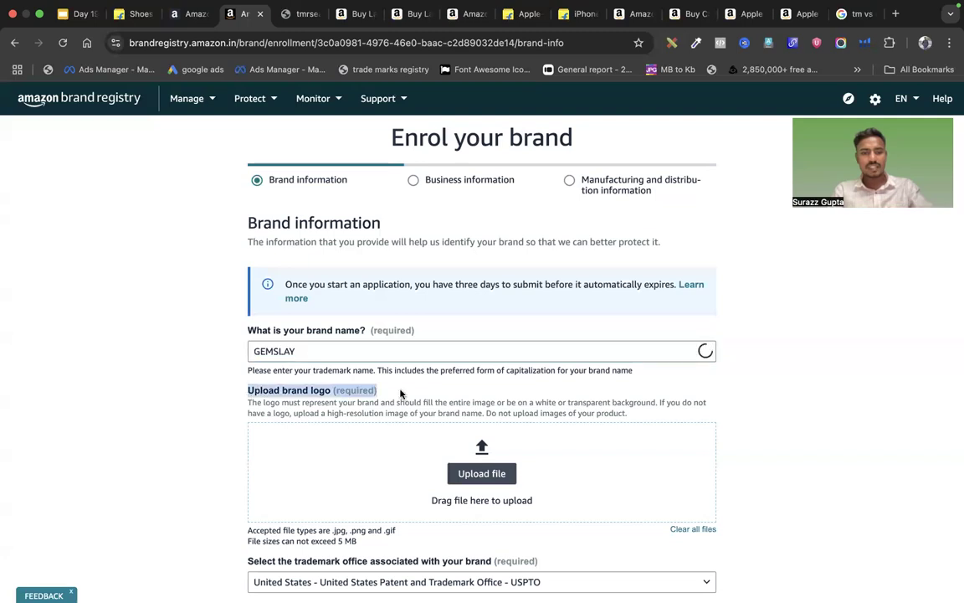
Upload the red 71ER image from the Desktop as the GEMSLAY brand logo
scroll(403, 392, down, 3)
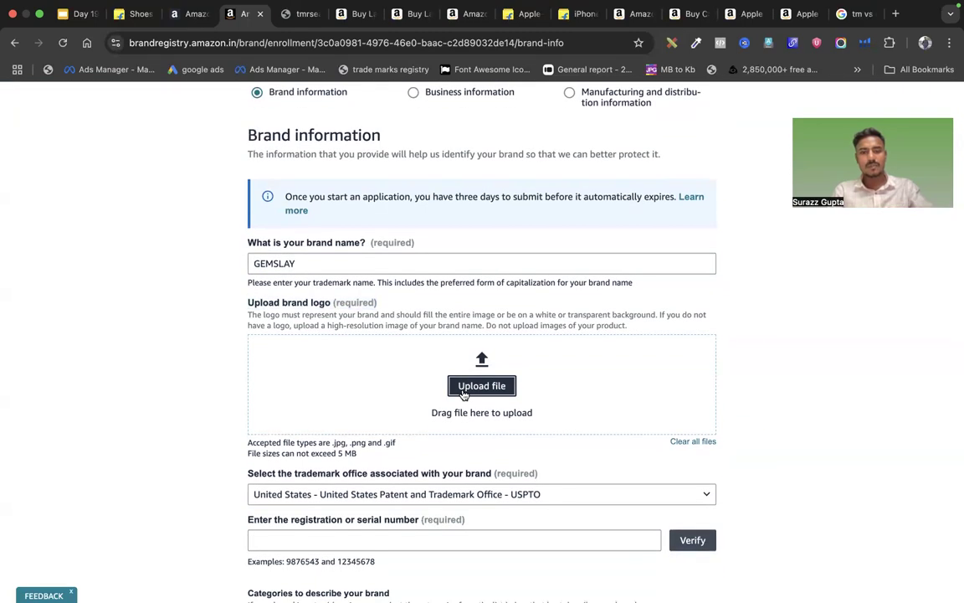
click(463, 390)
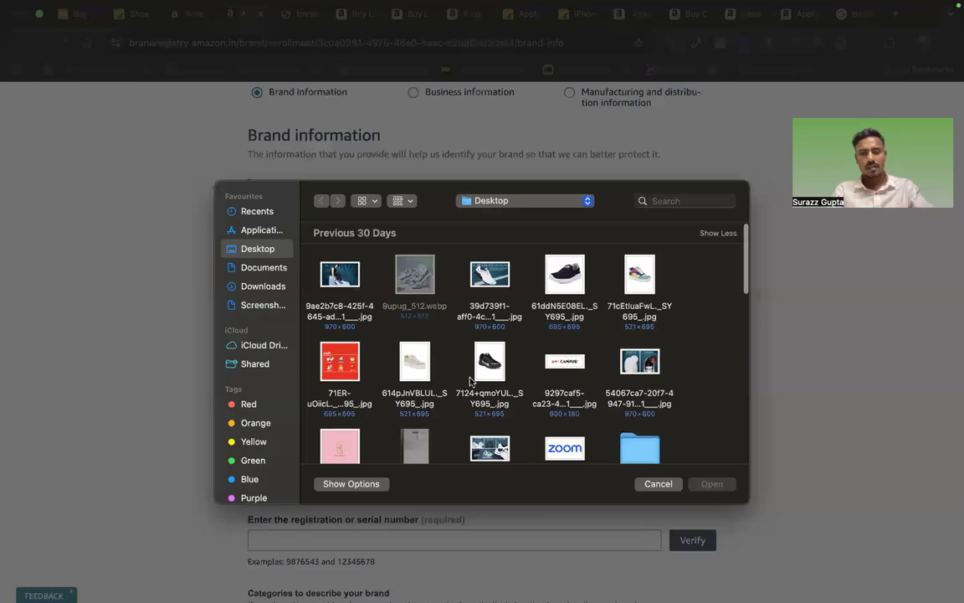
double_click(348, 358)
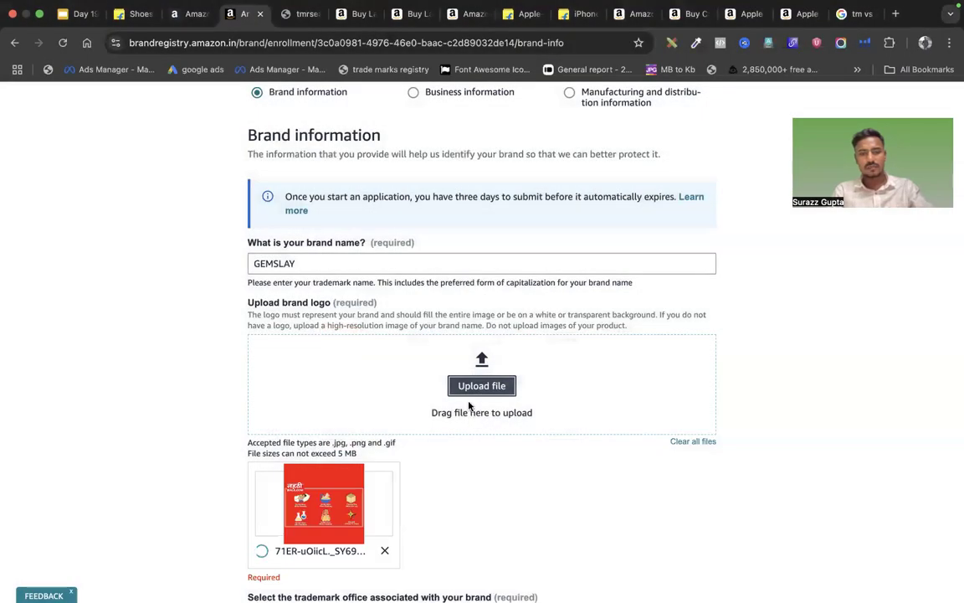
scroll(469, 406, down, 1)
scroll(469, 406, down, 1)
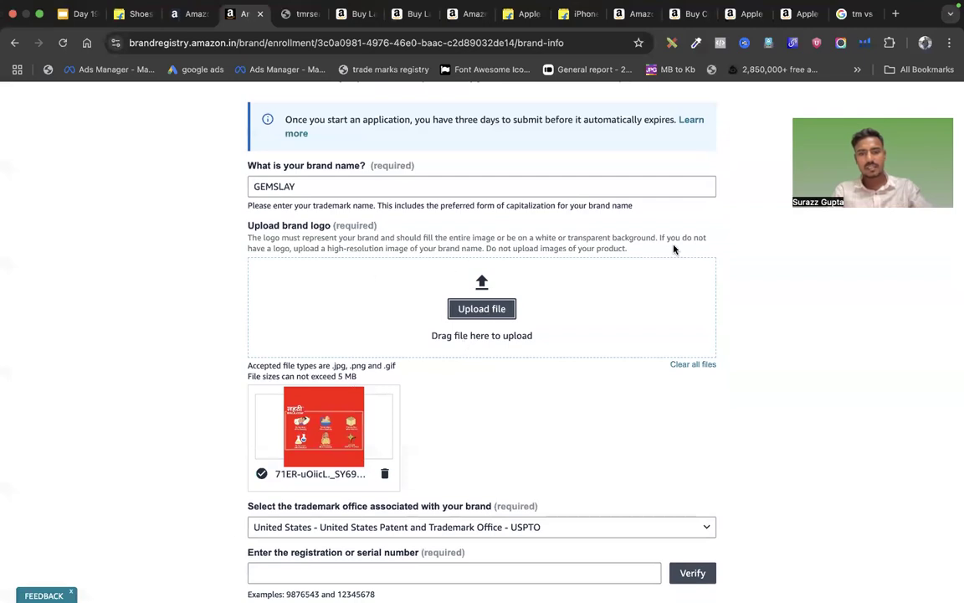
scroll(467, 409, down, 2)
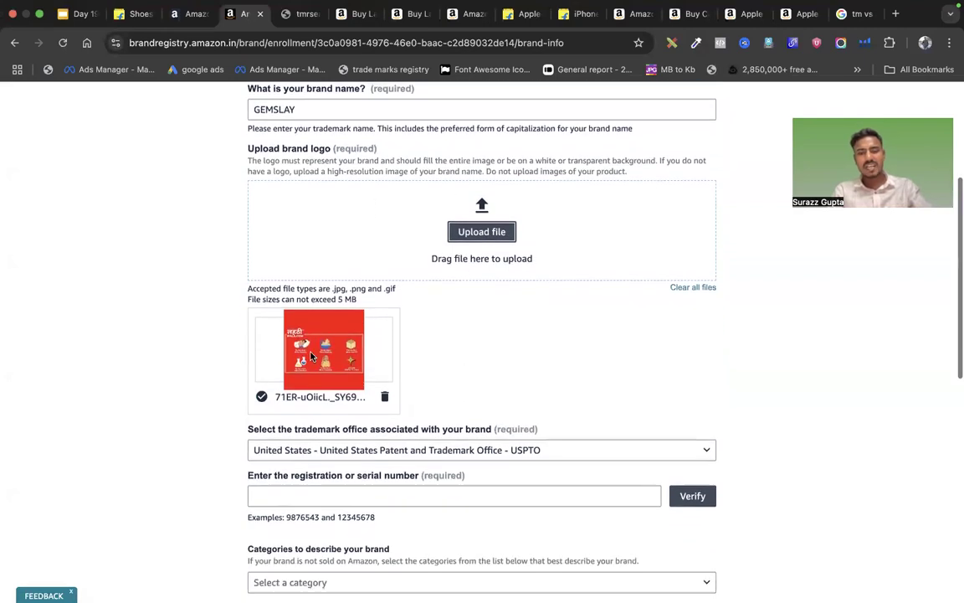
scroll(437, 392, down, 2)
scroll(437, 391, down, 1)
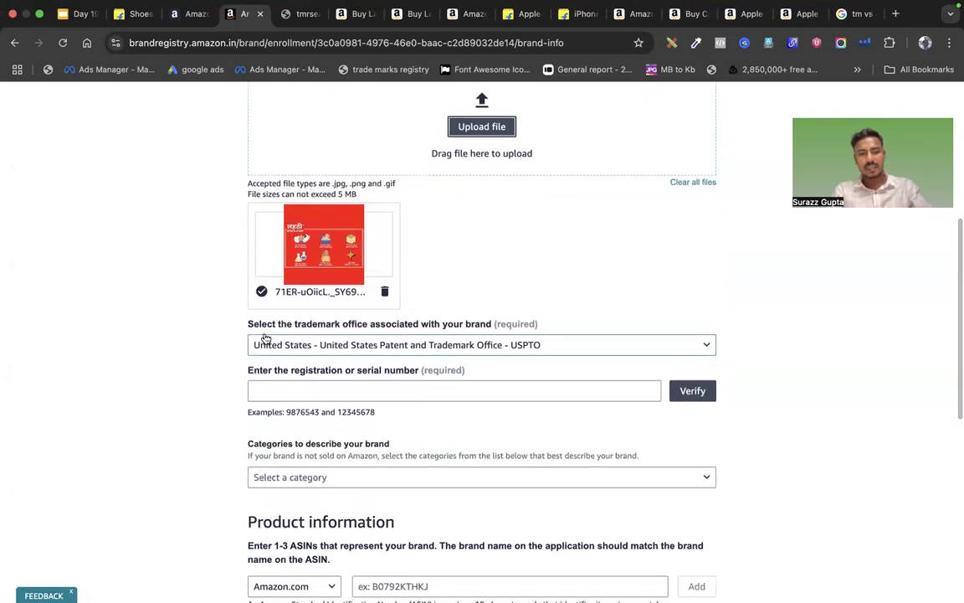
drag(248, 325, 269, 324)
click(275, 322)
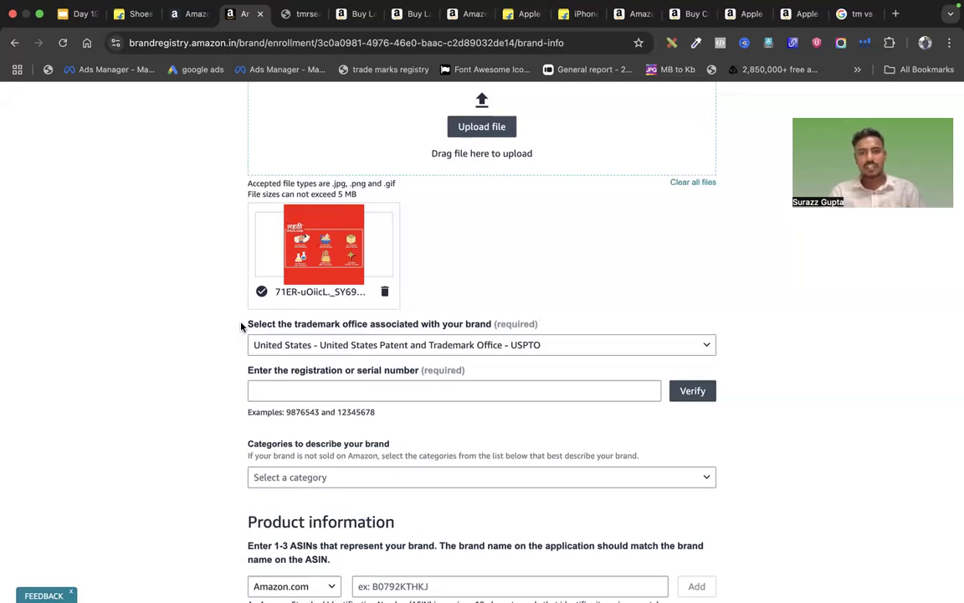
Choose India - Trademark Registry - TMR as the brand's trademark office
click(295, 344)
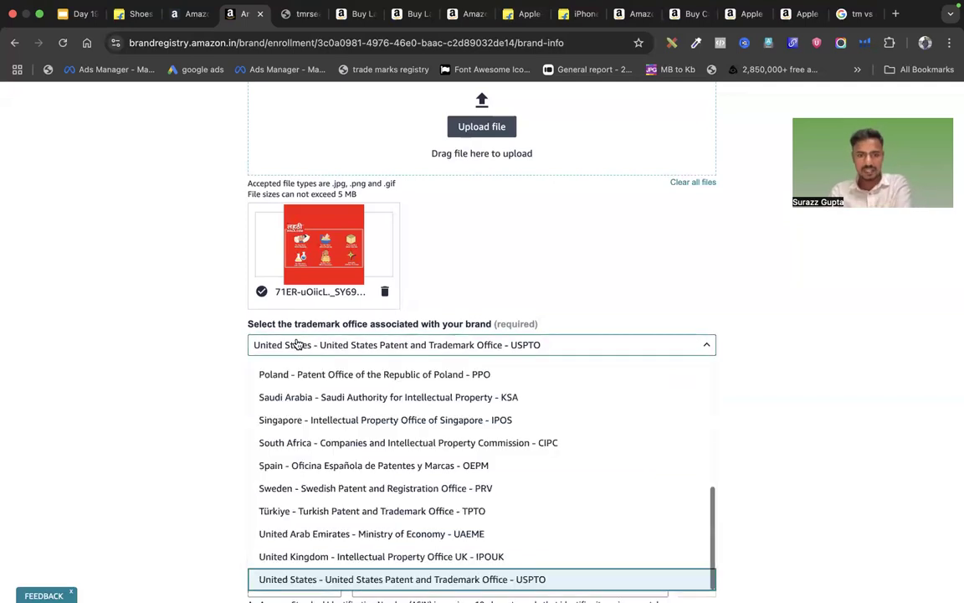
key(i)
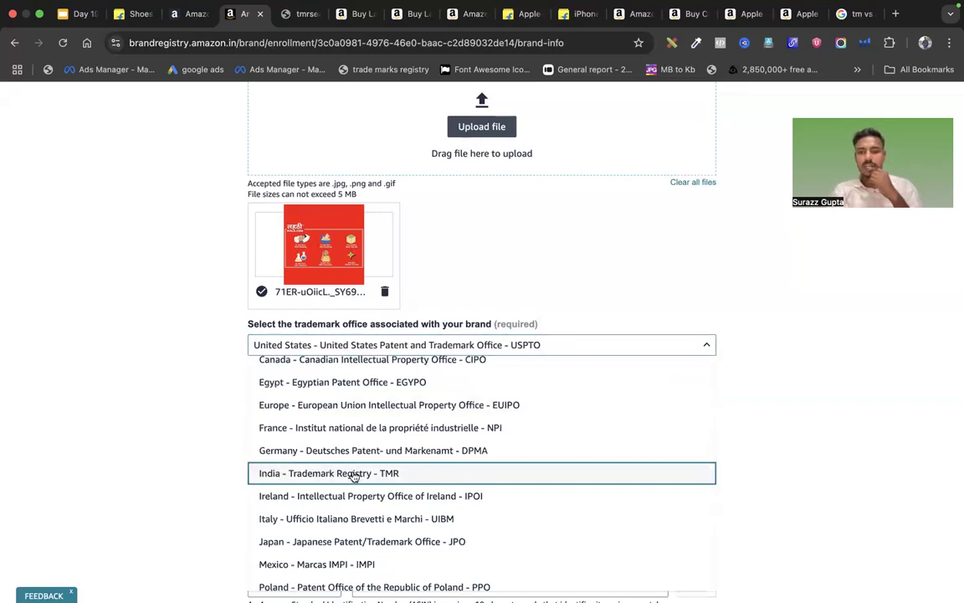
click(363, 471)
scroll(396, 385, down, 1)
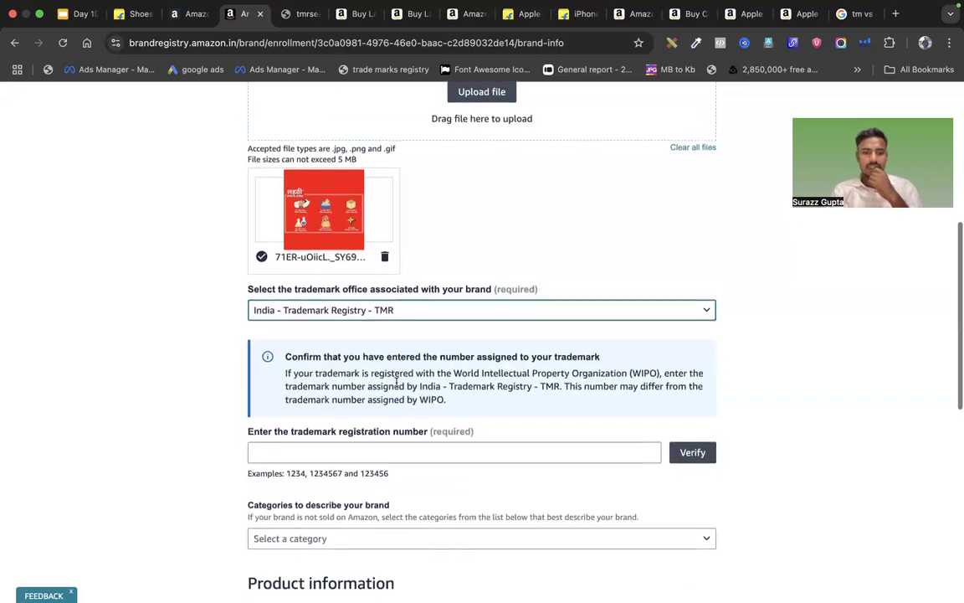
drag(248, 413, 426, 419)
click(424, 417)
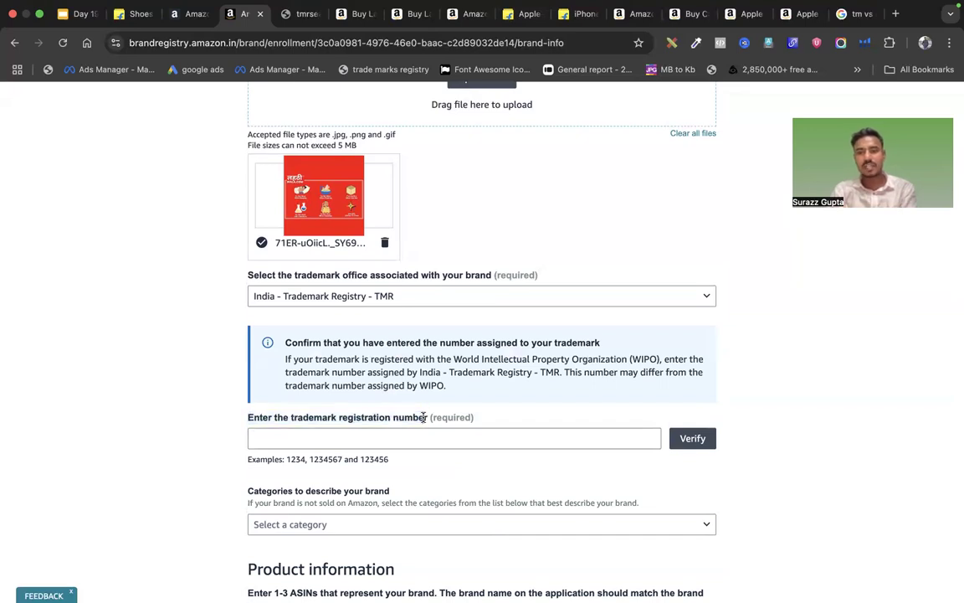
click(301, 28)
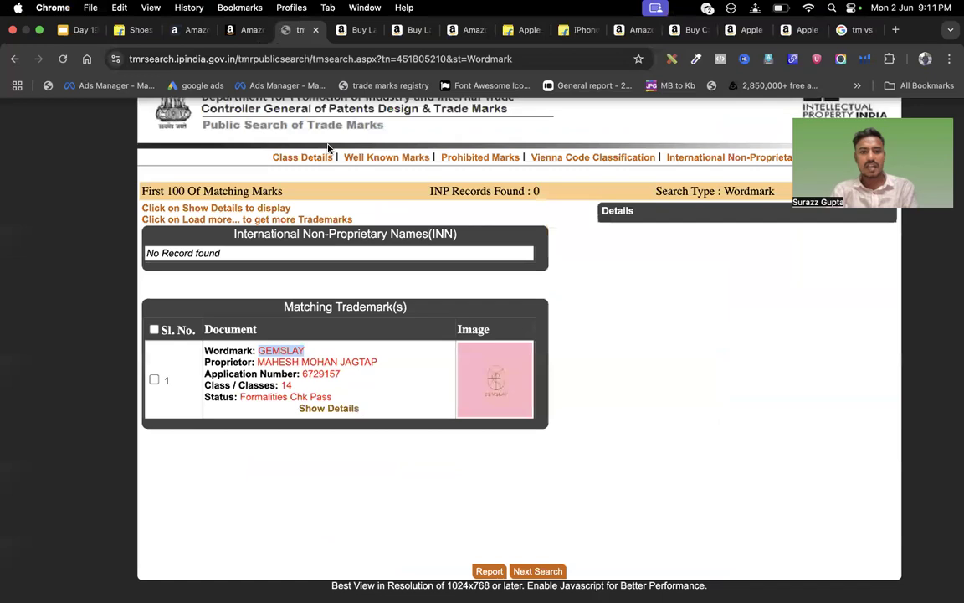
drag(303, 373, 340, 373)
key(super+c)
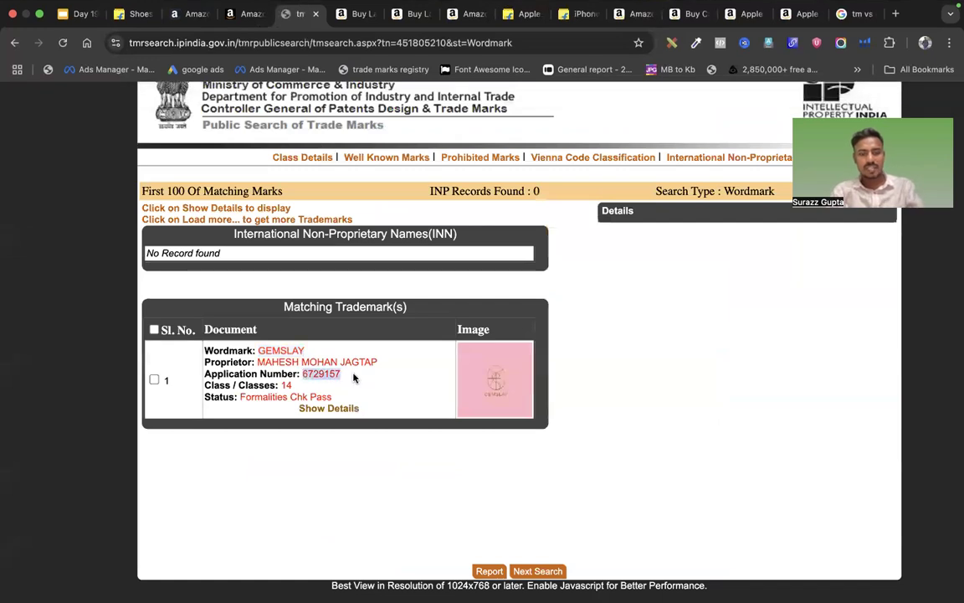
click(134, 14)
click(80, 14)
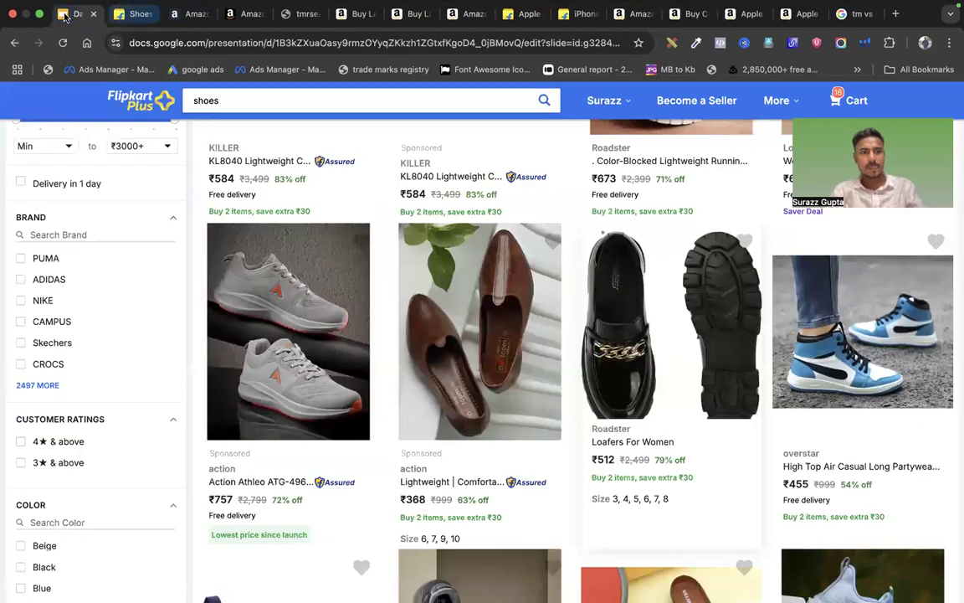
click(191, 13)
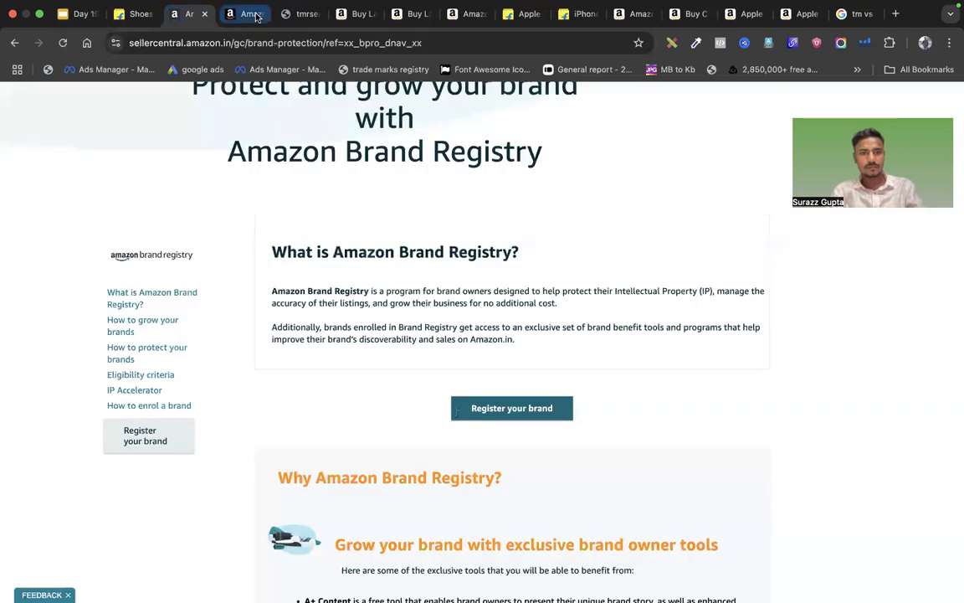
click(239, 13)
click(342, 437)
key(super+v)
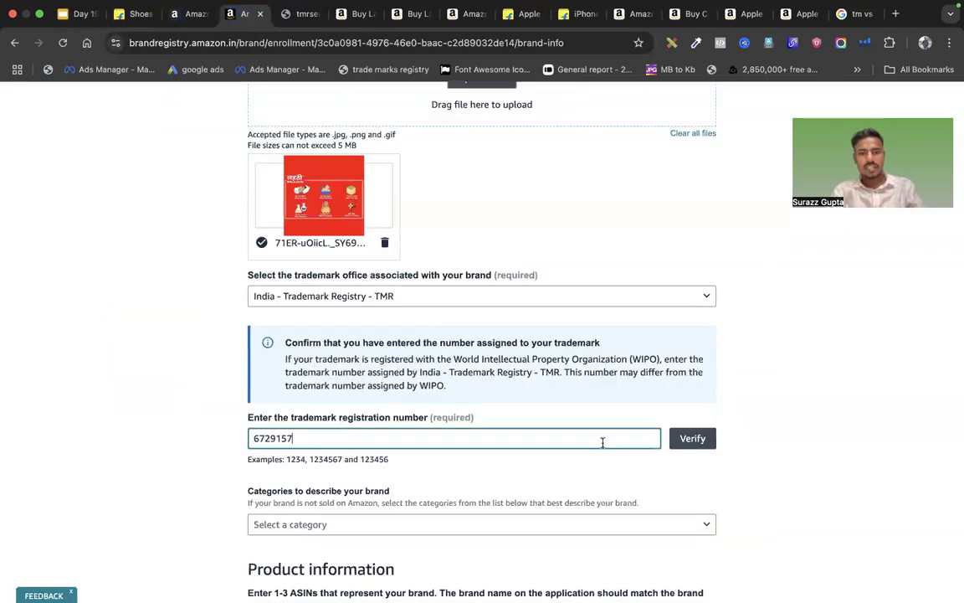
click(692, 439)
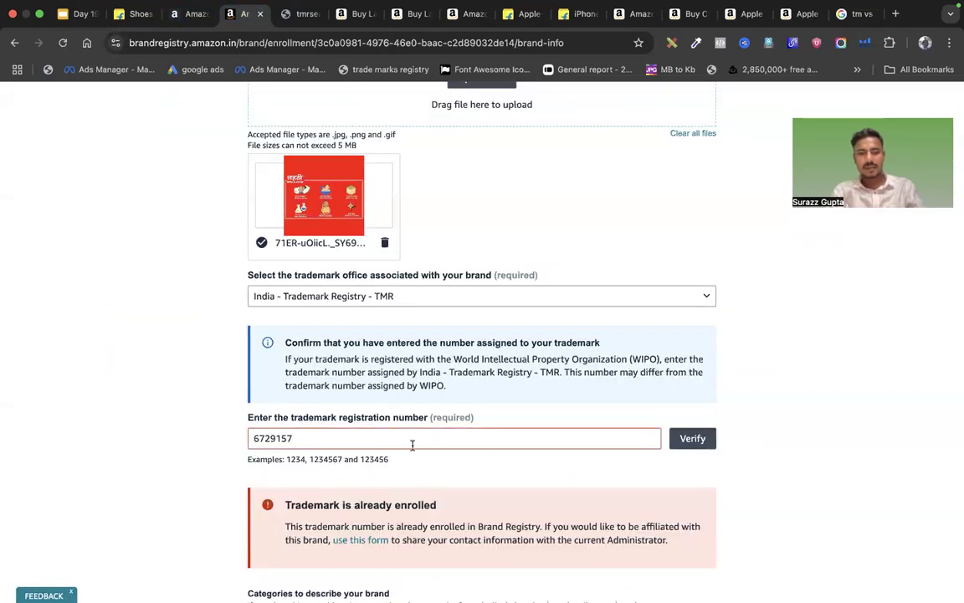
scroll(402, 452, down, 3)
mouse_move(285, 404)
mouse_down()
mouse_move(430, 403)
mouse_move(299, 405)
mouse_up()
click(440, 404)
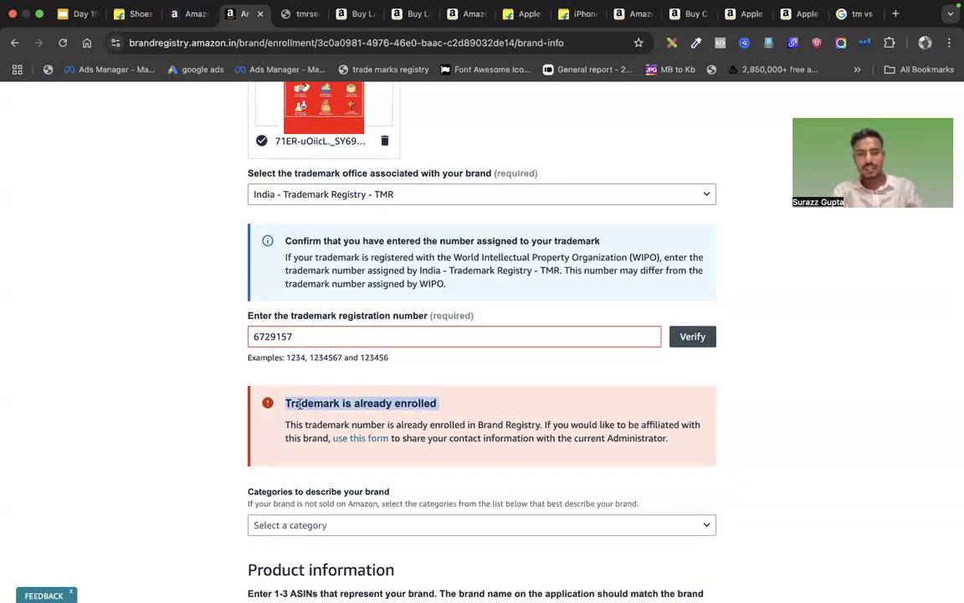
scroll(371, 379, down, 2)
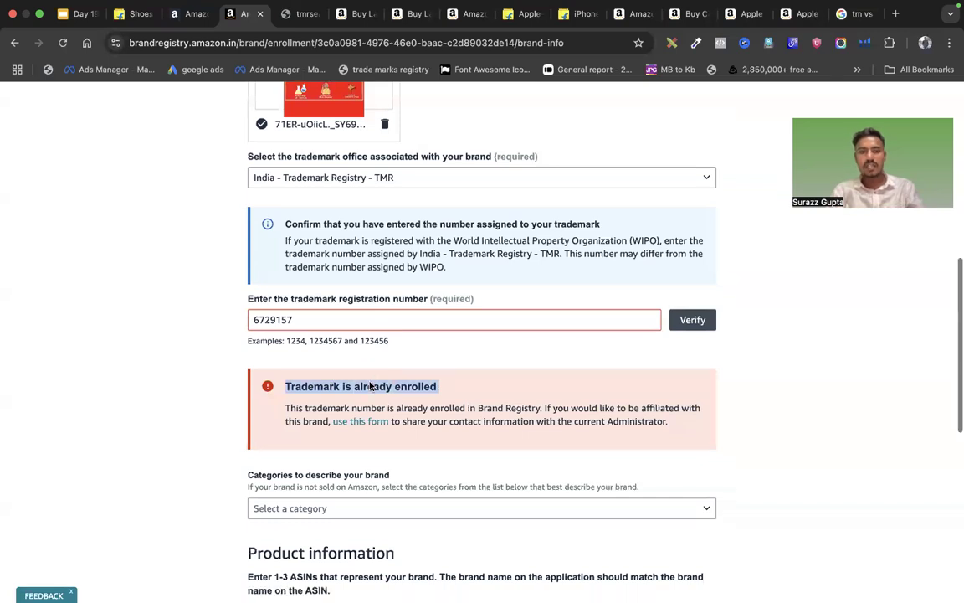
click(371, 367)
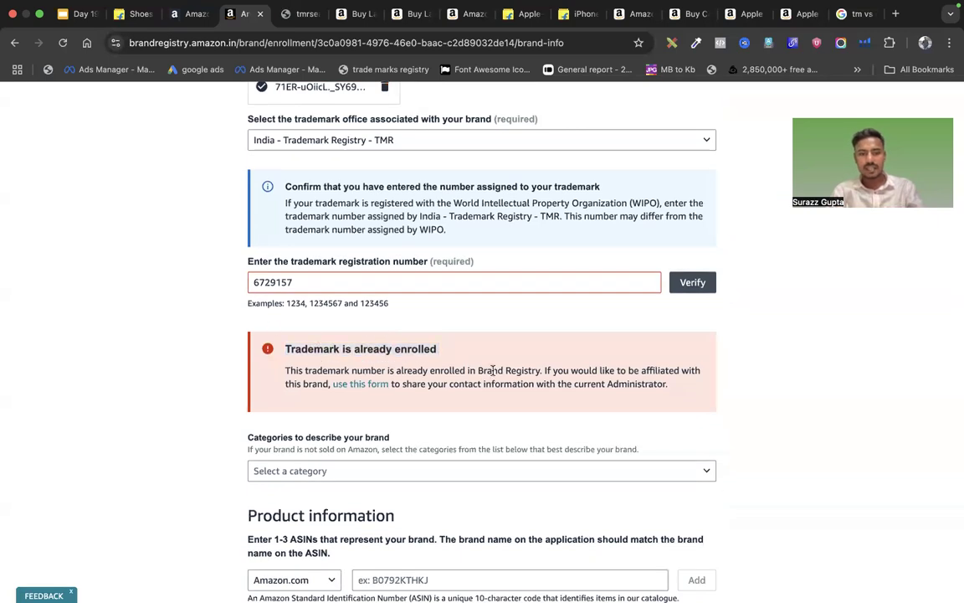
scroll(492, 370, down, 2)
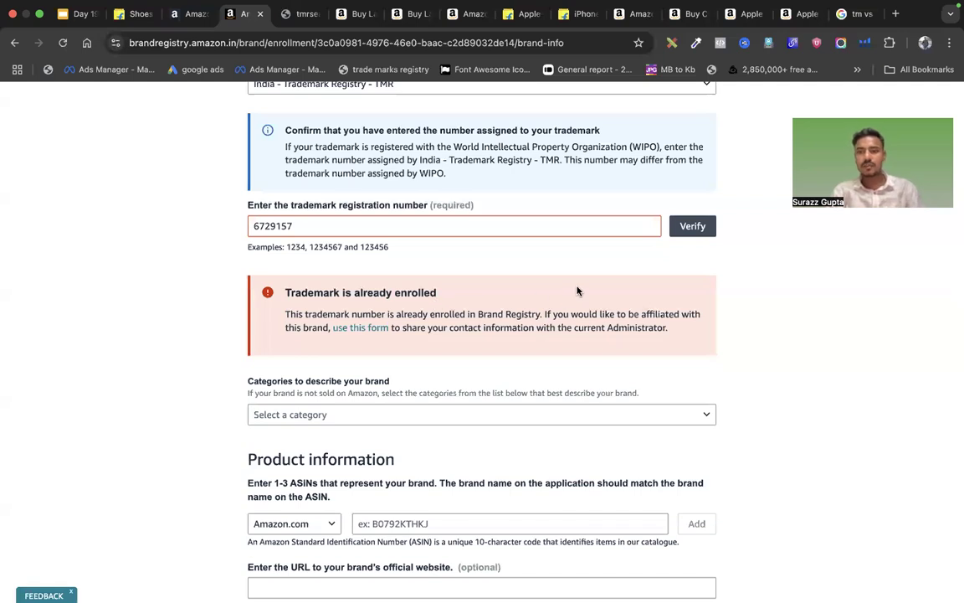
click(304, 225)
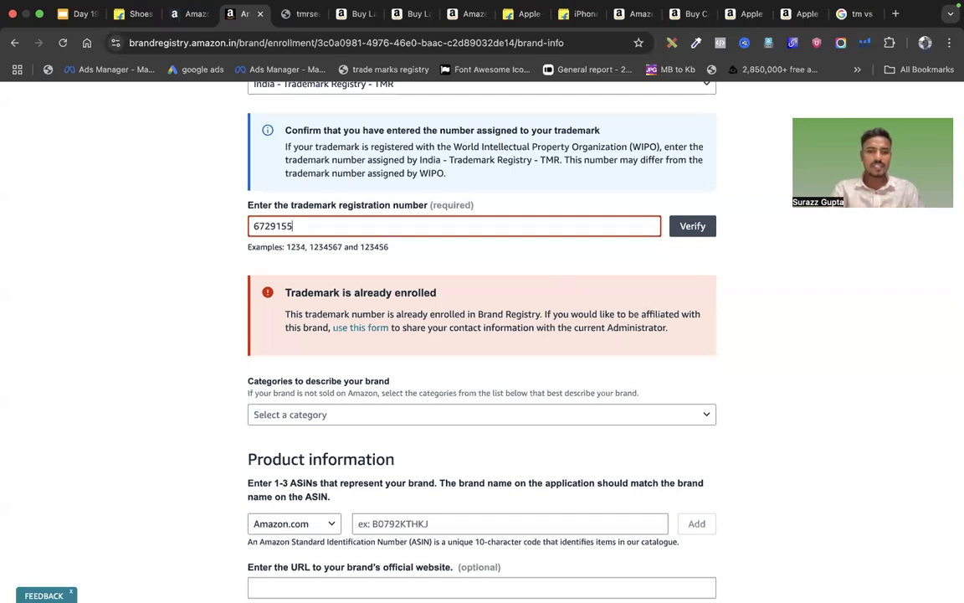
click(693, 226)
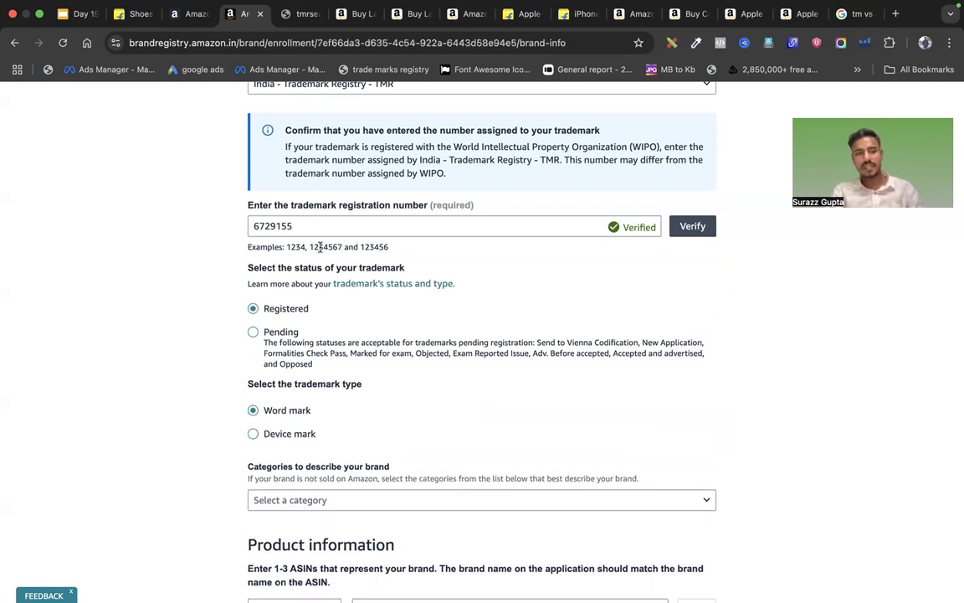
Check the trademark's Formalities Chk Pass status in the public tmrsearch record
drag(302, 267, 423, 269)
click(422, 269)
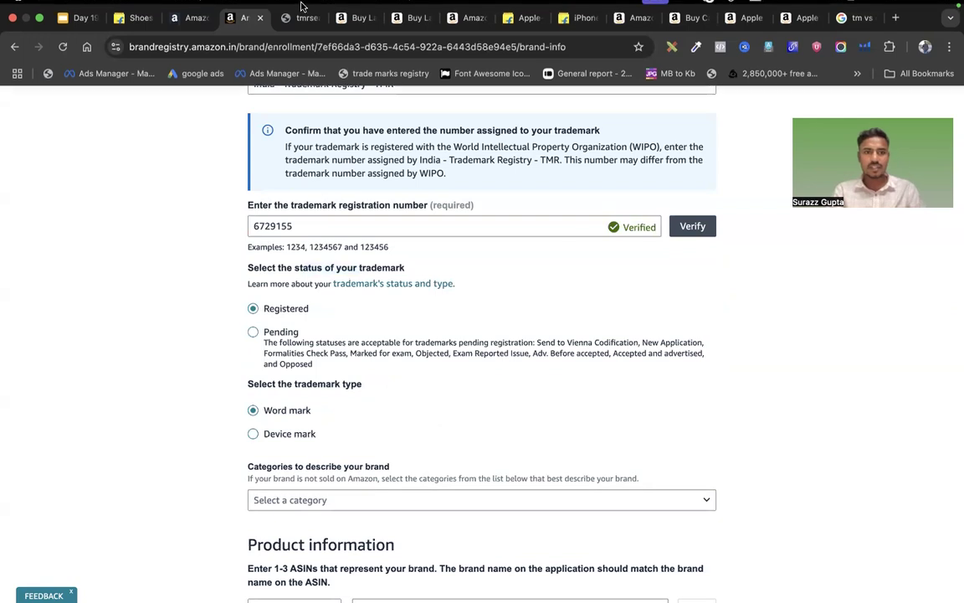
click(300, 15)
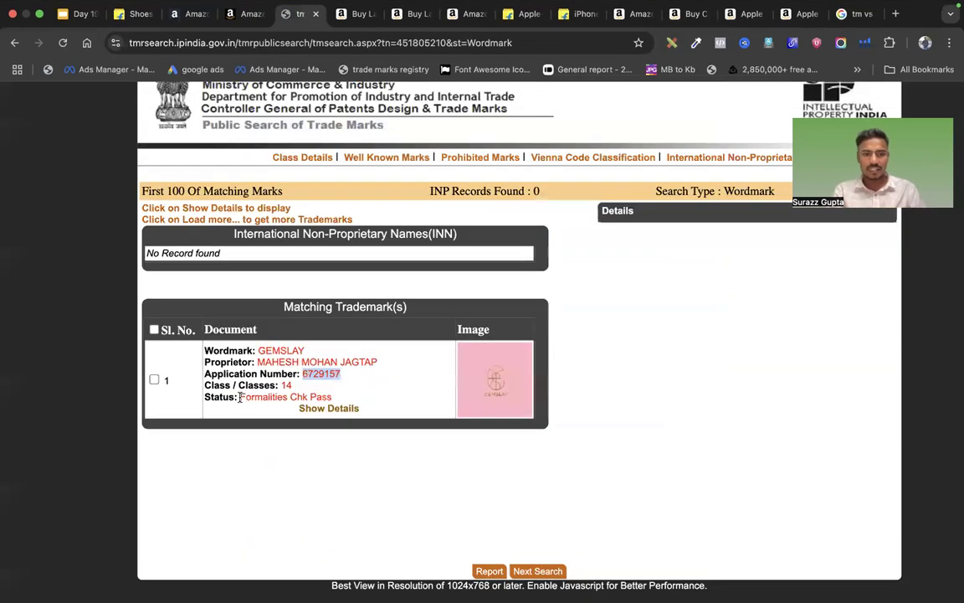
drag(240, 397, 347, 402)
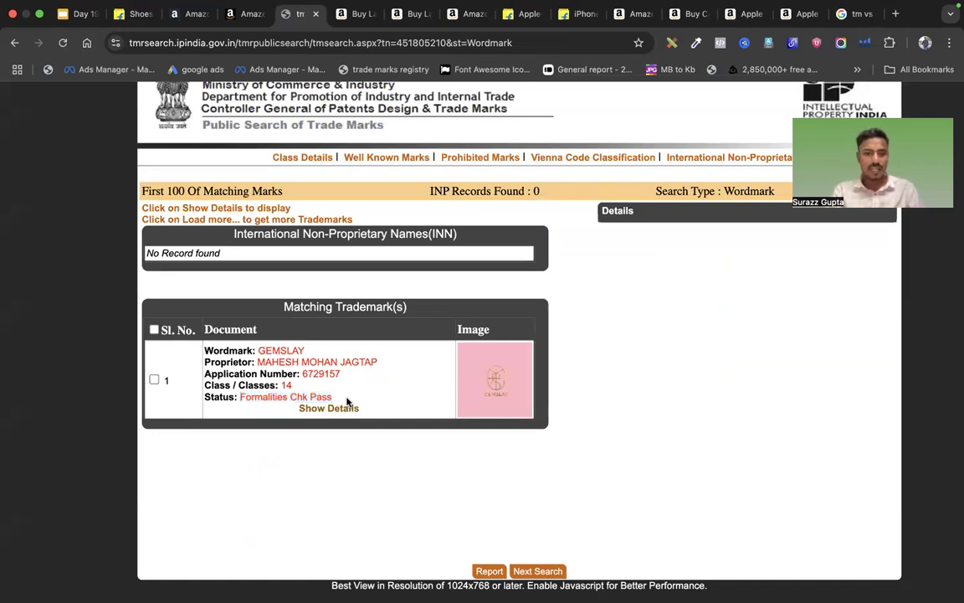
click(253, 397)
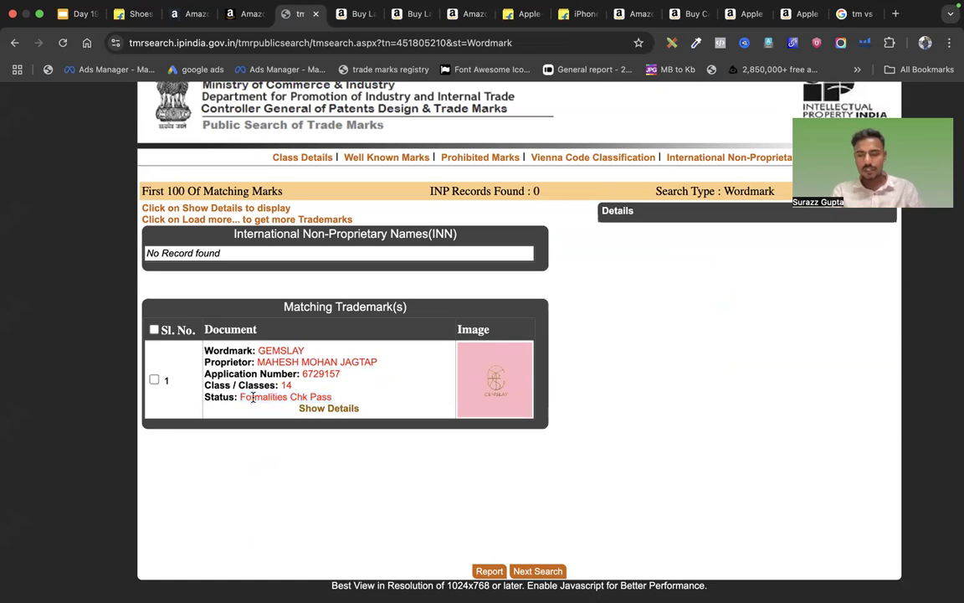
click(242, 14)
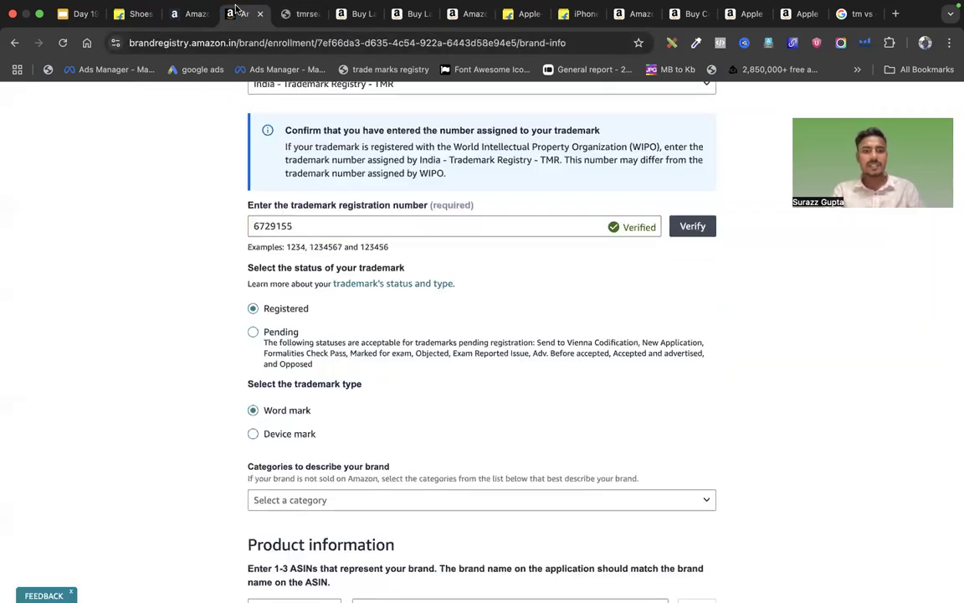
Set the trademark status to Pending, keeping Word mark as the type
click(264, 335)
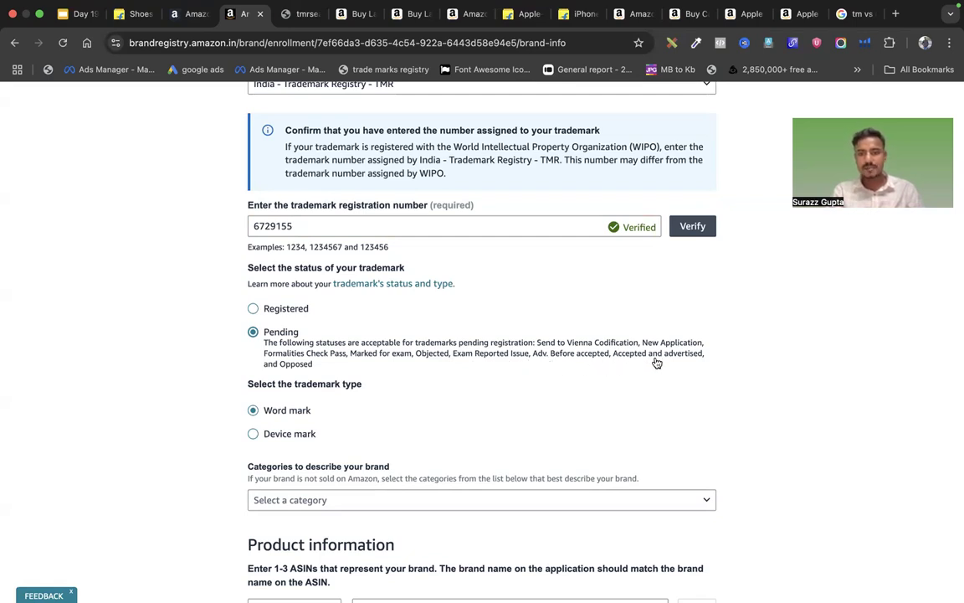
mouse_move(313, 365)
mouse_down()
mouse_move(280, 366)
mouse_move(308, 356)
mouse_up()
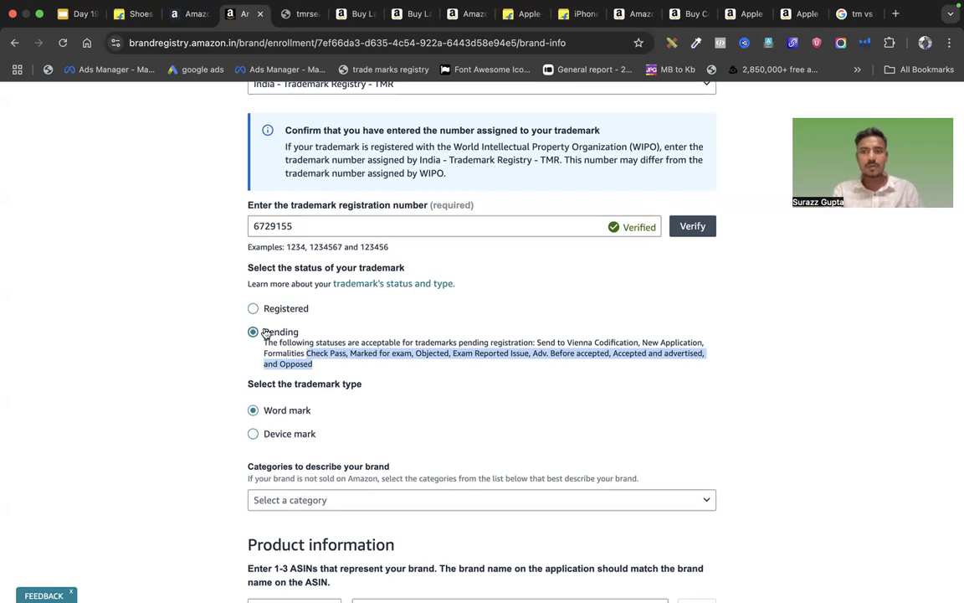
scroll(256, 335, down, 1)
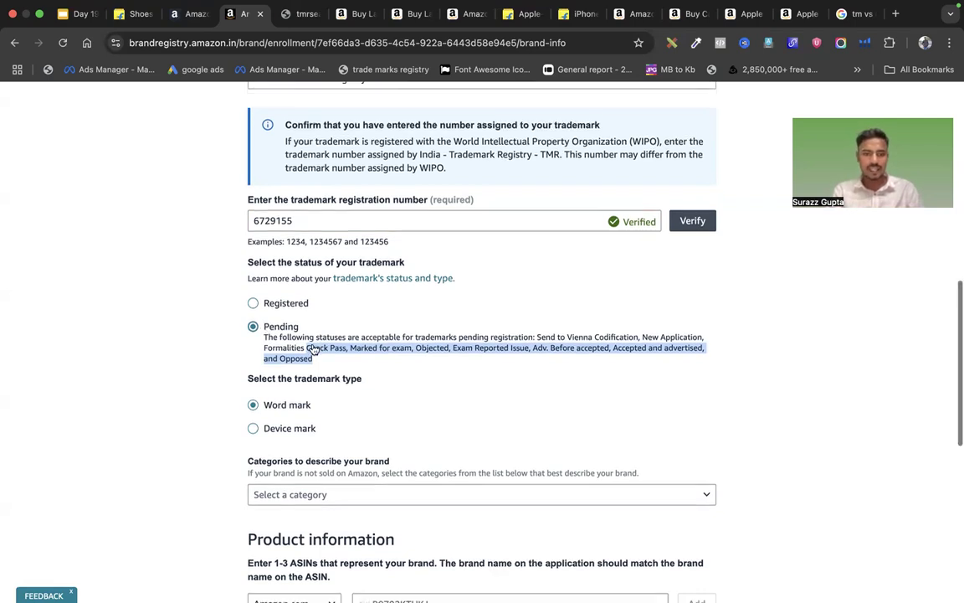
drag(248, 344, 364, 343)
click(365, 342)
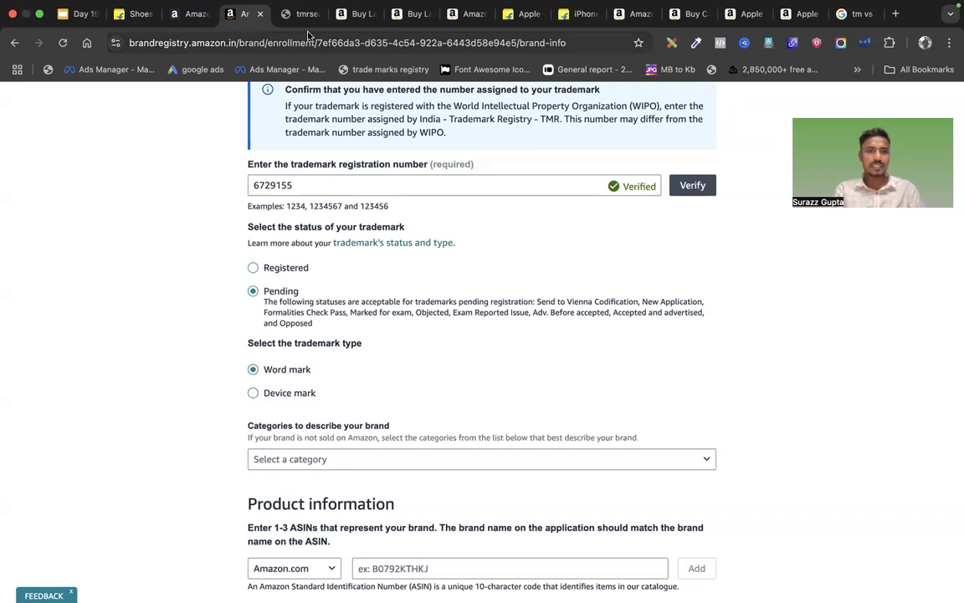
click(293, 14)
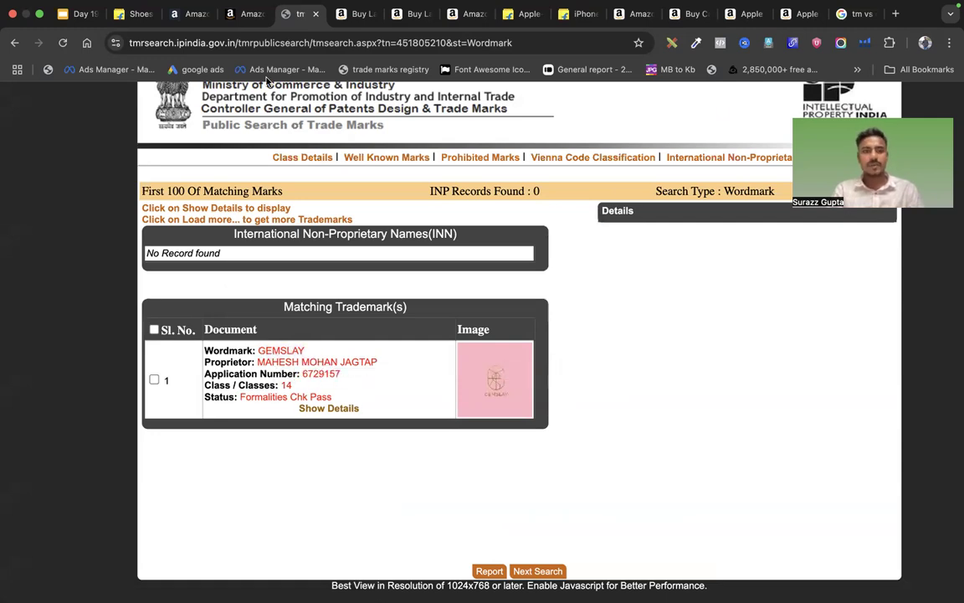
Choose Software, Shoes and Phones as the brand's categories
click(242, 13)
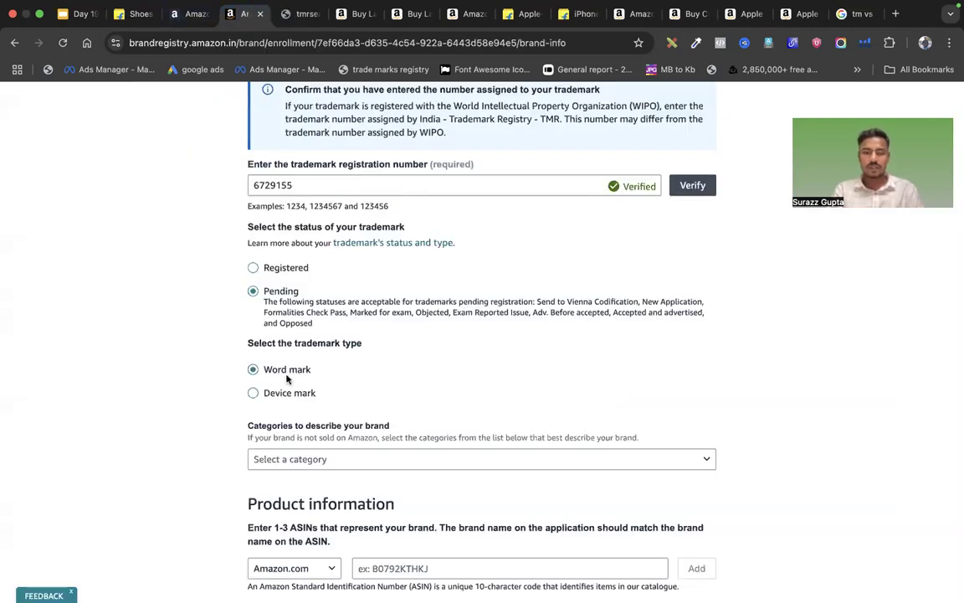
scroll(361, 360, down, 1)
drag(246, 392, 392, 390)
click(393, 390)
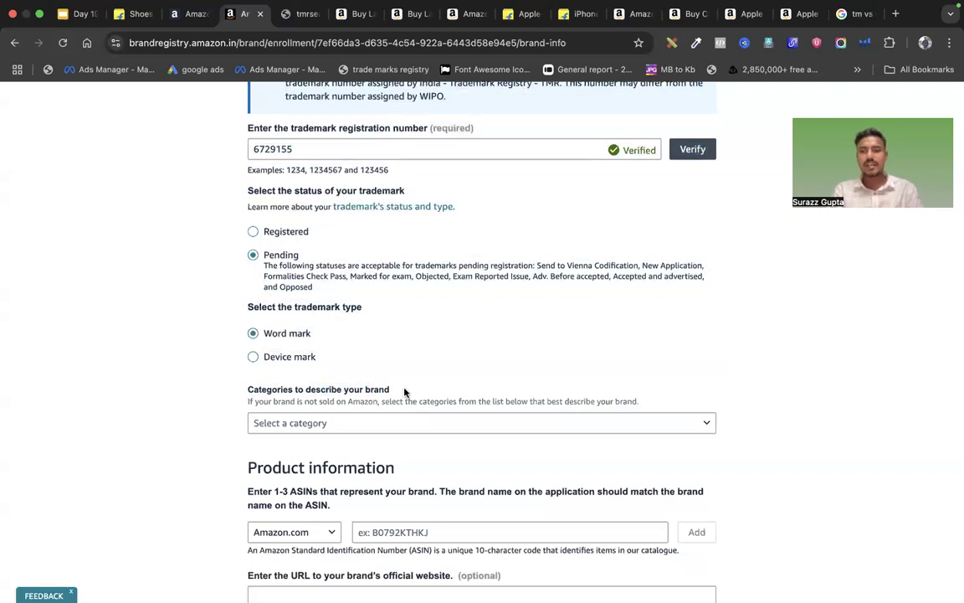
click(419, 431)
scroll(368, 391, down, 5)
scroll(367, 391, down, 4)
scroll(313, 338, up, 1)
click(303, 320)
click(301, 305)
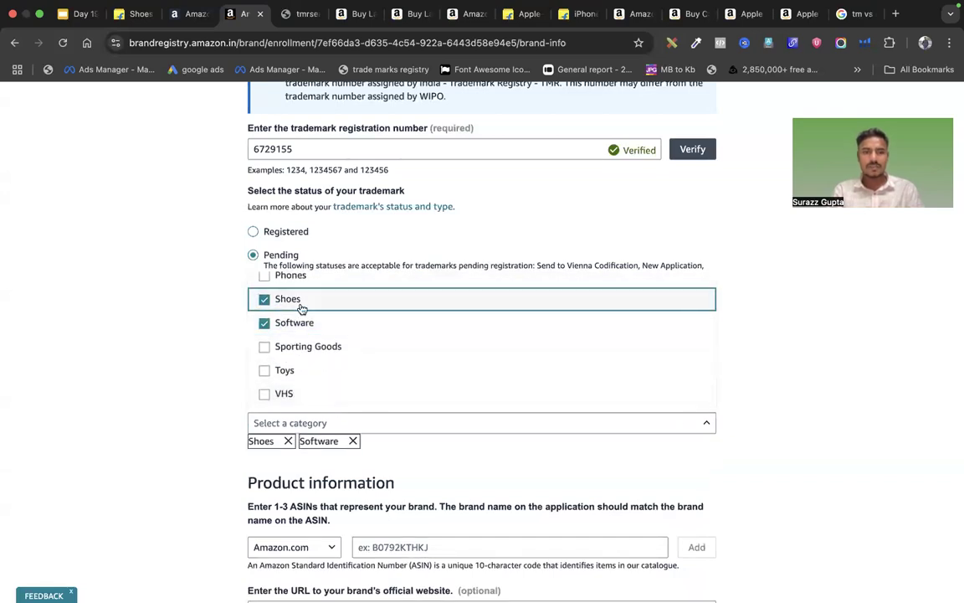
click(287, 278)
click(381, 466)
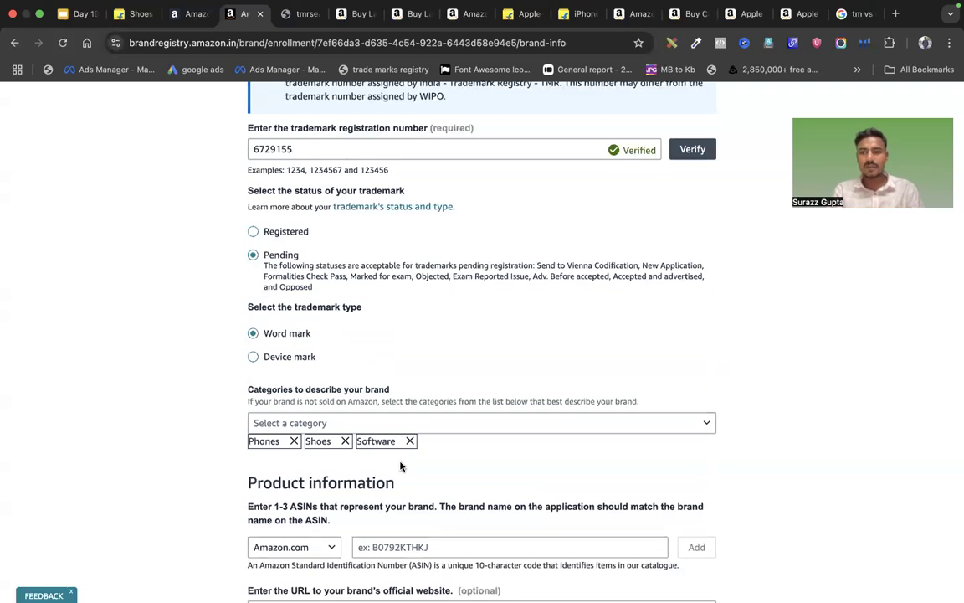
Switch to the LAC bangles product page and select its web address
click(297, 14)
click(360, 14)
click(333, 37)
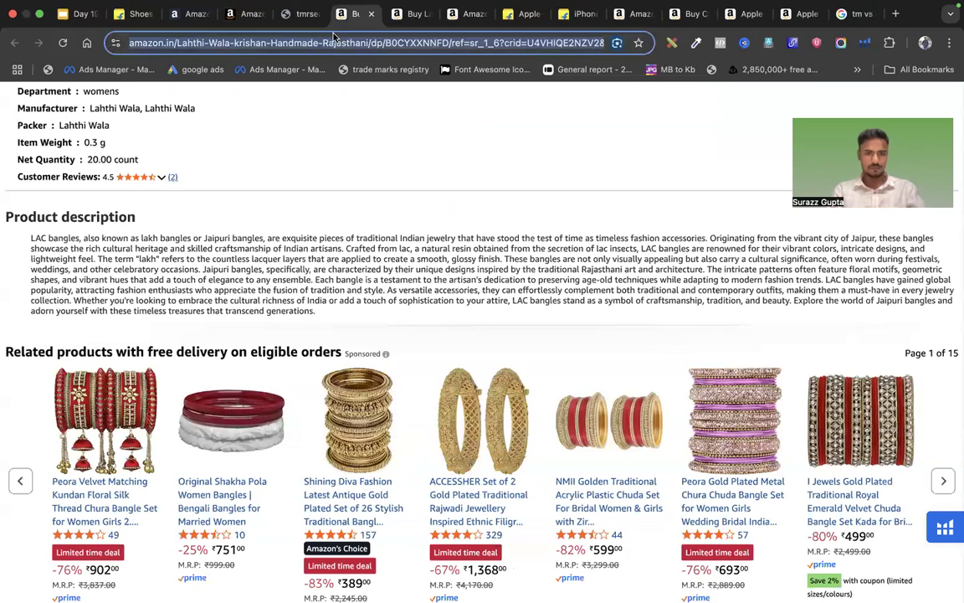
Go to Seller Central, open Catalogue > Add Products, and view the draft listings
text(sellerc)
key(Return)
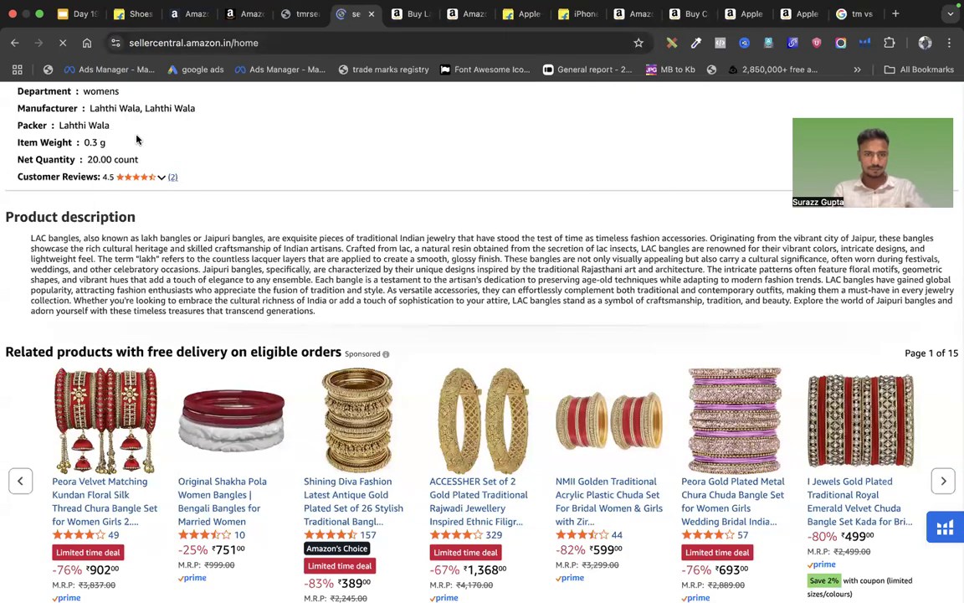
click(15, 99)
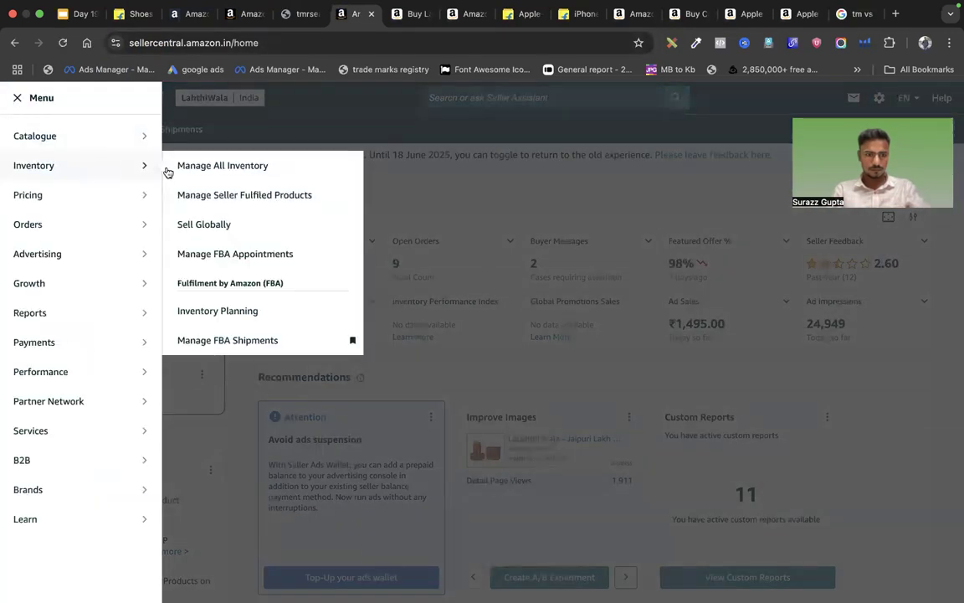
mouse_move(103, 142)
click(205, 134)
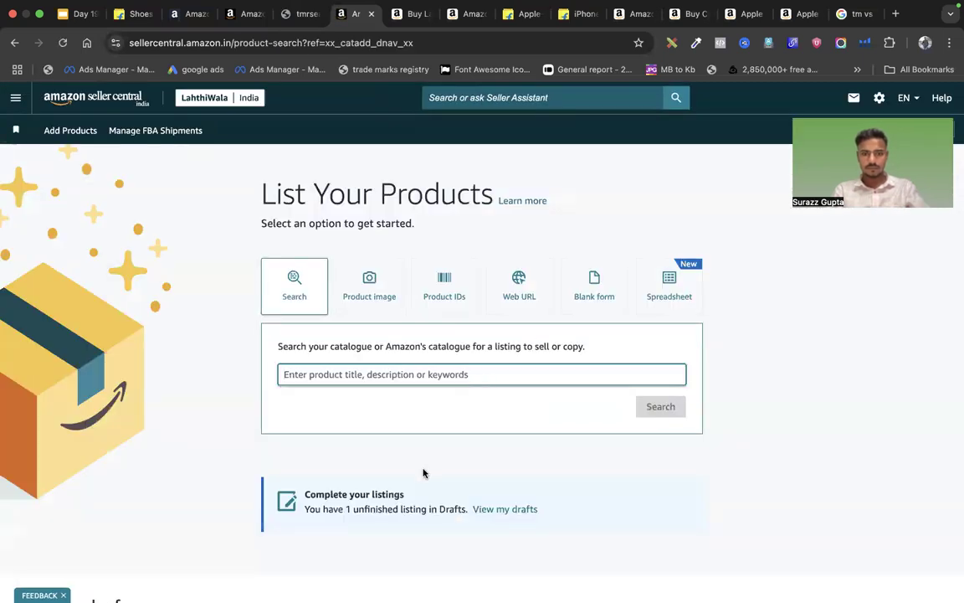
scroll(452, 471, down, 1)
click(506, 480)
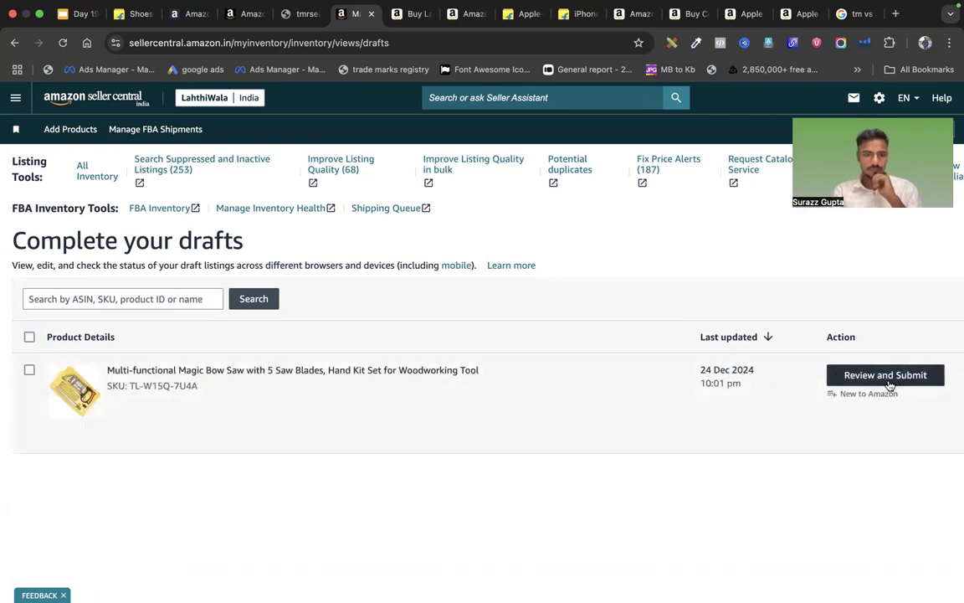
Return to Add Products and choose the Blank form option
click(887, 376)
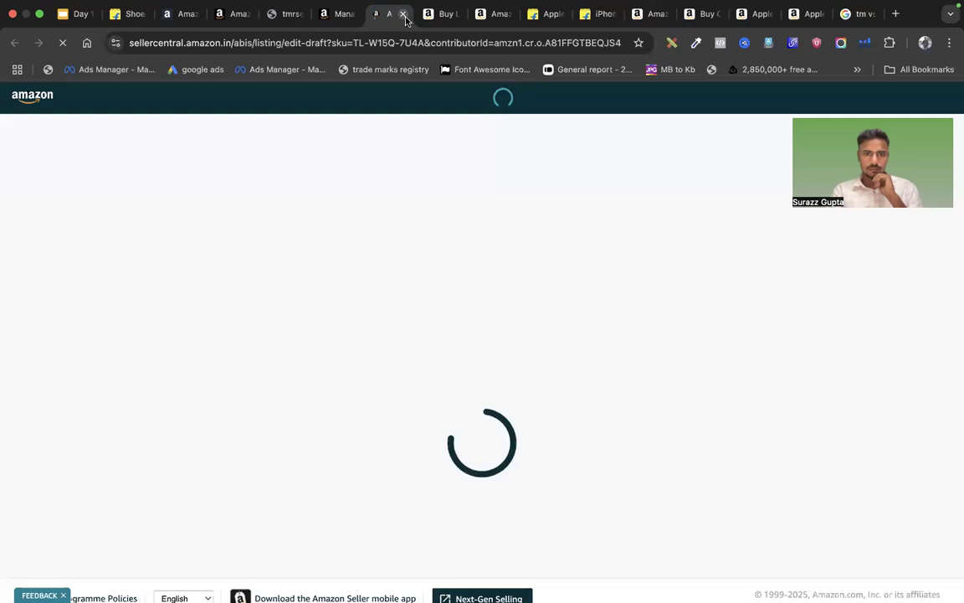
click(404, 15)
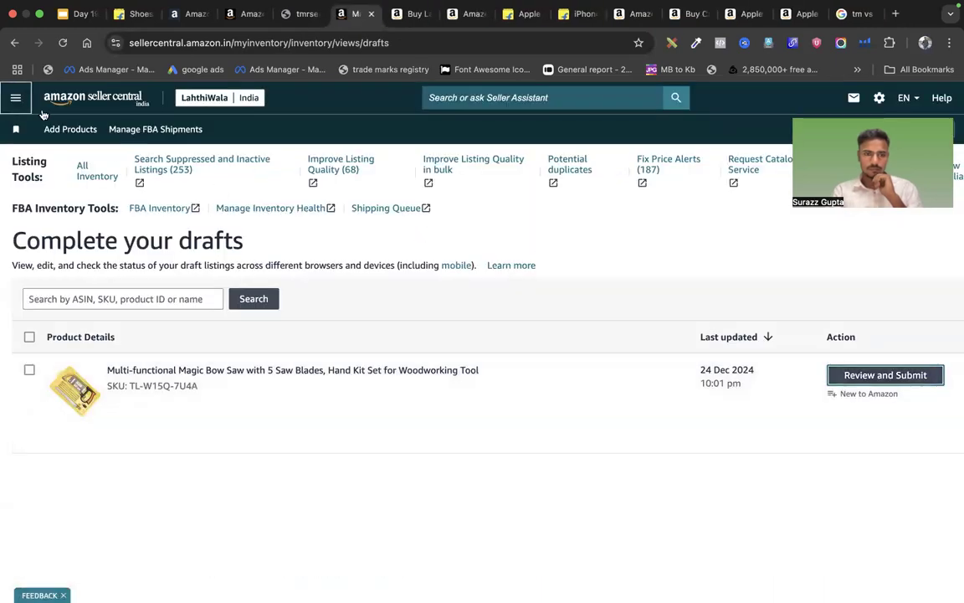
click(70, 129)
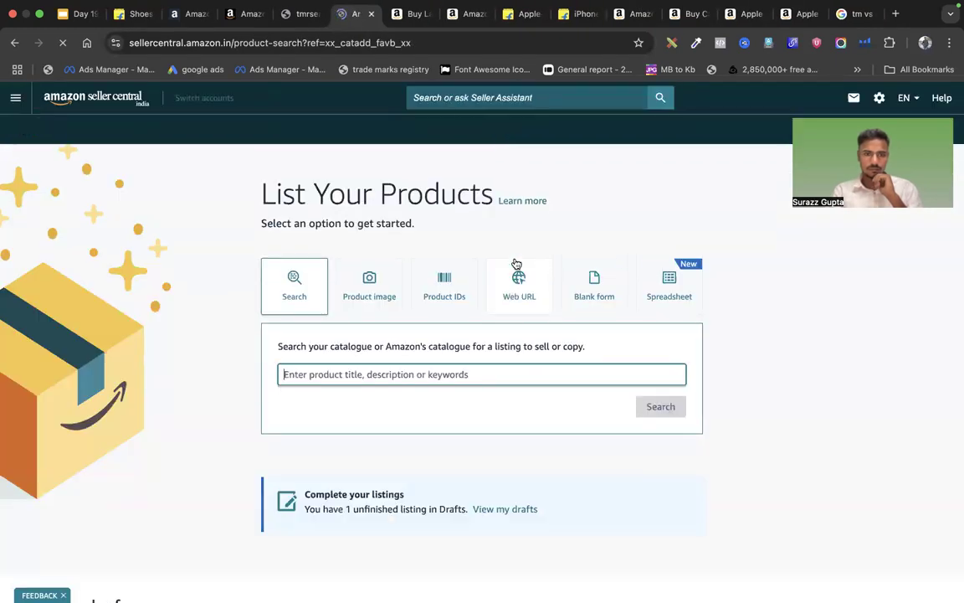
click(577, 294)
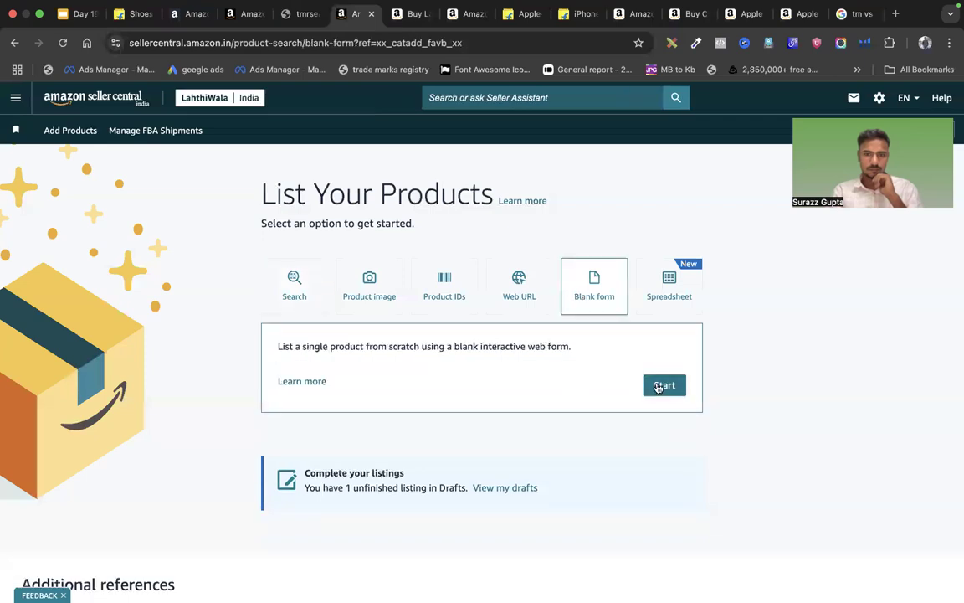
Start the blank-form listing, restore the unfinished bracelet listing, and view its Product Identity
click(658, 386)
click(645, 437)
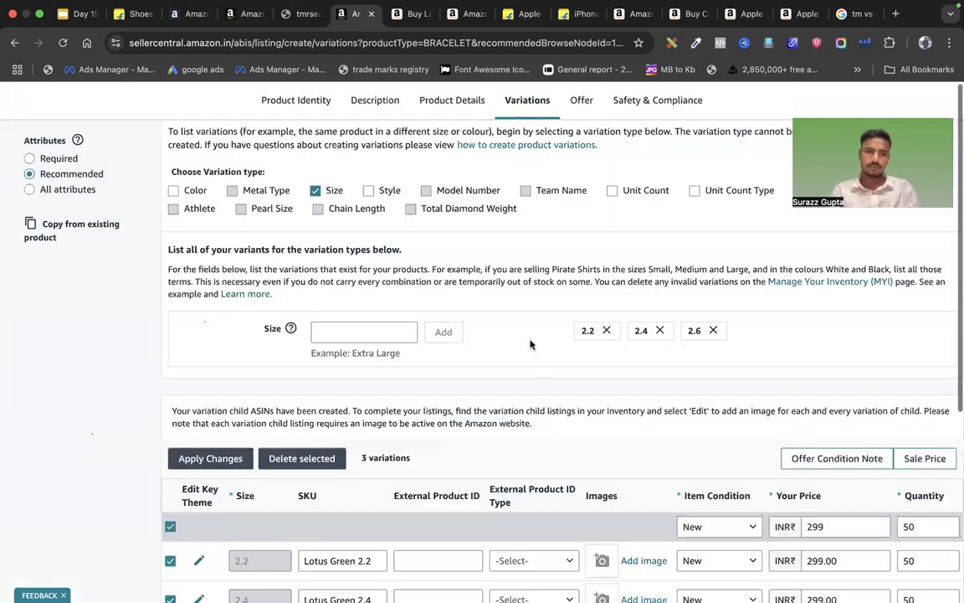
click(293, 112)
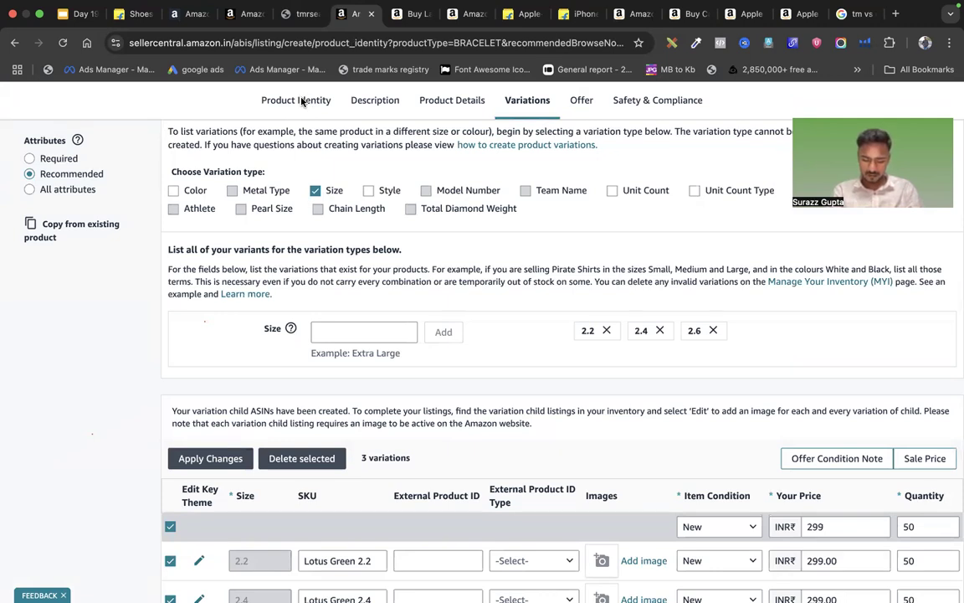
Edit the Brand Name field and tick then untick 'This product does not have a brand name'
click(297, 100)
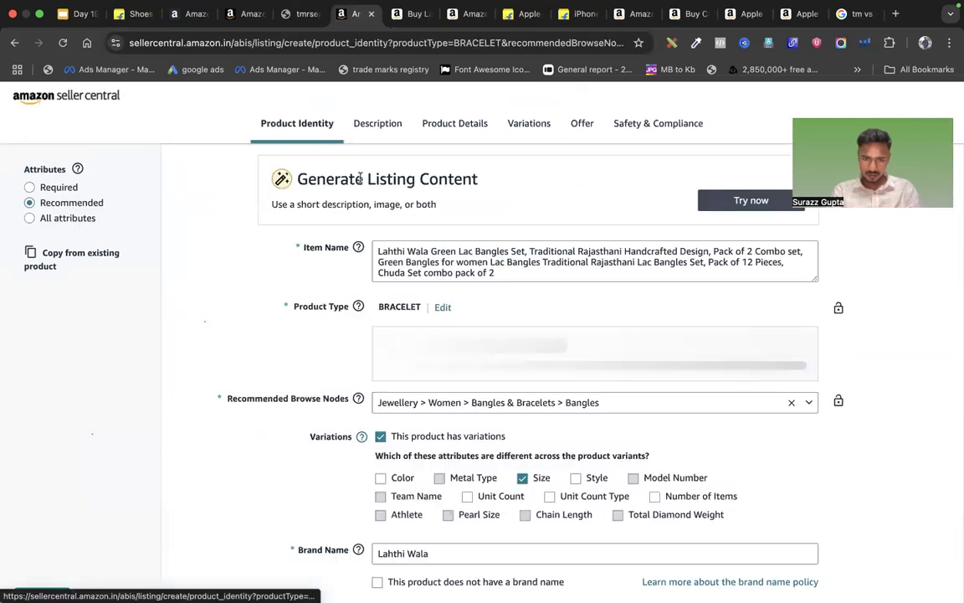
scroll(471, 364, down, 5)
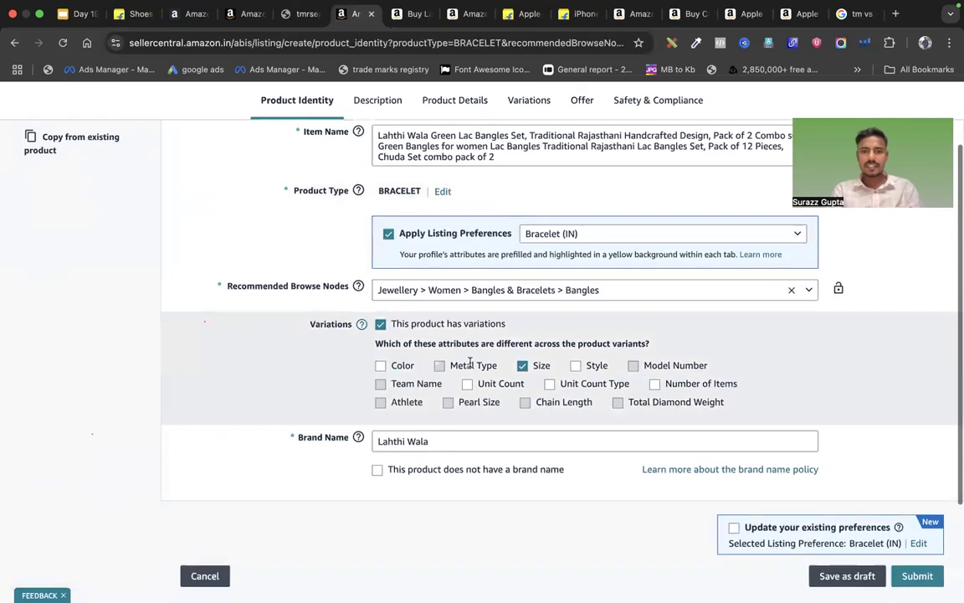
click(393, 375)
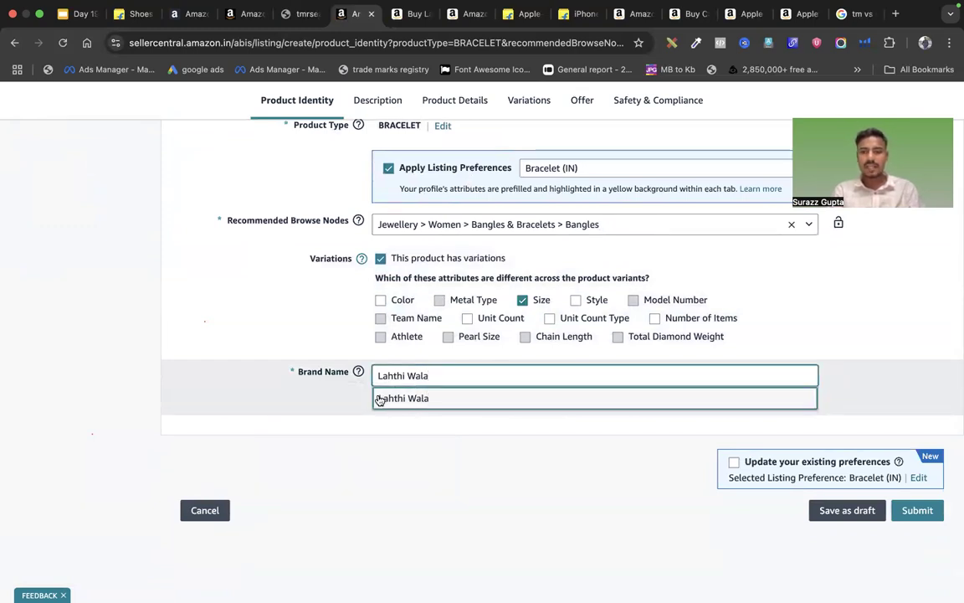
click(382, 375)
click(408, 456)
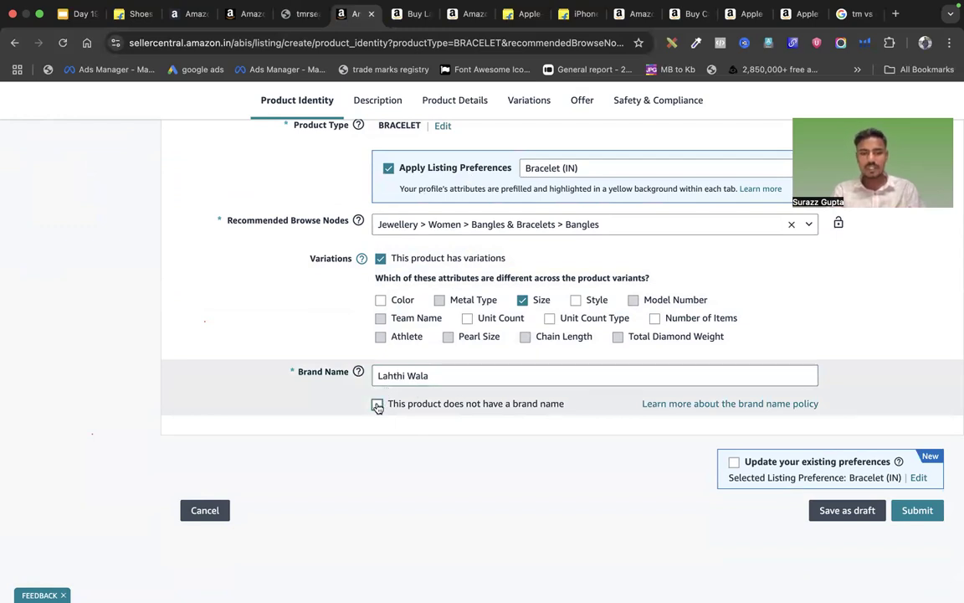
click(378, 406)
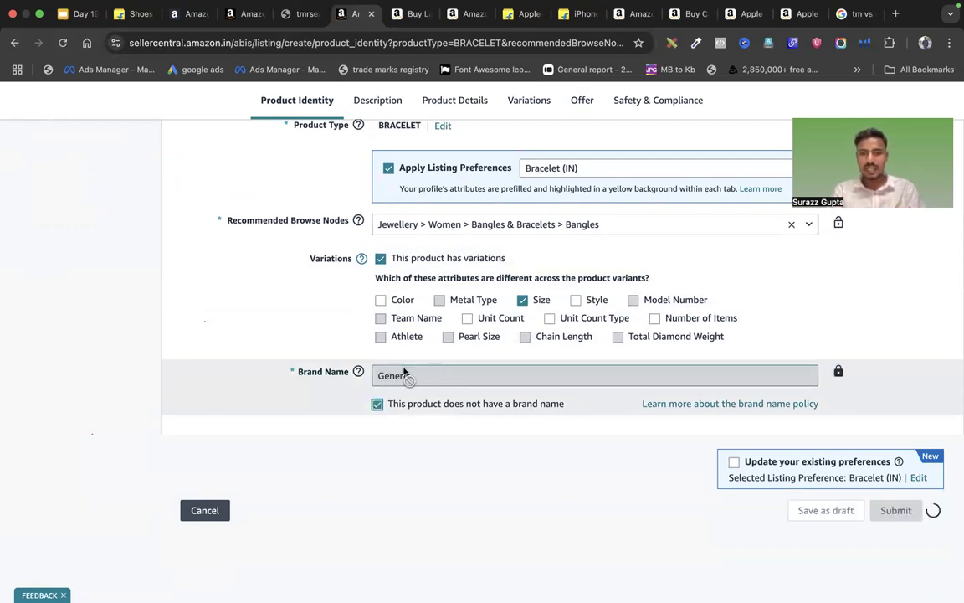
click(377, 405)
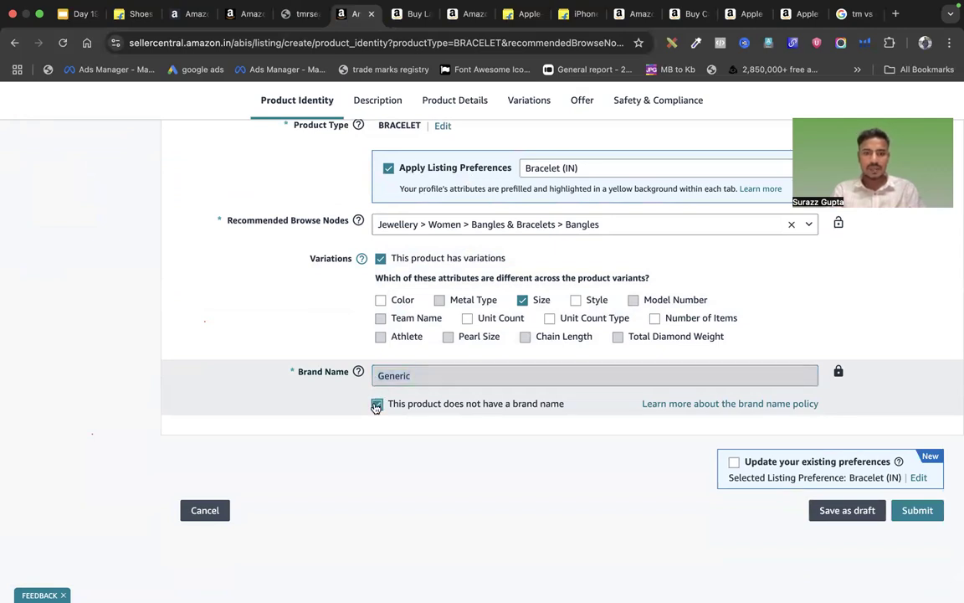
Delete the 'Generic' brand name so the field is empty, then return to Brand Registry
click(388, 378)
key(super+a)
key(BackSpace)
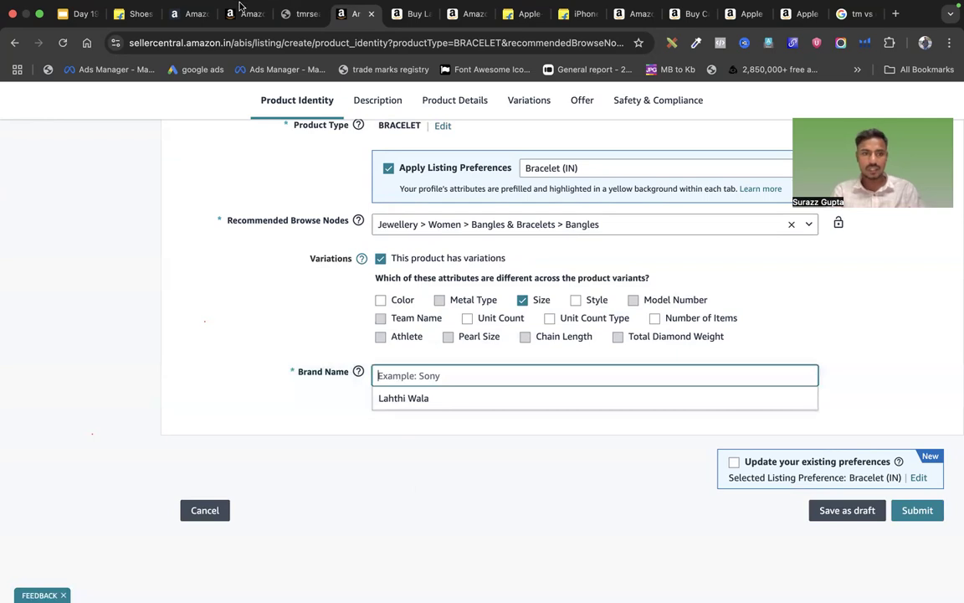
click(401, 383)
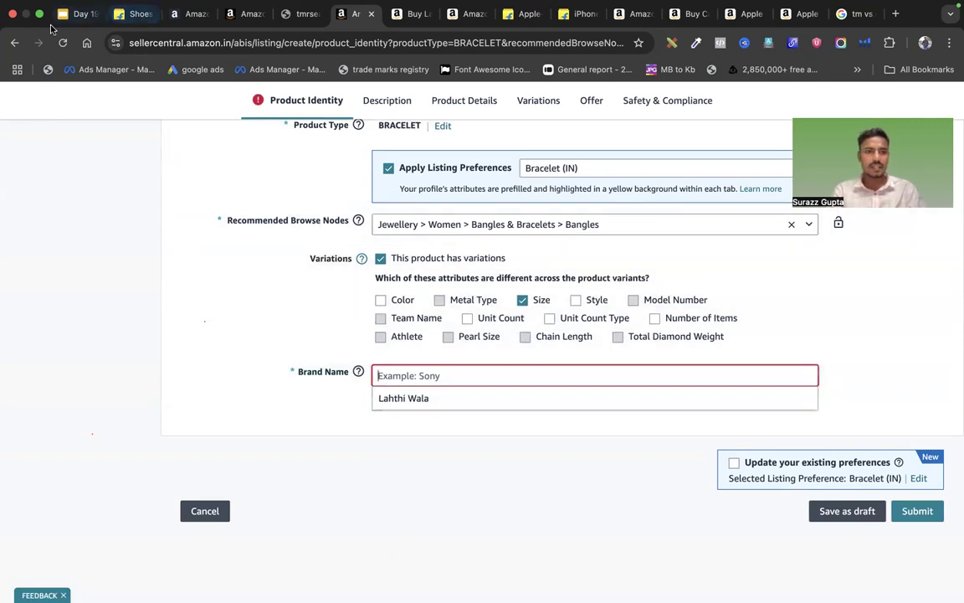
click(248, 15)
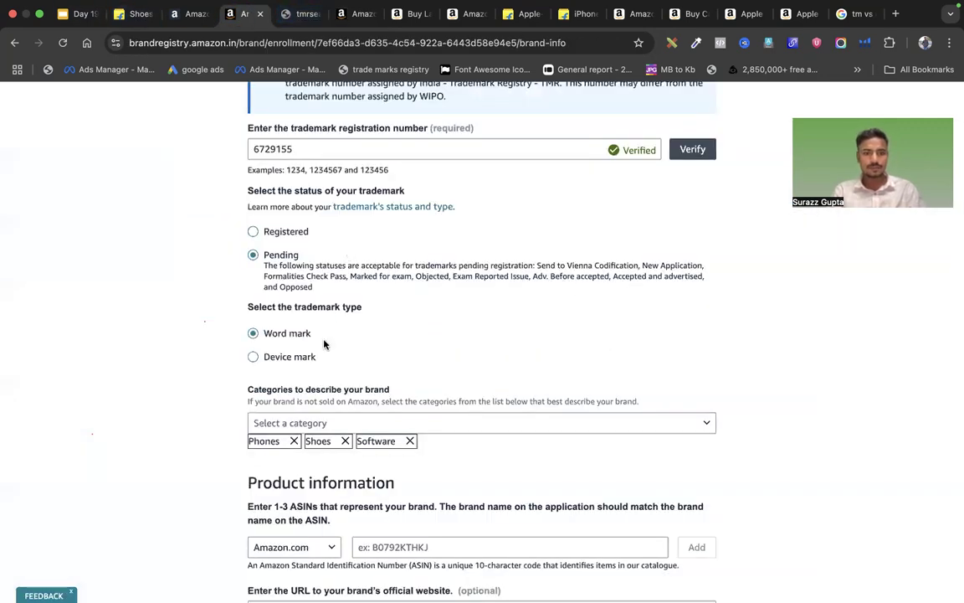
Scroll to the Product information section and click into the representative ASIN field
scroll(325, 343, down, 2)
scroll(276, 377, down, 1)
scroll(360, 401, down, 2)
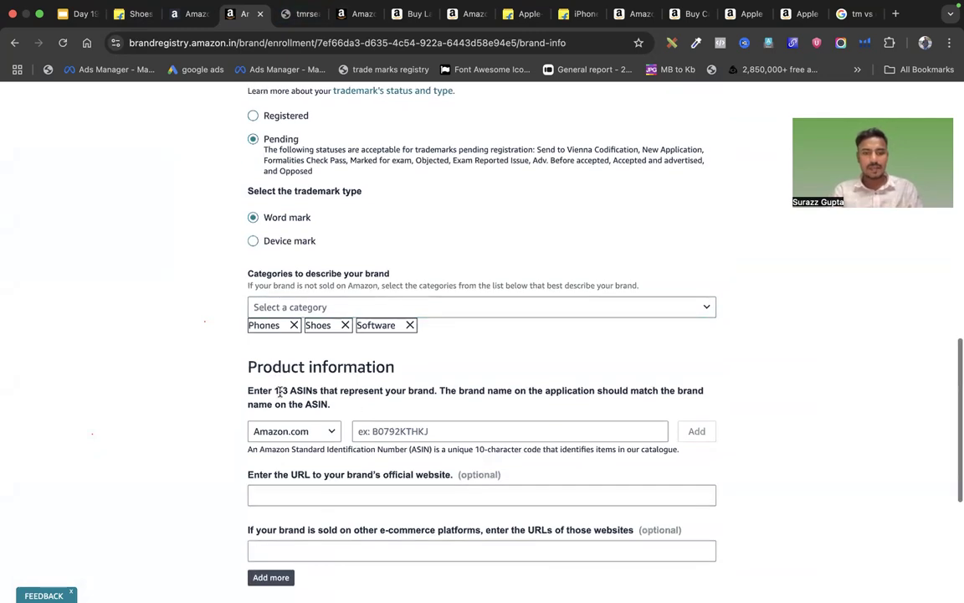
drag(251, 368, 400, 368)
click(410, 370)
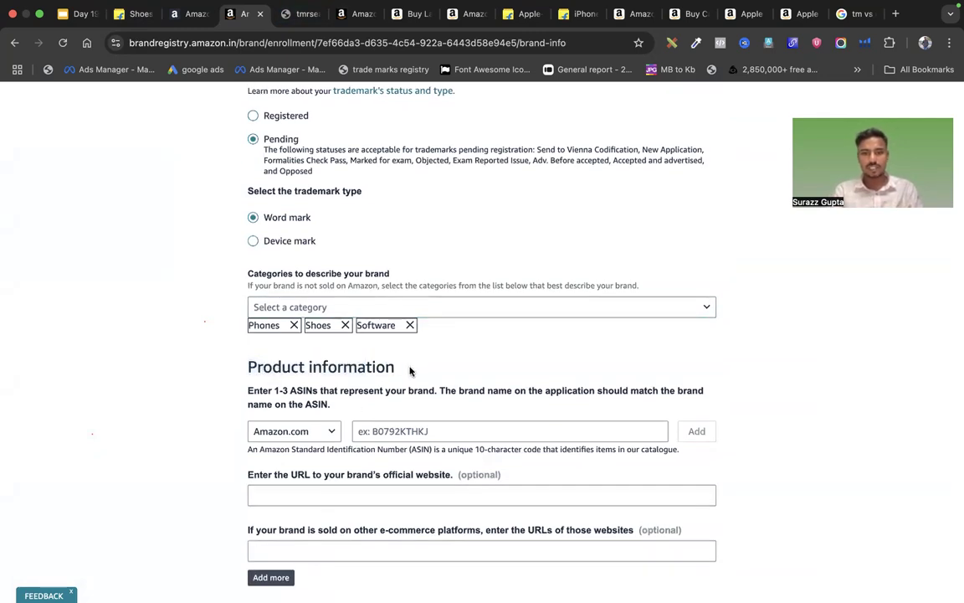
scroll(411, 371, down, 2)
drag(248, 338, 322, 335)
click(334, 335)
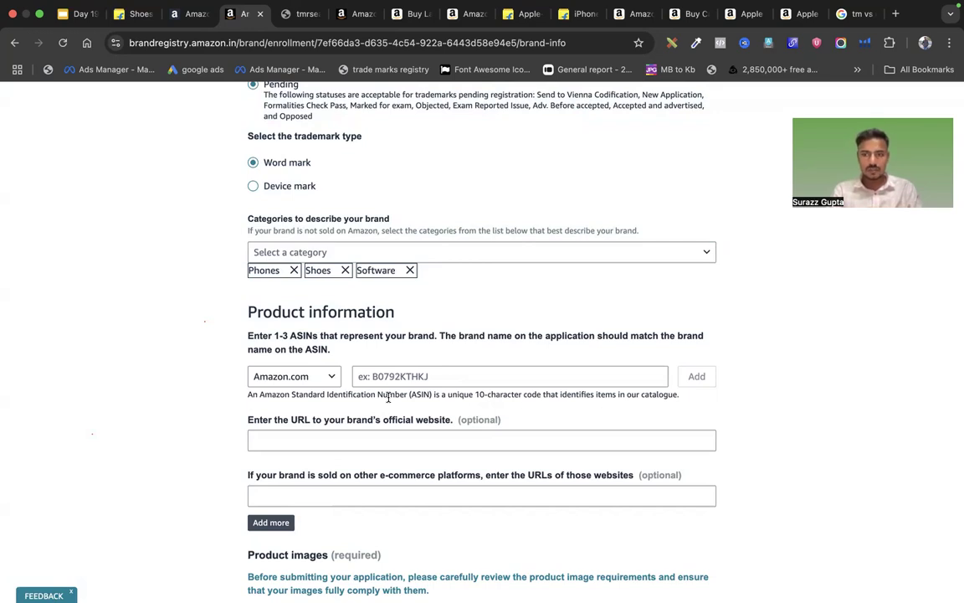
click(364, 377)
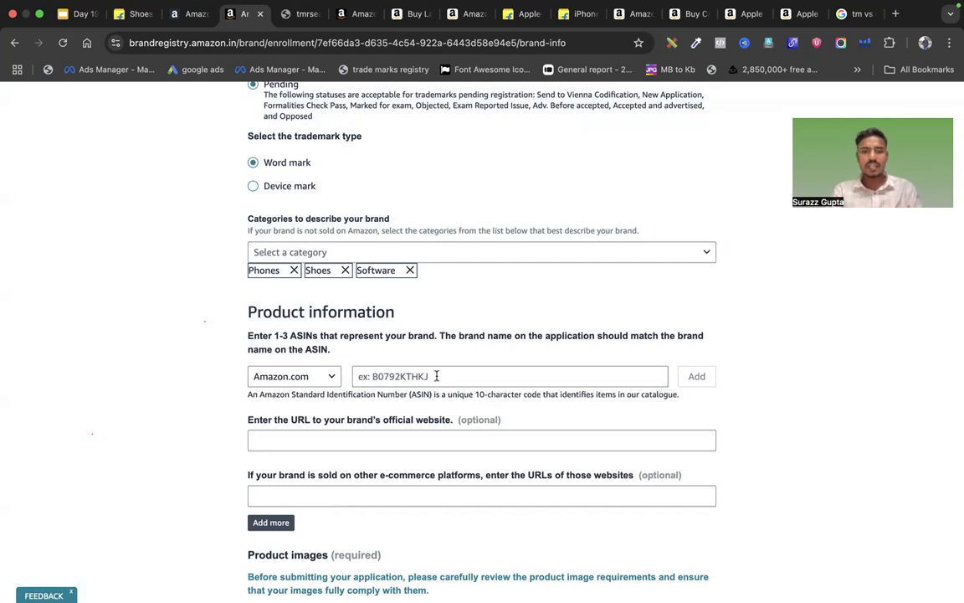
scroll(436, 377, down, 1)
scroll(436, 376, down, 1)
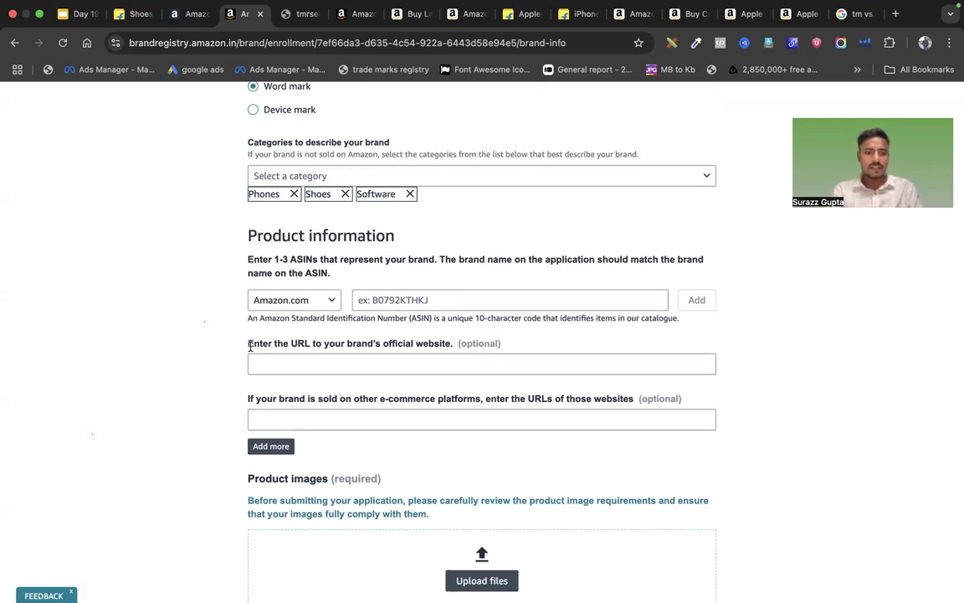
mouse_move(248, 344)
mouse_down()
mouse_move(453, 344)
mouse_move(255, 358)
mouse_move(247, 346)
mouse_up()
click(267, 369)
text(https://)
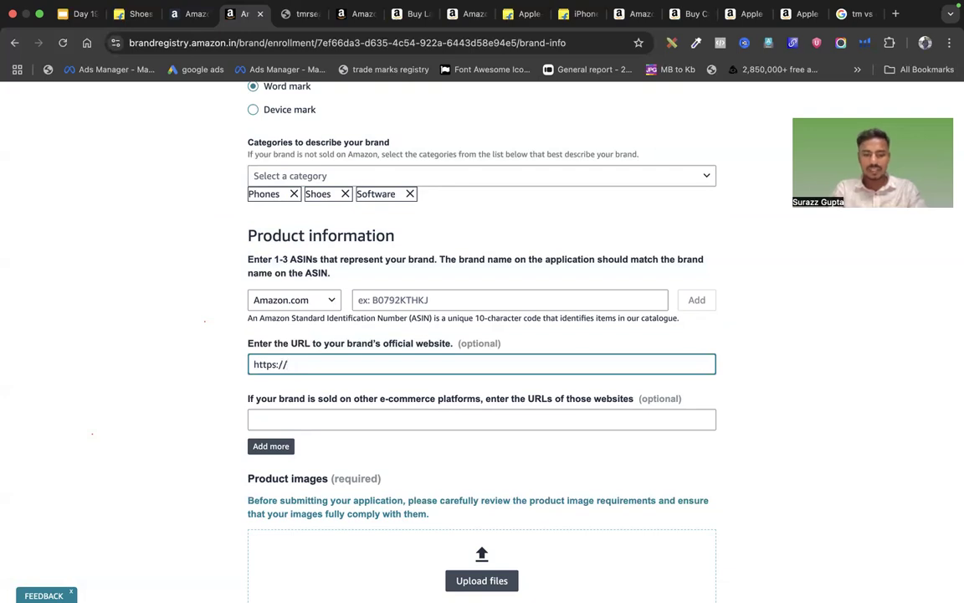
text(mybrand.com)
drag(388, 366, 225, 370)
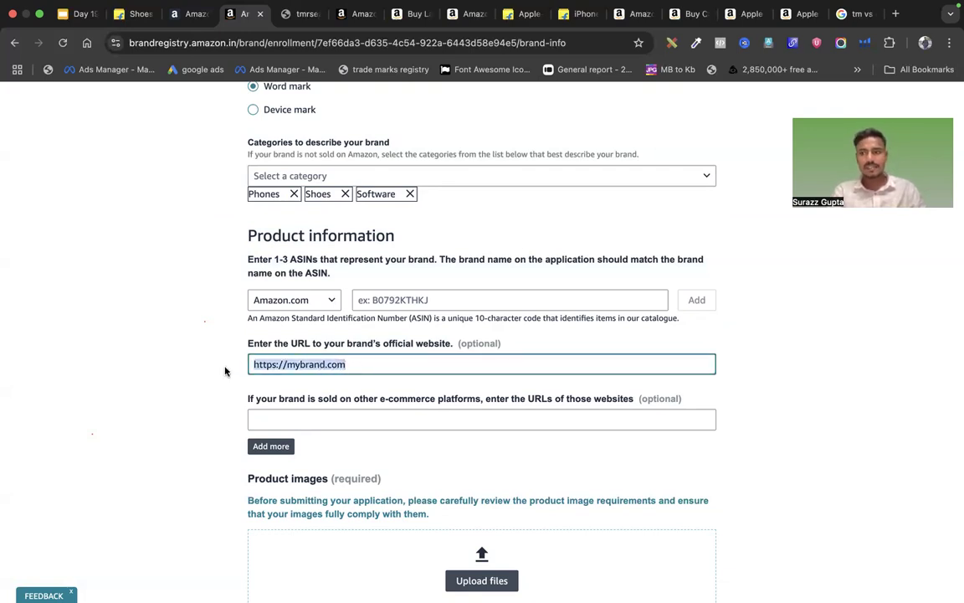
click(286, 364)
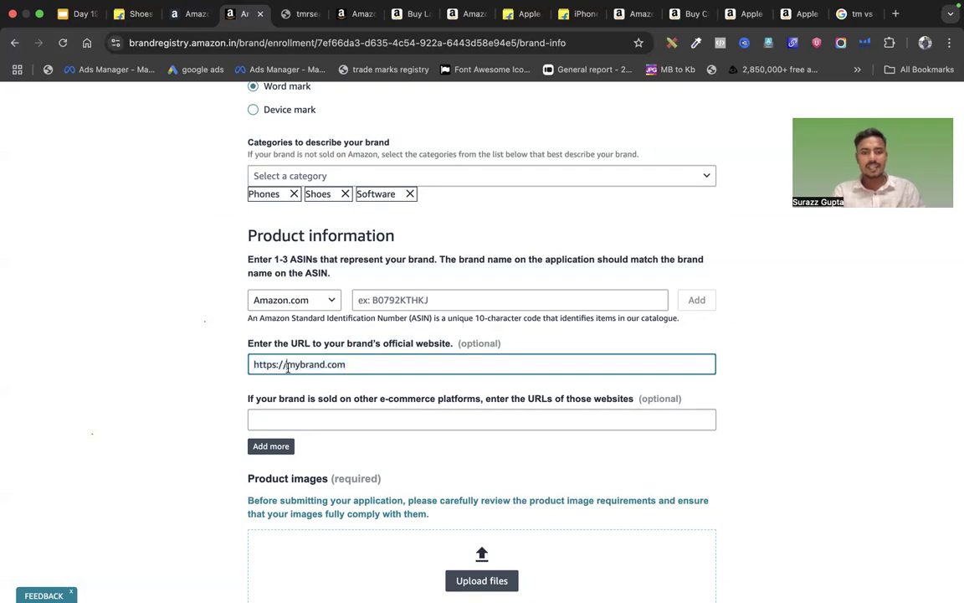
click(459, 343)
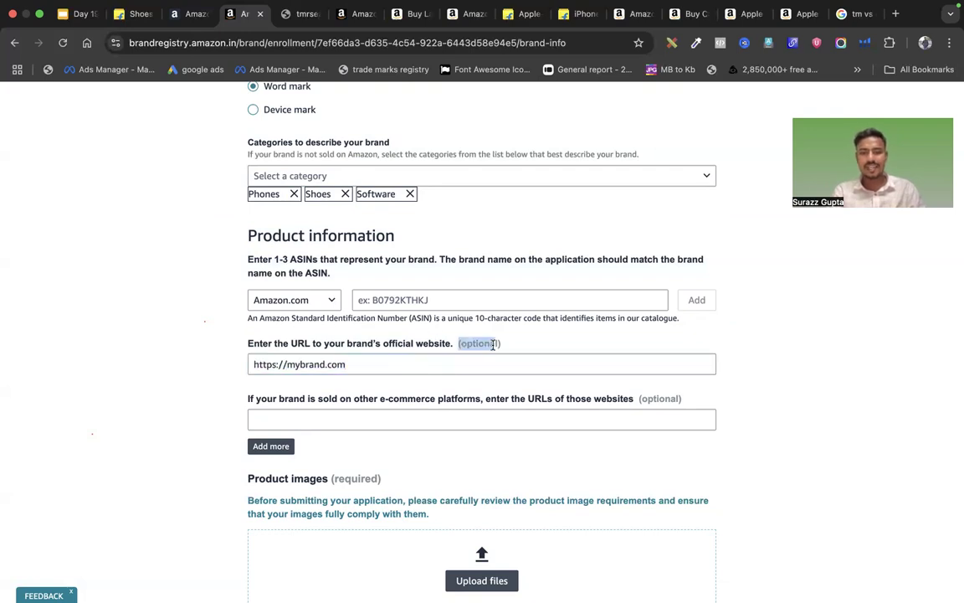
click(320, 416)
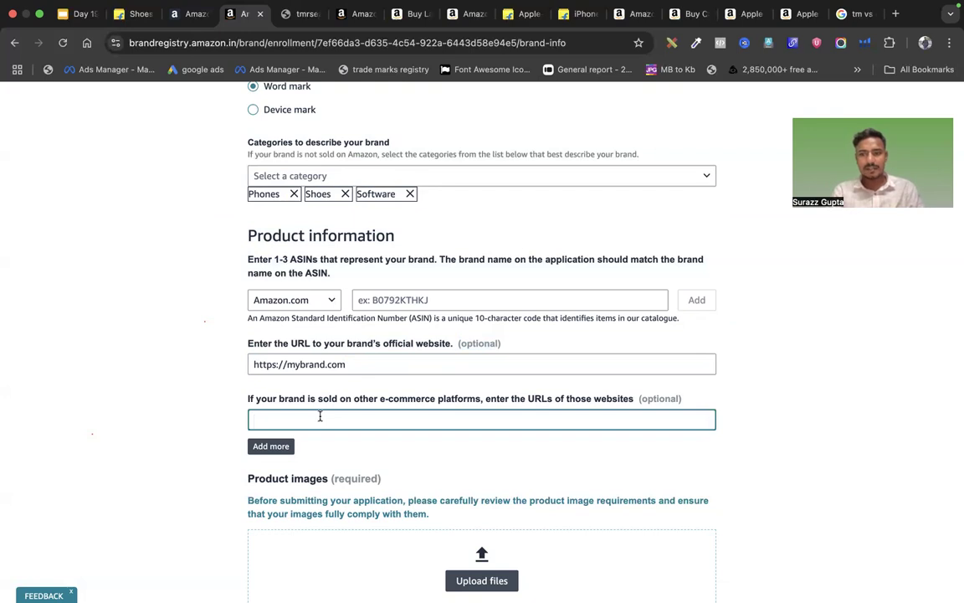
Copy the Flipkart iPhone 13 page URL and paste it into the e-commerce URLs field
click(562, 16)
scroll(480, 384, up, 4)
scroll(480, 383, up, 5)
drag(395, 182, 499, 182)
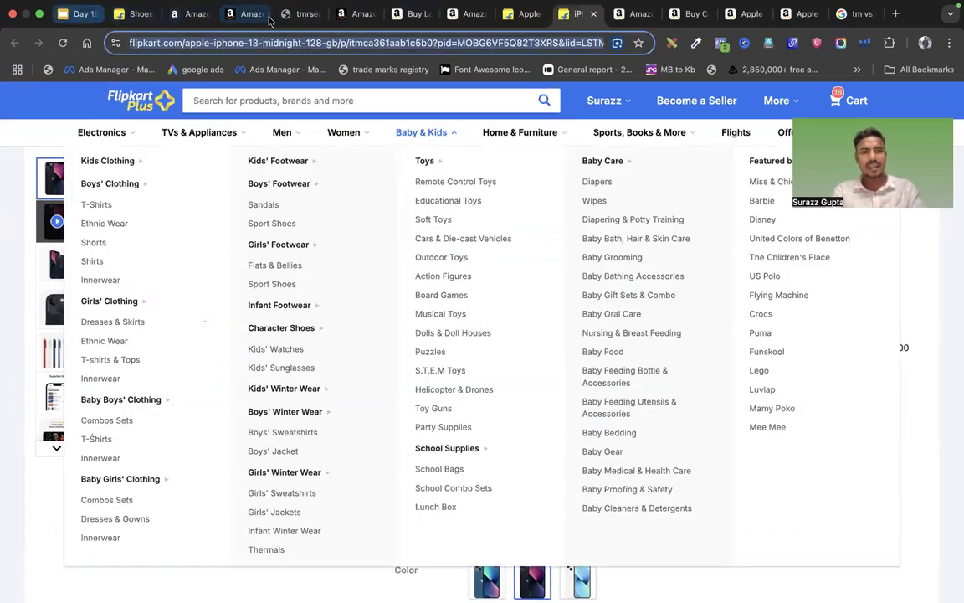
click(270, 20)
key(super+v)
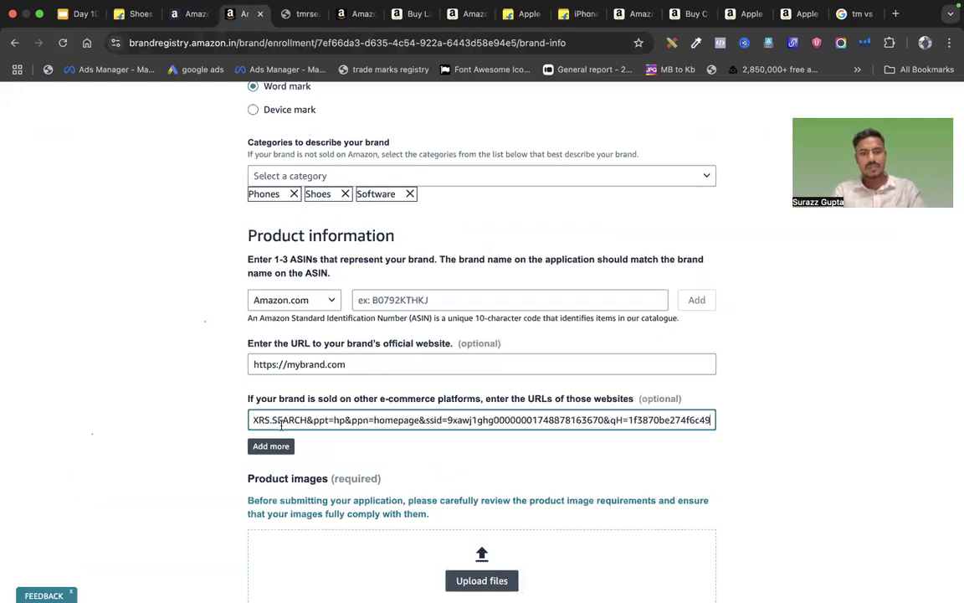
Add two more e-commerce URL fields, then remove both empty ones
click(270, 446)
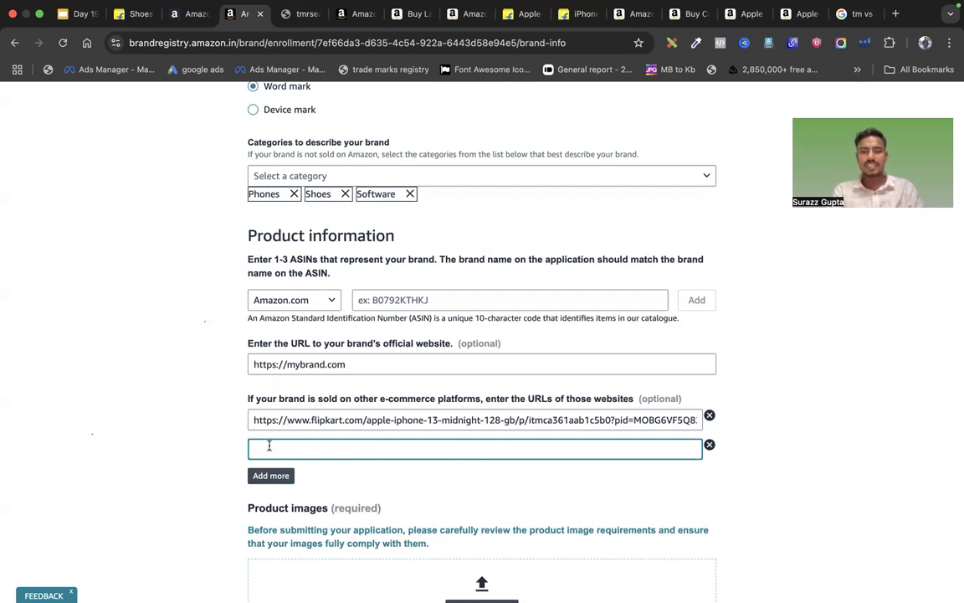
click(270, 475)
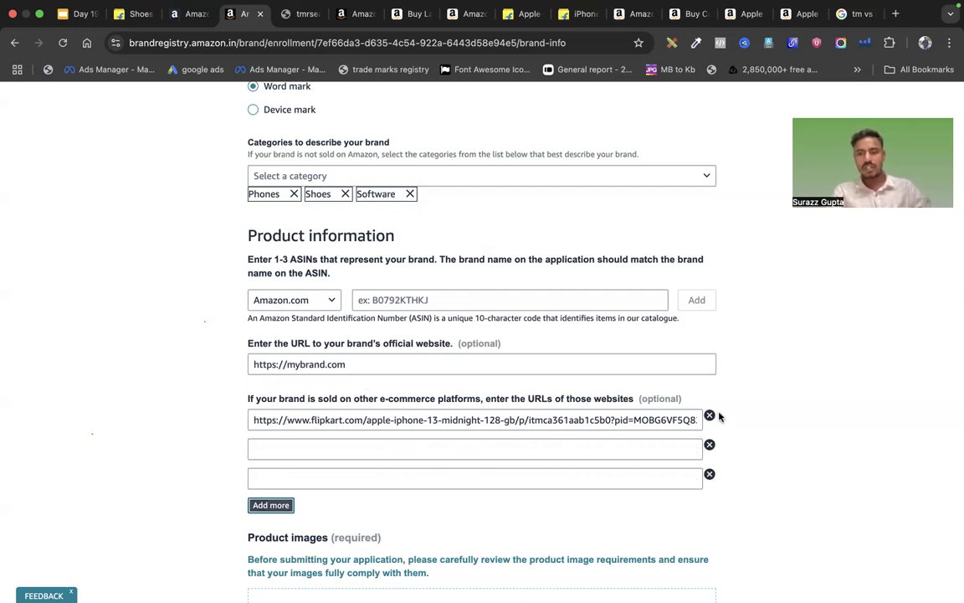
click(710, 447)
click(708, 445)
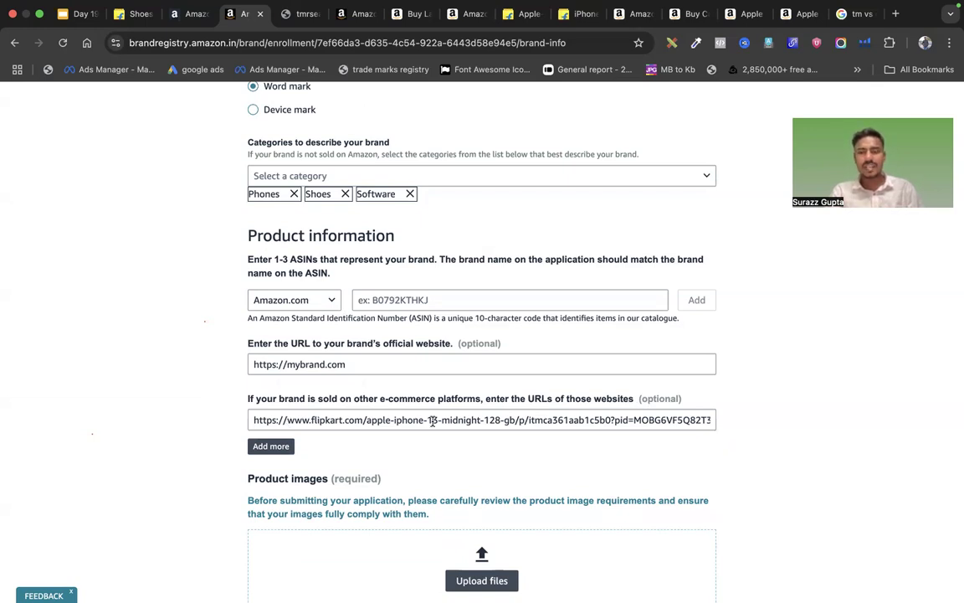
scroll(393, 414, down, 5)
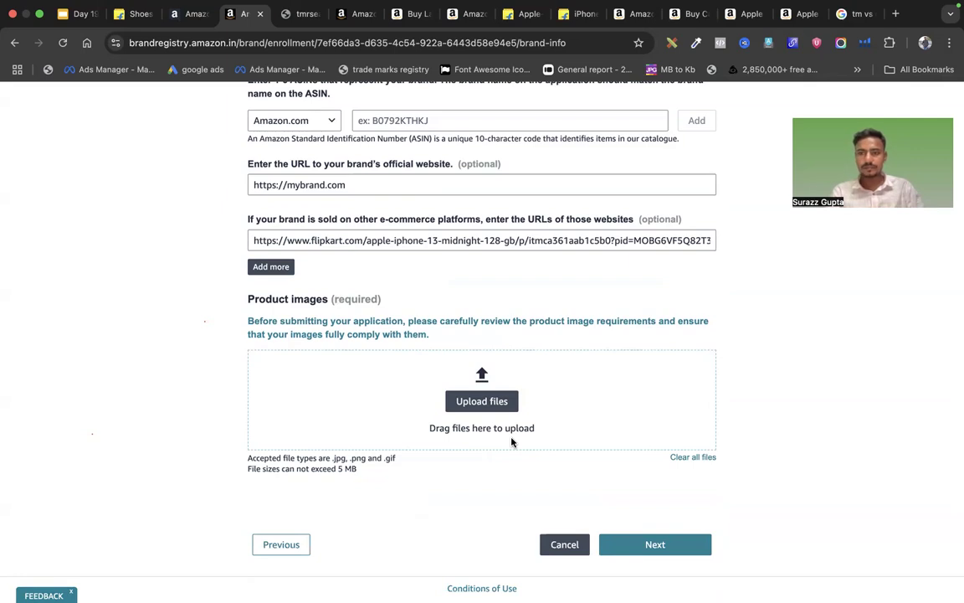
click(471, 400)
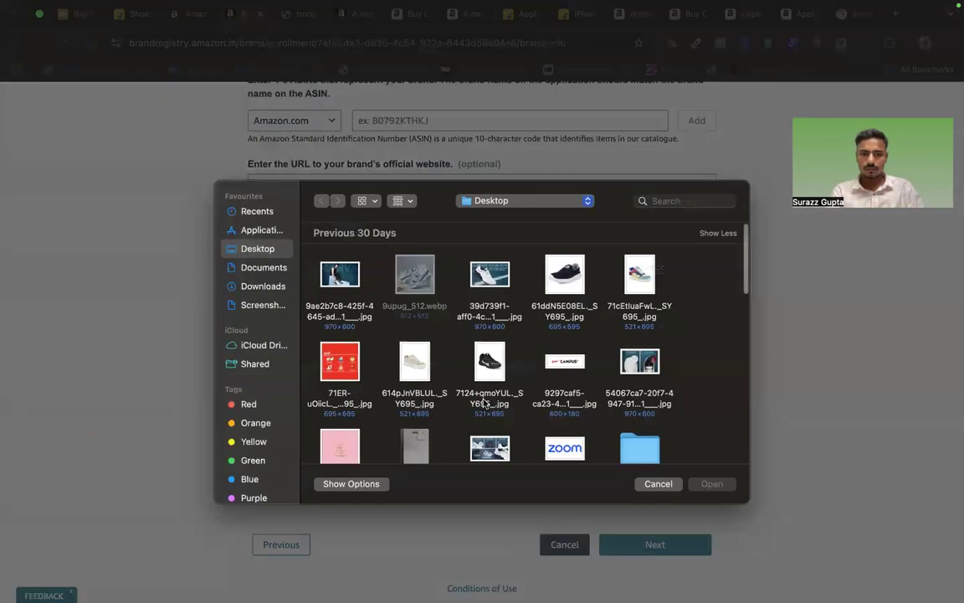
click(654, 484)
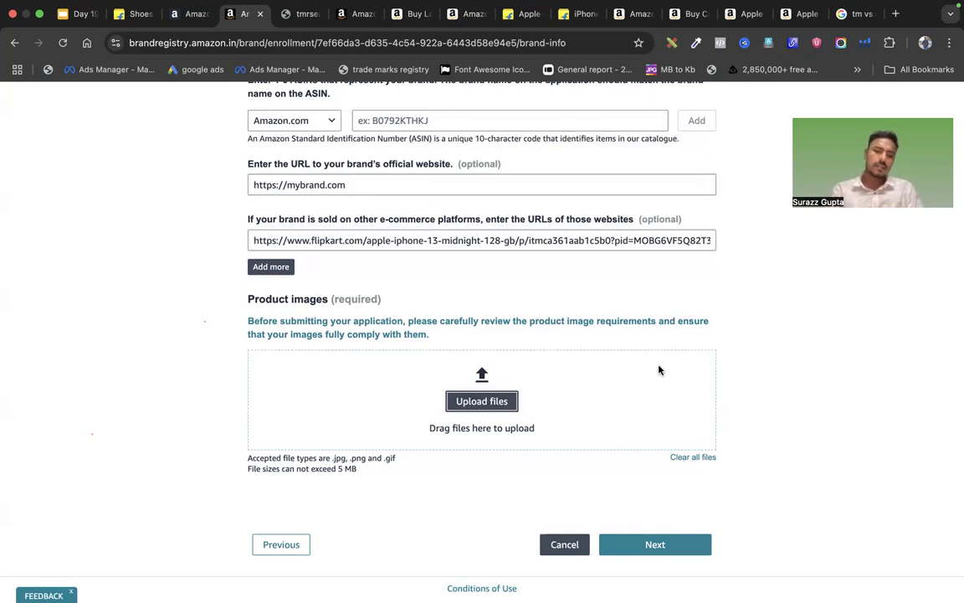
key(XF86AudioRaiseVolume)
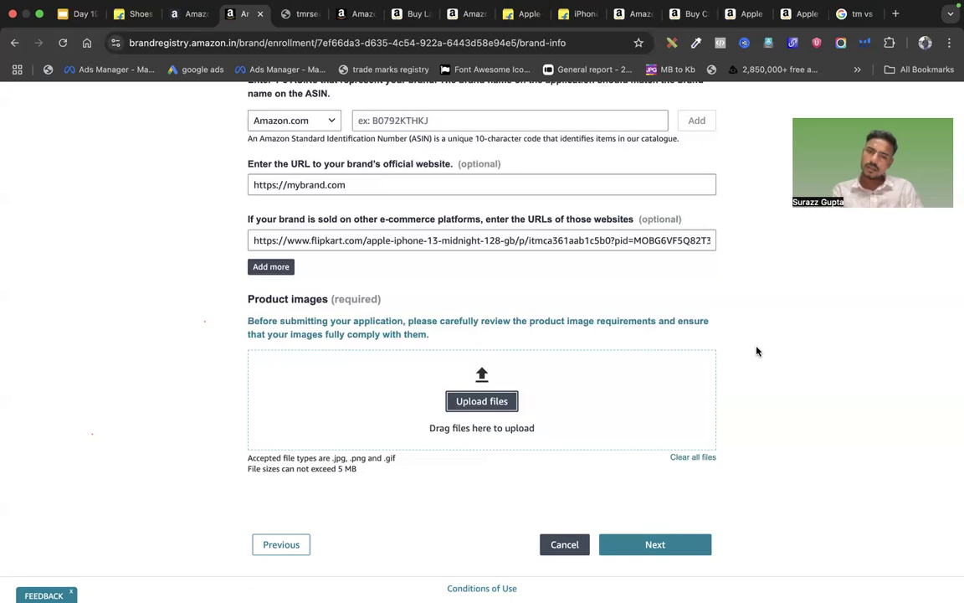
scroll(757, 351, up, 4)
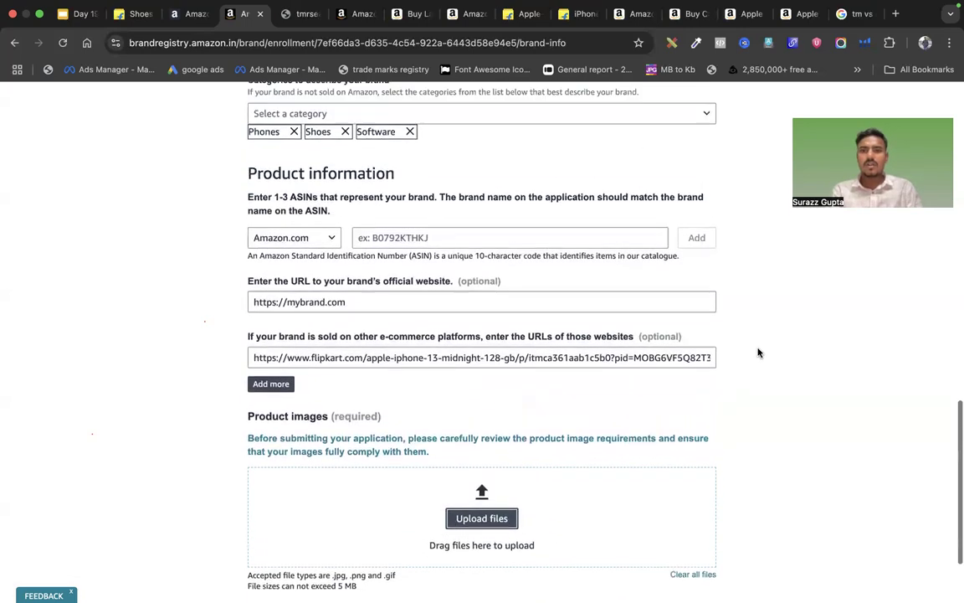
scroll(759, 352, down, 2)
scroll(759, 352, down, 2)
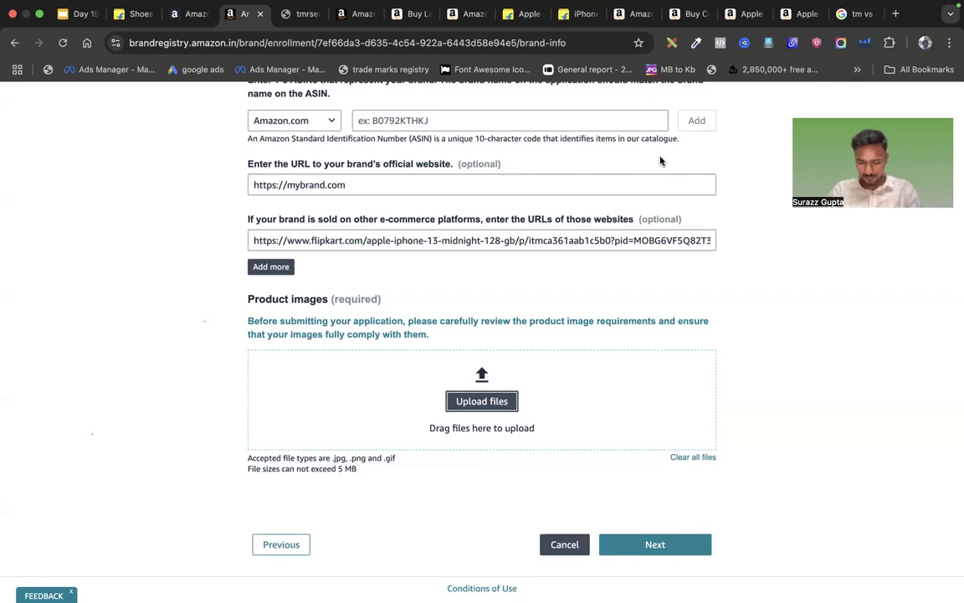
Draw a rectangular selection around the Bandhan Bank logo on the IMG_8730.HEIC card photo
key(super+Tab)
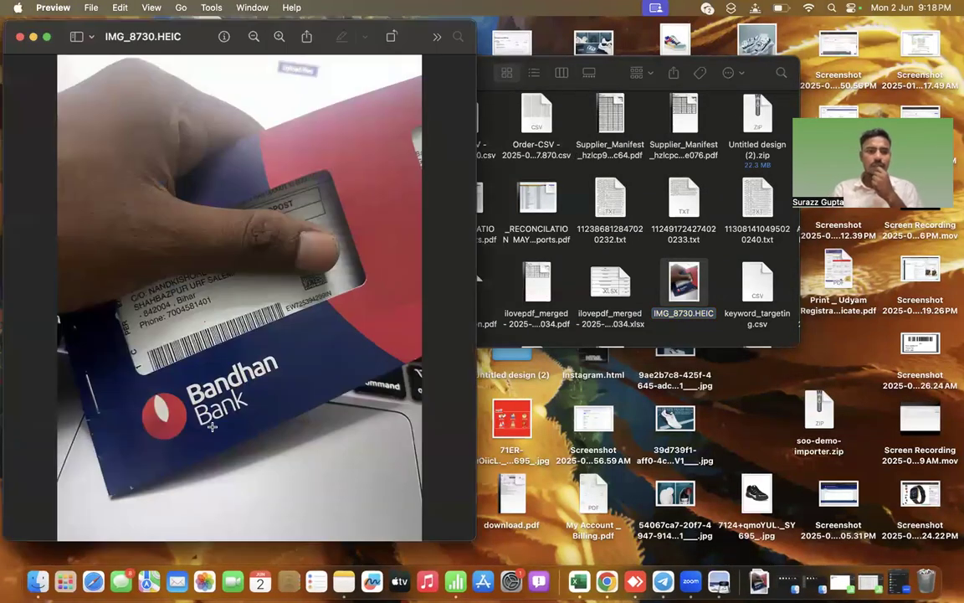
drag(133, 386, 294, 411)
click(126, 360)
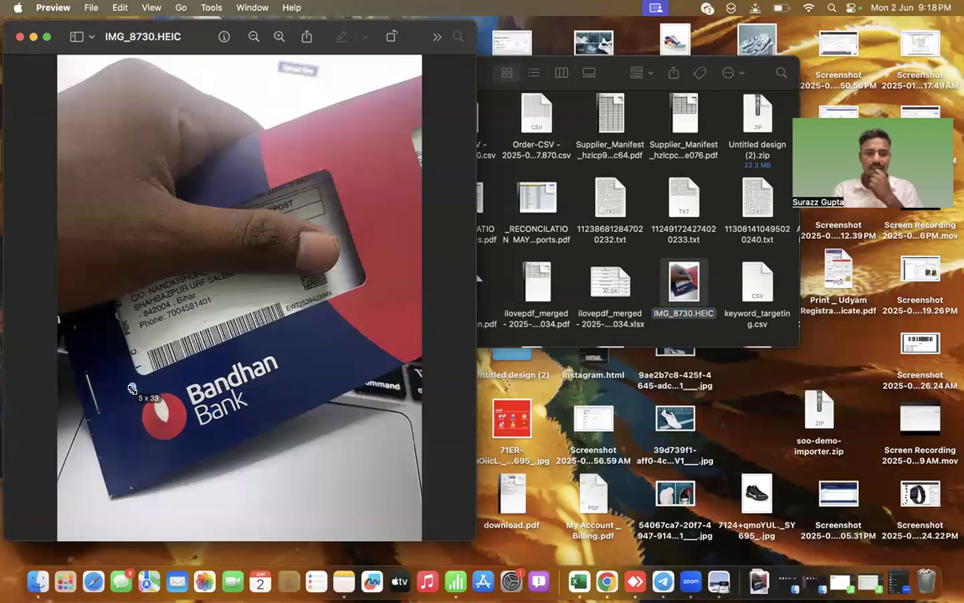
drag(142, 387, 339, 463)
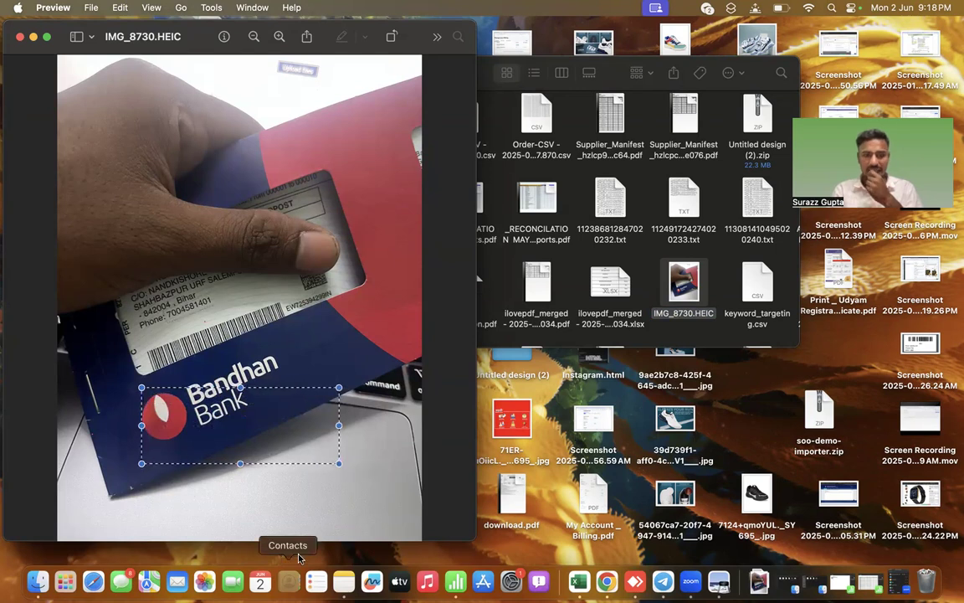
drag(104, 366, 337, 468)
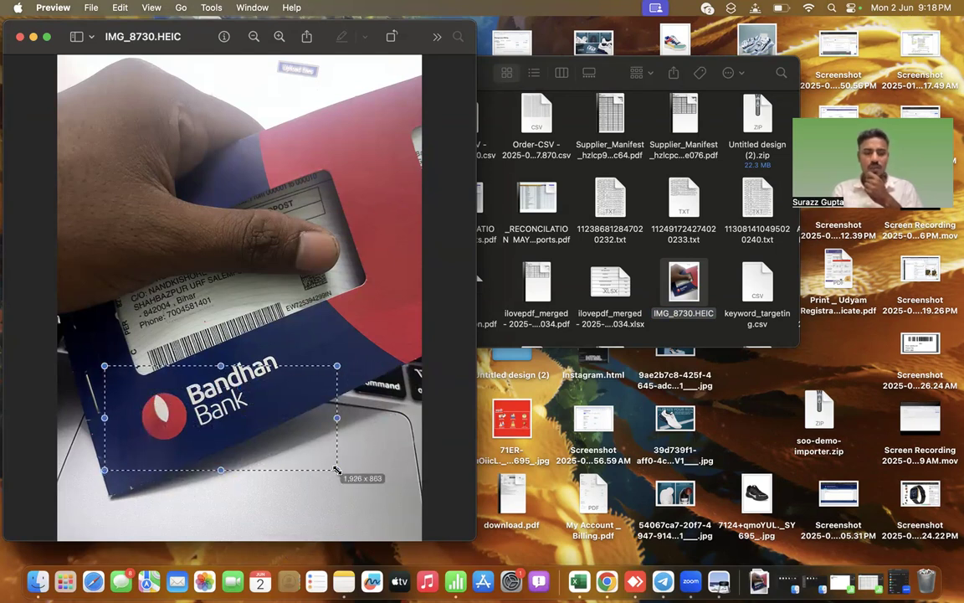
click(119, 358)
drag(119, 358, 343, 443)
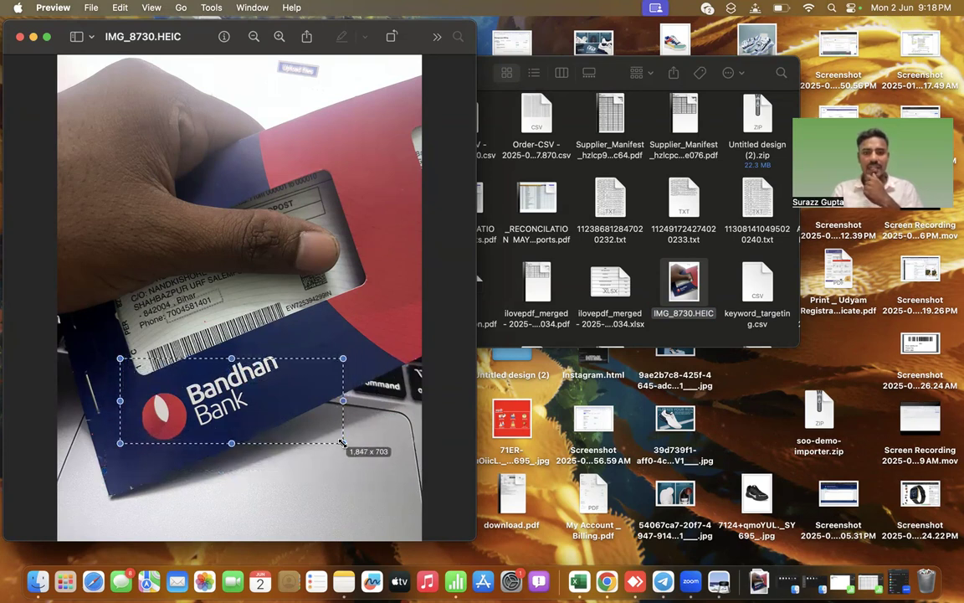
drag(342, 442, 343, 444)
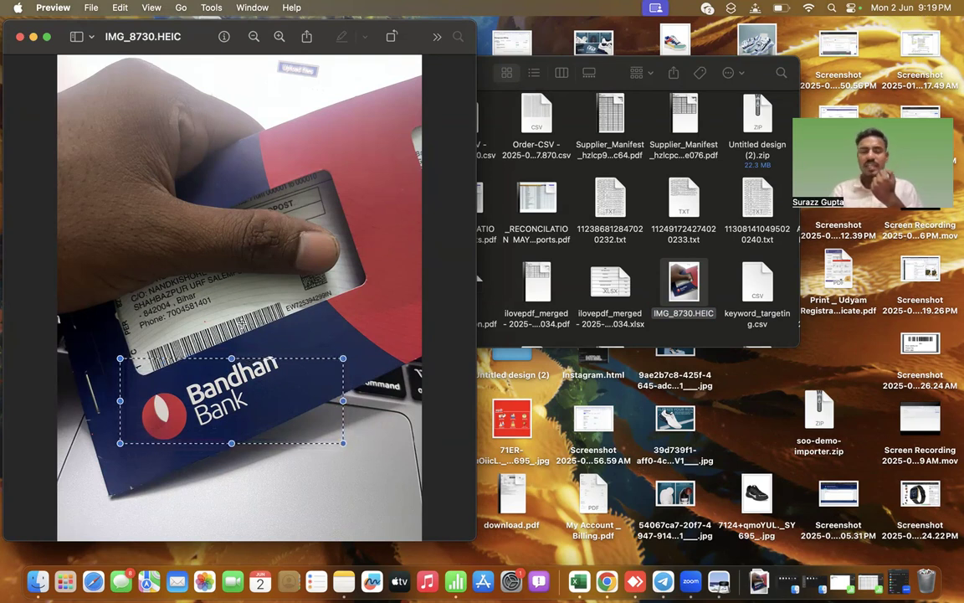
Close the card photo and the Downloads folder, and bring the browser back
click(20, 37)
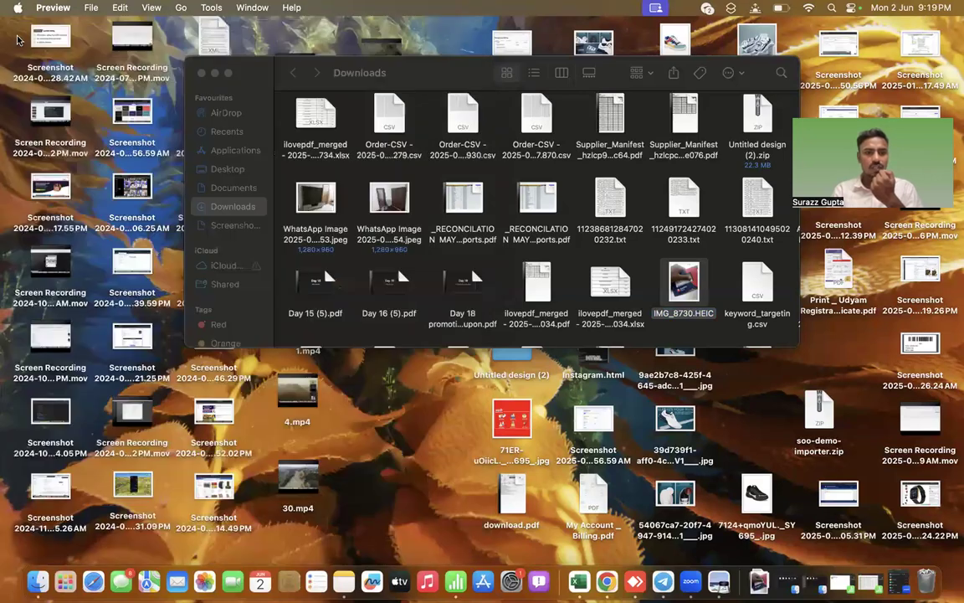
click(202, 73)
click(605, 581)
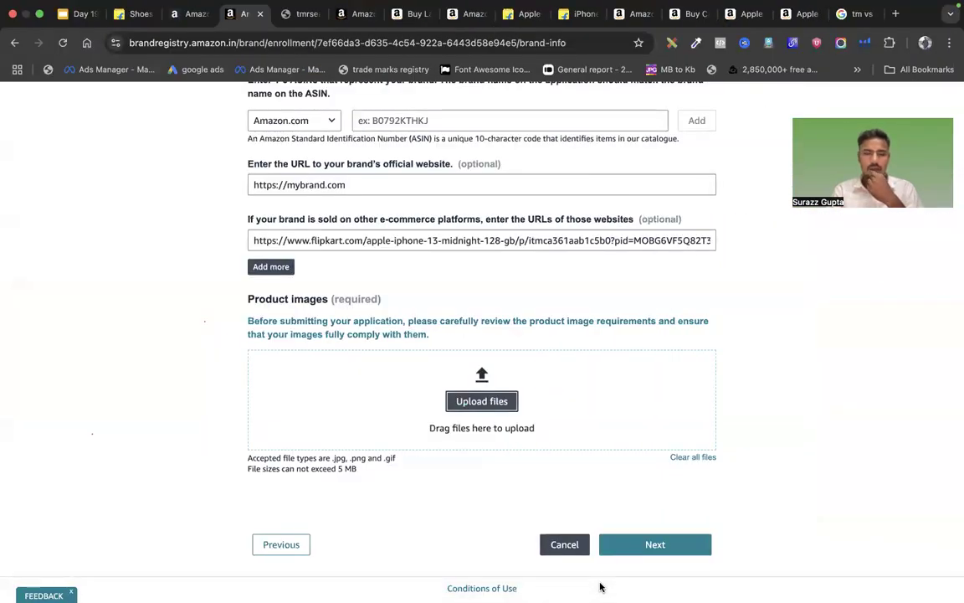
Scroll up and down through the filled-in Brand Registry application to review it
scroll(768, 370, up, 3)
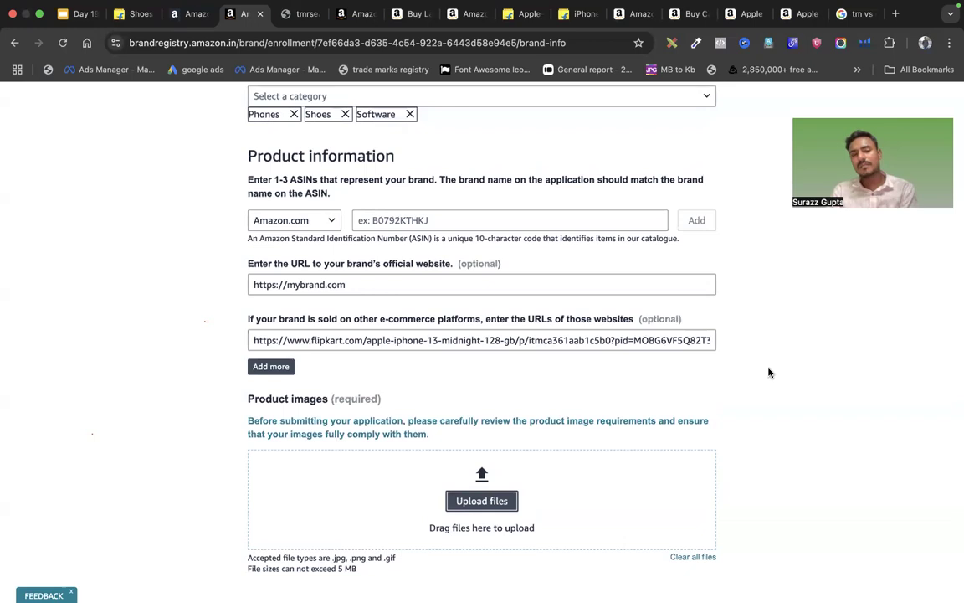
scroll(768, 372, up, 10)
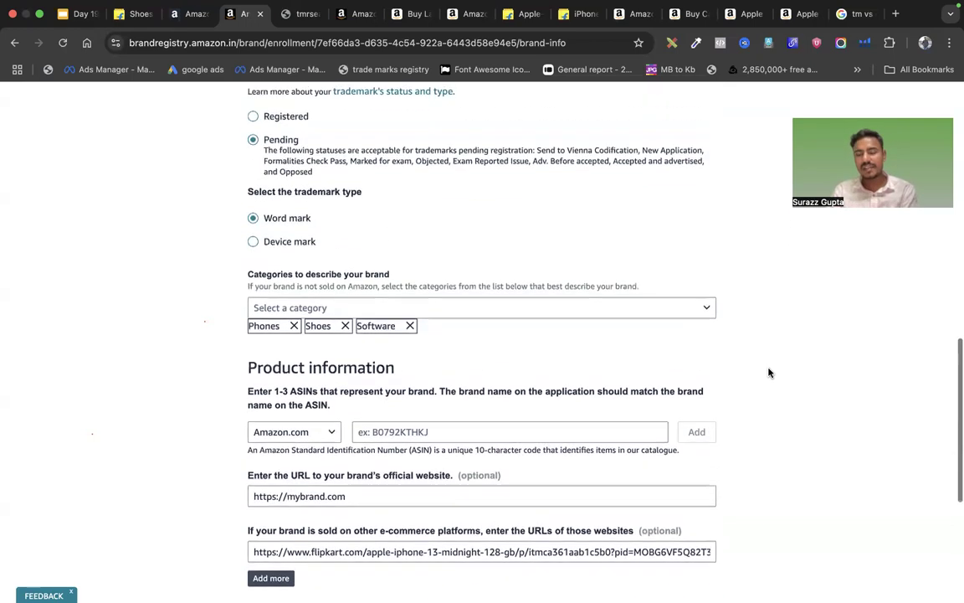
scroll(768, 373, up, 15)
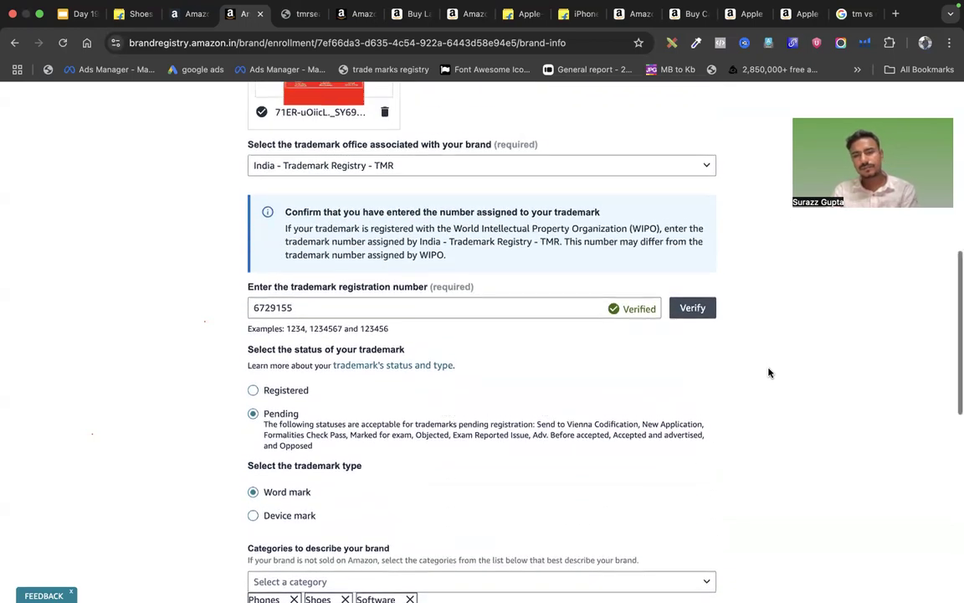
scroll(768, 372, up, 1)
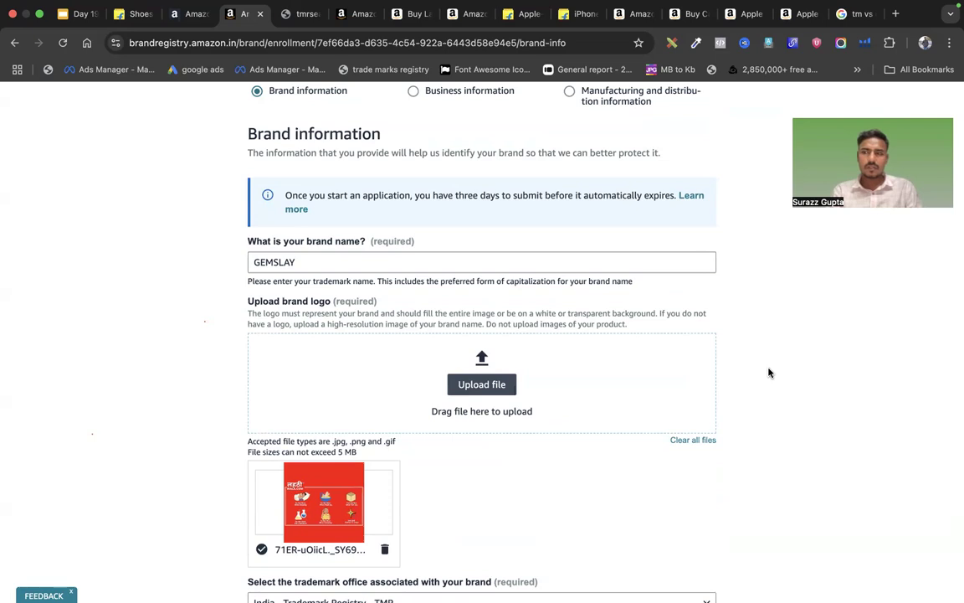
scroll(769, 372, down, 15)
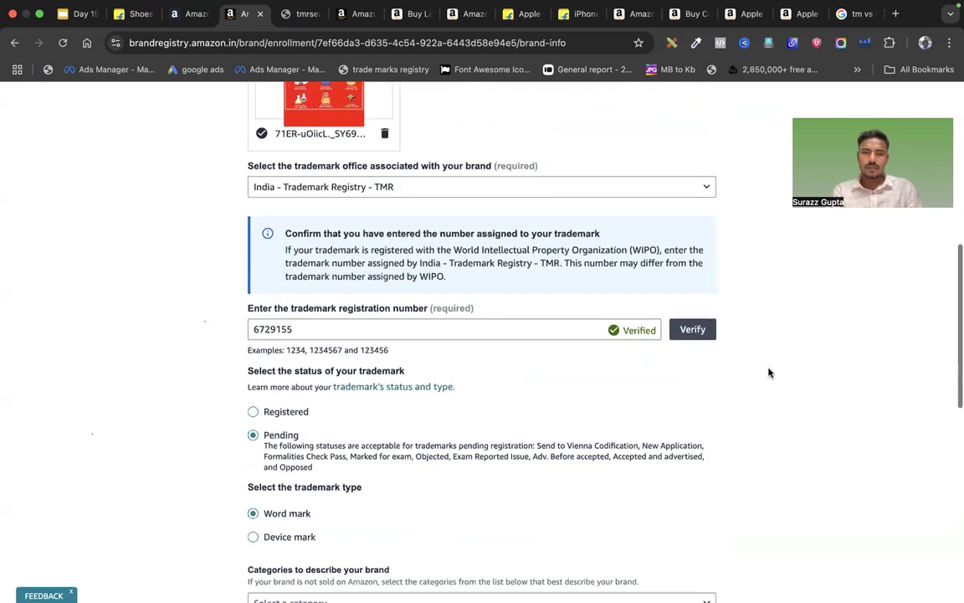
scroll(770, 372, down, 1)
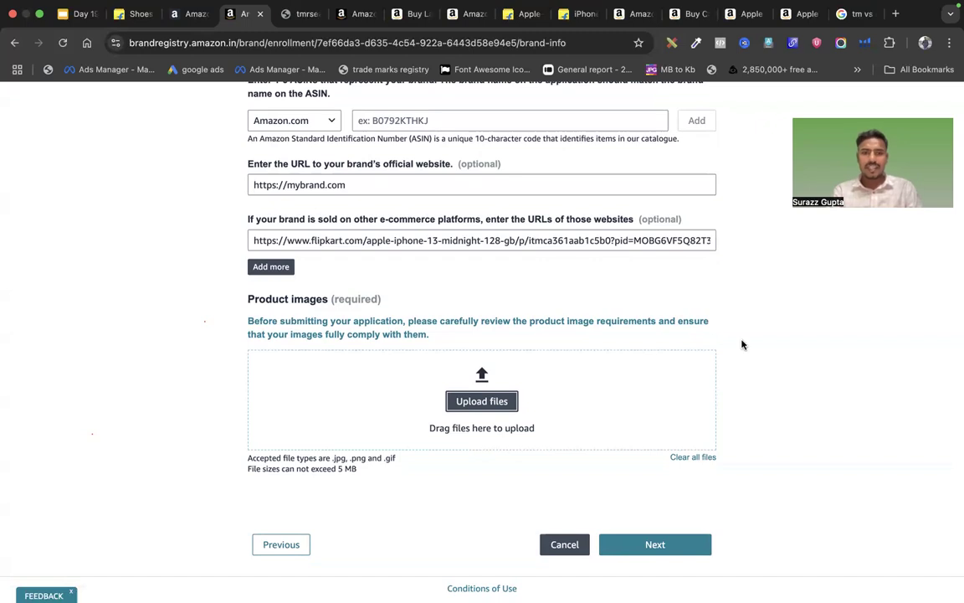
scroll(441, 317, up, 2)
scroll(441, 315, up, 3)
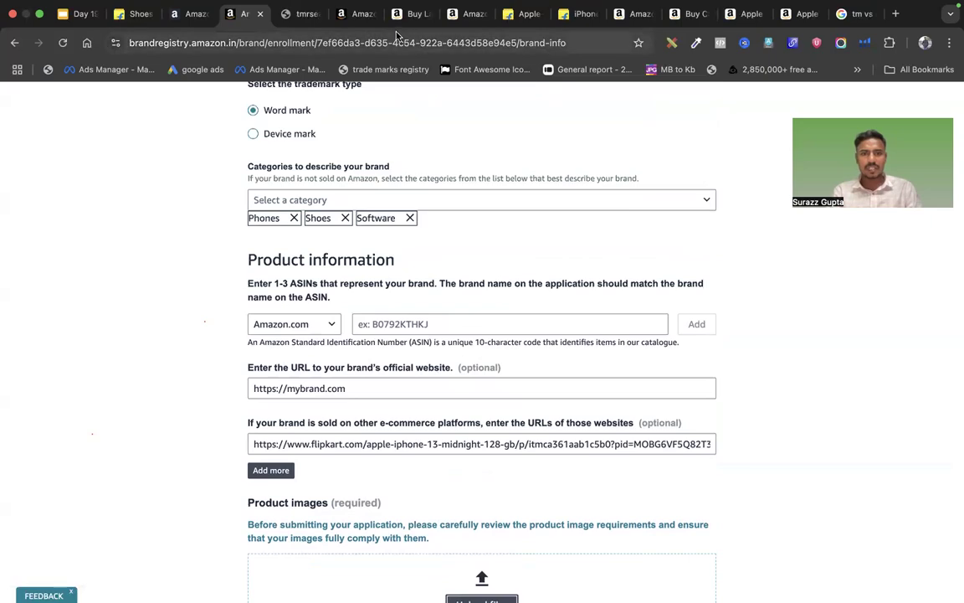
Switch through the bangles product page to the Seller Central bangles listing form
click(410, 14)
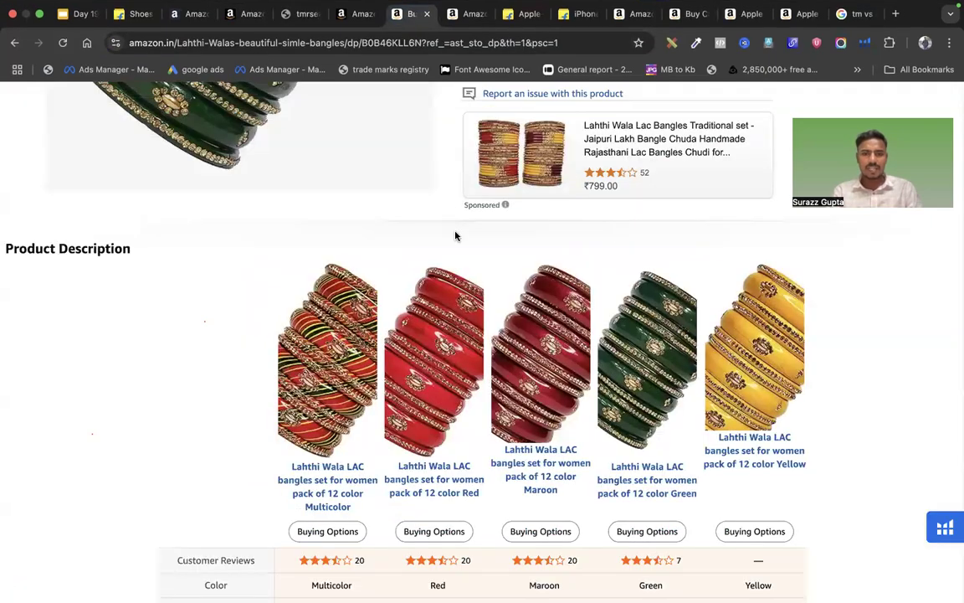
scroll(409, 207, up, 15)
click(344, 23)
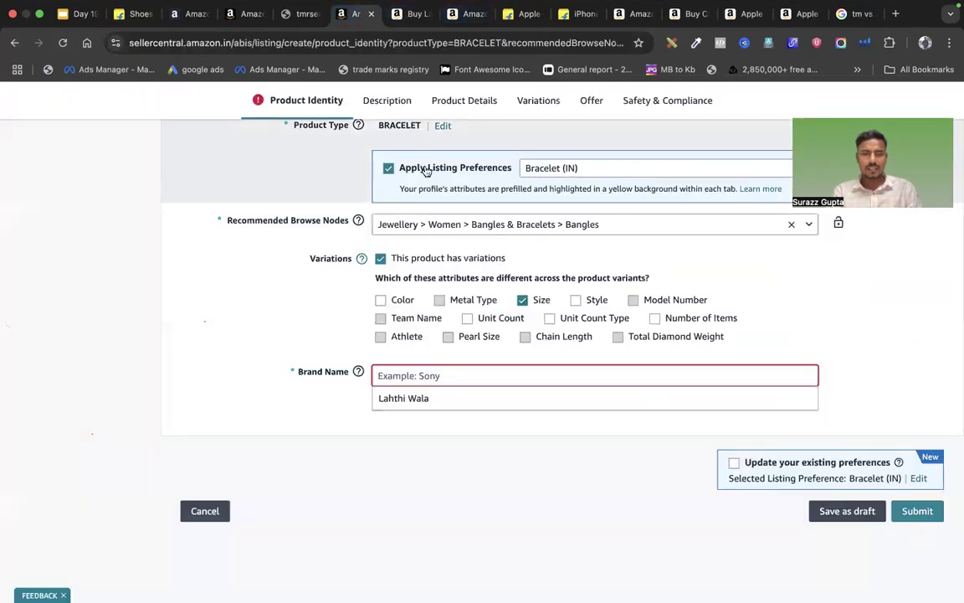
Tick 'This product does not have a brand name' so Brand Name reads Generic, then return to the enrolment form
click(355, 416)
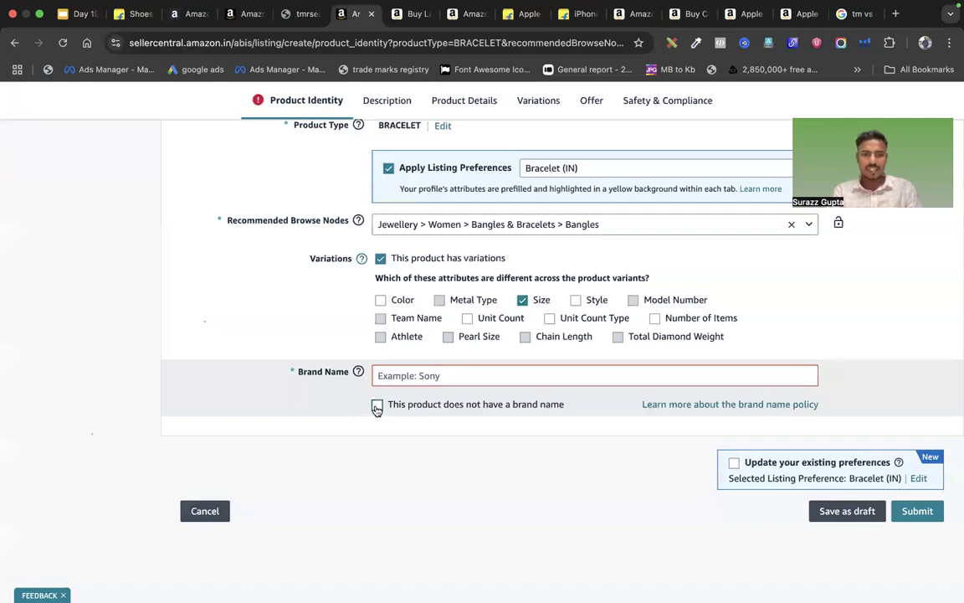
click(532, 410)
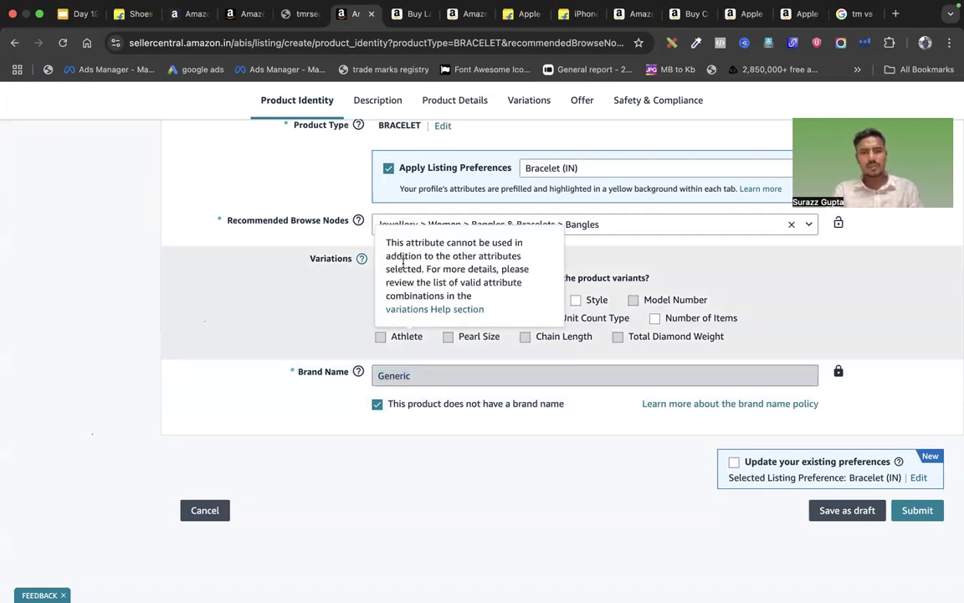
click(292, 11)
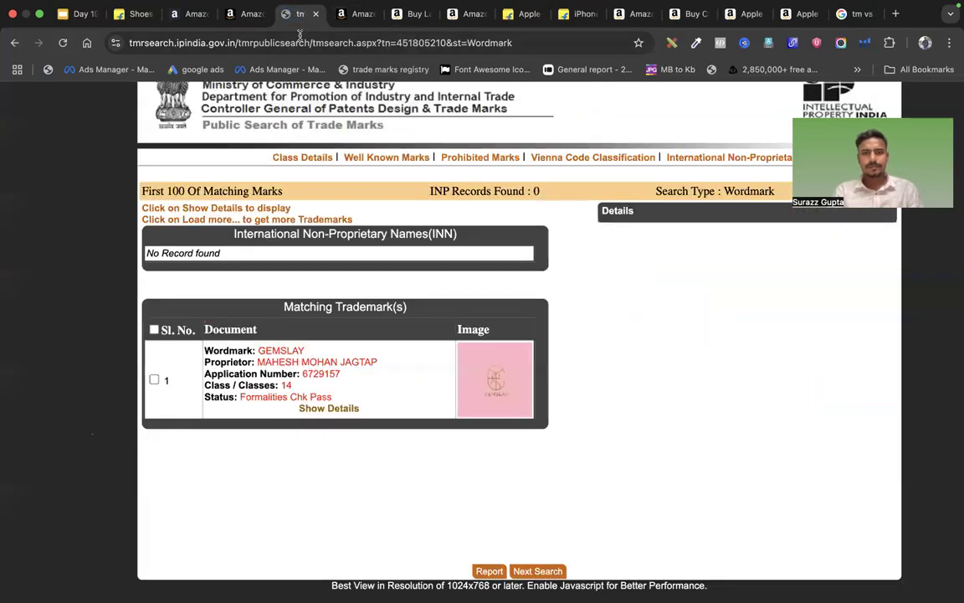
click(194, 17)
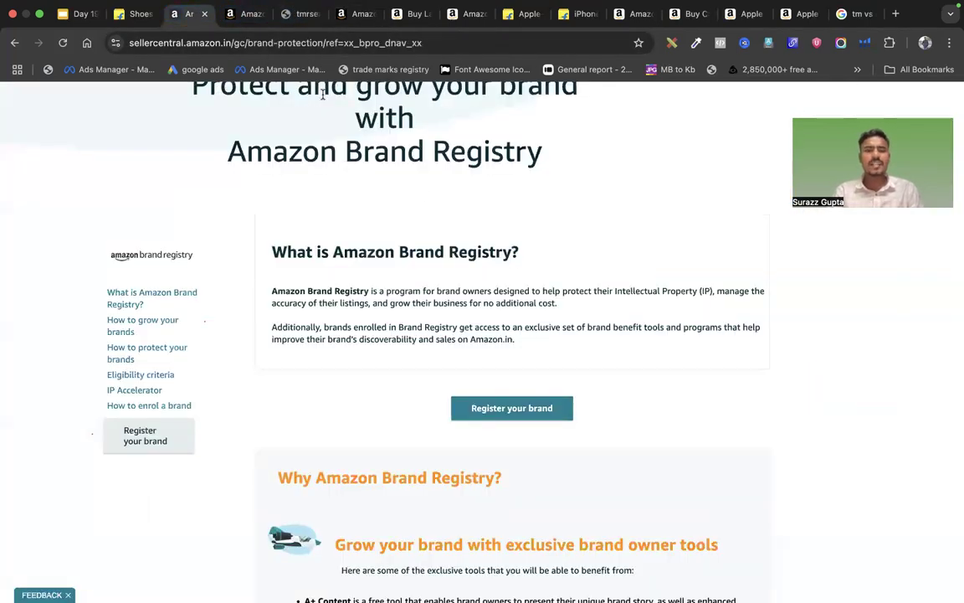
click(243, 22)
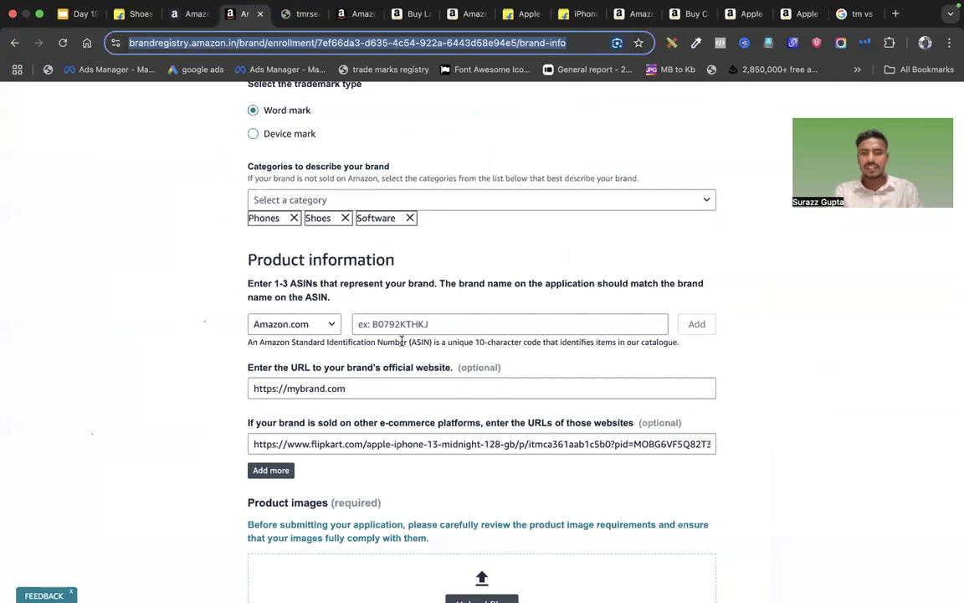
scroll(410, 381, down, 5)
scroll(417, 386, up, 15)
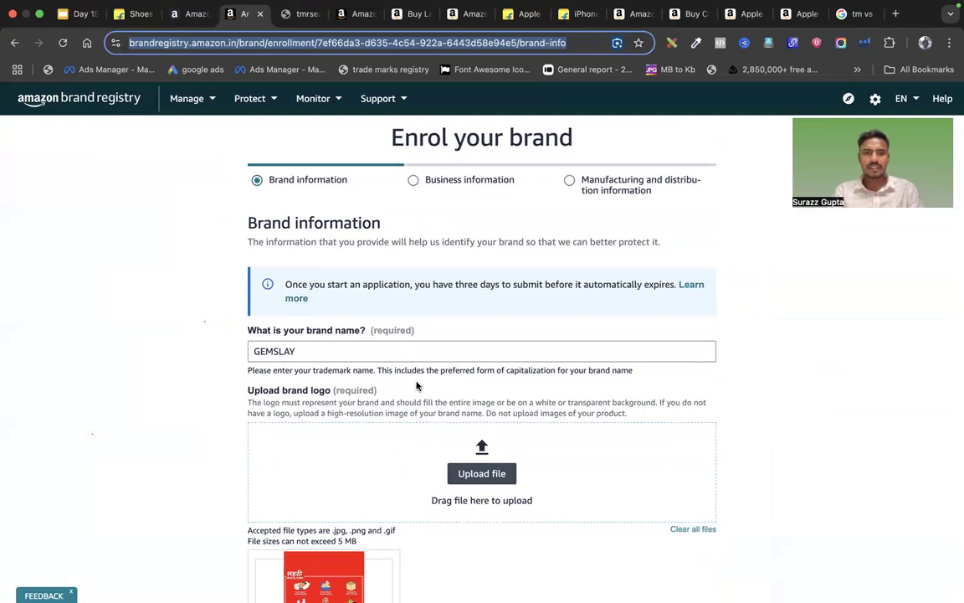
scroll(416, 386, down, 15)
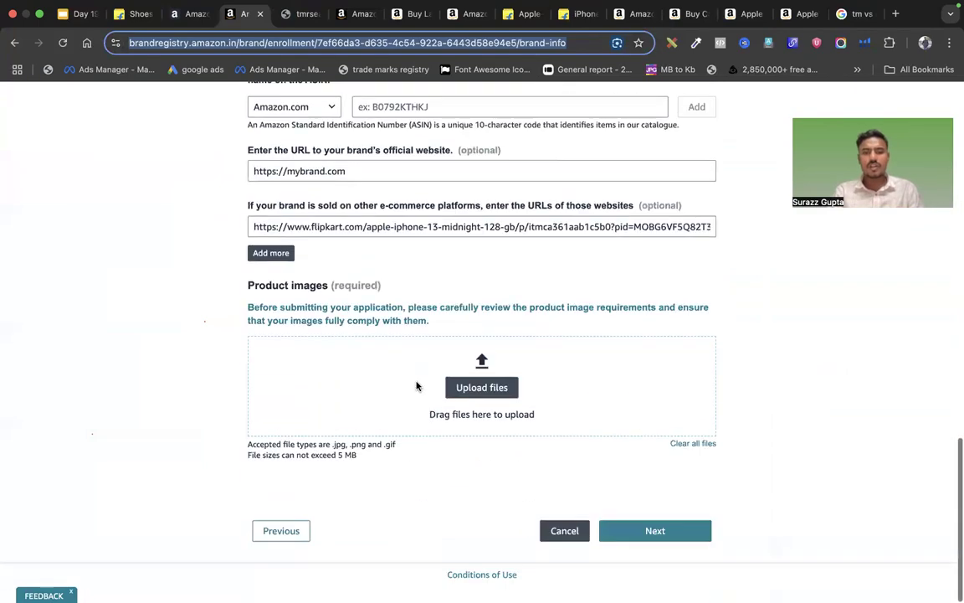
scroll(416, 386, up, 10)
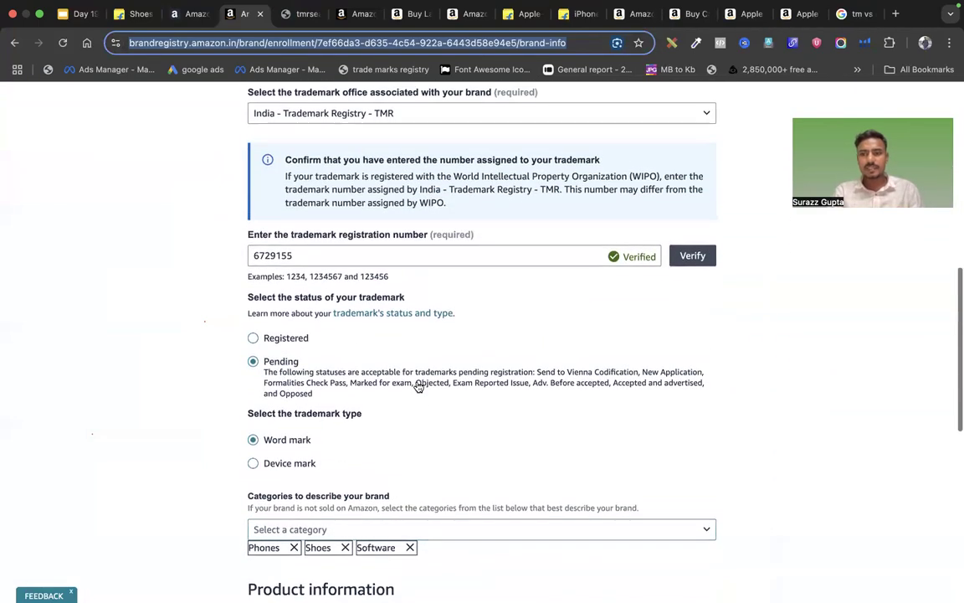
scroll(417, 386, down, 10)
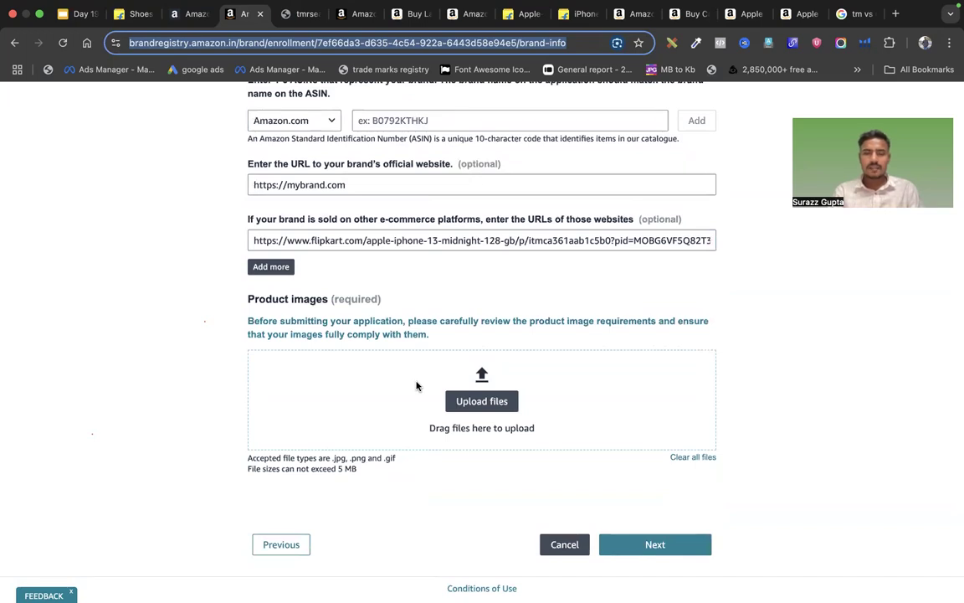
scroll(416, 386, up, 5)
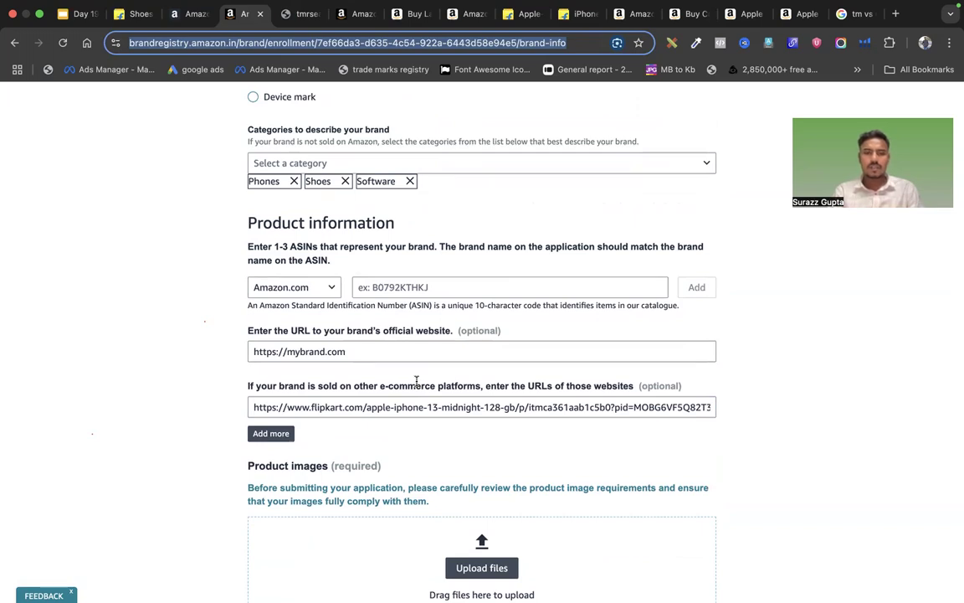
scroll(397, 226, up, 5)
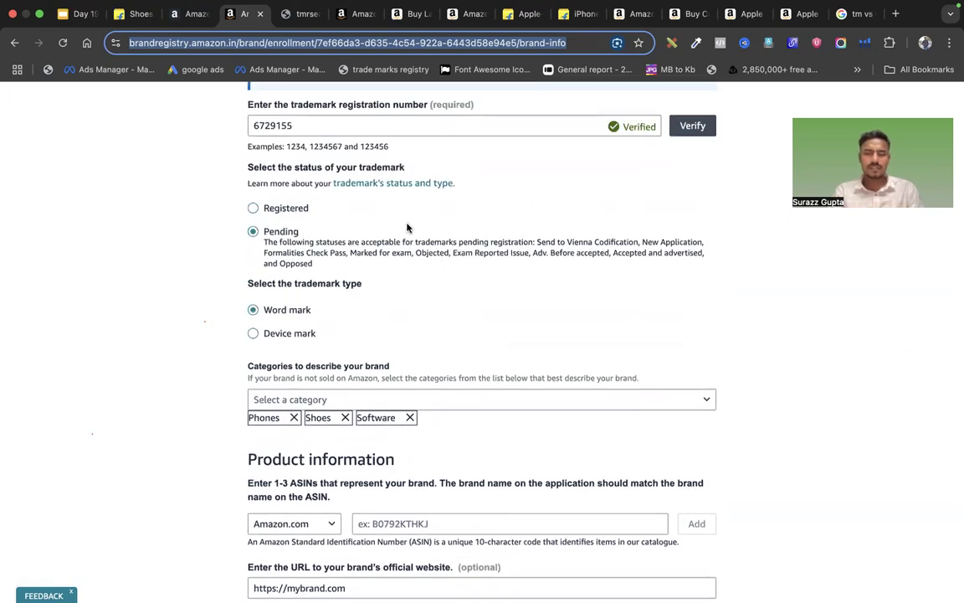
scroll(407, 227, down, 8)
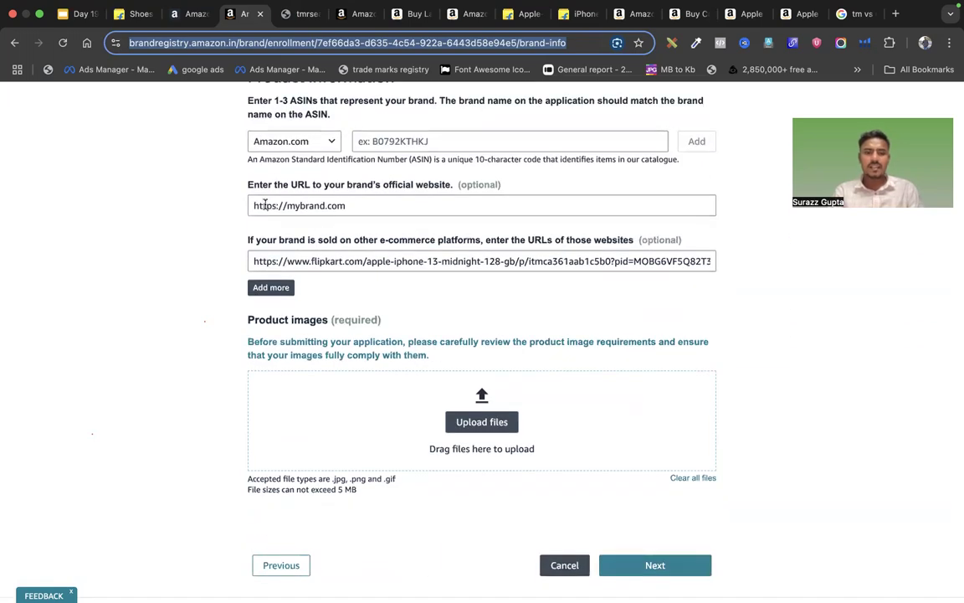
click(253, 205)
mouse_move(253, 205)
mouse_down()
mouse_move(351, 205)
mouse_move(250, 203)
mouse_up()
click(368, 219)
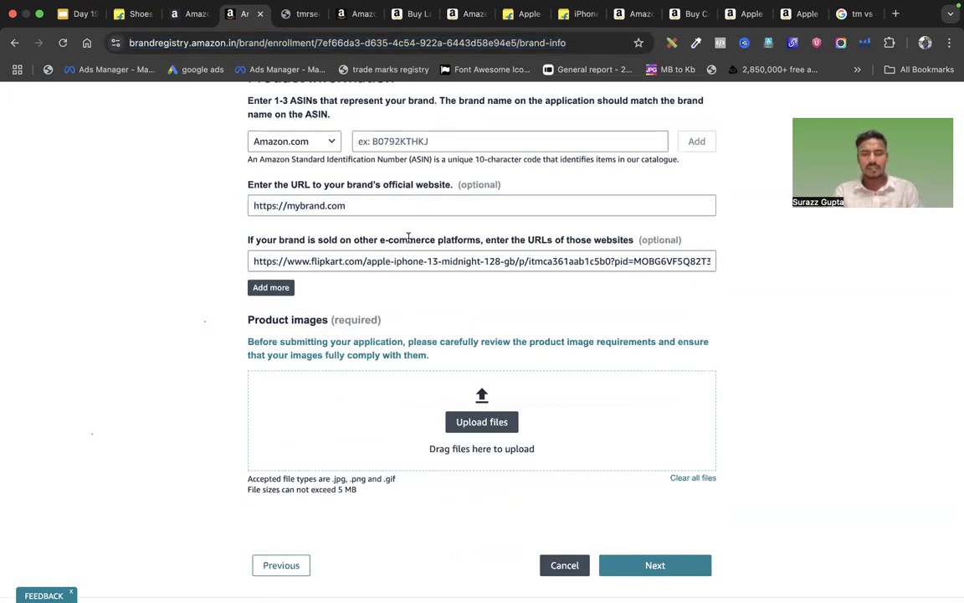
scroll(408, 238, down, 1)
scroll(408, 238, up, 1)
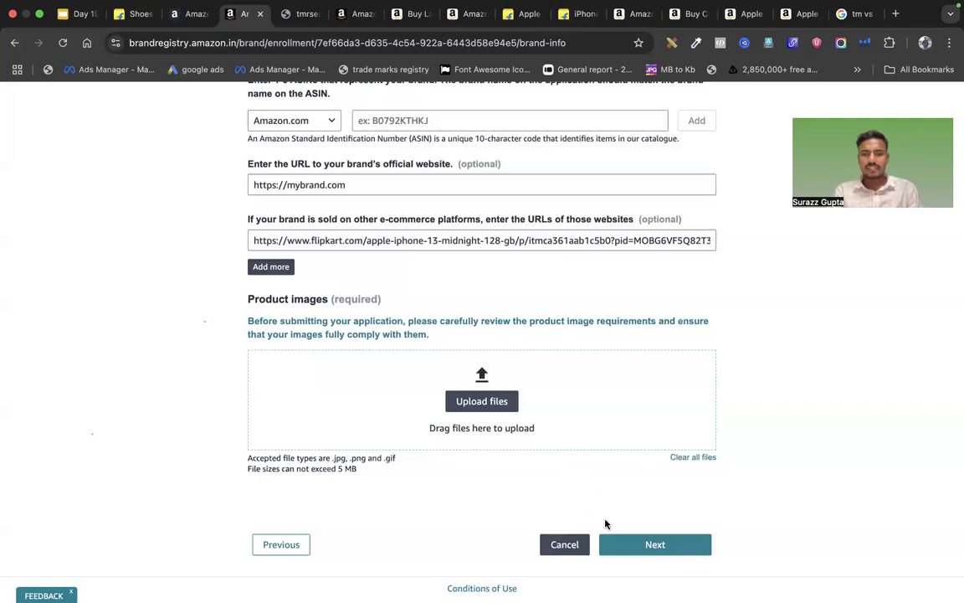
Try Next, which flags product images as required, and cancel the image file picker
click(612, 543)
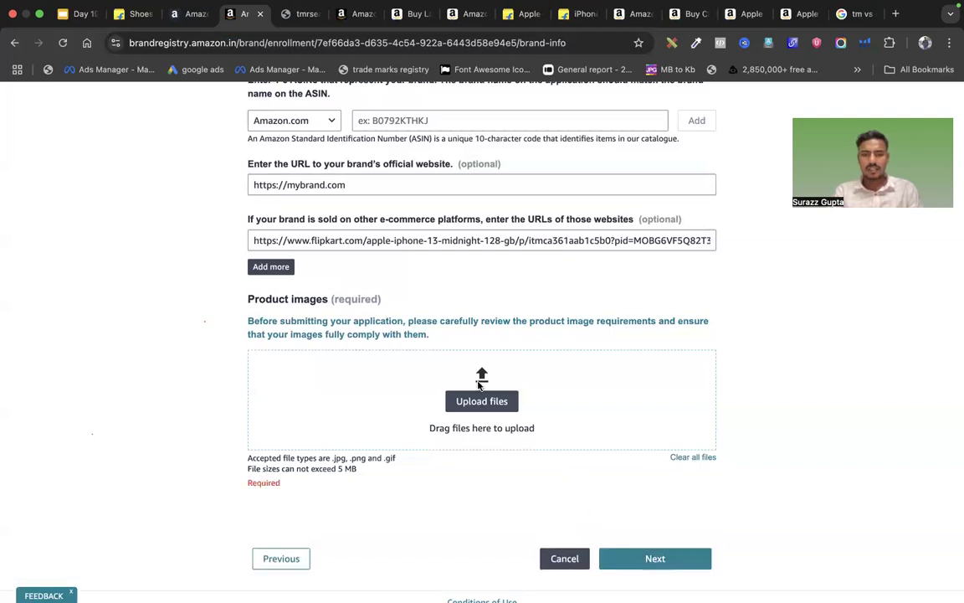
click(432, 347)
click(658, 483)
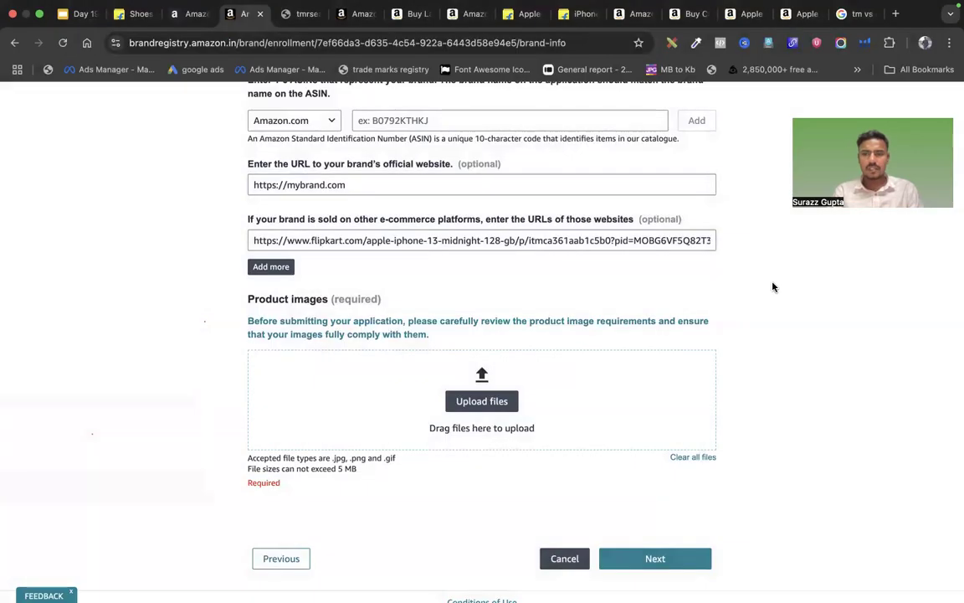
scroll(586, 310, up, 2)
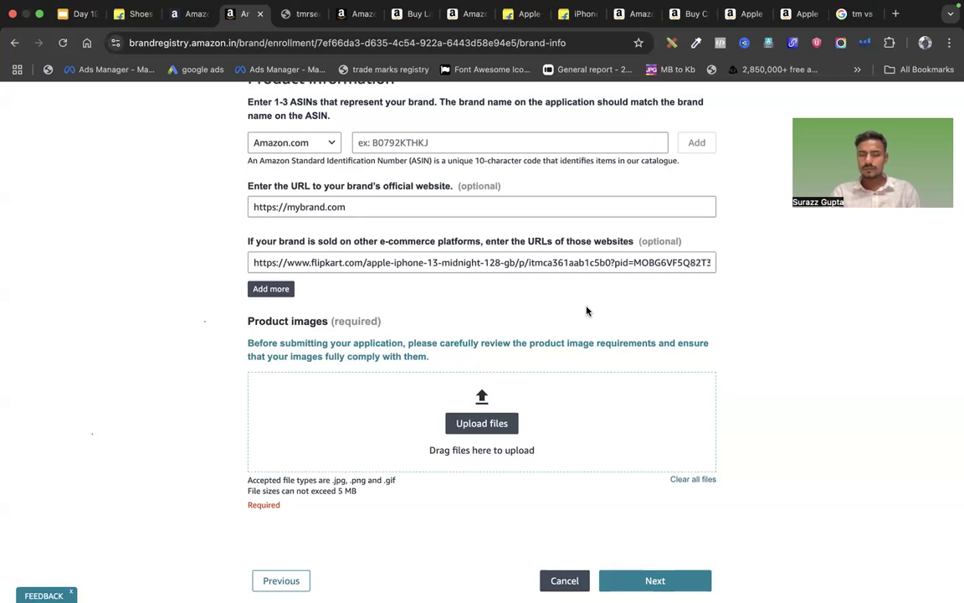
Upload the running shoe banner and the model-in-sneakers image, then continue to Business information
click(482, 423)
click(483, 266)
double_click(483, 266)
click(512, 429)
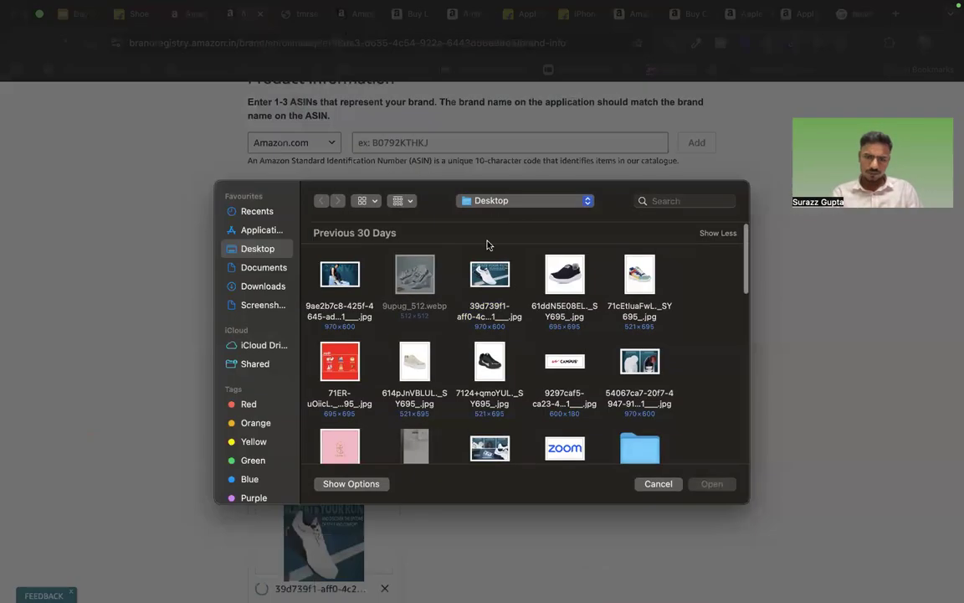
double_click(482, 276)
click(582, 394)
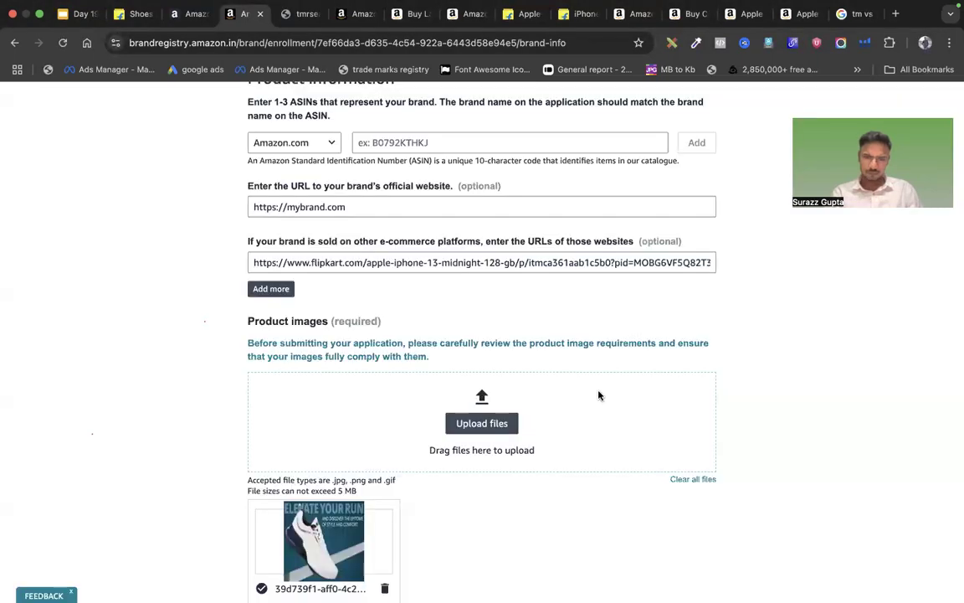
click(513, 431)
double_click(350, 270)
scroll(654, 434, down, 3)
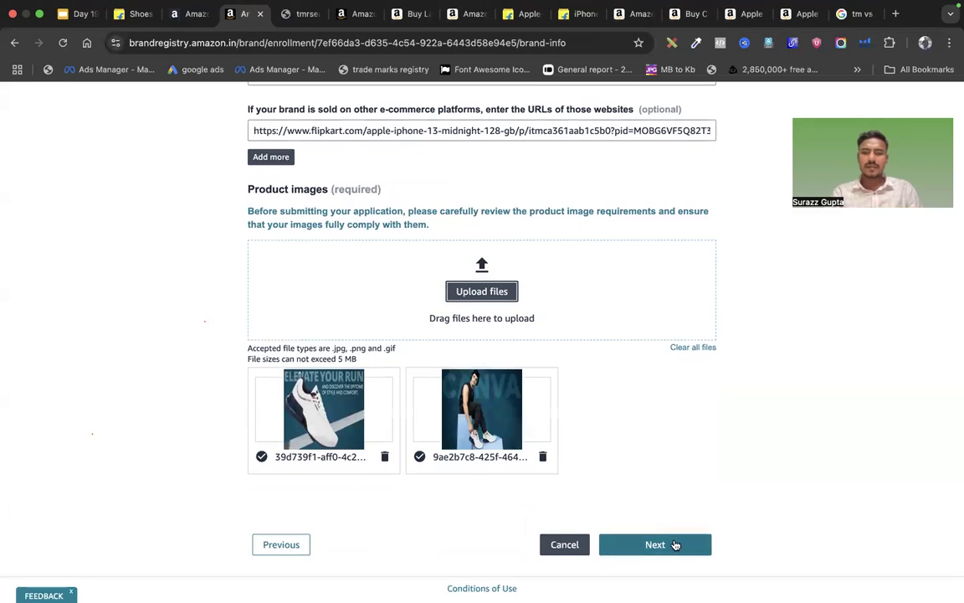
click(673, 539)
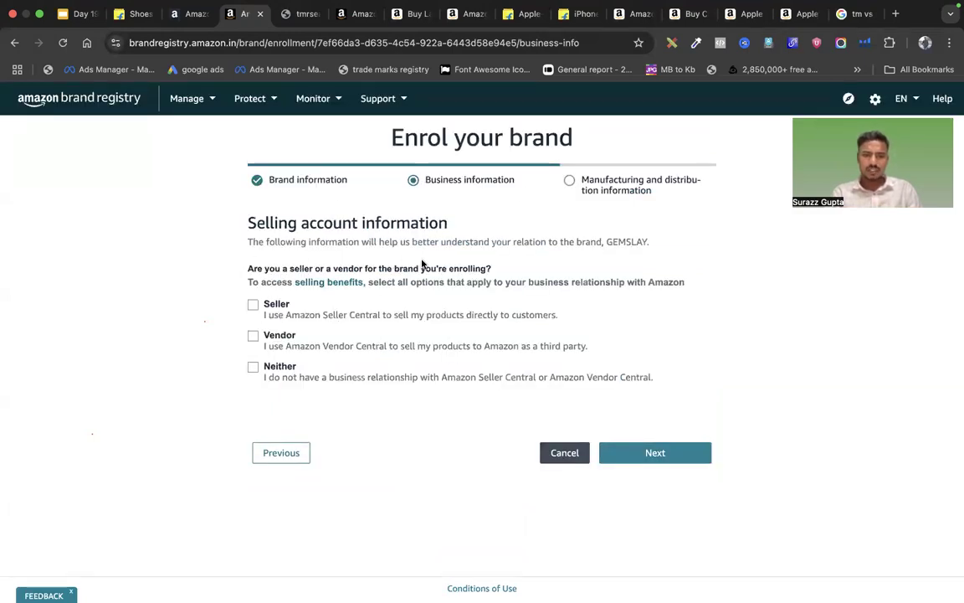
Tick Seller and the listed selling account, then advance to Manufacturing and distribution
click(253, 305)
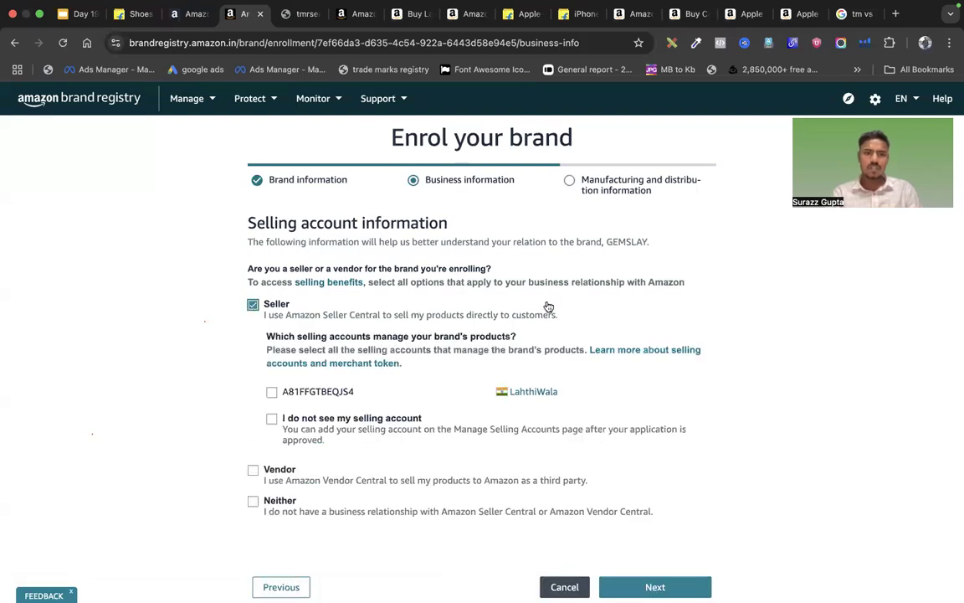
click(271, 392)
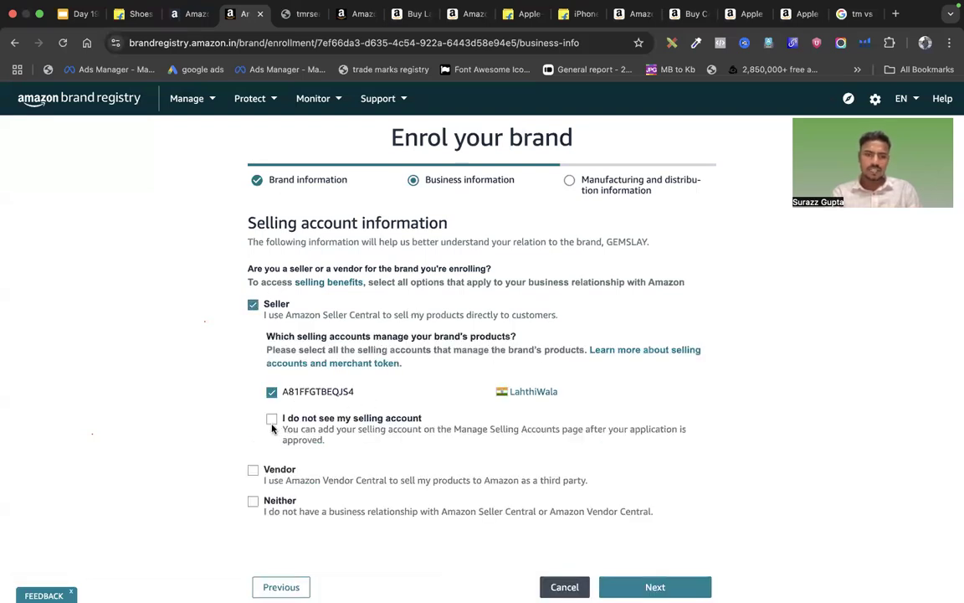
click(641, 587)
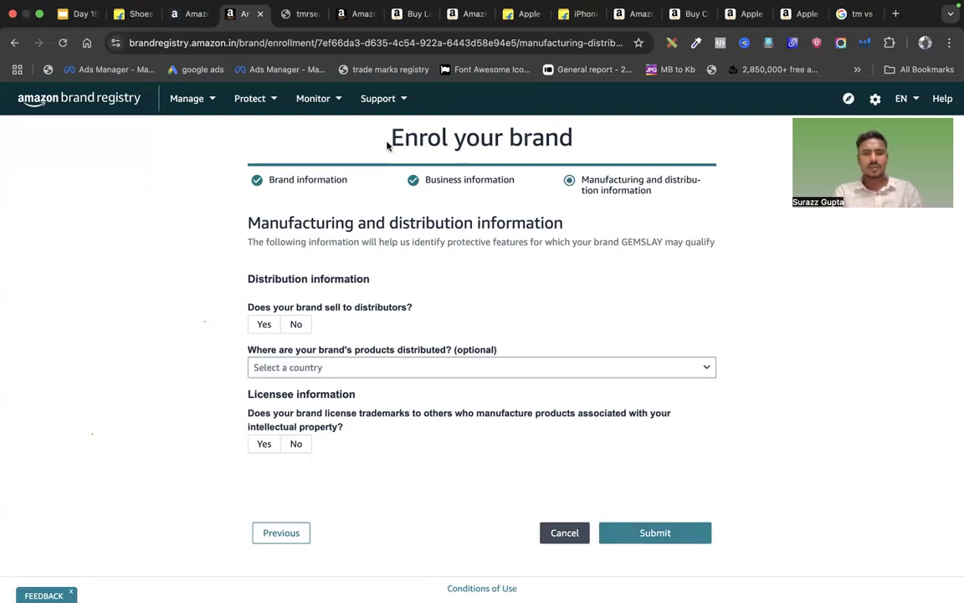
Go back two steps to Brand information and highlight its heading and intro text
click(13, 43)
click(13, 43)
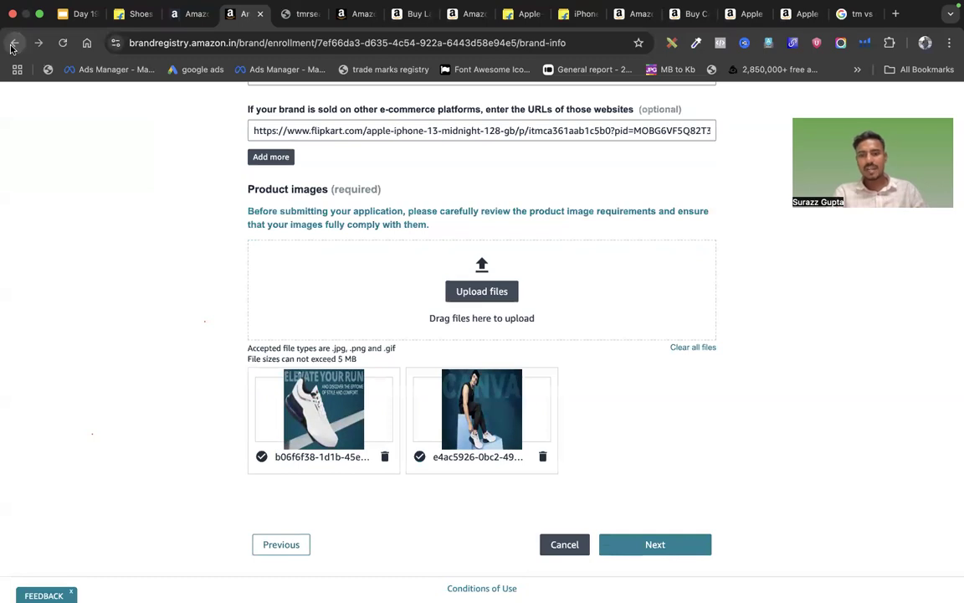
scroll(469, 209, up, 15)
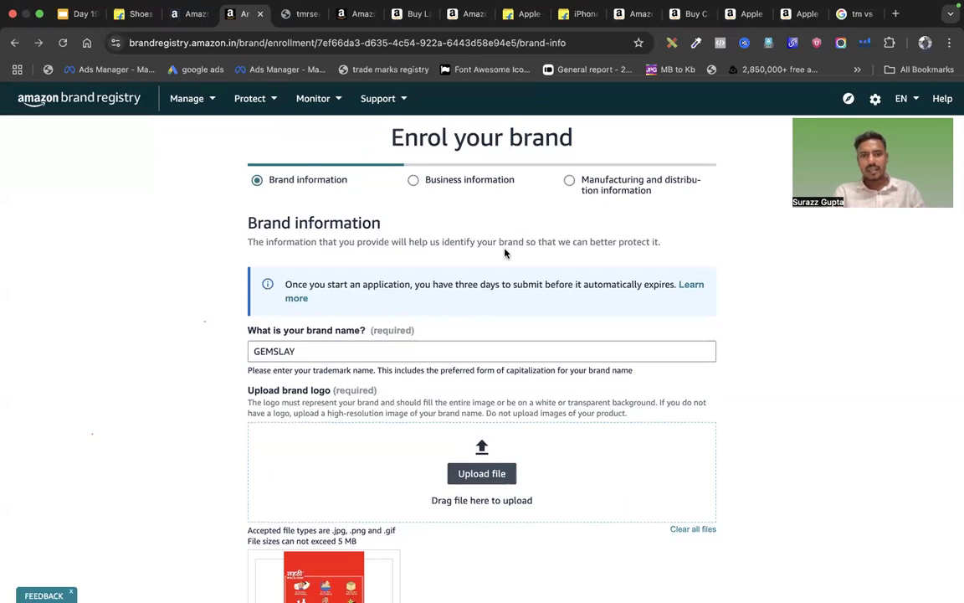
drag(266, 242, 753, 243)
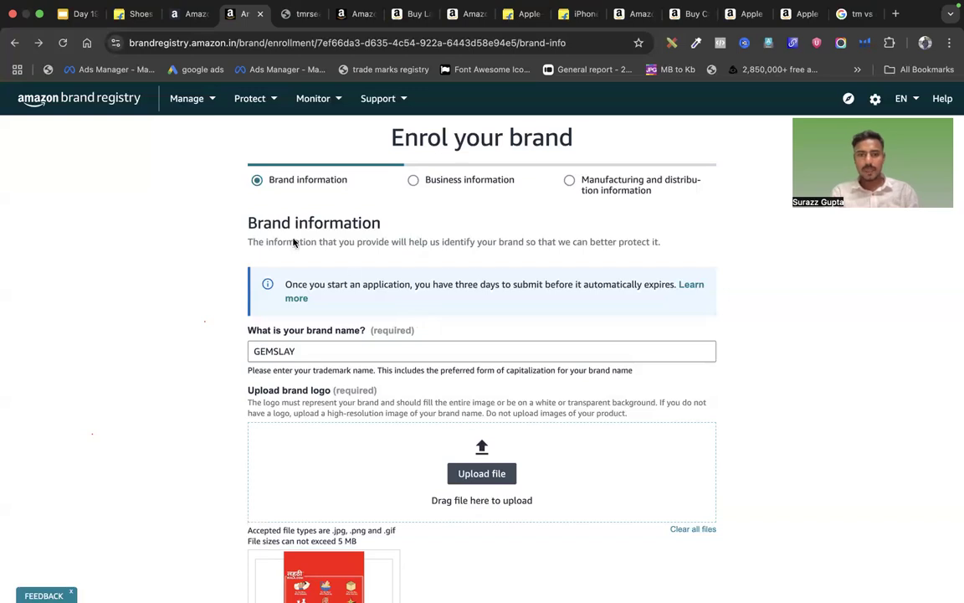
drag(247, 222, 616, 264)
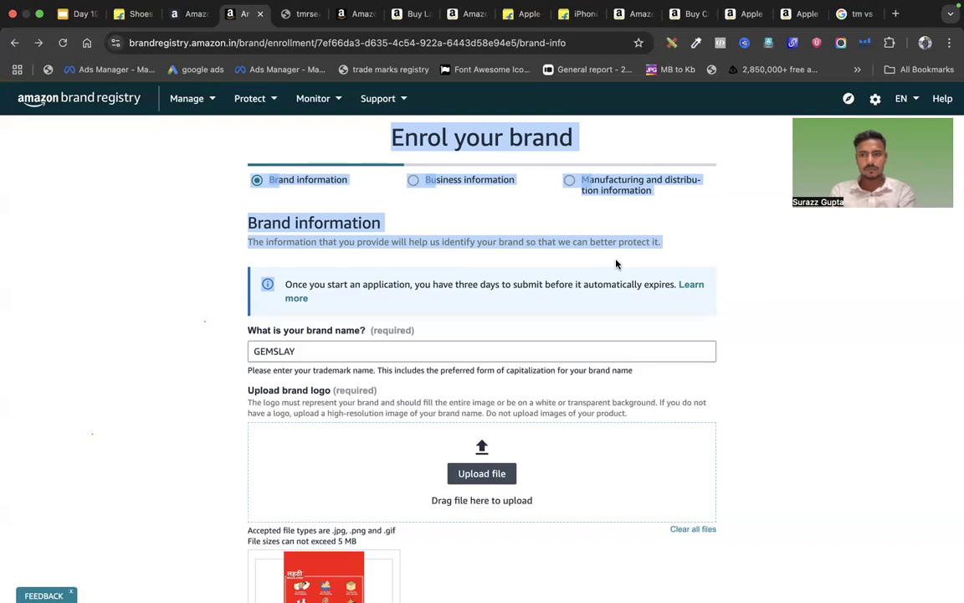
Close the trademark search, Seller Central listing, bangles, iPhone and other leftover tabs
click(303, 29)
click(317, 30)
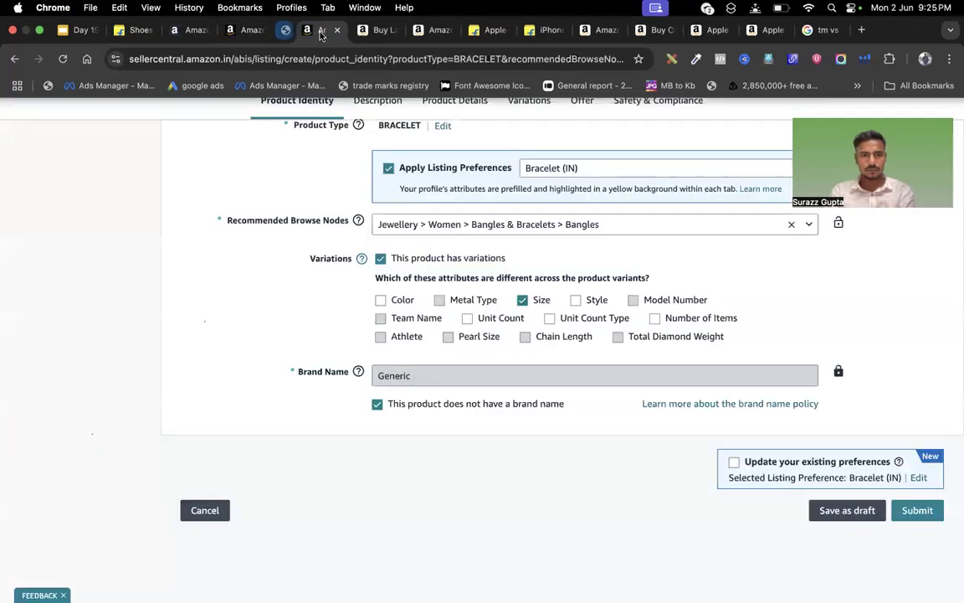
click(317, 30)
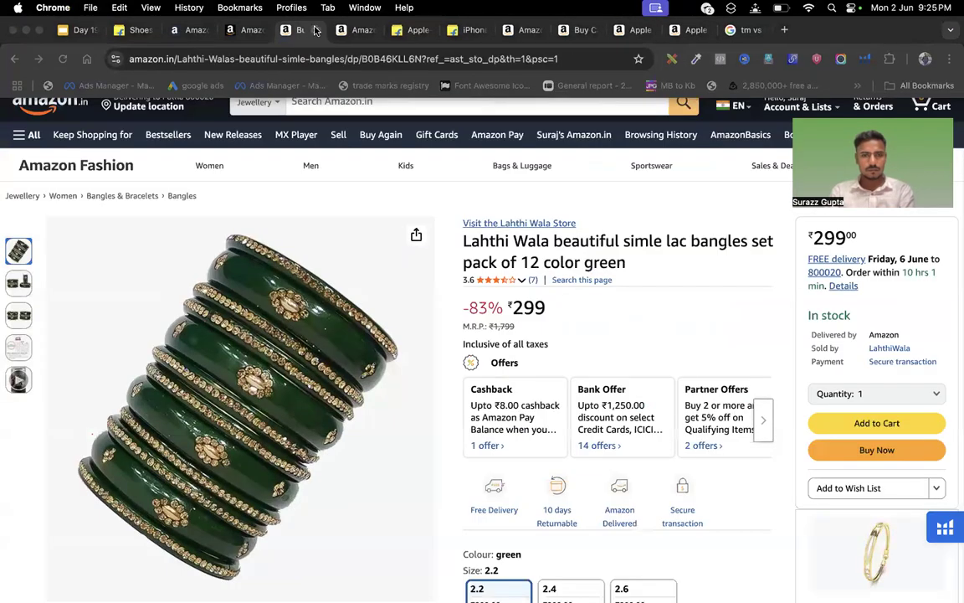
click(316, 30)
click(316, 30)
click(316, 30)
click(317, 30)
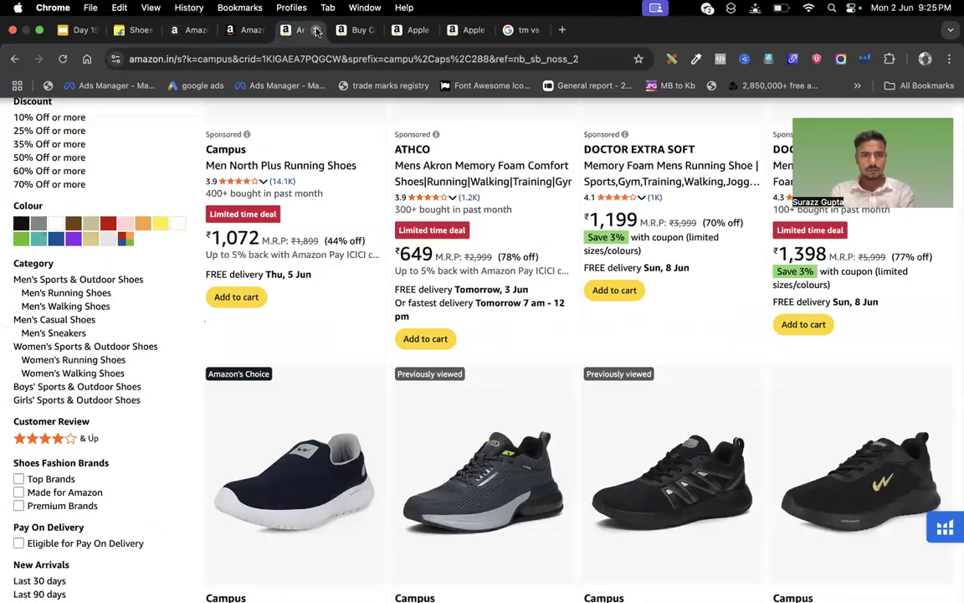
click(317, 30)
click(317, 30)
click(317, 31)
click(317, 31)
click(317, 31)
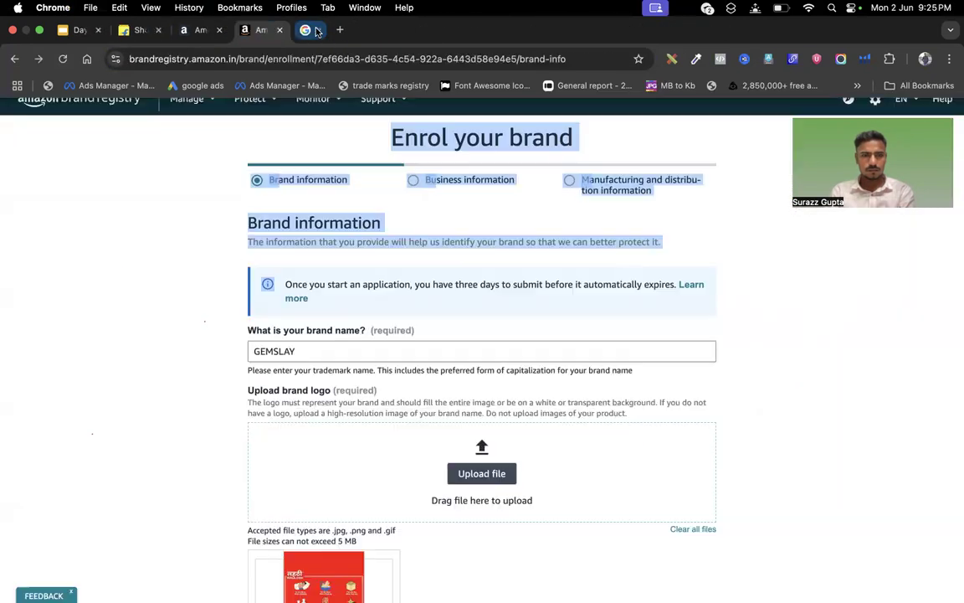
In a new tab, load amazon.in
click(339, 31)
click(559, 54)
text(ca)
key(BackSpace)
key(BackSpace)
key(BackSpace)
text(s)
key(BackSpace)
key(BackSpace)
text(a.a)
key(BackSpace)
key(BackSpace)
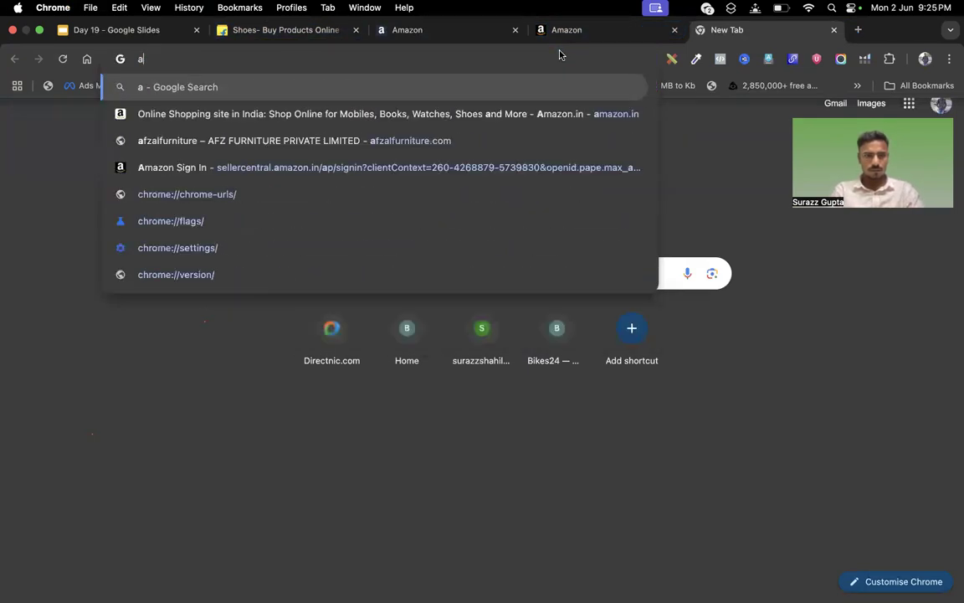
text(m)
key(Return)
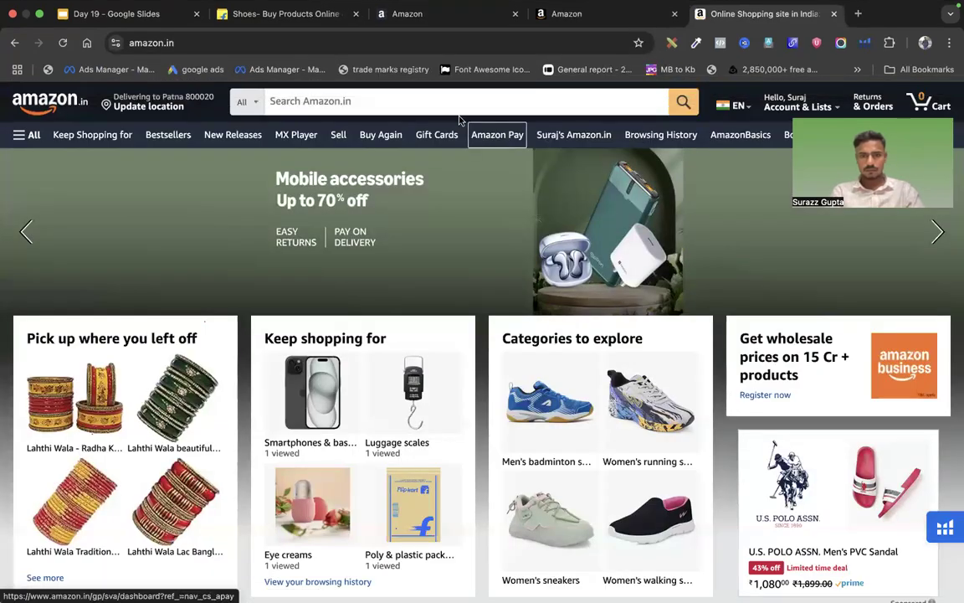
Search Amazon.in for 'campus' and open the Campus Men Wendigo Running Shoes page
click(455, 110)
text(campus)
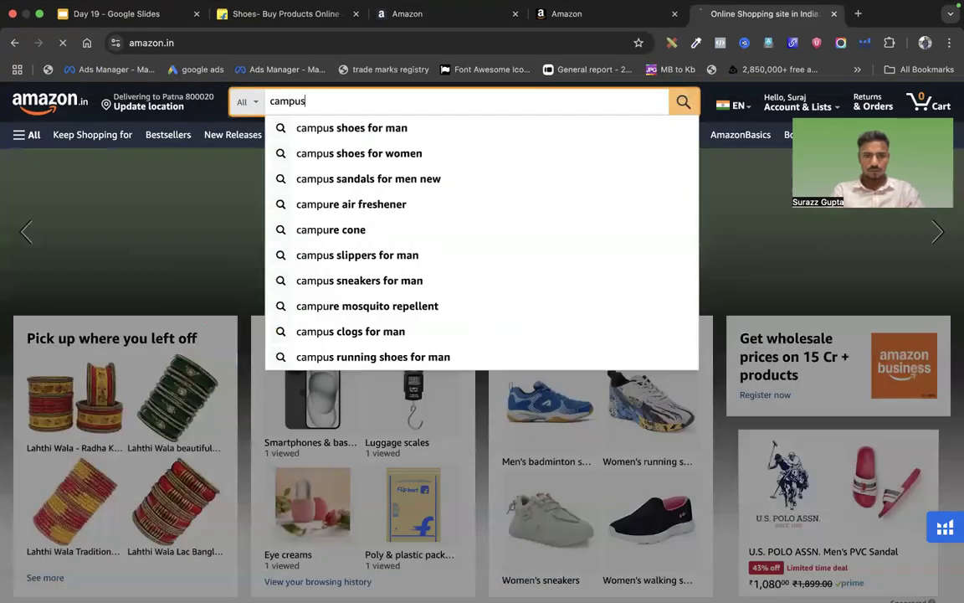
key(Return)
scroll(512, 327, down, 10)
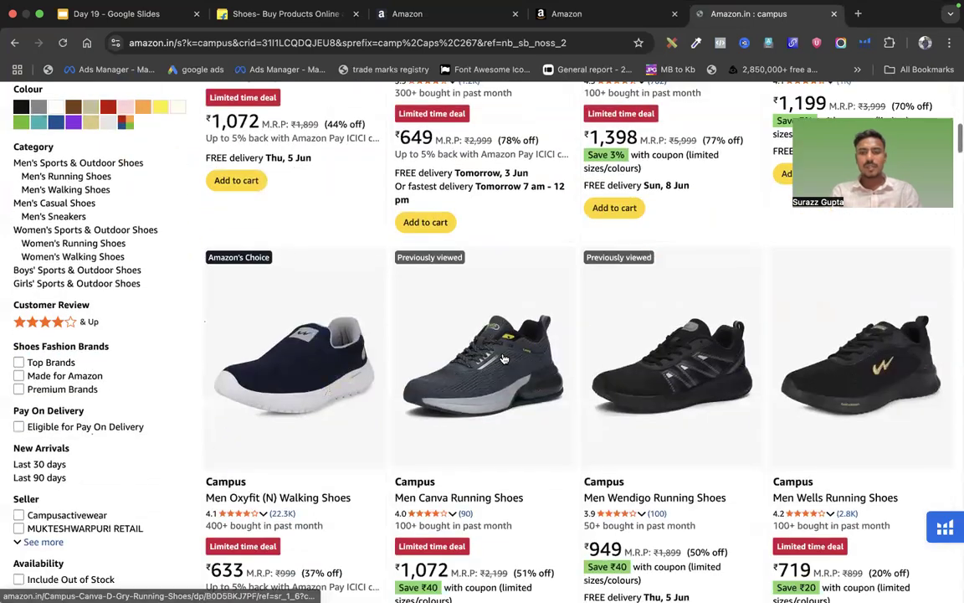
click(639, 268)
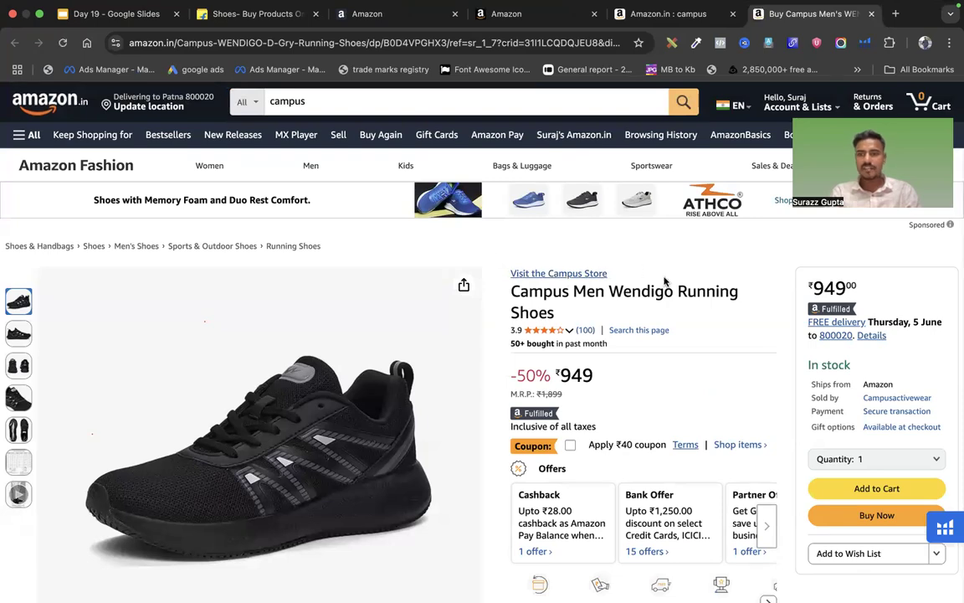
scroll(611, 327, down, 20)
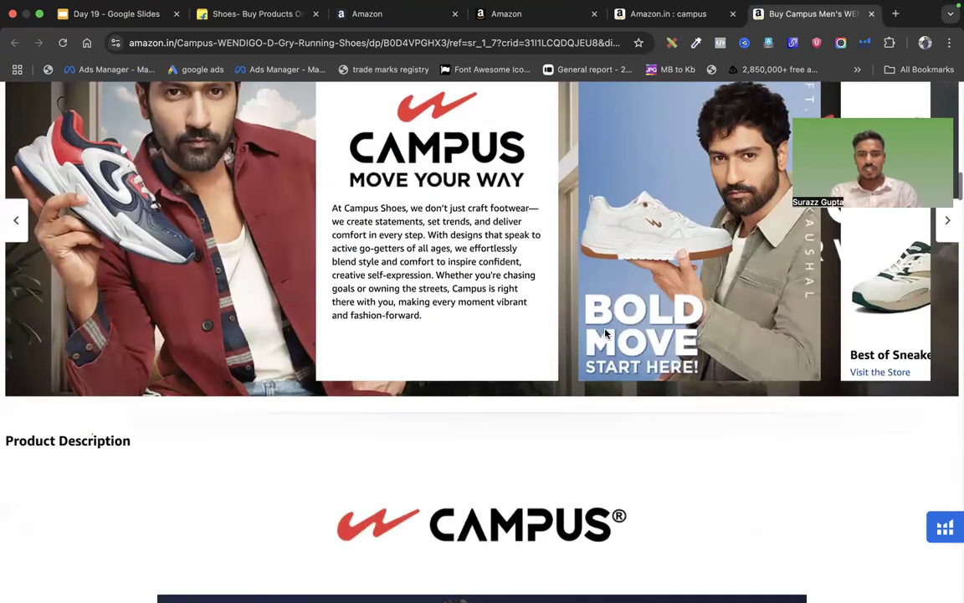
scroll(606, 334, down, 15)
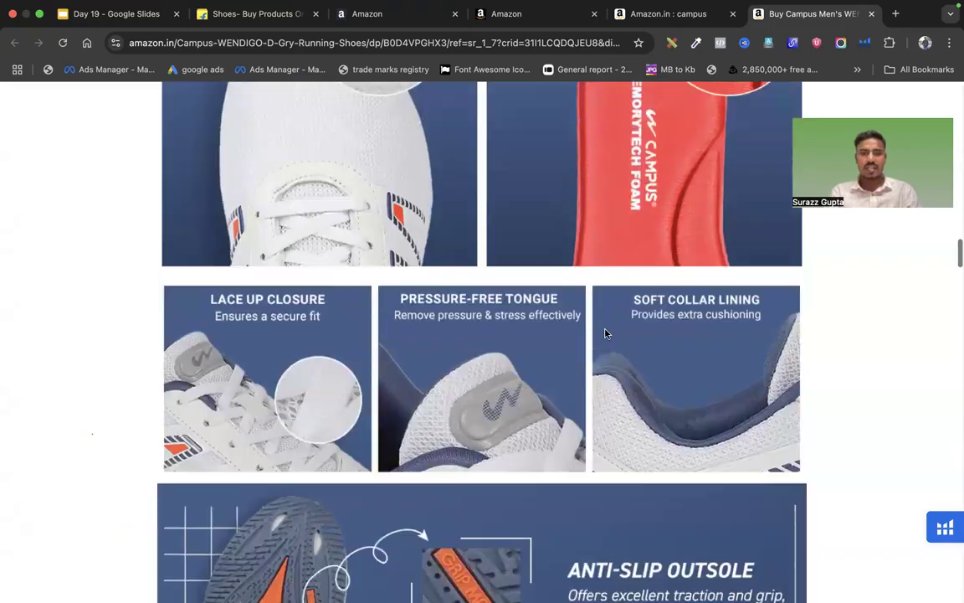
scroll(501, 408, down, 15)
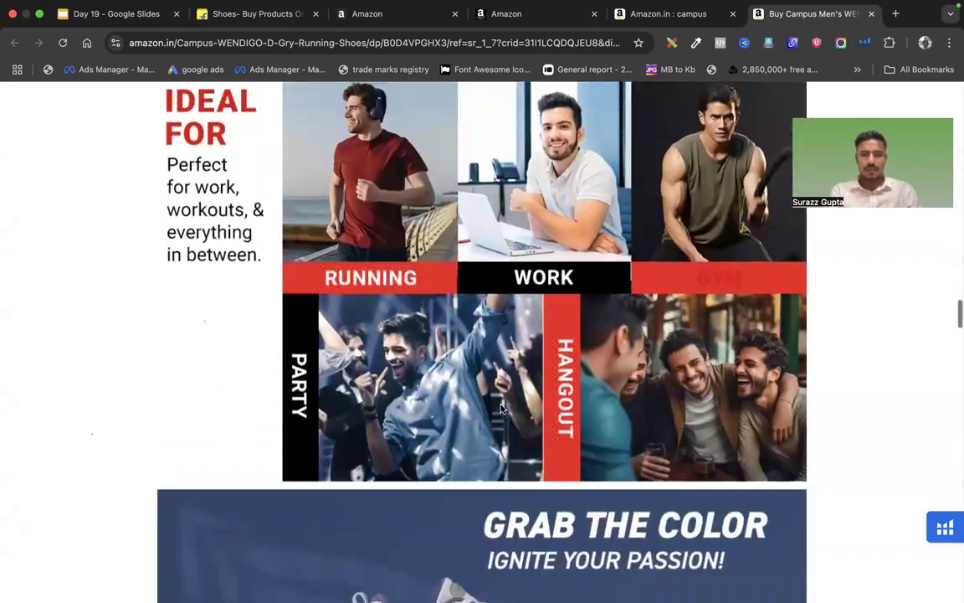
scroll(501, 408, up, 15)
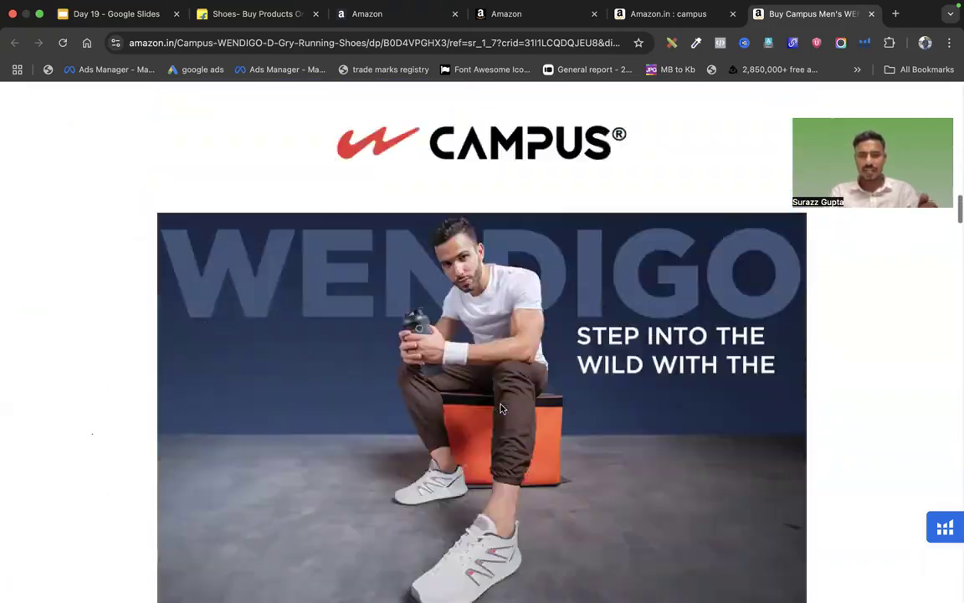
scroll(501, 408, up, 3)
Save the Campus logo and the WENDIGO banner images to the Desktop
right_click(500, 401)
click(524, 423)
key(Return)
scroll(552, 428, down, 5)
right_click(496, 378)
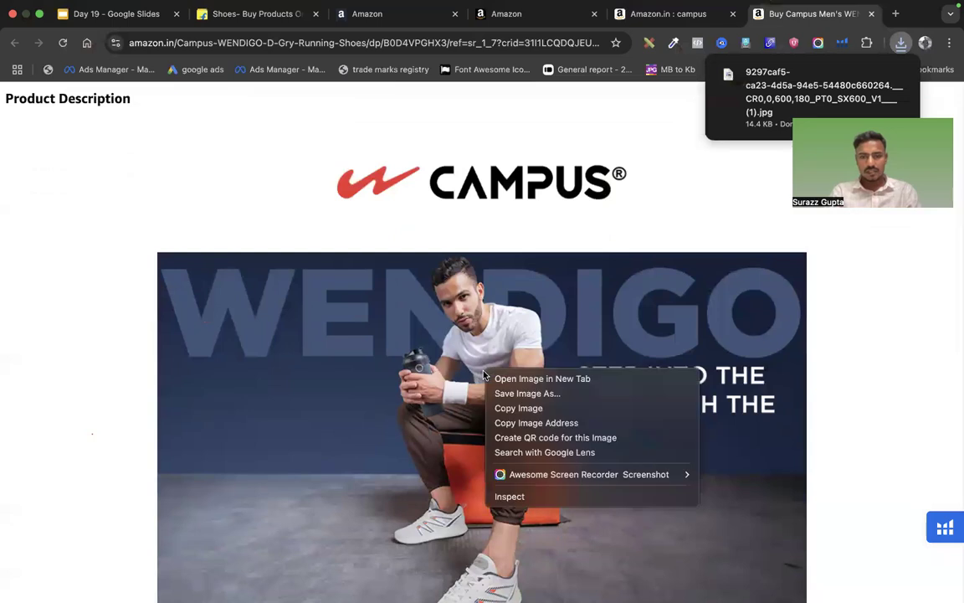
click(498, 392)
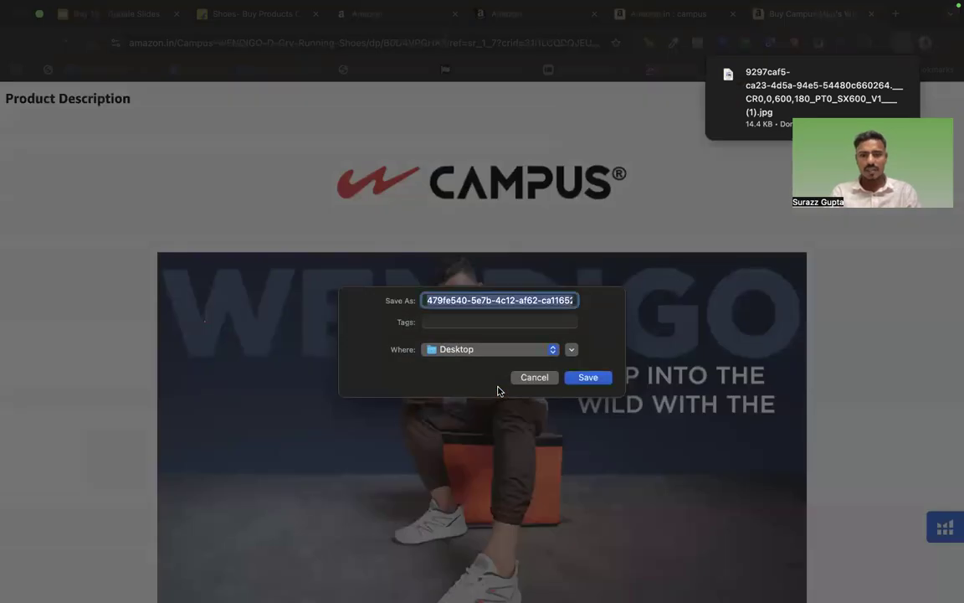
click(586, 376)
Save the mesh-and-insole, lace-tongue-collar and Anti-Slip Outsole feature images
scroll(584, 379, down, 1)
scroll(584, 379, down, 5)
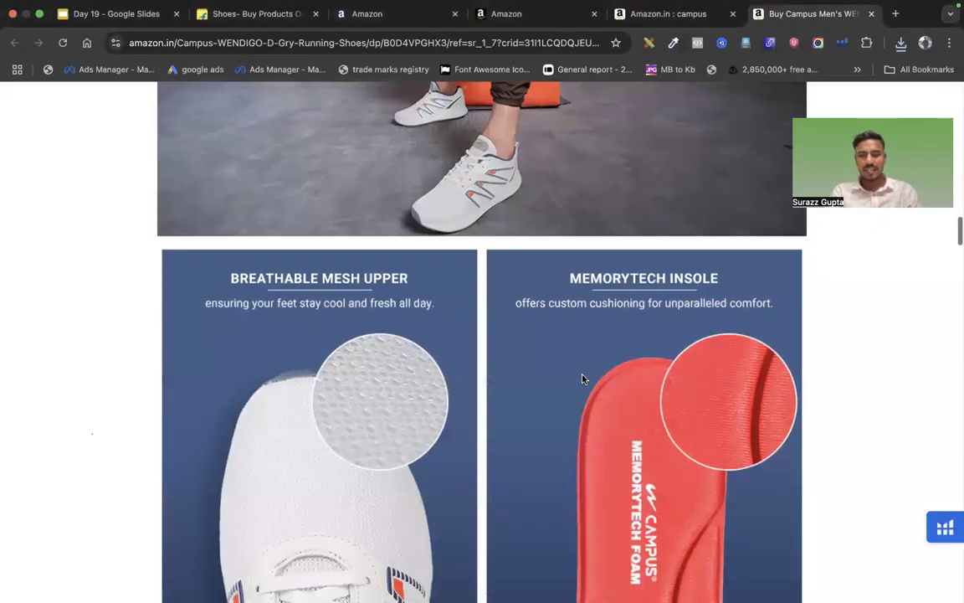
right_click(583, 379)
click(591, 397)
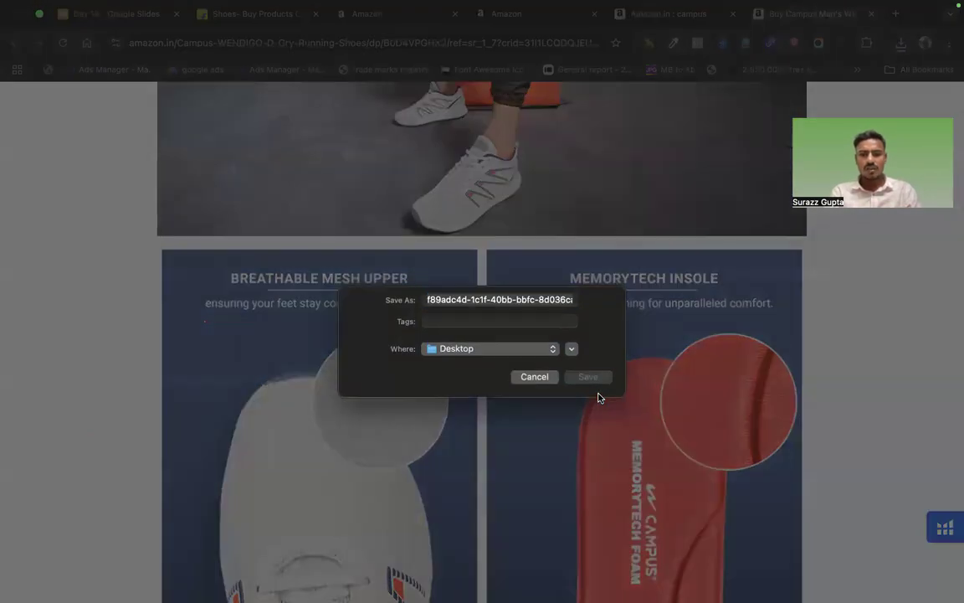
click(588, 378)
scroll(589, 396, down, 5)
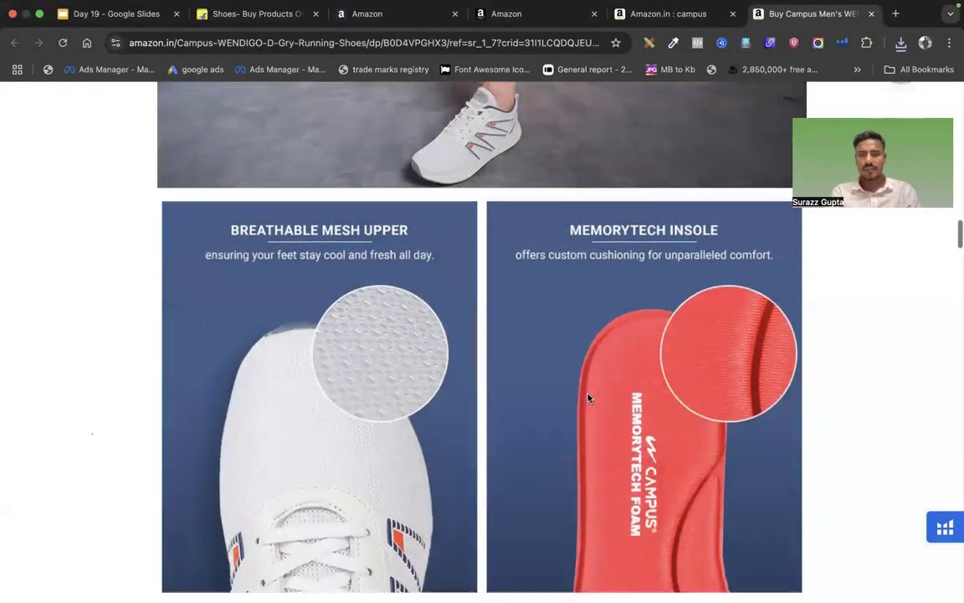
scroll(450, 391, down, 3)
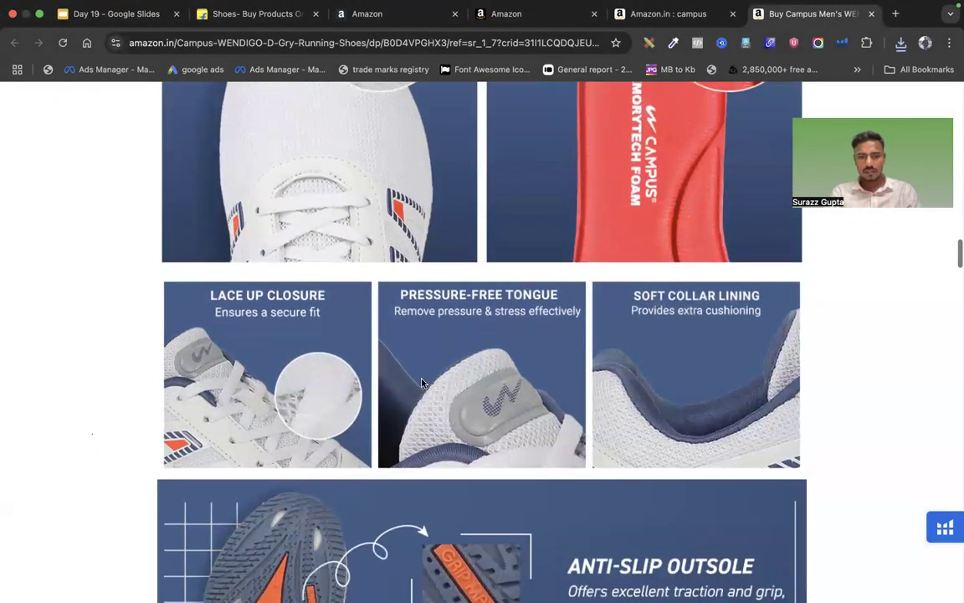
right_click(426, 380)
click(443, 401)
key(Return)
scroll(533, 384, down, 8)
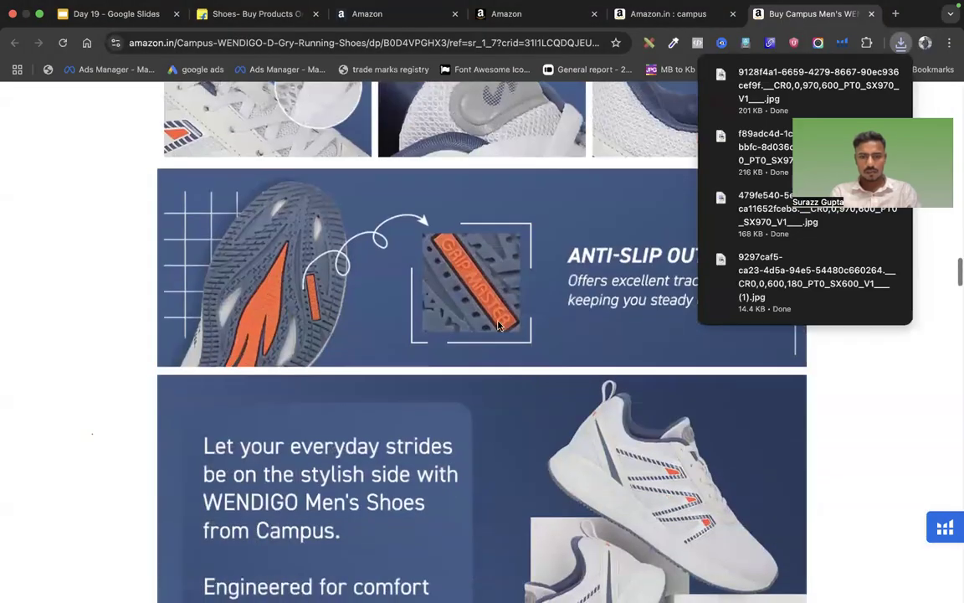
right_click(496, 321)
click(514, 341)
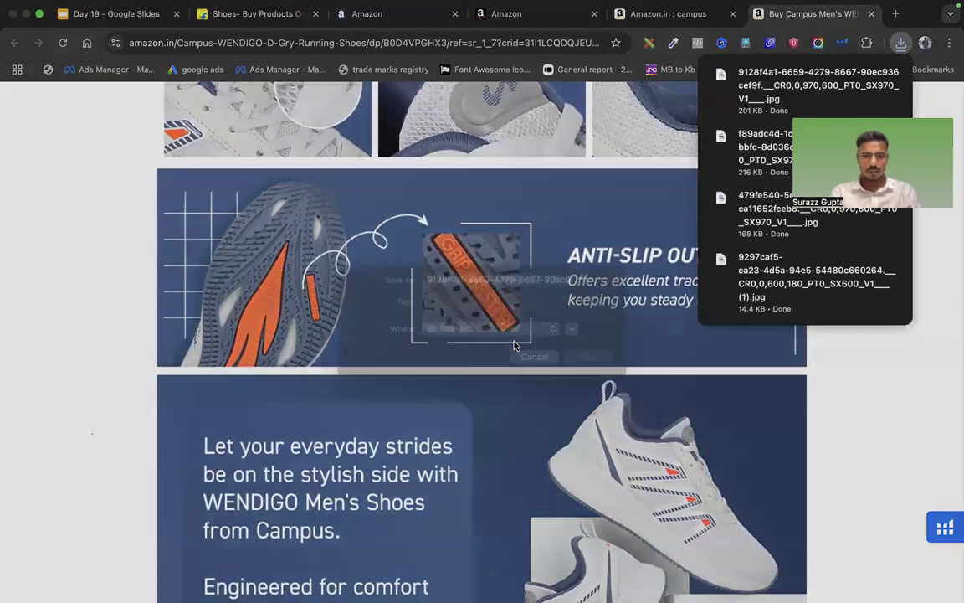
key(Return)
Return to the Seller Central Brand Registry page and open its navigation menu
scroll(616, 457, down, 20)
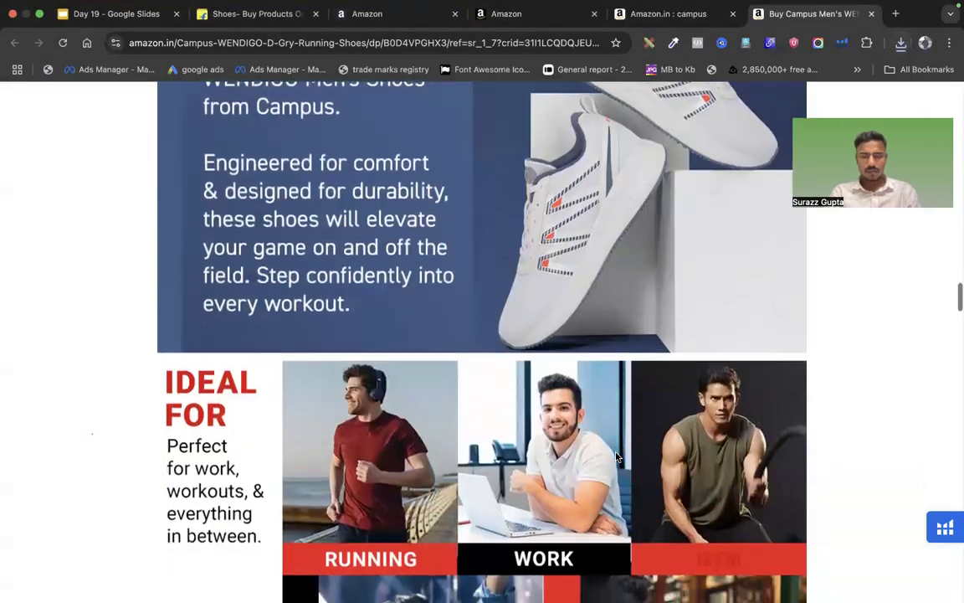
scroll(616, 457, up, 15)
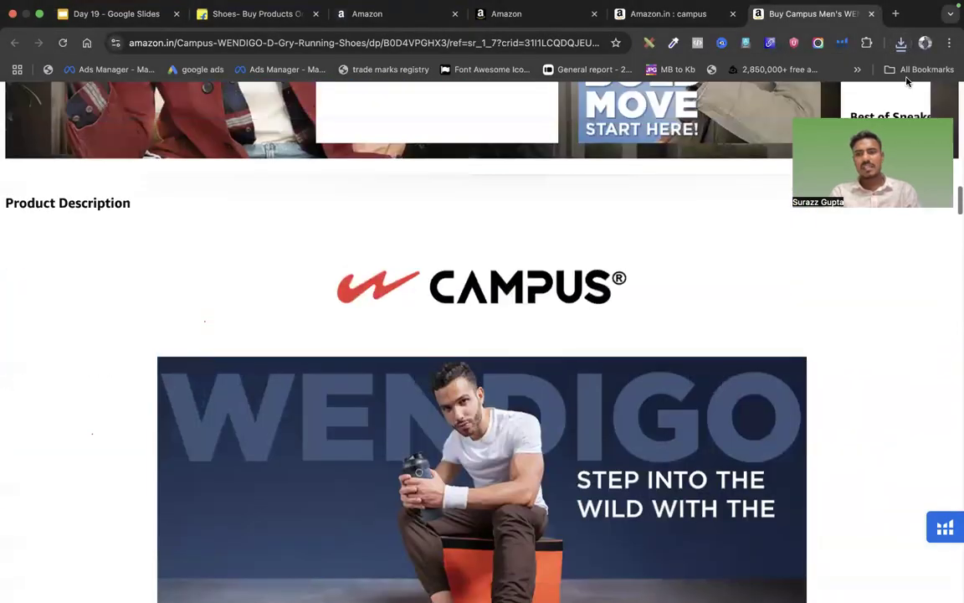
scroll(376, 344, down, 10)
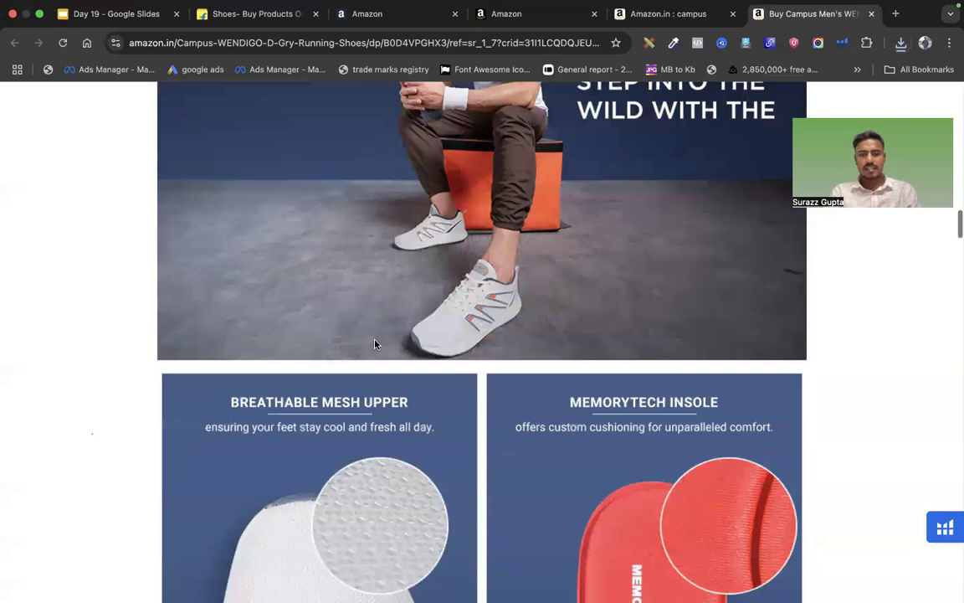
scroll(337, 305, up, 15)
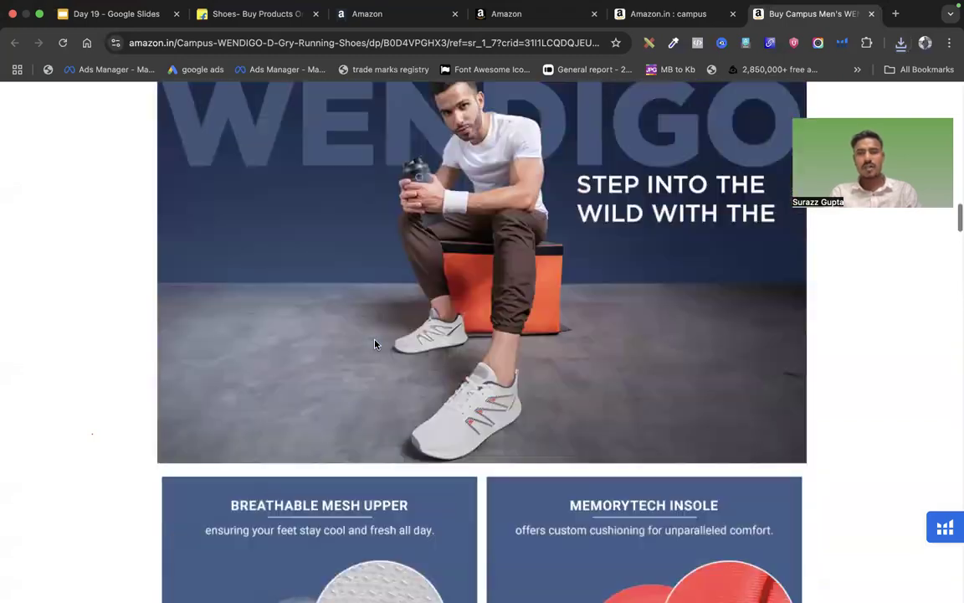
scroll(317, 342, down, 3)
scroll(347, 419, down, 3)
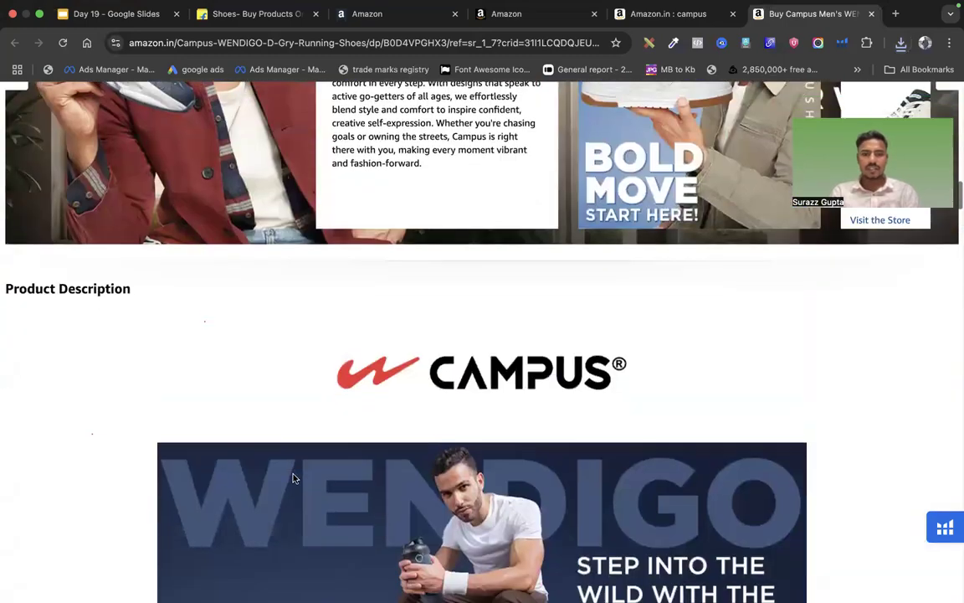
scroll(264, 426, up, 5)
click(377, 13)
scroll(155, 189, up, 3)
click(16, 102)
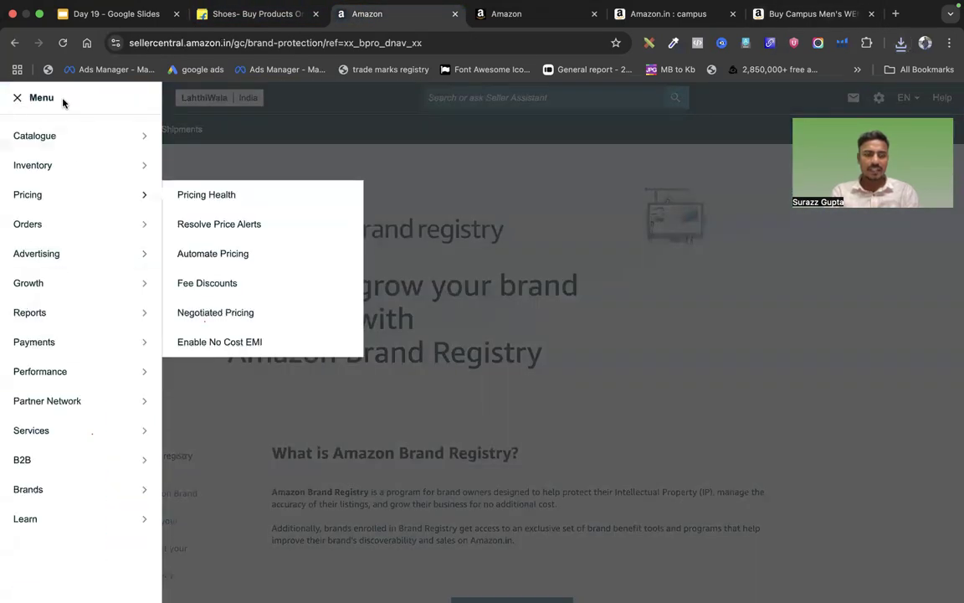
Open A+ Content Manager from the Advertising menu, showing the four LahthiWala EBC entries
mouse_move(53, 248)
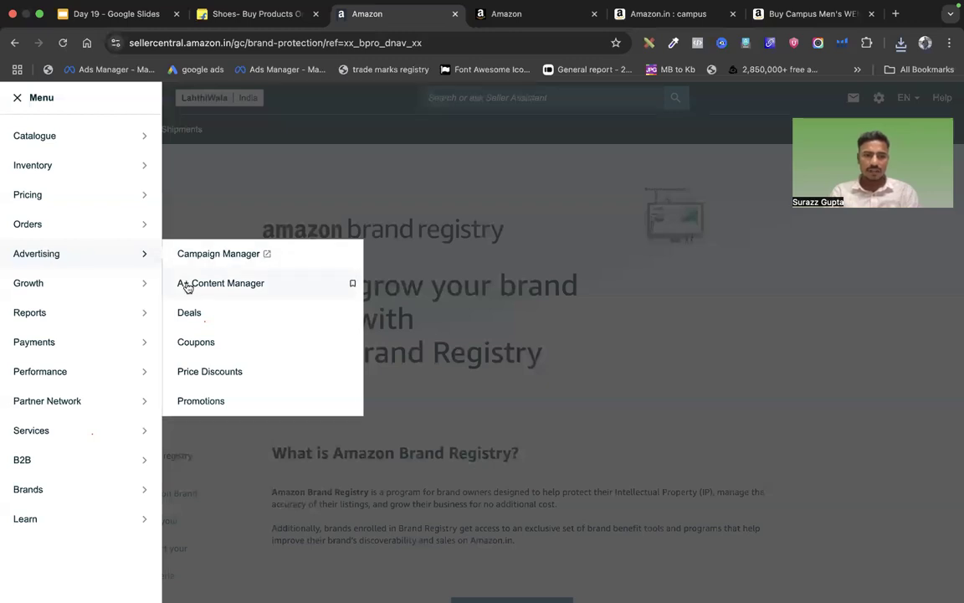
scroll(209, 285, up, 3)
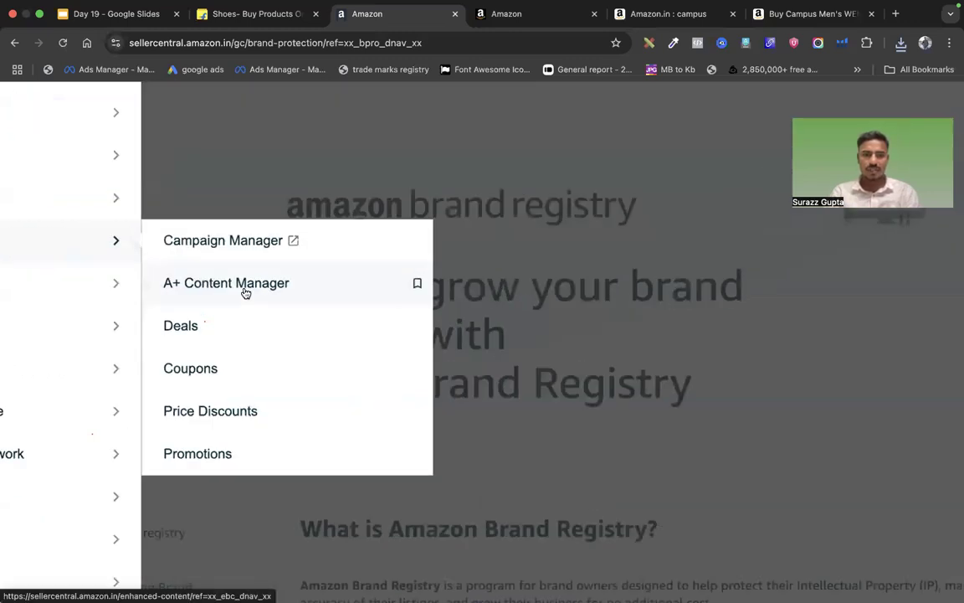
scroll(301, 290, down, 3)
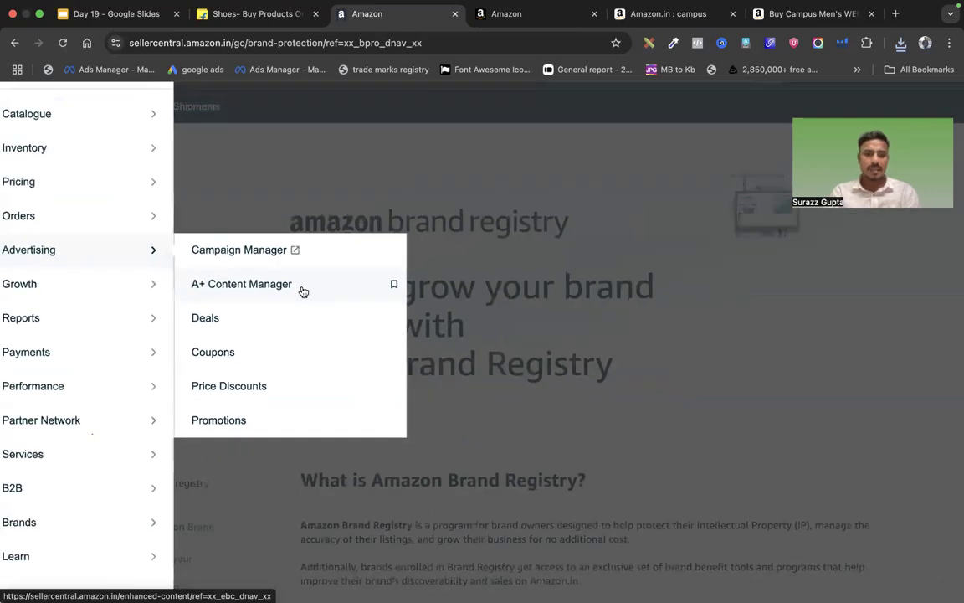
click(301, 289)
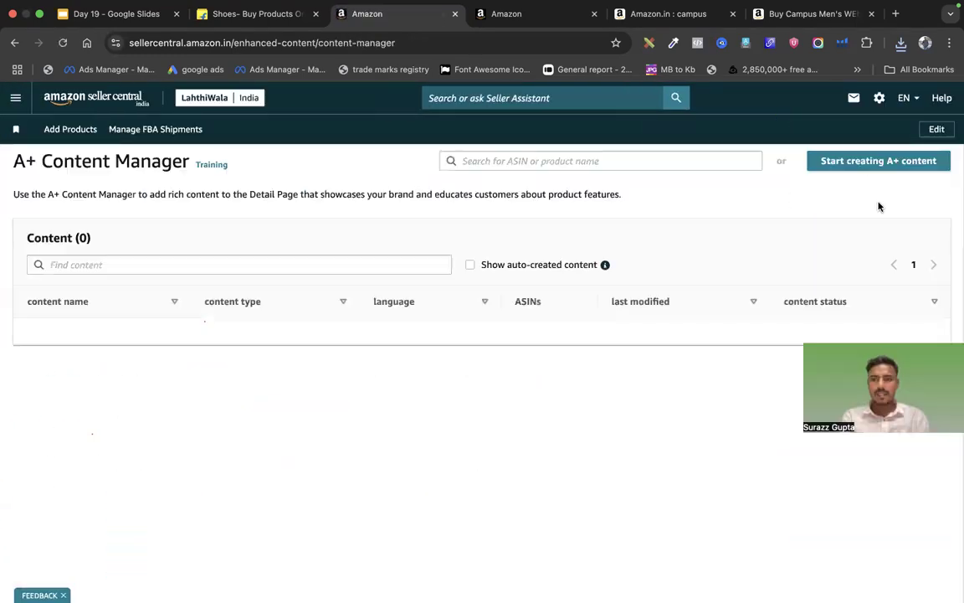
Begin new A+ content and compare the Basic and Brand Story descriptions, including Basic's five-module limit
click(904, 167)
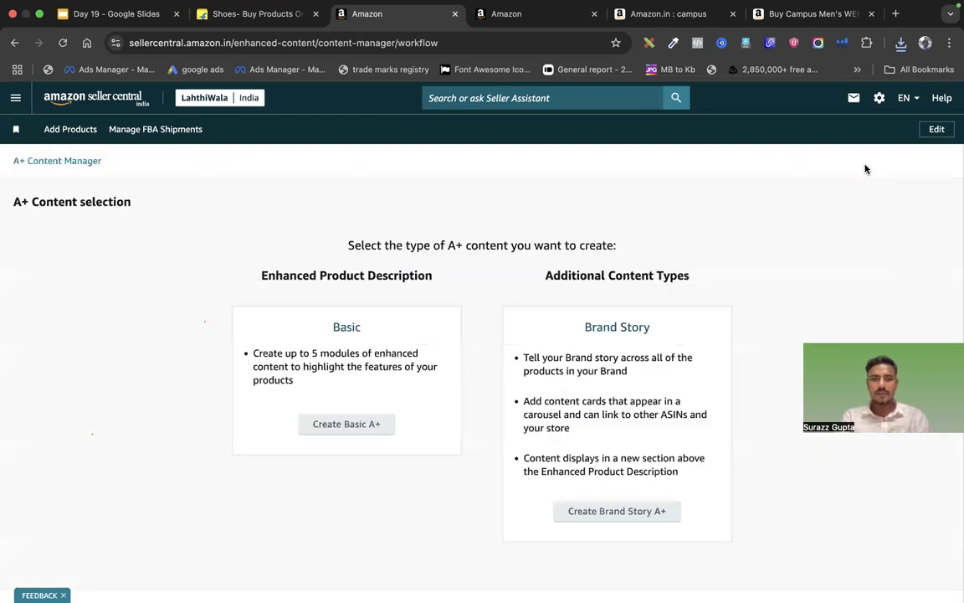
drag(254, 348, 301, 396)
click(274, 356)
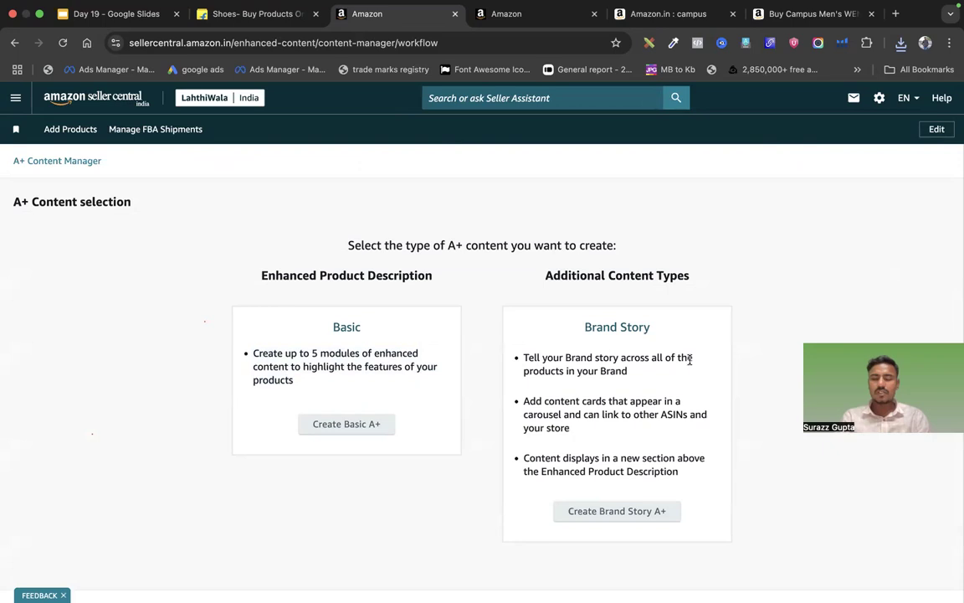
double_click(531, 357)
click(663, 394)
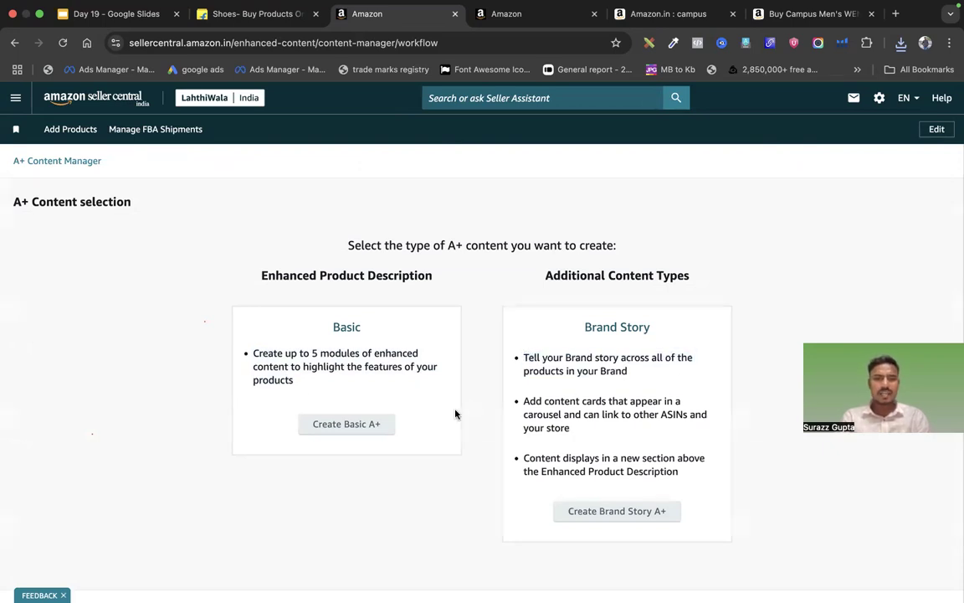
drag(256, 360, 295, 366)
click(318, 387)
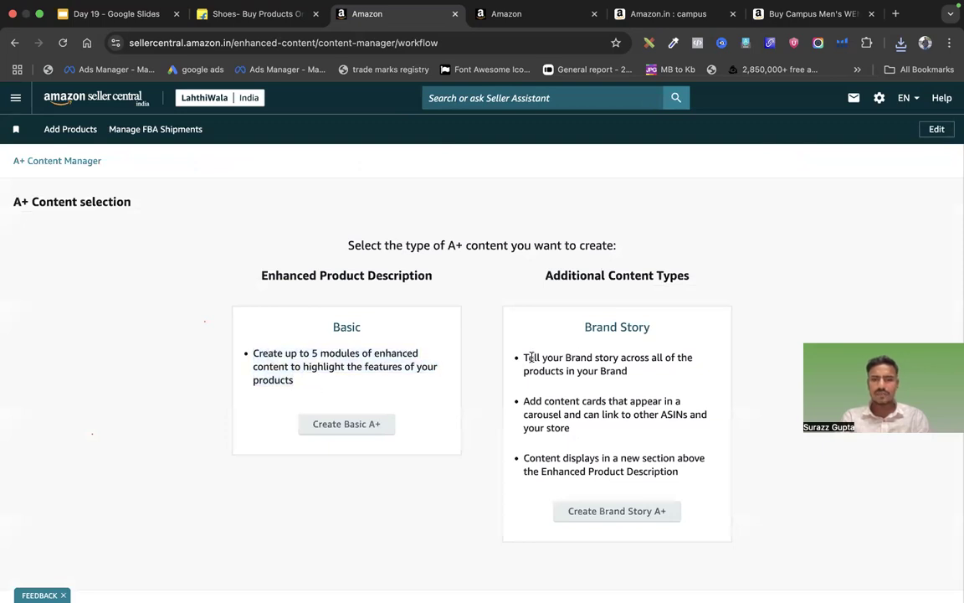
drag(518, 360, 633, 377)
click(643, 388)
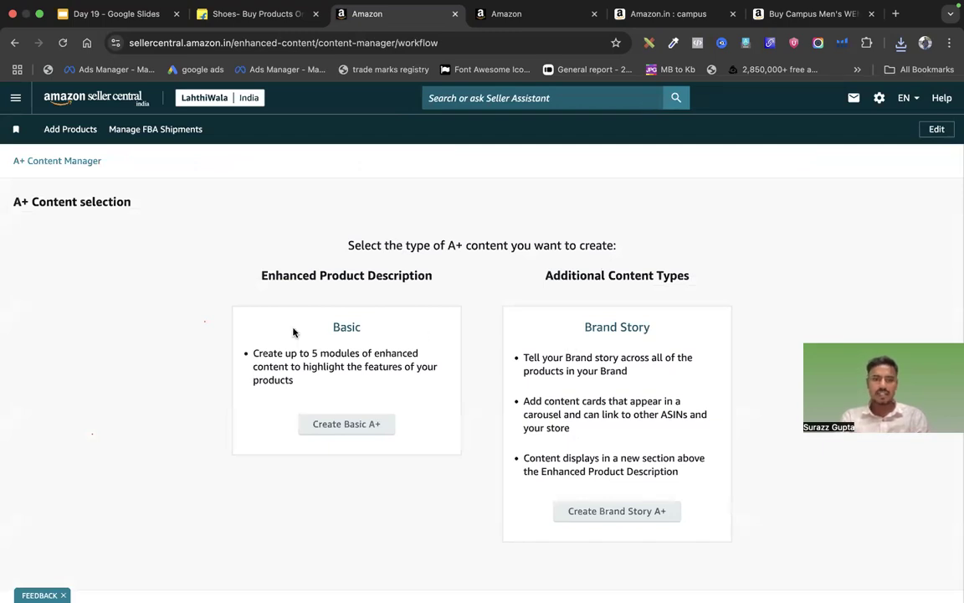
drag(252, 352, 327, 393)
click(329, 394)
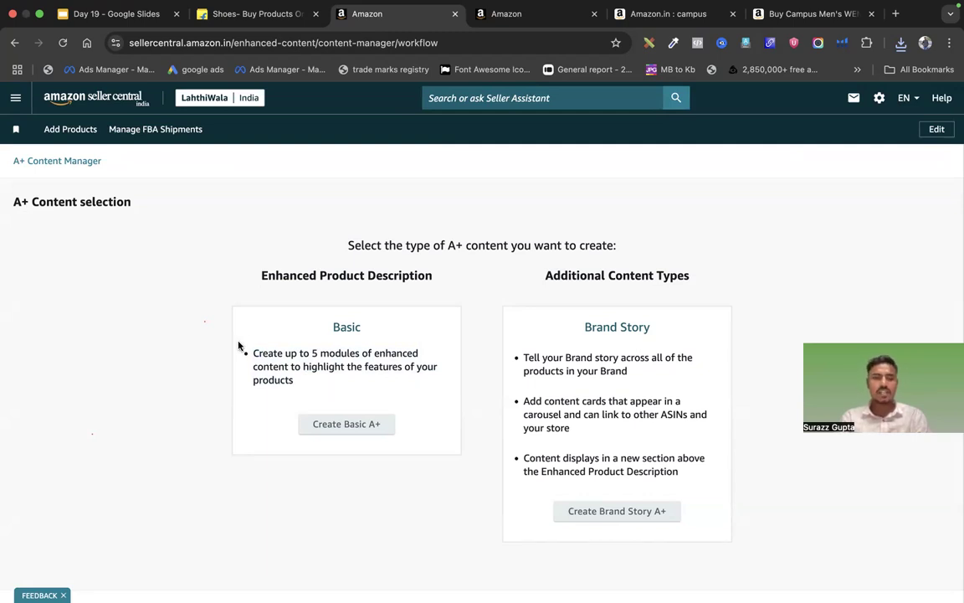
Re-read both option descriptions, then choose Create Basic A+
triple_click(387, 383)
click(386, 383)
drag(591, 325, 667, 474)
click(667, 475)
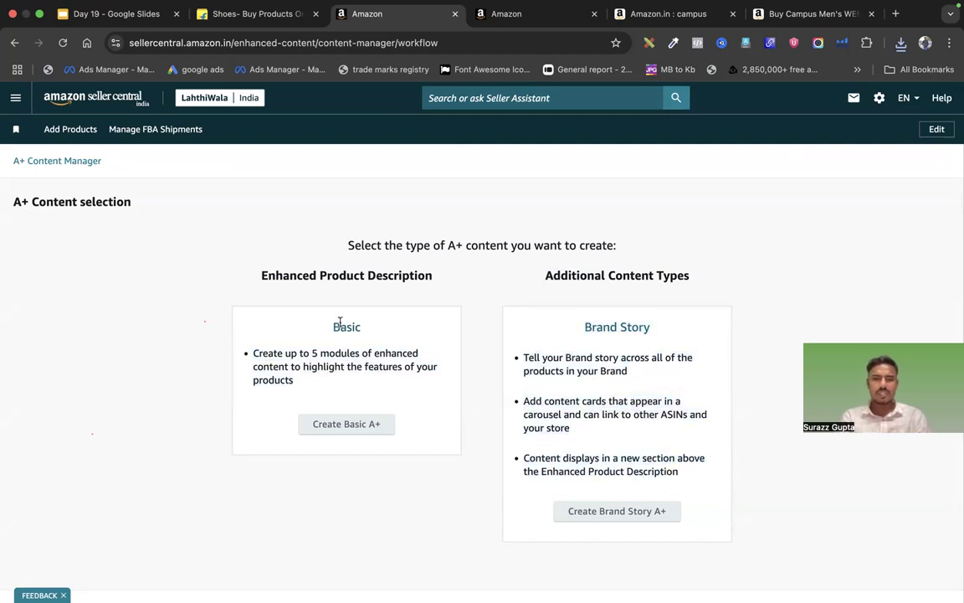
drag(366, 332, 415, 347)
click(223, 373)
drag(252, 352, 299, 383)
click(370, 423)
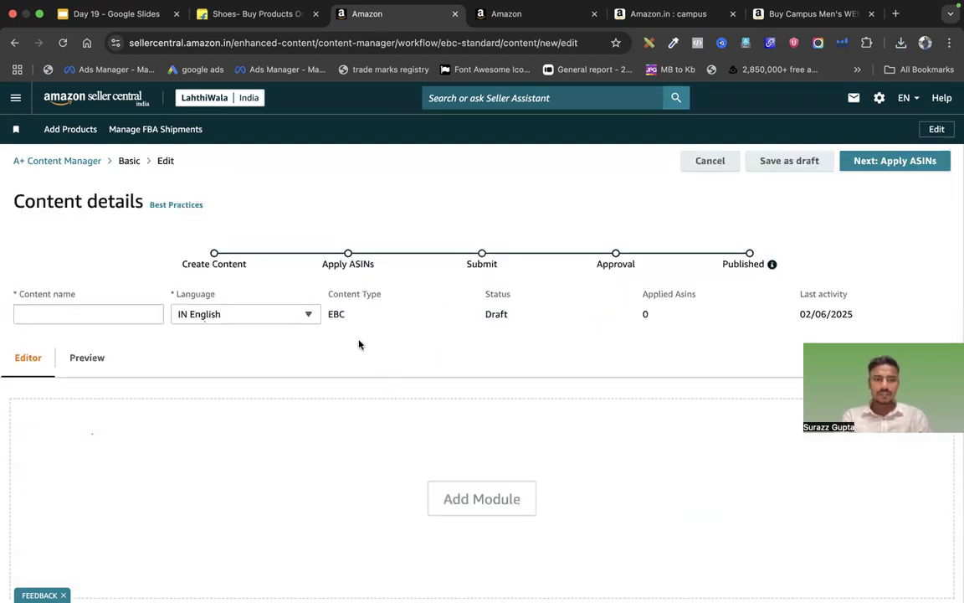
Name the draft 'campus shoe a+ conetnt' and bring up the Add Module list
click(88, 314)
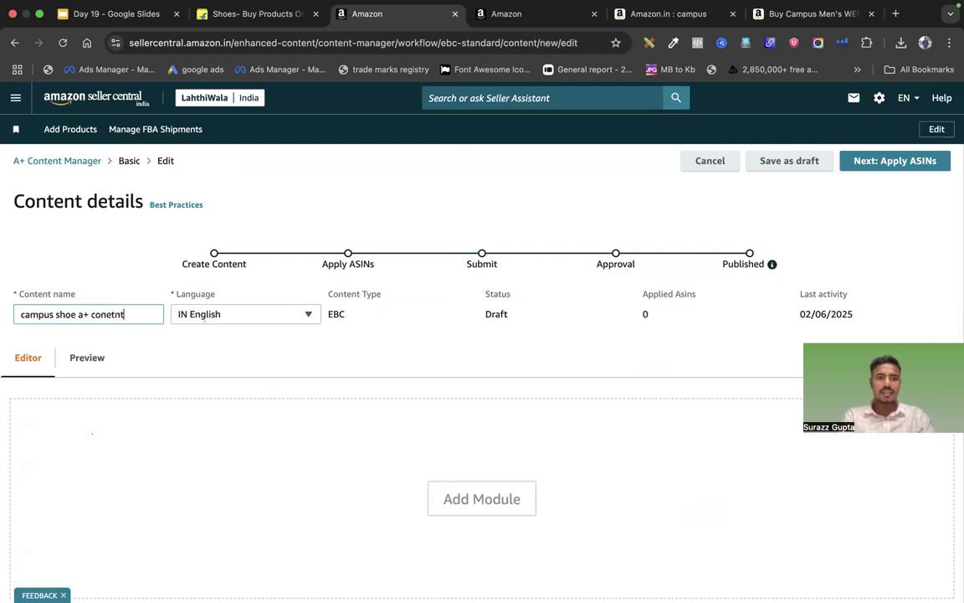
scroll(202, 354, down, 3)
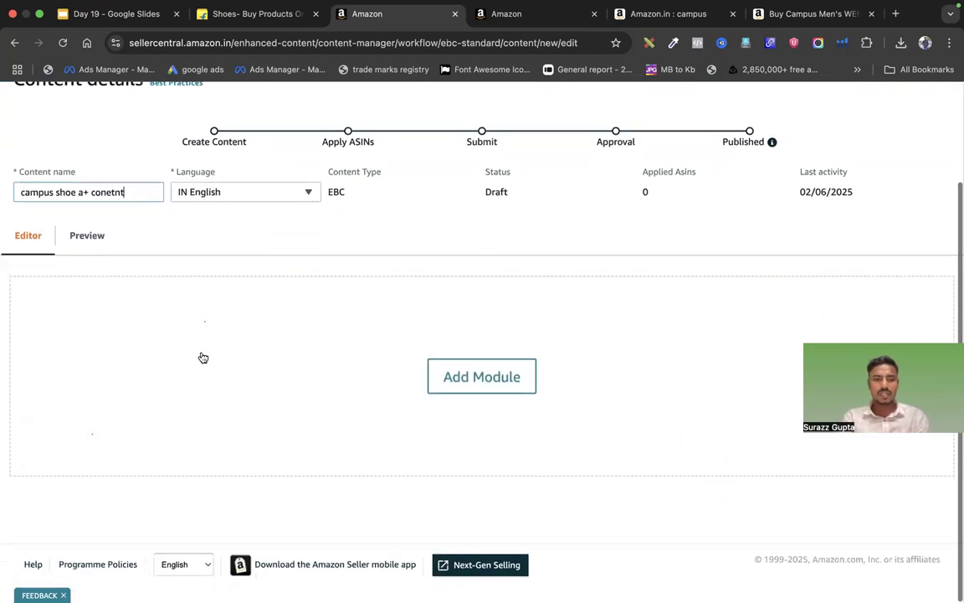
click(478, 377)
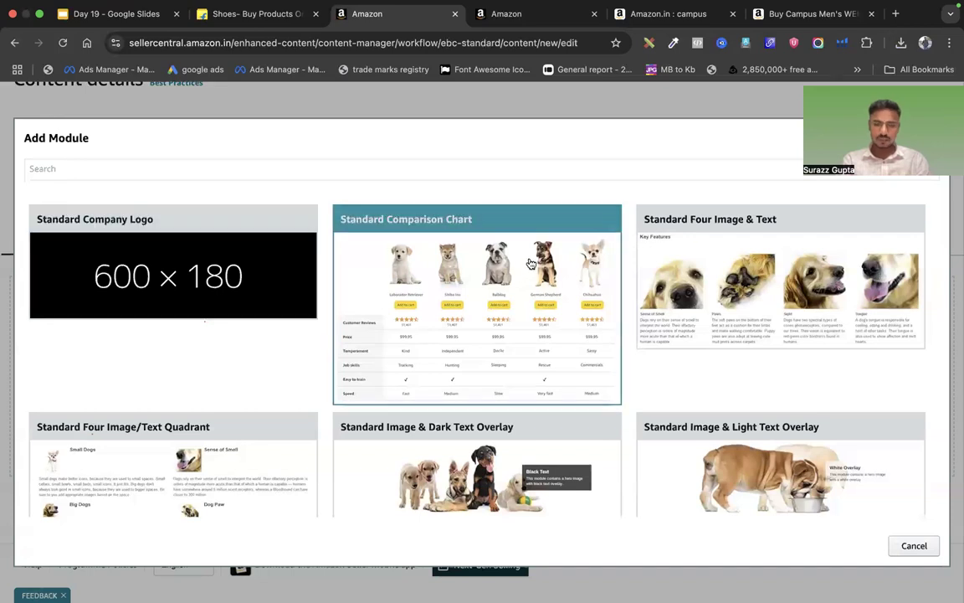
scroll(555, 464, down, 15)
scroll(555, 467, up, 10)
scroll(555, 467, down, 10)
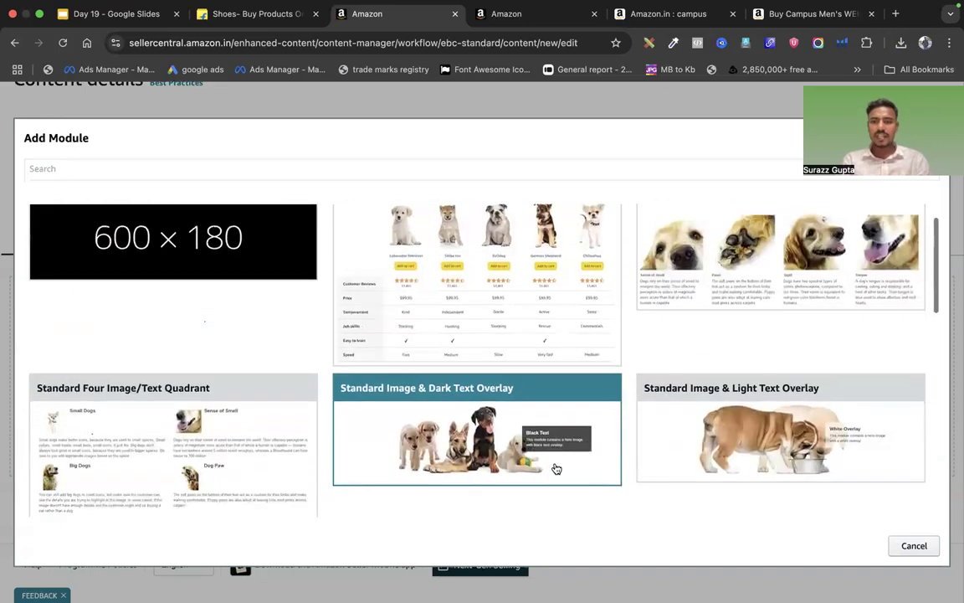
scroll(556, 468, up, 10)
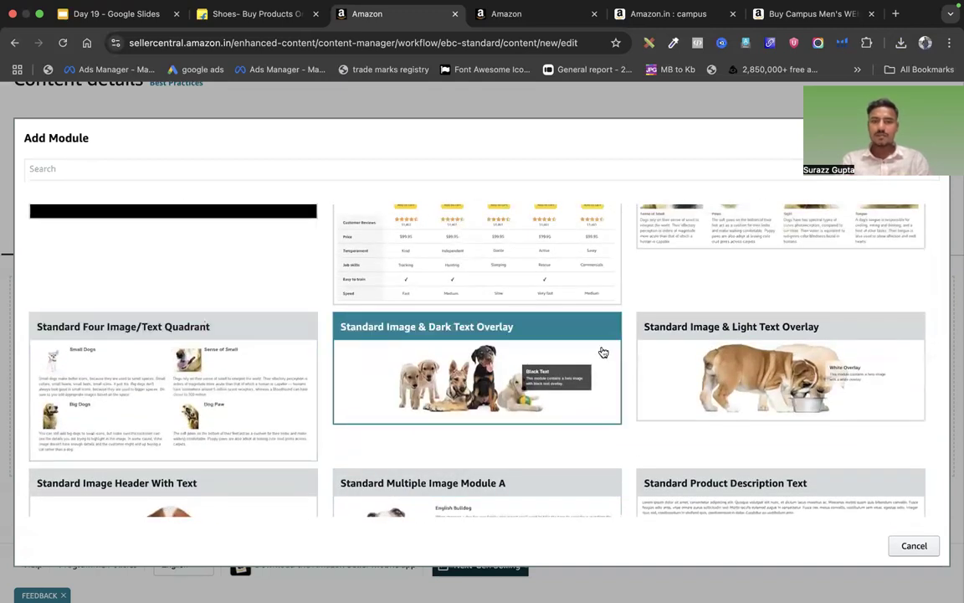
scroll(602, 351, up, 3)
click(734, 303)
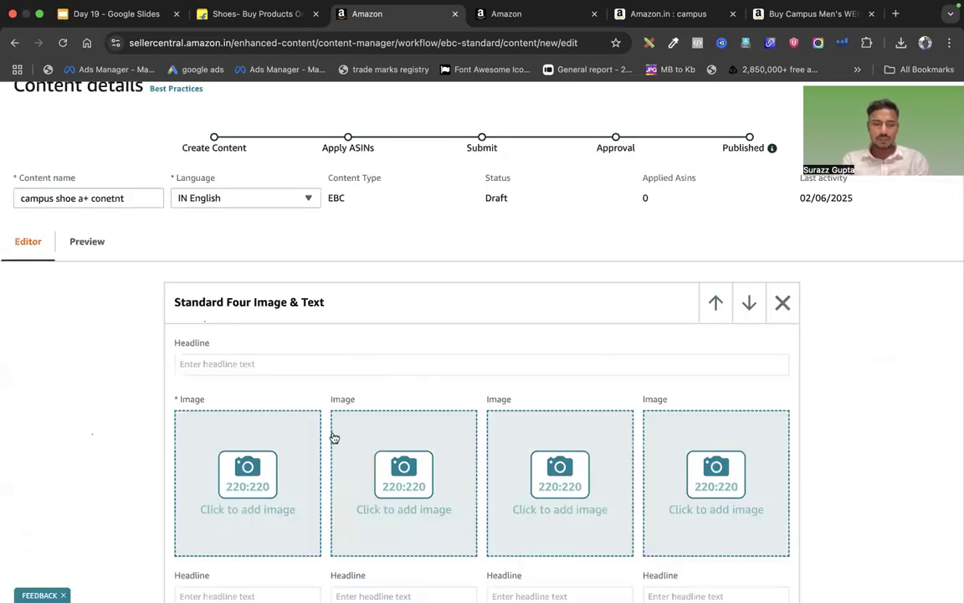
scroll(333, 437, down, 8)
scroll(714, 279, up, 1)
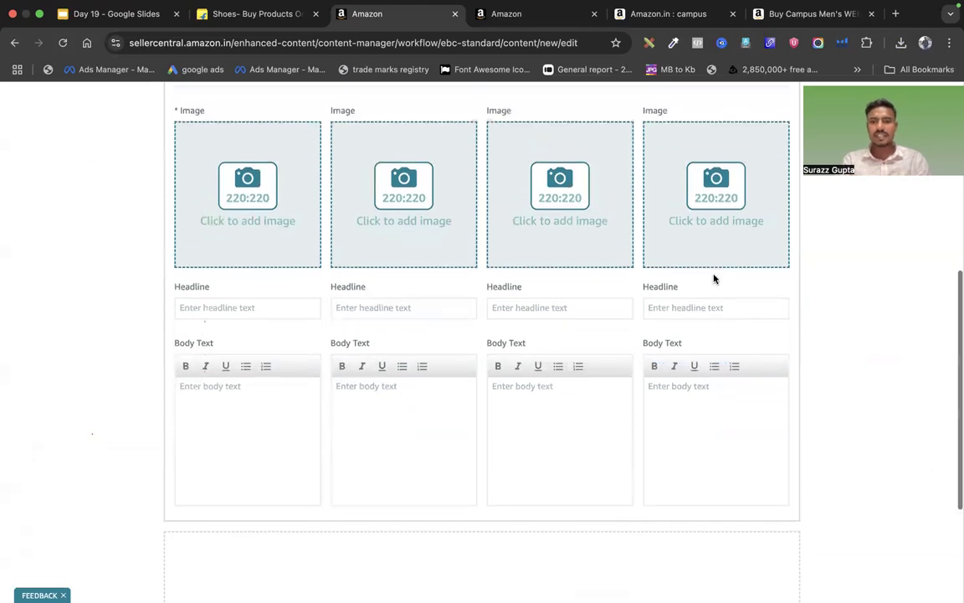
scroll(714, 278, up, 5)
click(781, 310)
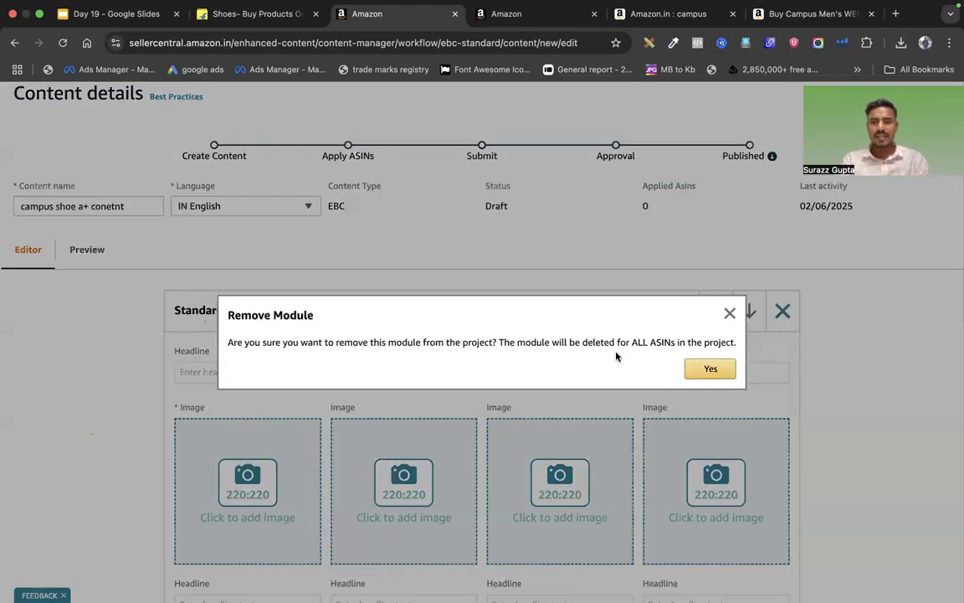
click(710, 369)
click(498, 395)
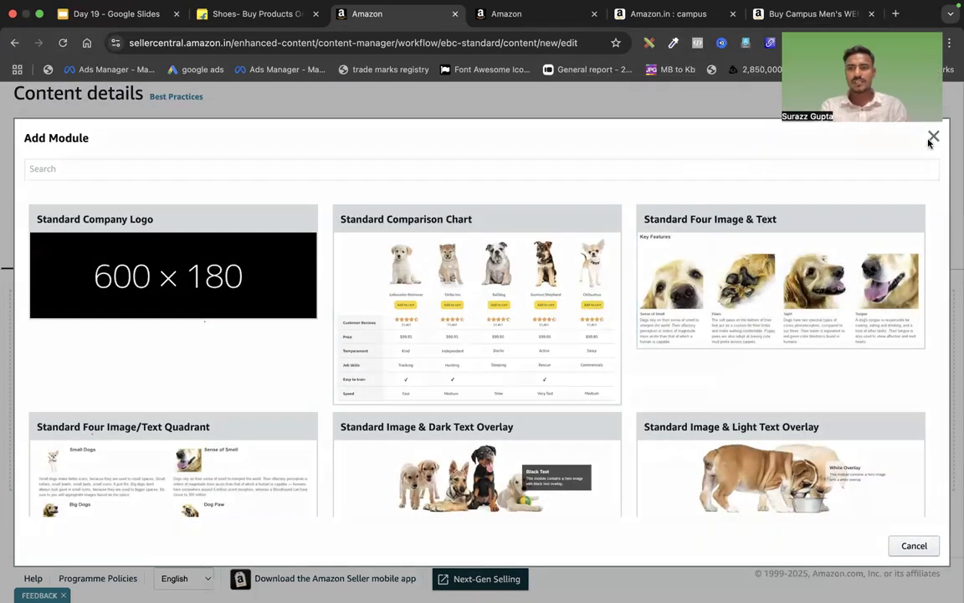
Reopen the module list and look over the Campus WENDIGO product page for reference
click(934, 140)
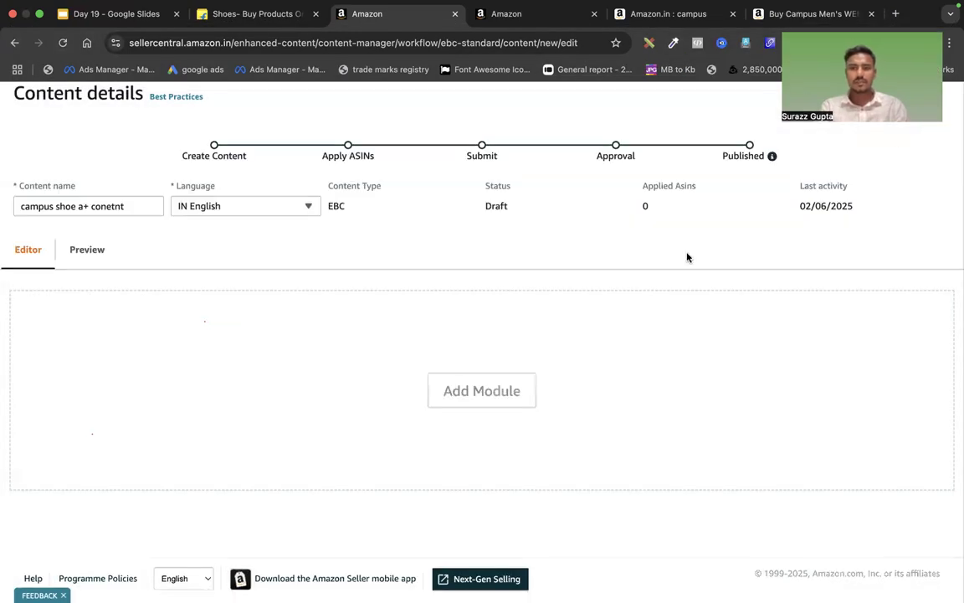
click(468, 404)
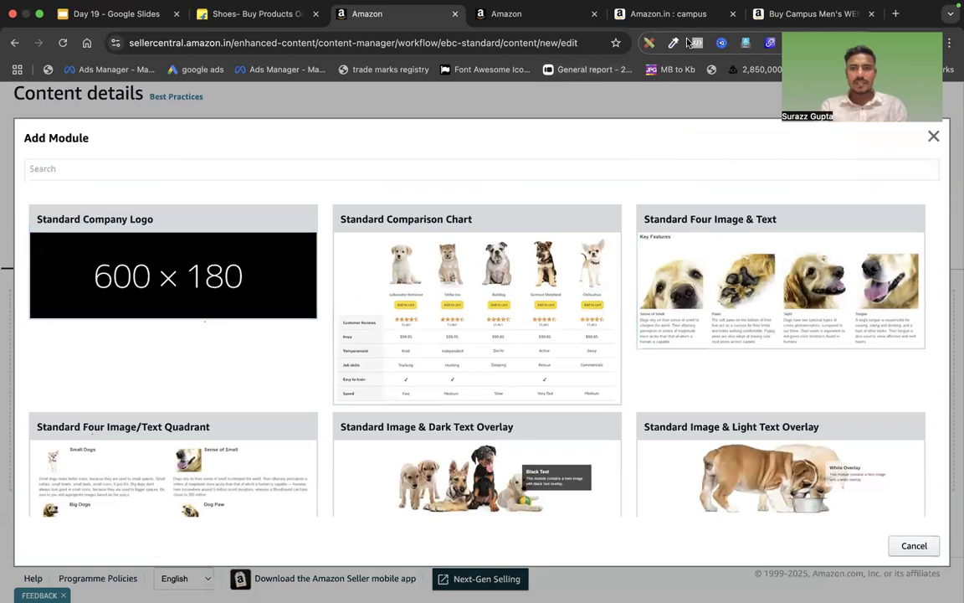
click(669, 13)
key(ctrl+Tab)
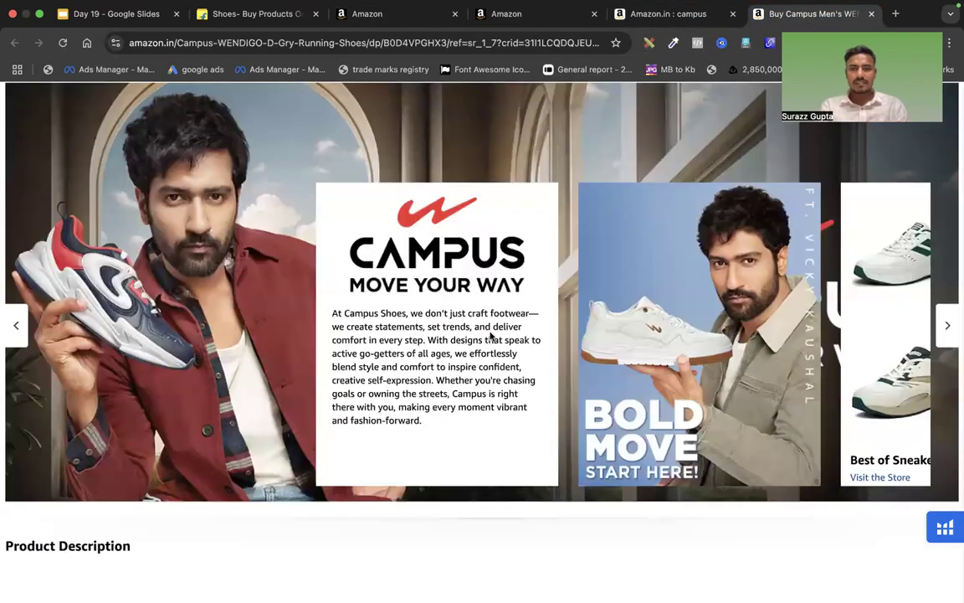
scroll(473, 310, down, 6)
scroll(493, 175, up, 2)
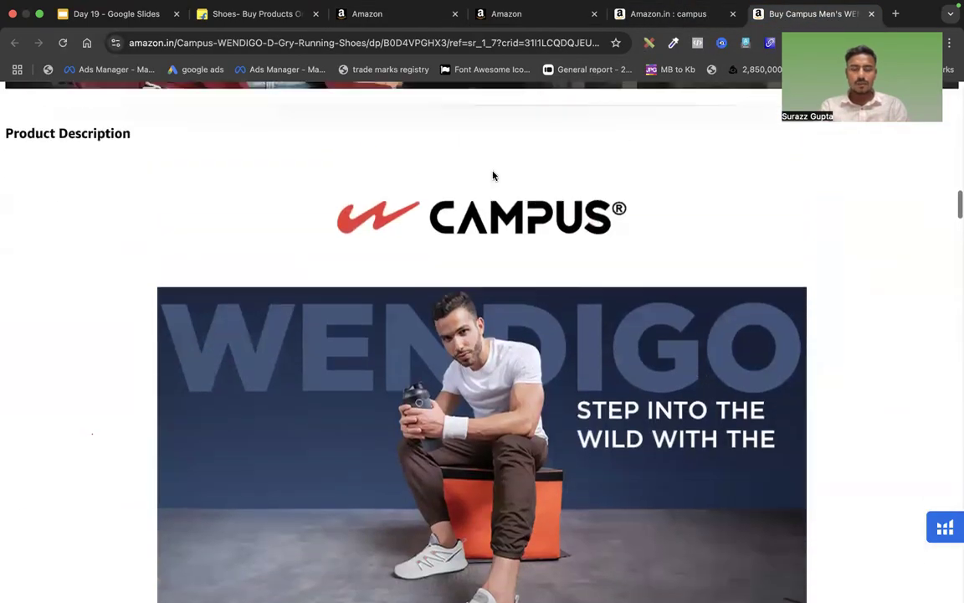
drag(408, 257, 527, 222)
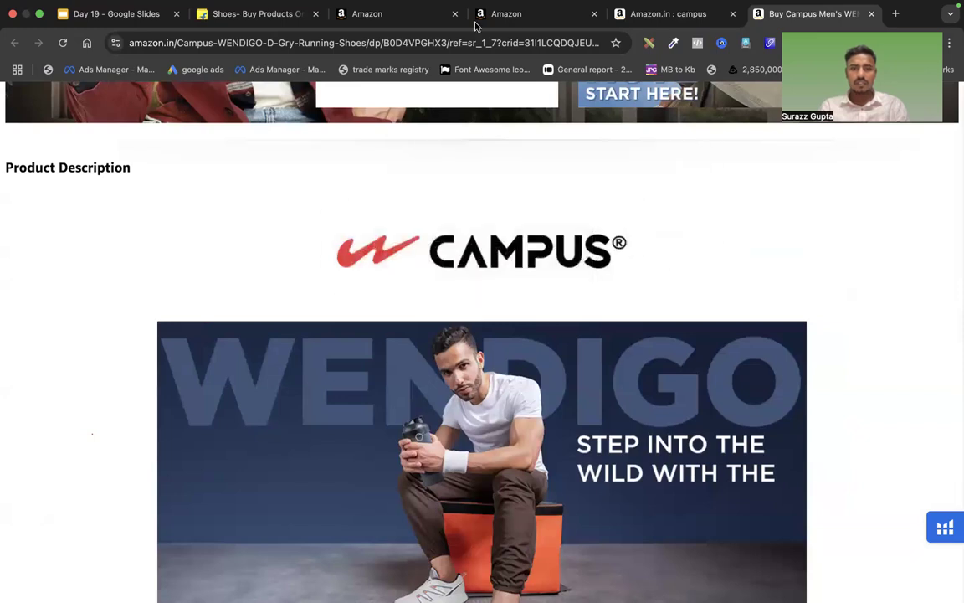
Add a Standard Company Logo module with its empty 600:180 image slot
click(371, 17)
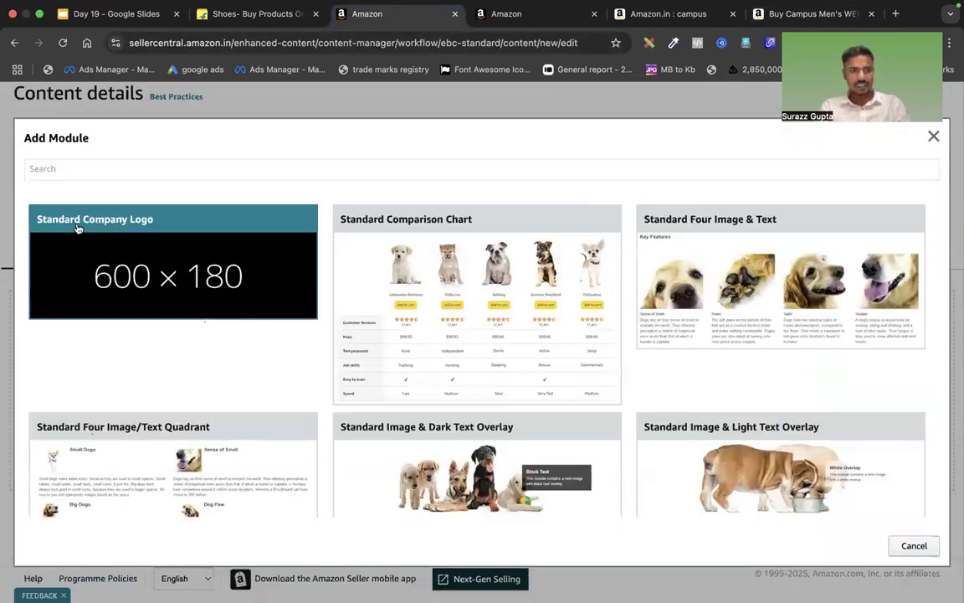
click(150, 231)
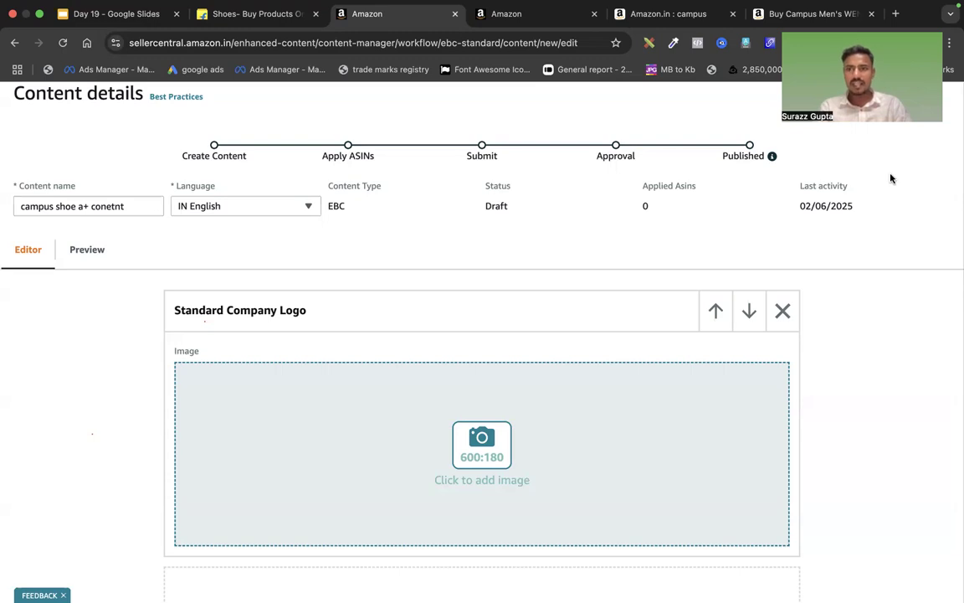
click(473, 452)
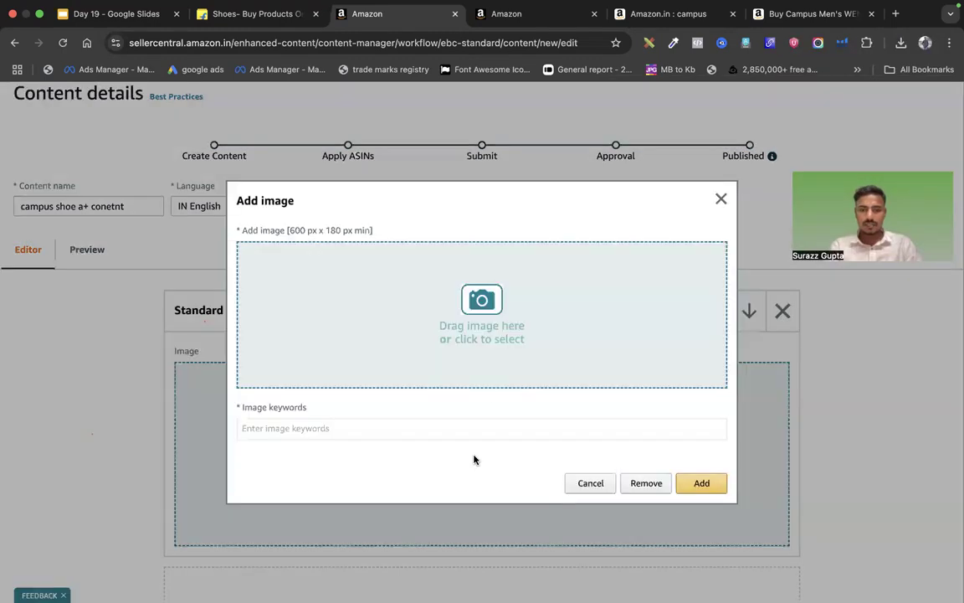
Upload the downloaded Campus logo with keywords 'brand logo' into the logo module
click(899, 42)
scroll(762, 226, down, 1)
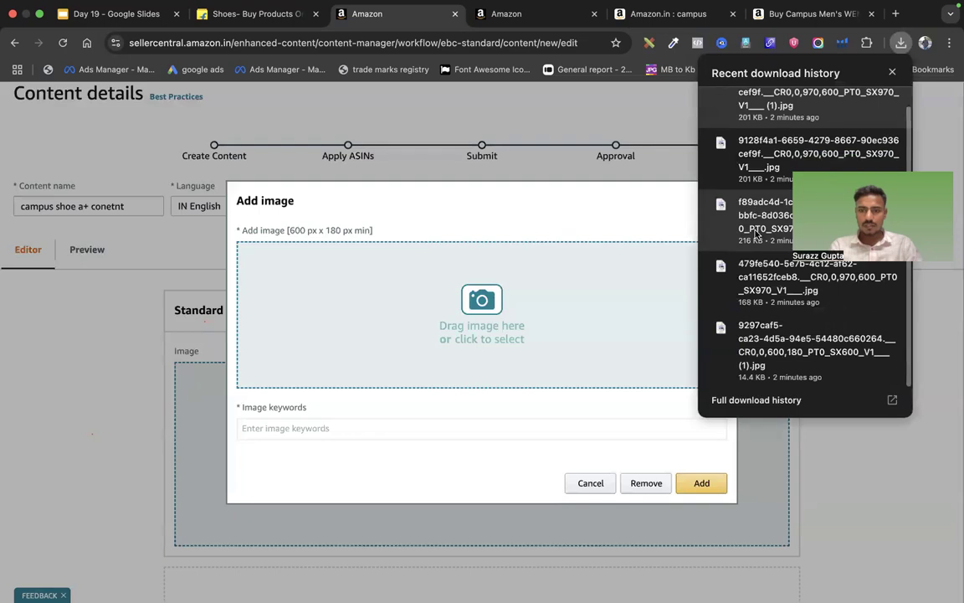
drag(796, 345, 463, 301)
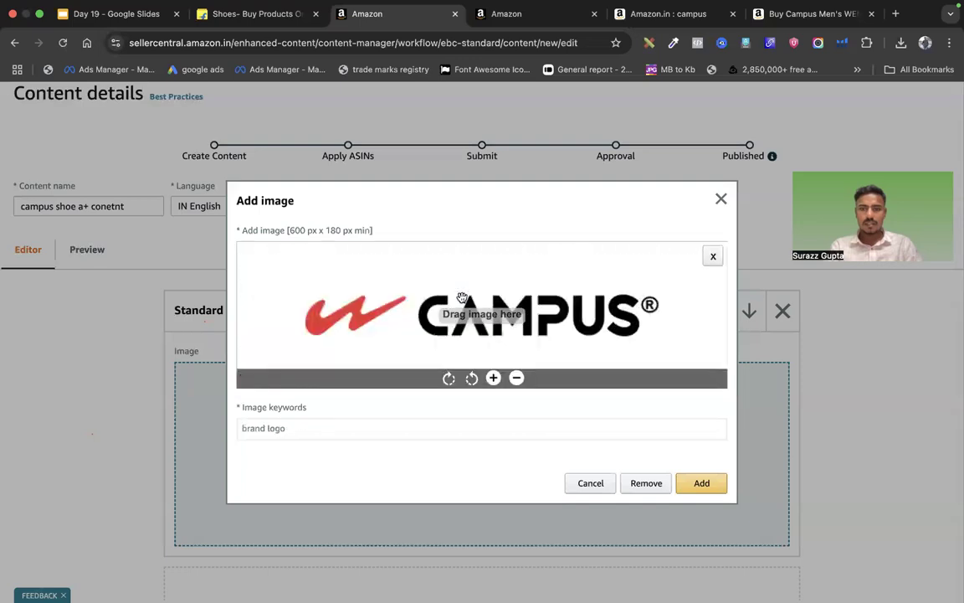
click(700, 482)
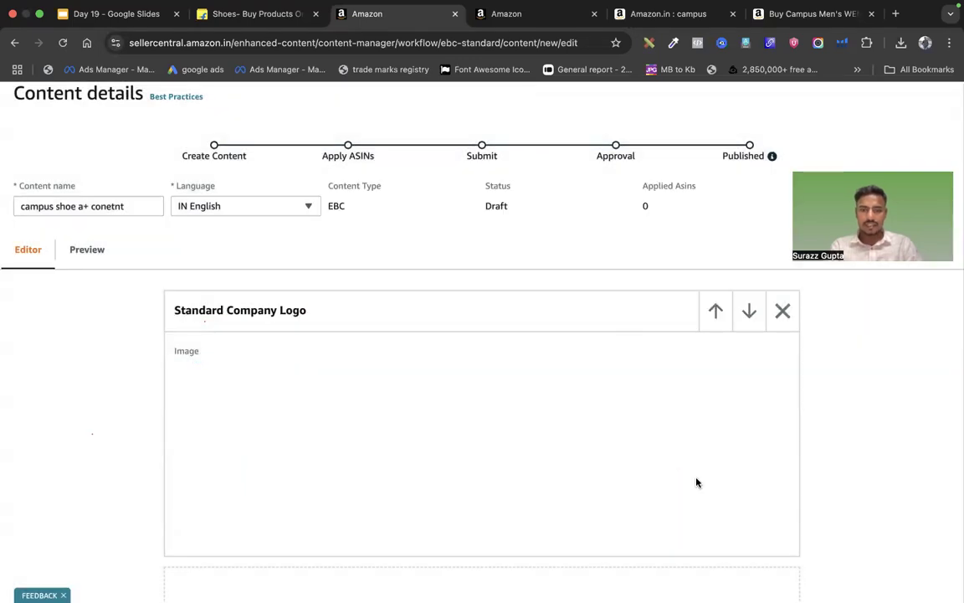
Check the logo in desktop and mobile previews, then go back to the editor
click(73, 252)
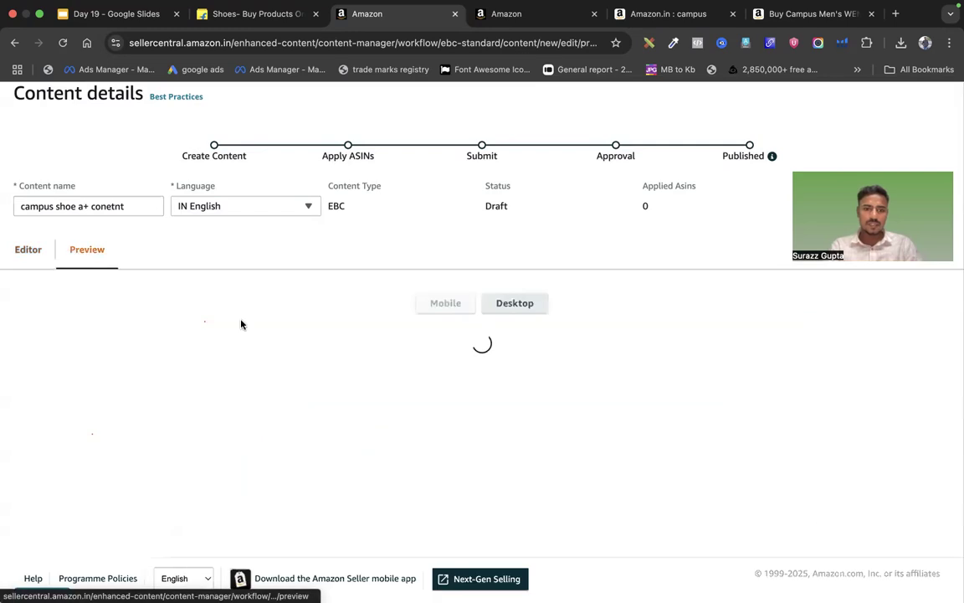
click(508, 303)
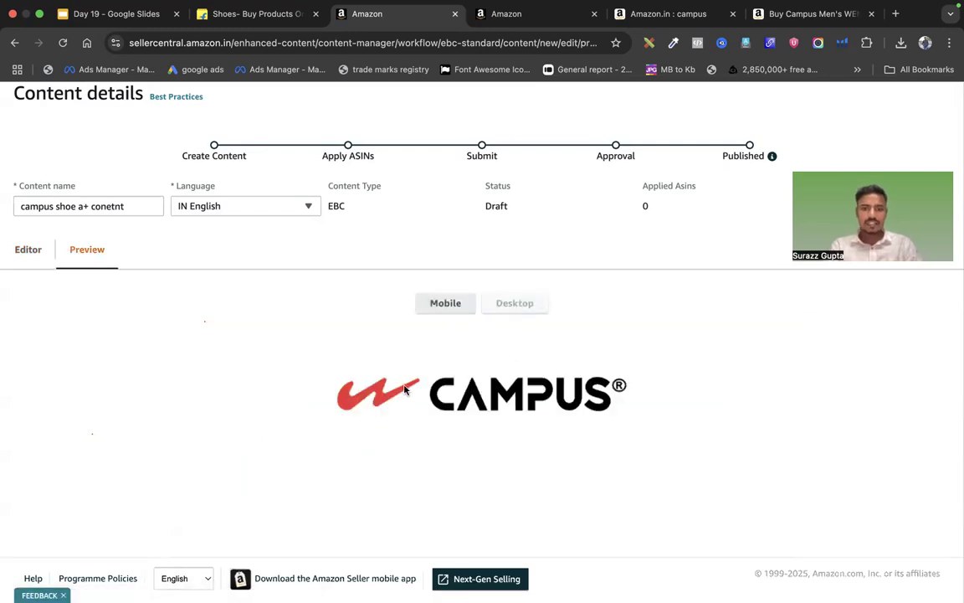
click(426, 298)
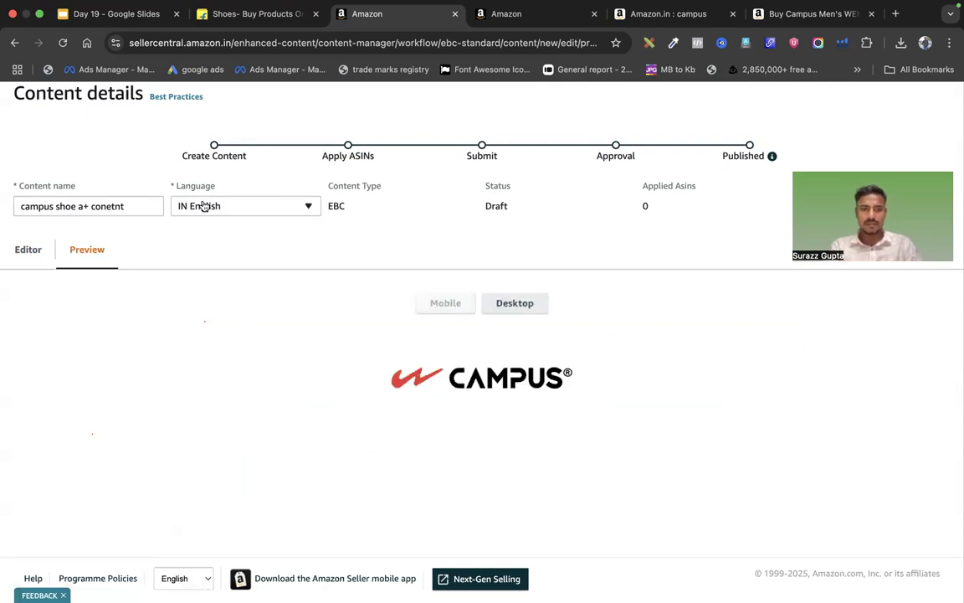
click(25, 261)
scroll(469, 396, down, 5)
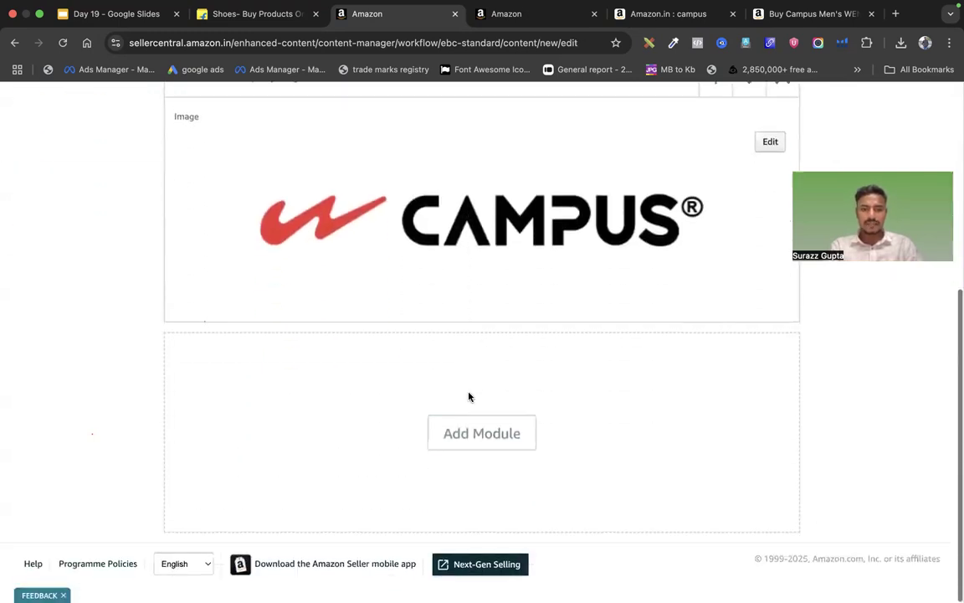
Show the Add Module templates again, glance at the Campus product page, and browse the list
click(452, 429)
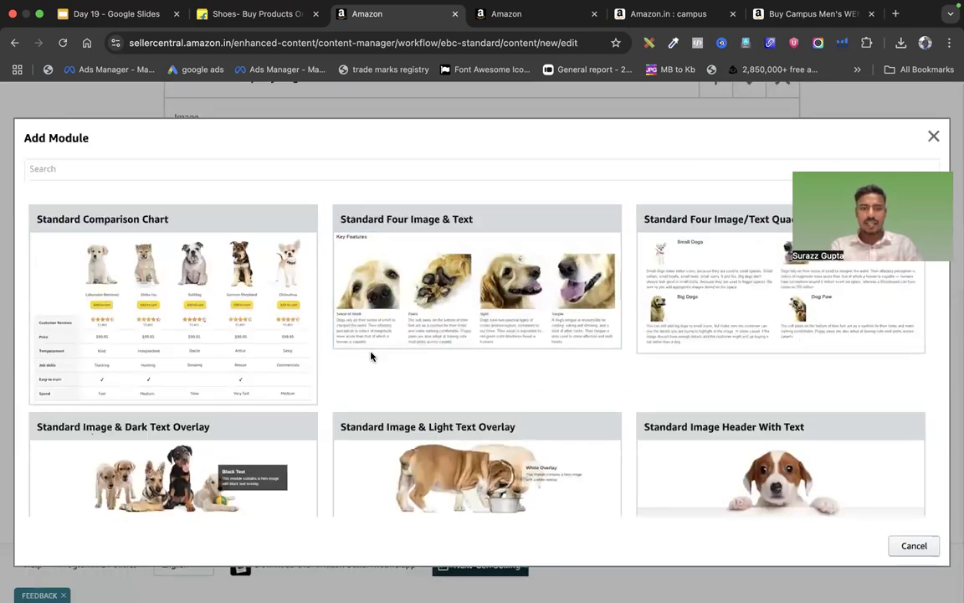
click(787, 18)
scroll(586, 337, down, 5)
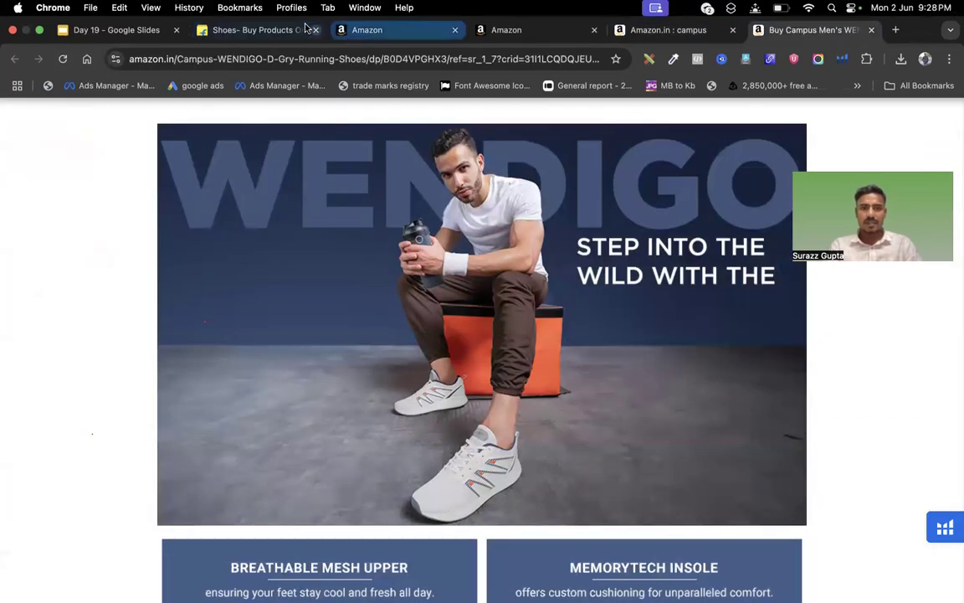
click(440, 30)
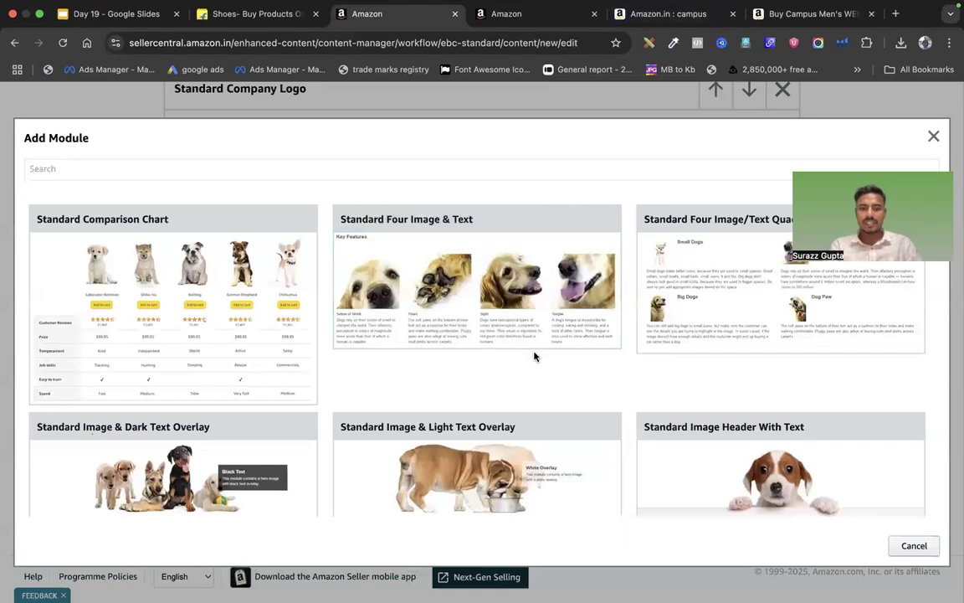
scroll(534, 355, down, 3)
scroll(535, 357, down, 1)
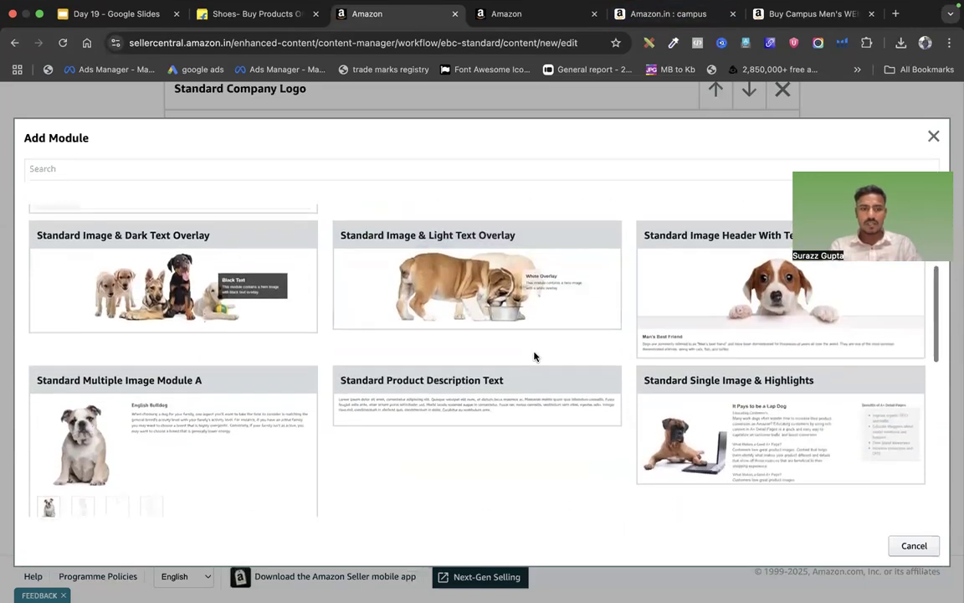
scroll(534, 357, up, 2)
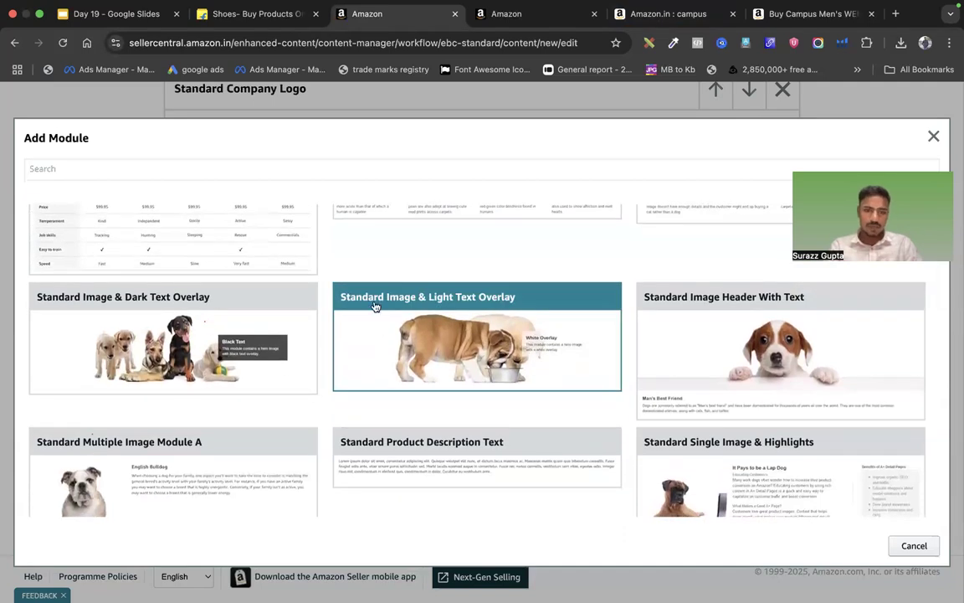
Add a Standard Image & Light Text Overlay module and open its background image, noting the minimum size
click(473, 307)
scroll(568, 346, down, 4)
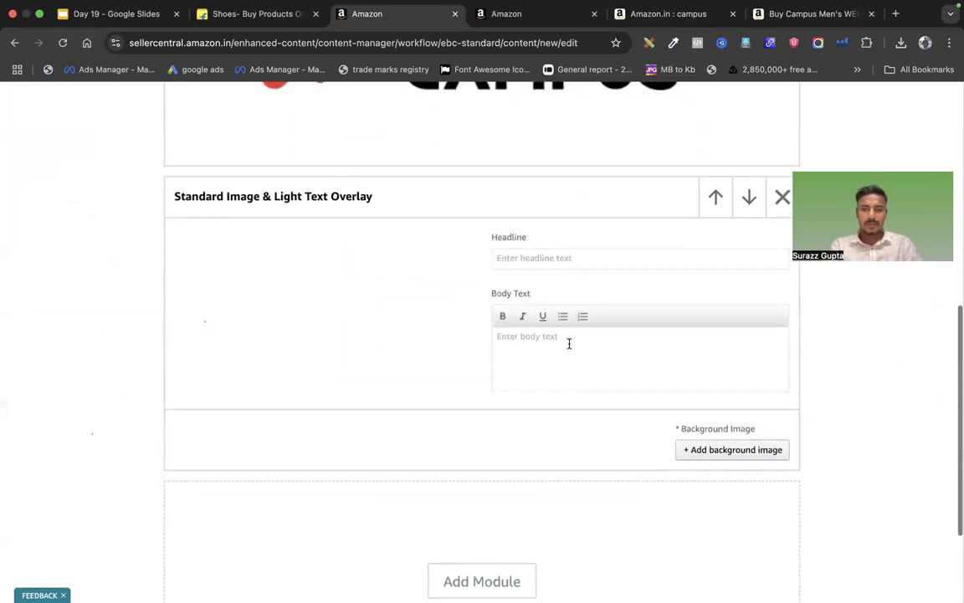
click(713, 448)
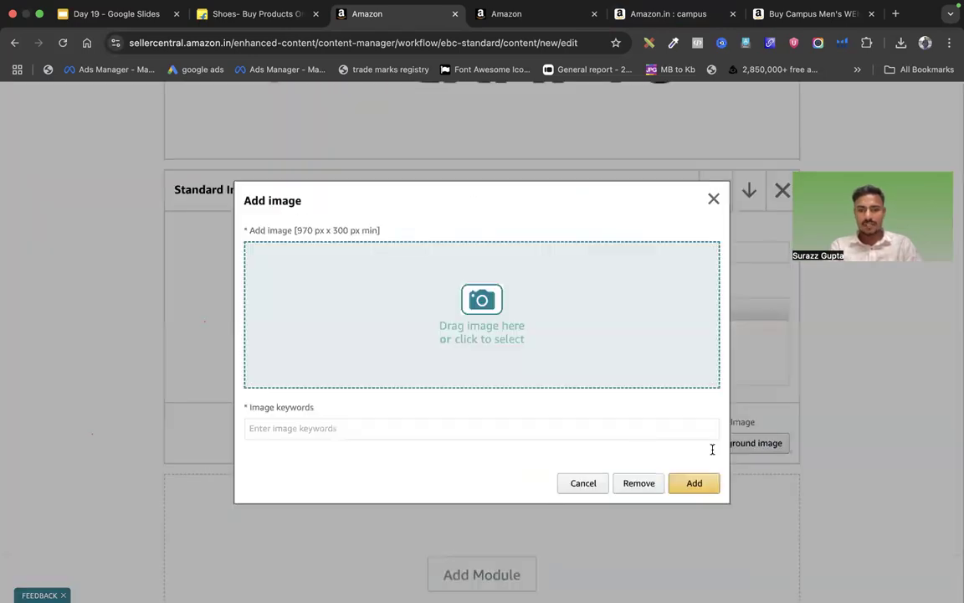
click(466, 338)
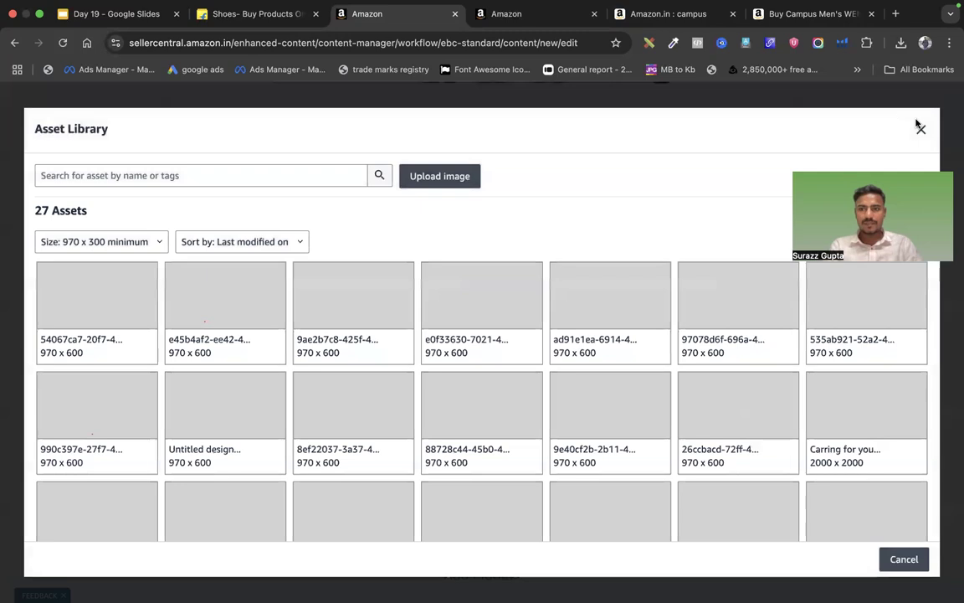
click(921, 130)
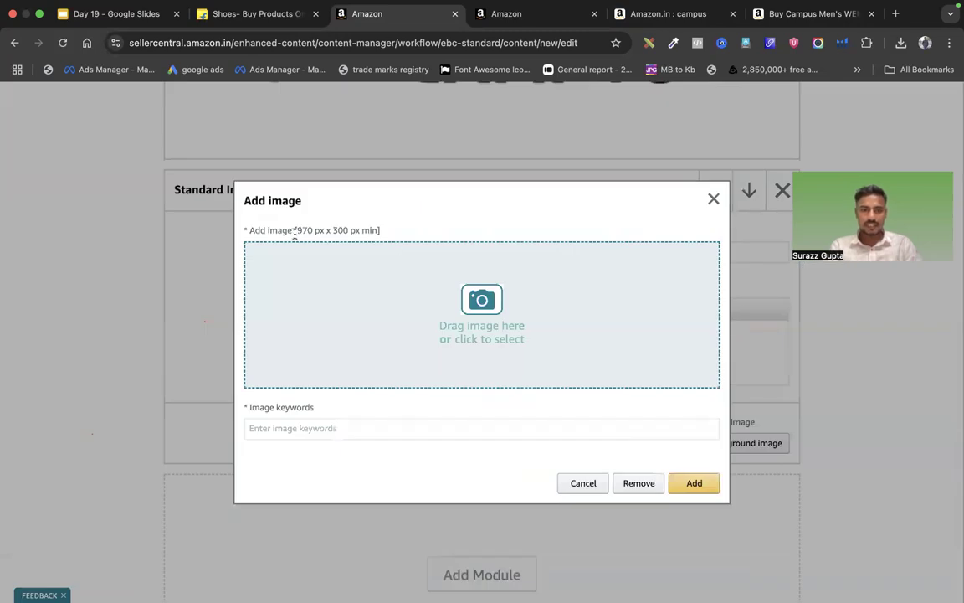
drag(314, 230, 380, 231)
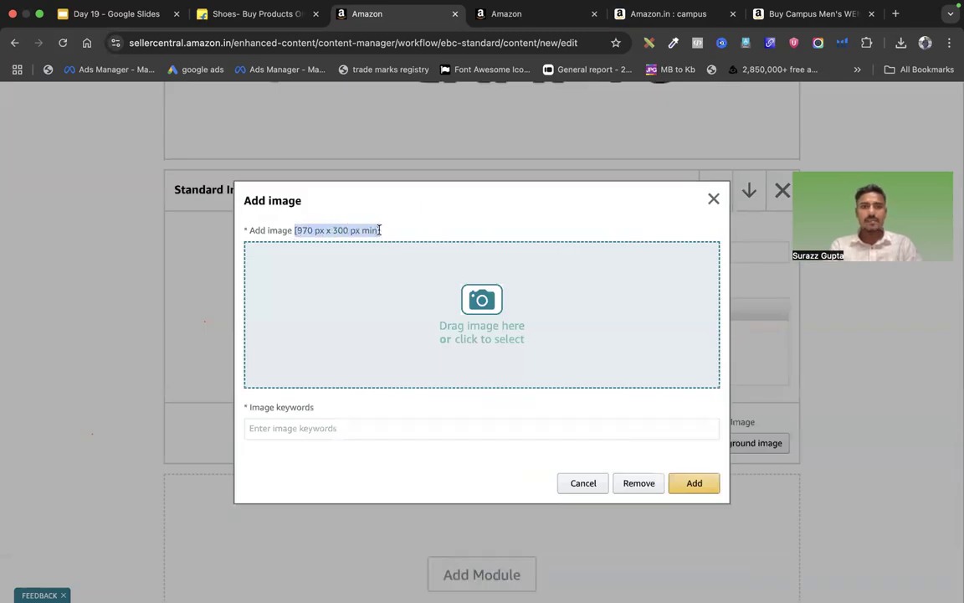
click(480, 311)
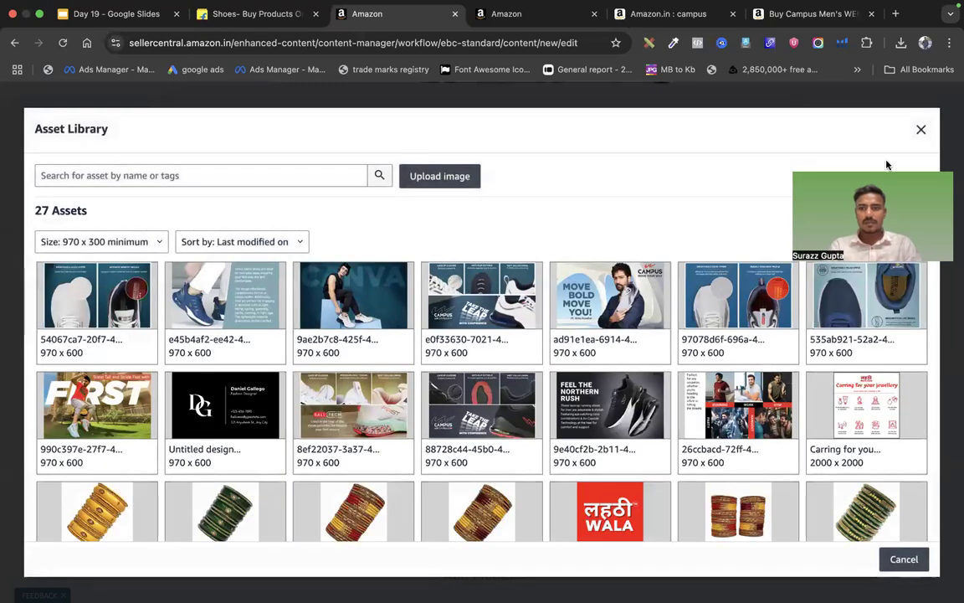
Try the downloaded WENDIGO banner JPG as the overlay module's background image
click(900, 41)
scroll(756, 323, down, 2)
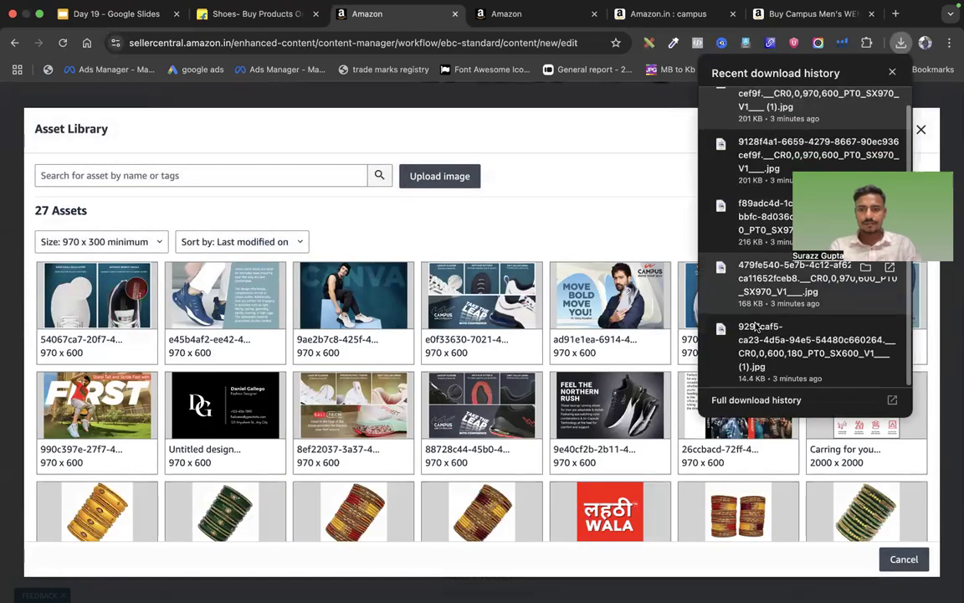
drag(755, 285, 347, 327)
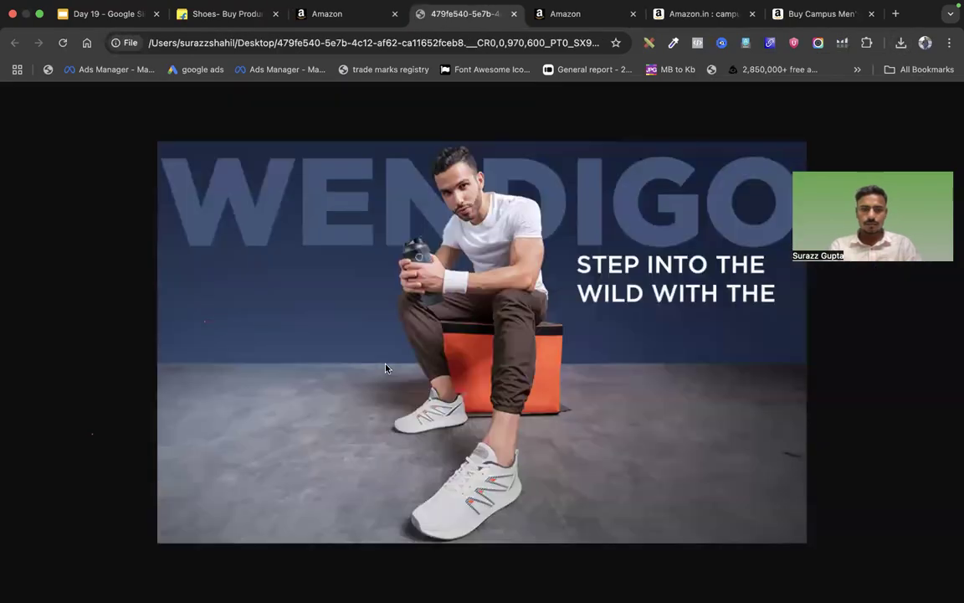
click(344, 14)
click(921, 129)
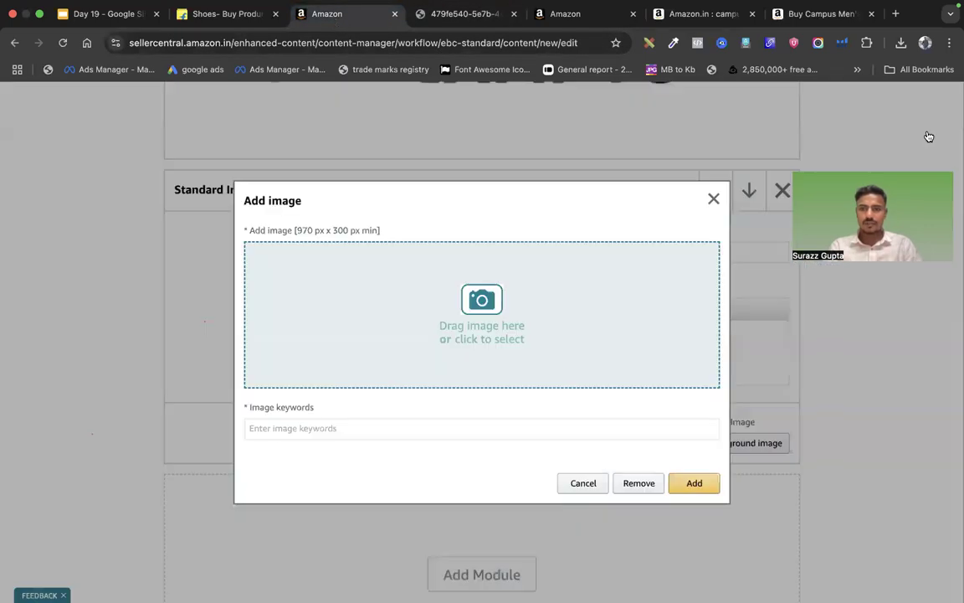
click(902, 42)
scroll(756, 251, down, 1)
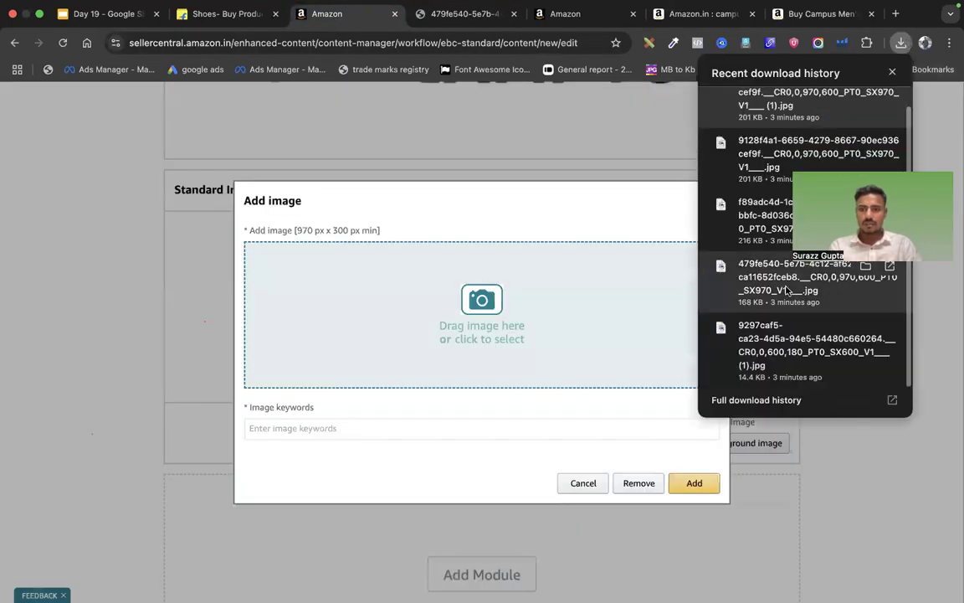
drag(787, 280, 461, 304)
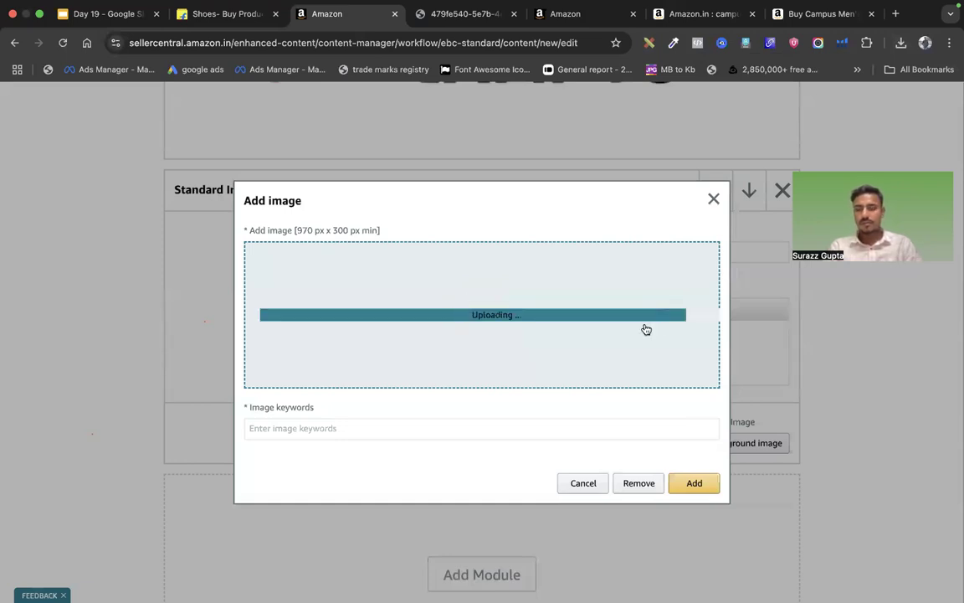
Remove the banner, discard the image dialog, and delete the Light Text Overlay module
scroll(582, 317, up, 1)
scroll(583, 317, down, 1)
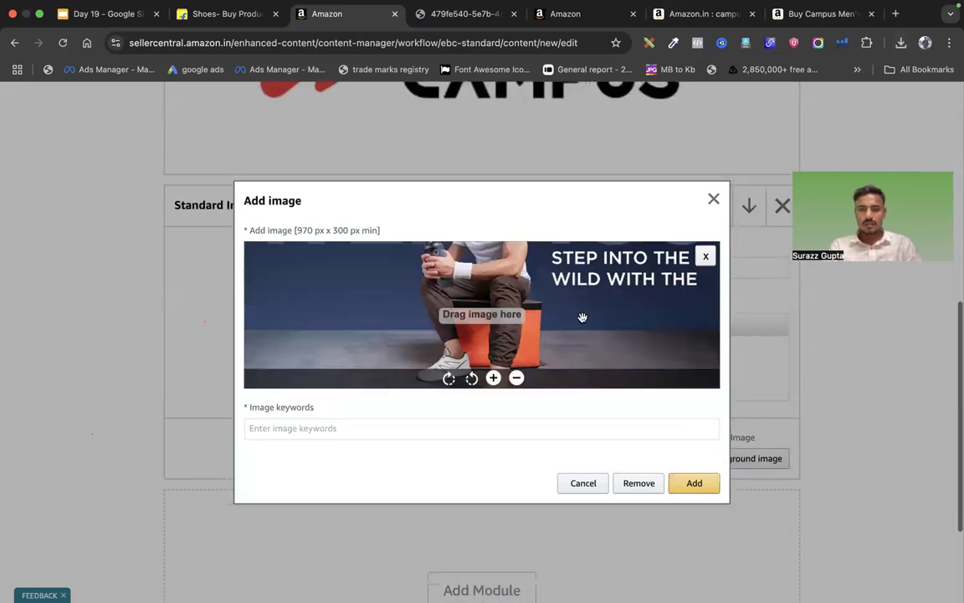
click(705, 257)
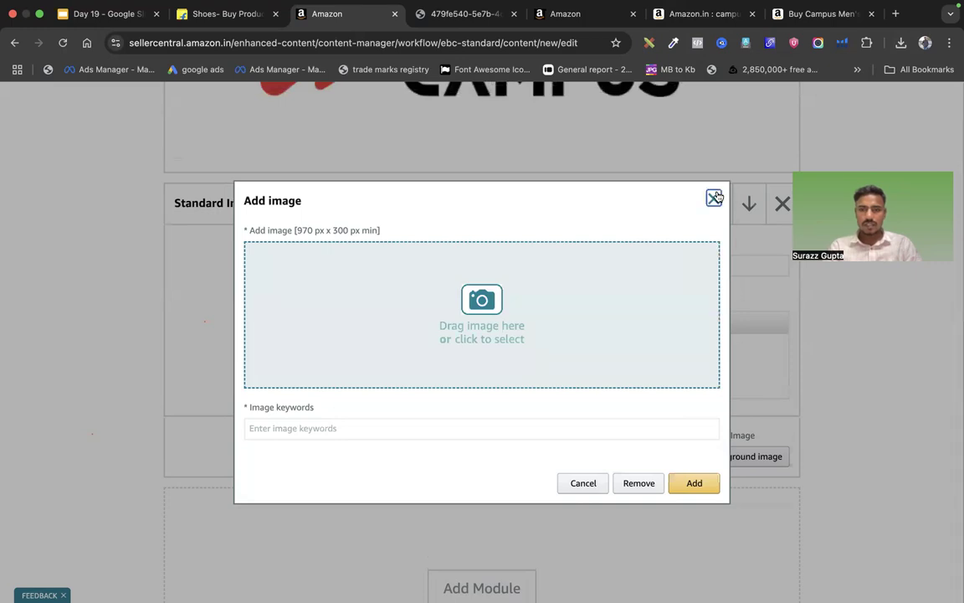
click(713, 198)
click(780, 203)
click(699, 374)
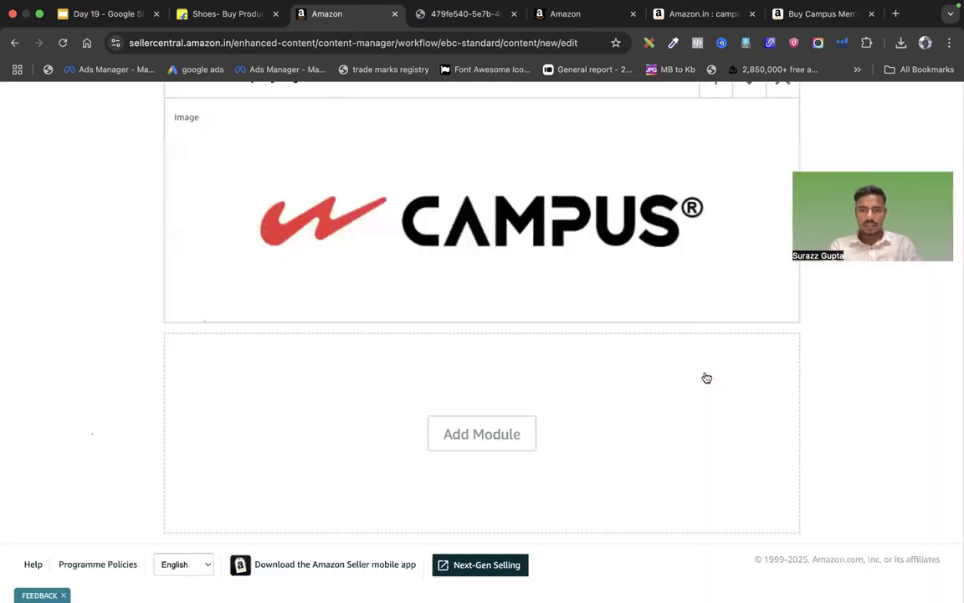
click(484, 446)
Add a Standard Image Header With Text module and open its image upload
scroll(549, 398, down, 2)
scroll(549, 398, down, 2)
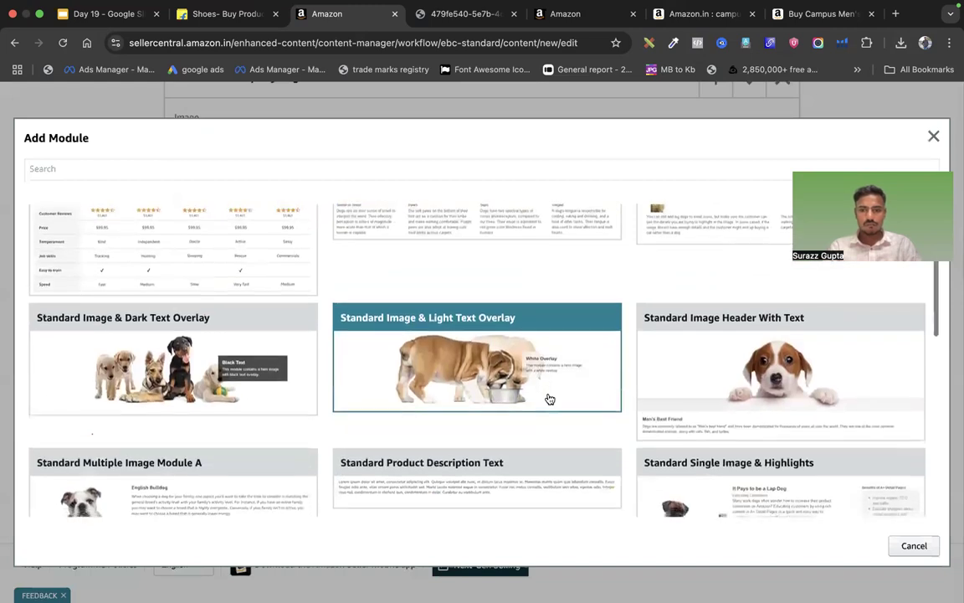
scroll(549, 399, down, 4)
scroll(549, 398, down, 4)
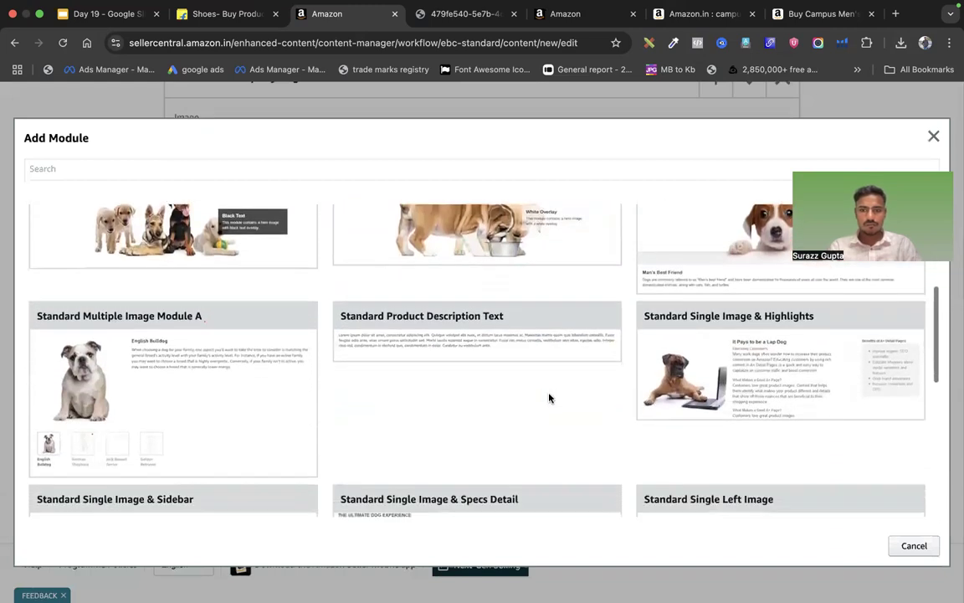
scroll(549, 398, up, 7)
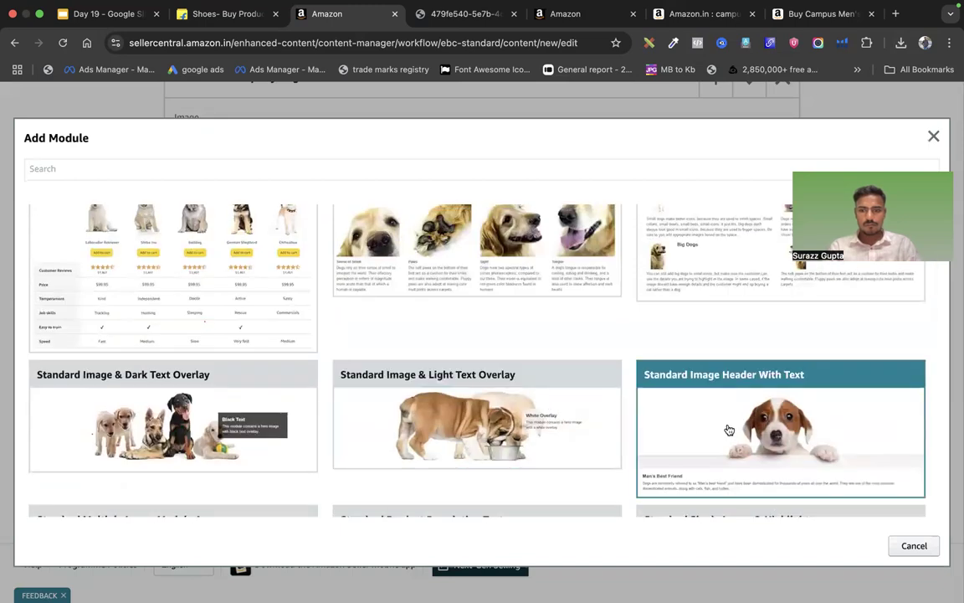
click(729, 429)
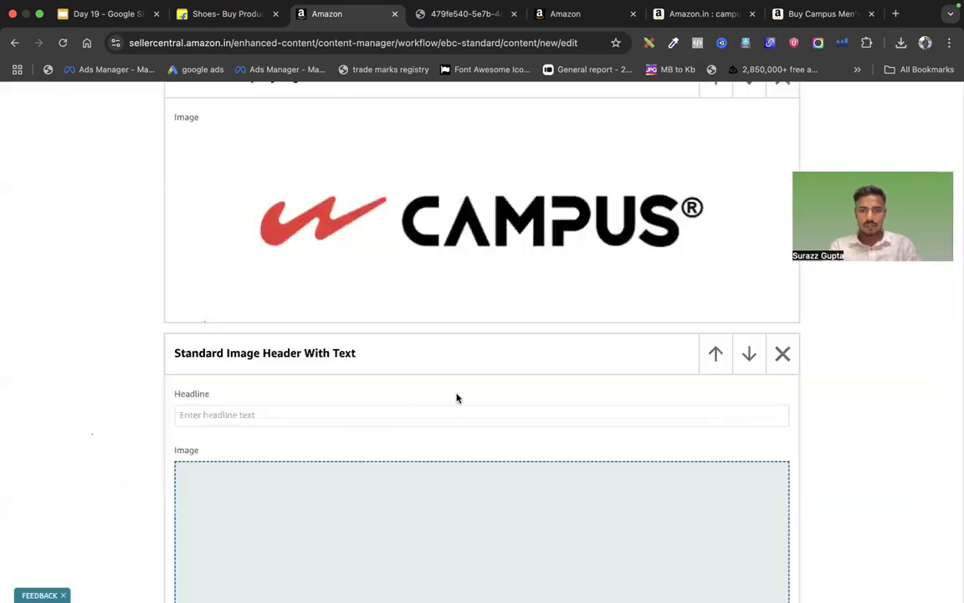
scroll(456, 398, down, 5)
click(480, 389)
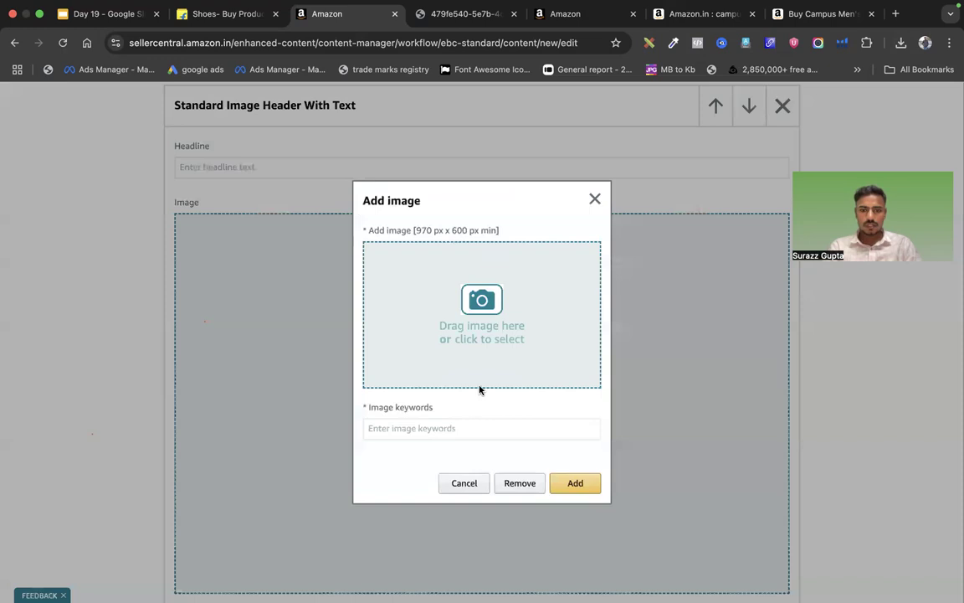
Upload the WENDIGO banner (479fe540 JPG), note the 970 × 600 px minimum, and view the product page
click(901, 57)
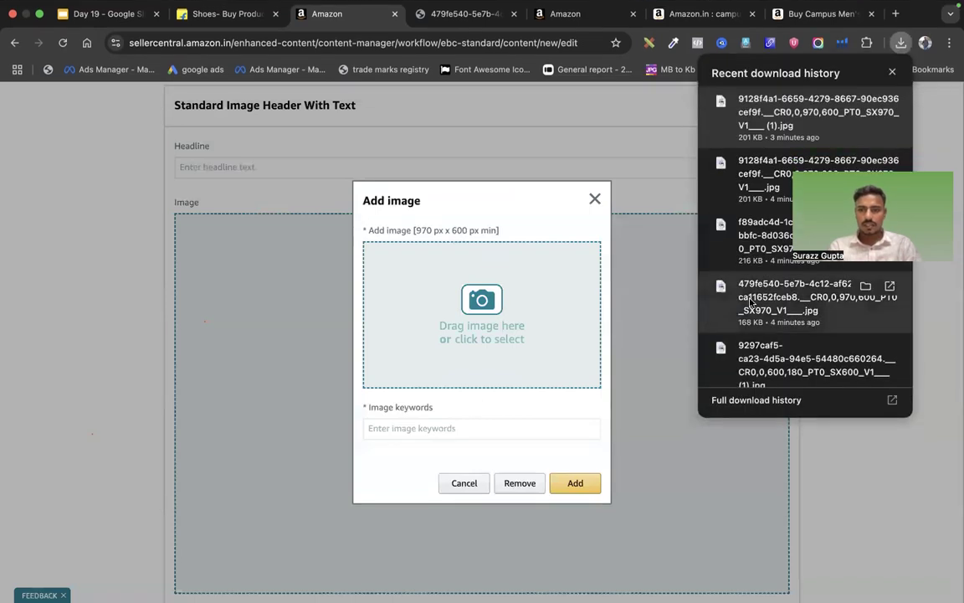
drag(750, 303, 482, 318)
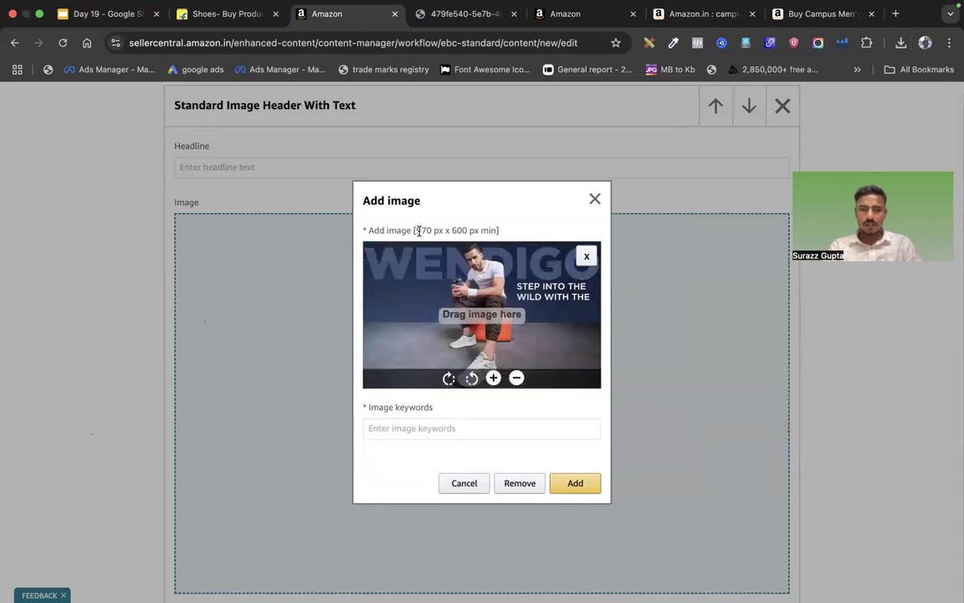
drag(415, 231, 488, 231)
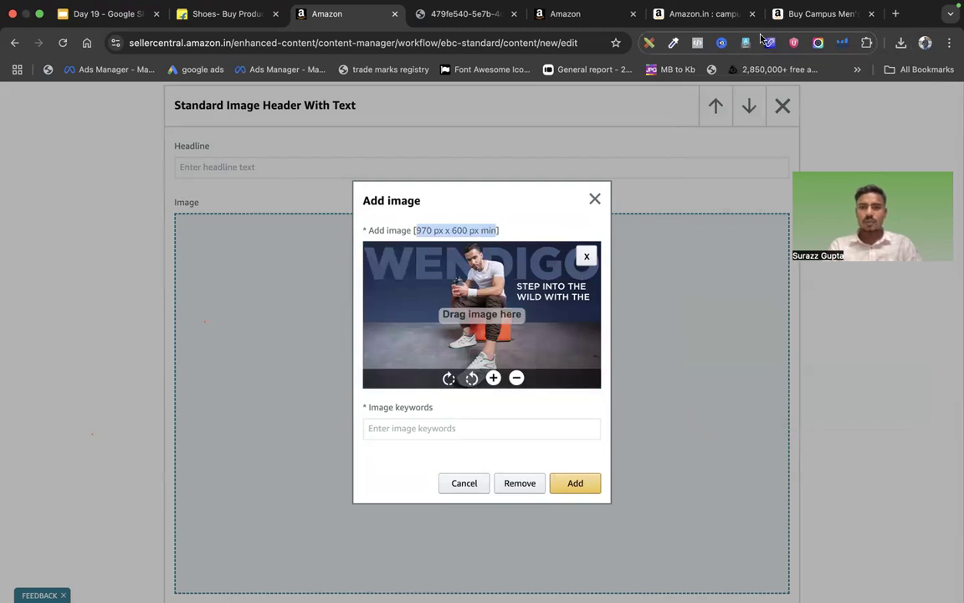
click(822, 14)
click(600, 45)
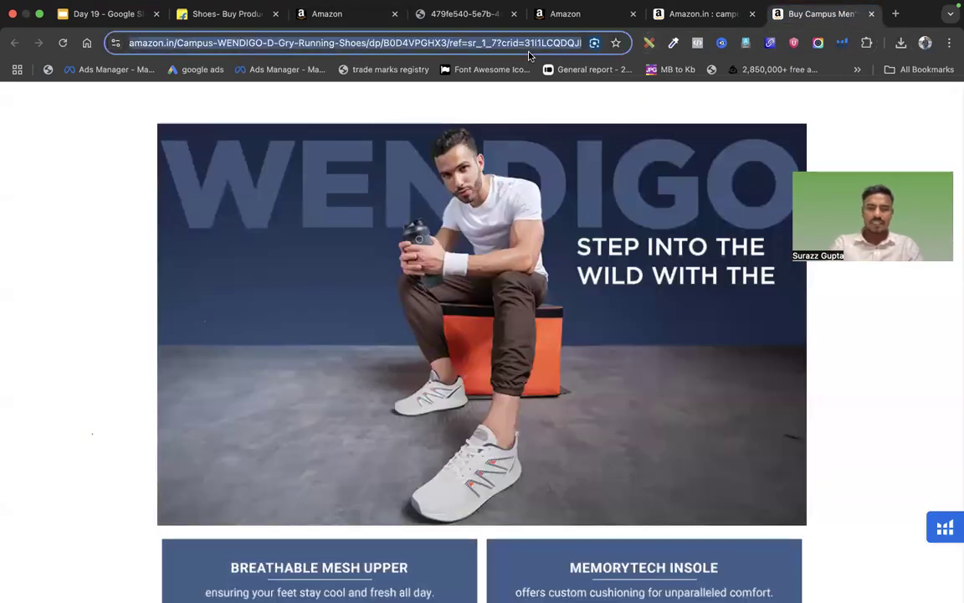
Load Canva in a new tab and recheck Seller Central's 970 px width requirement
click(896, 15)
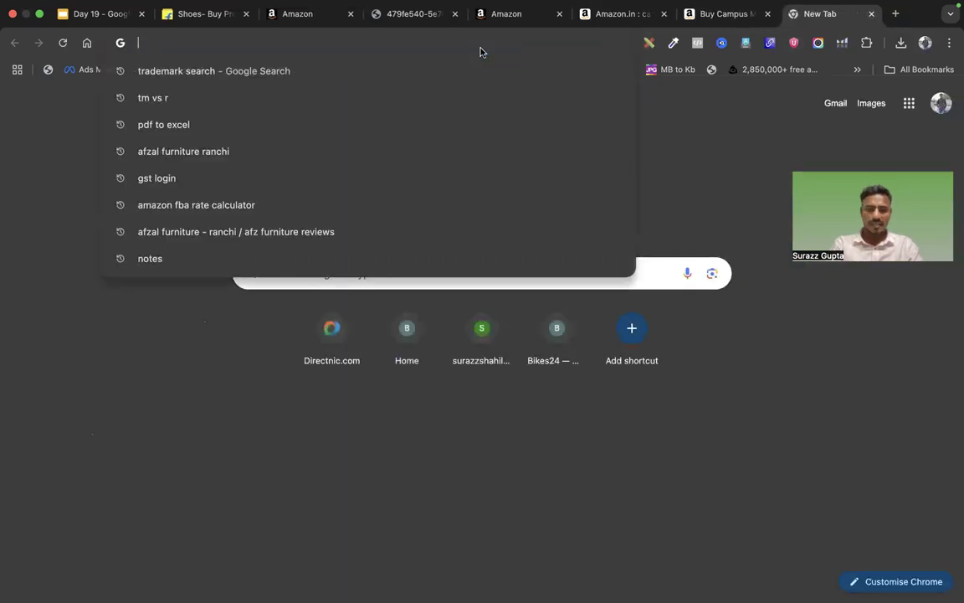
text(canva)
key(Return)
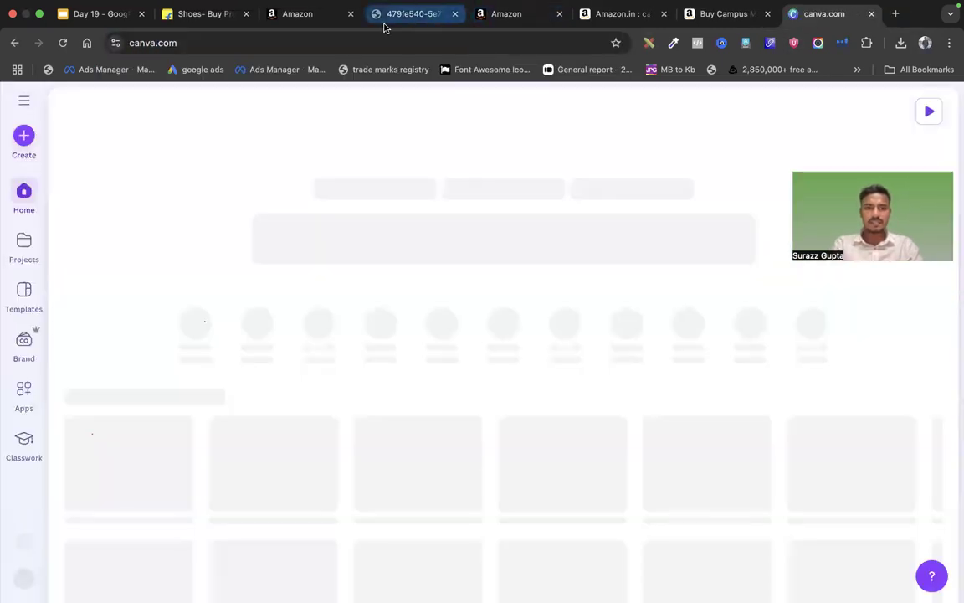
click(488, 15)
click(311, 14)
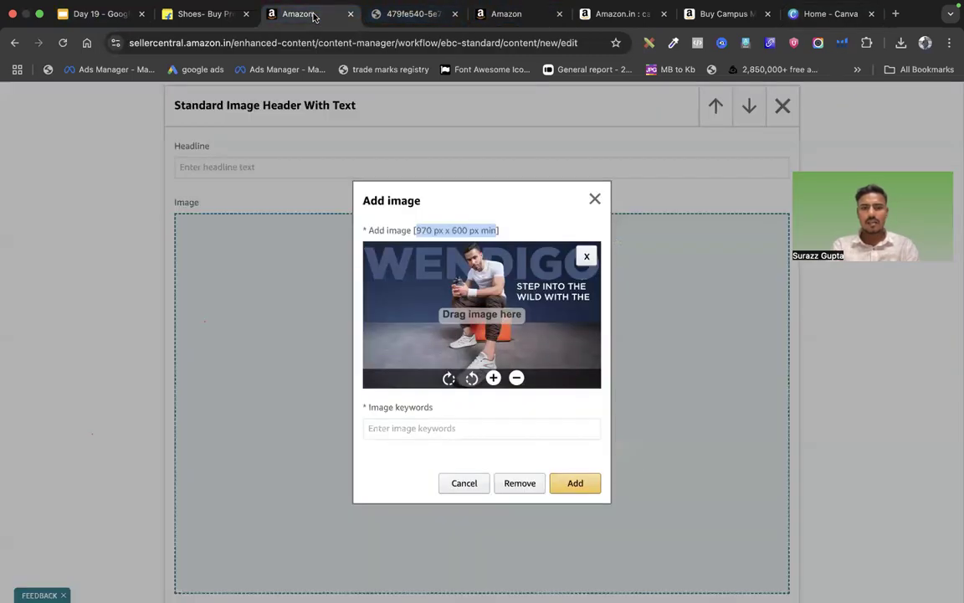
click(498, 230)
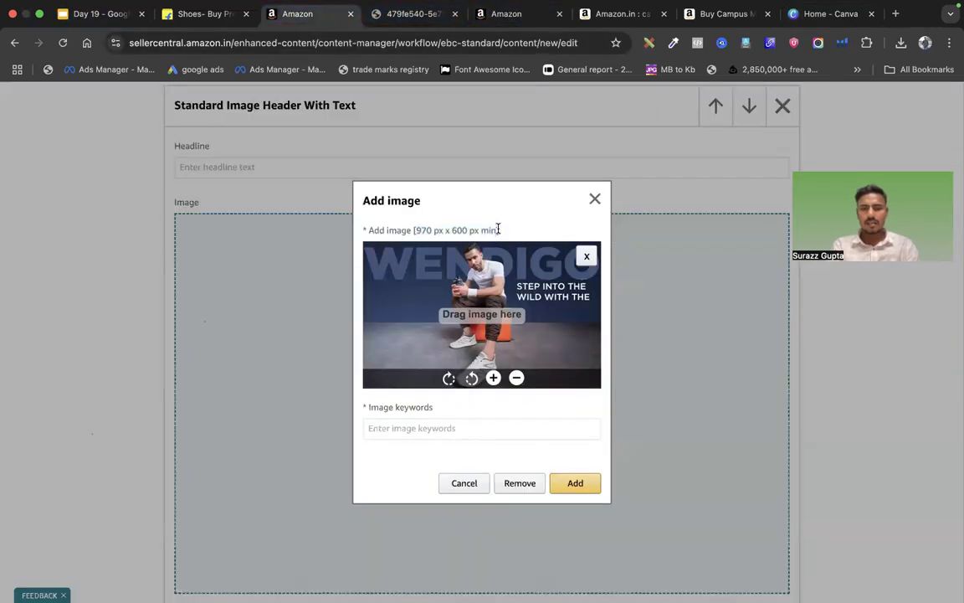
drag(415, 229, 447, 229)
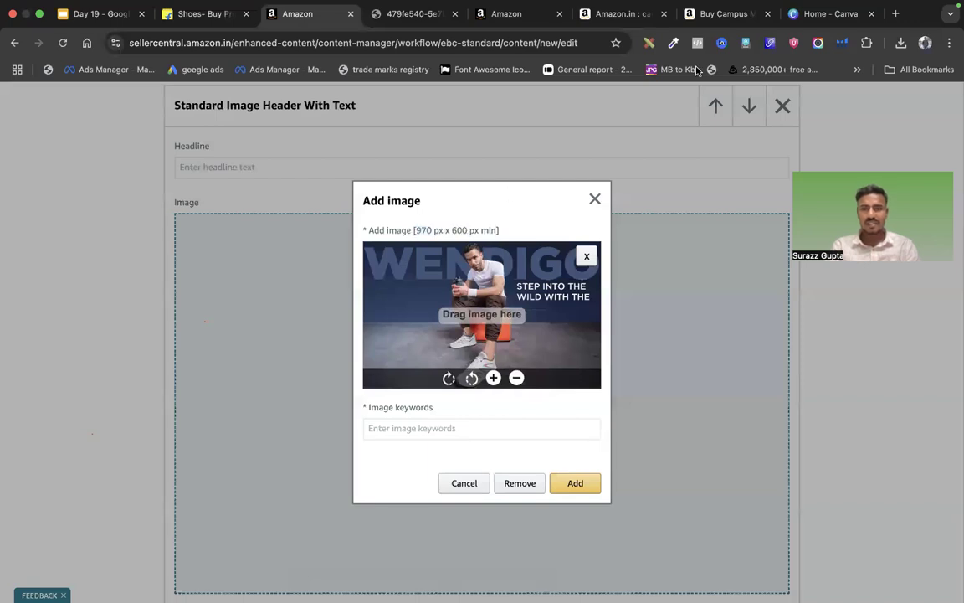
click(812, 16)
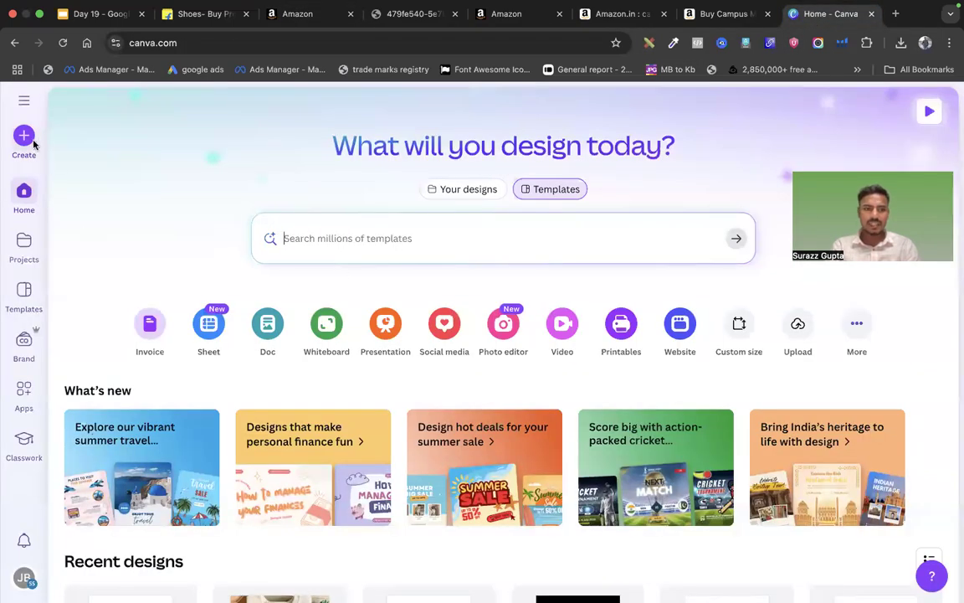
Create a 970 × 600 px custom-size design in Canva
click(32, 141)
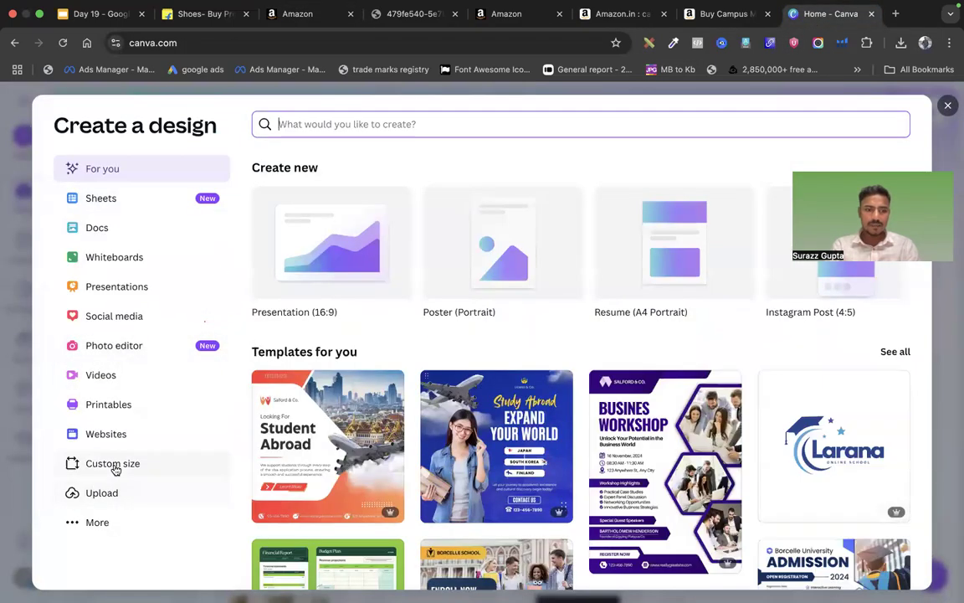
click(116, 466)
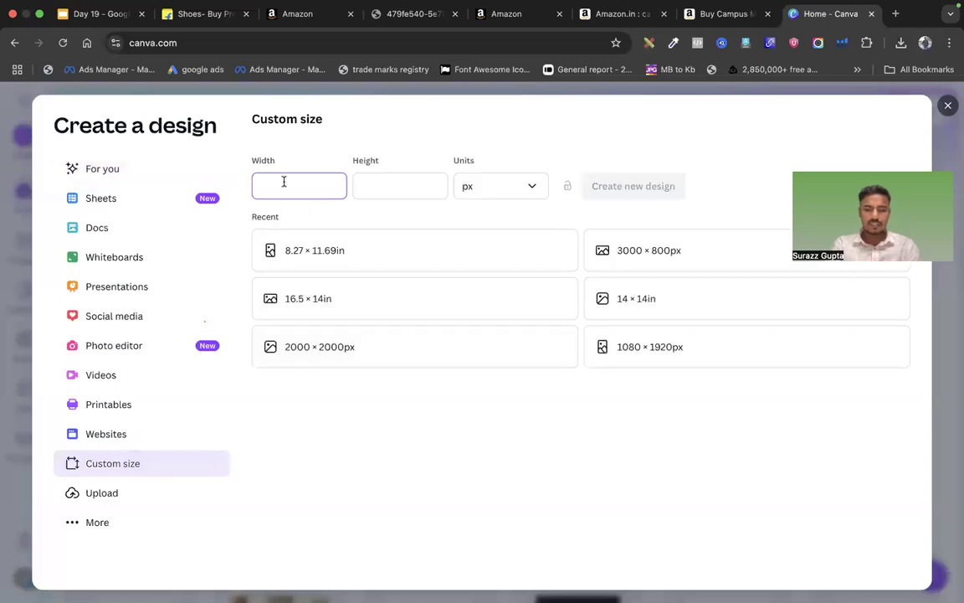
text(970)
click(378, 182)
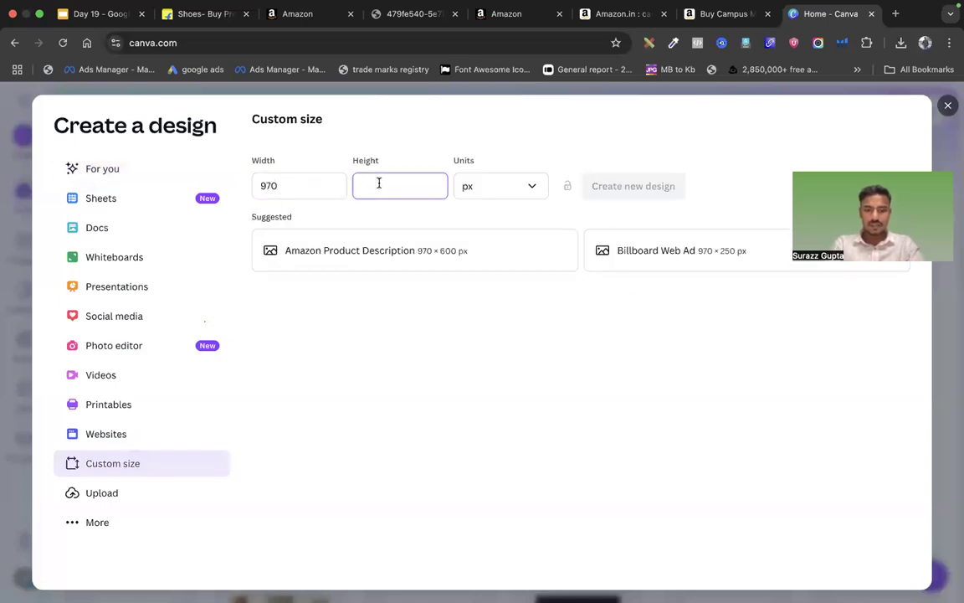
click(616, 187)
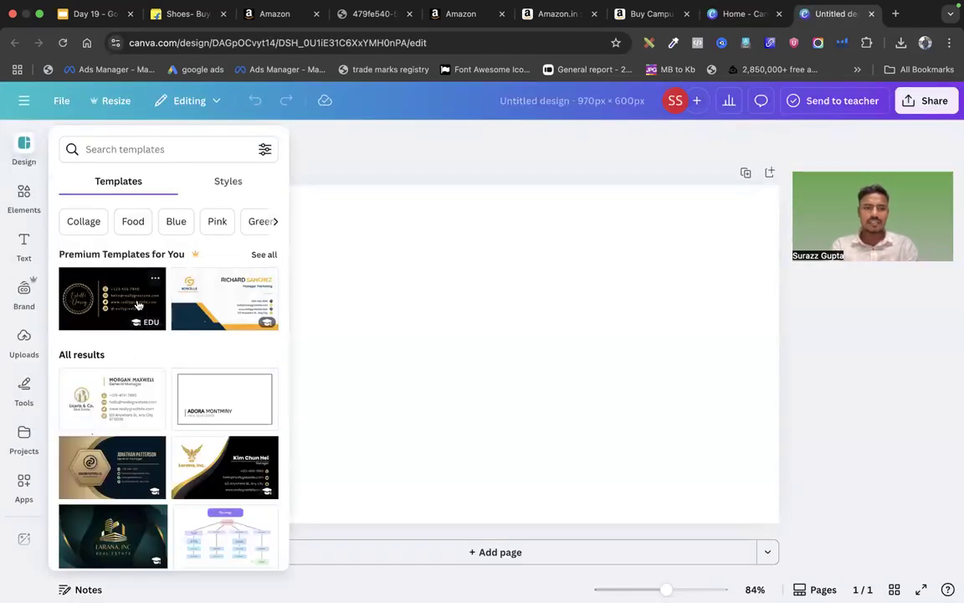
Try black-and-gold and Simple Corporate business card templates, then close the design and return to Seller Central
click(126, 278)
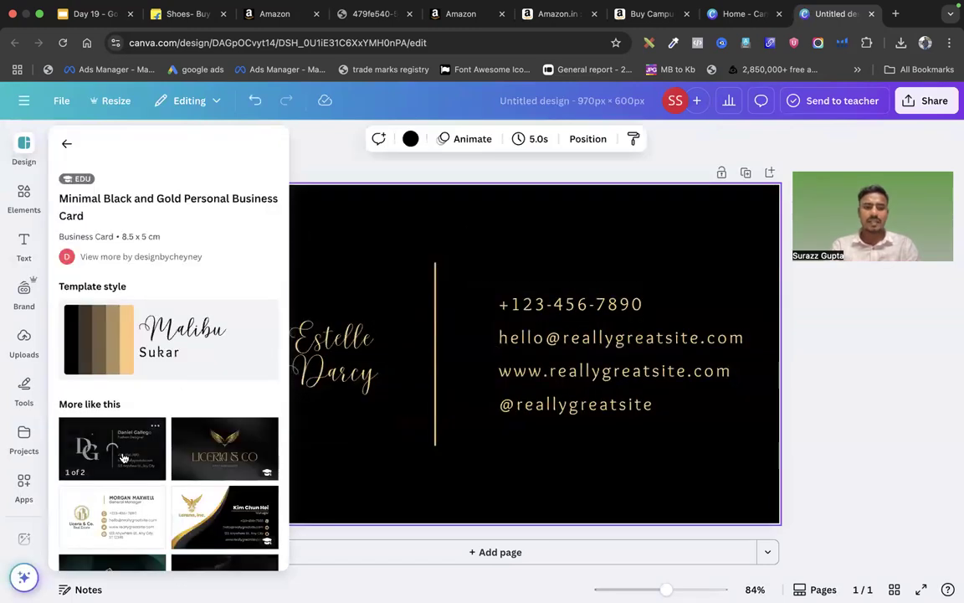
scroll(123, 458, down, 10)
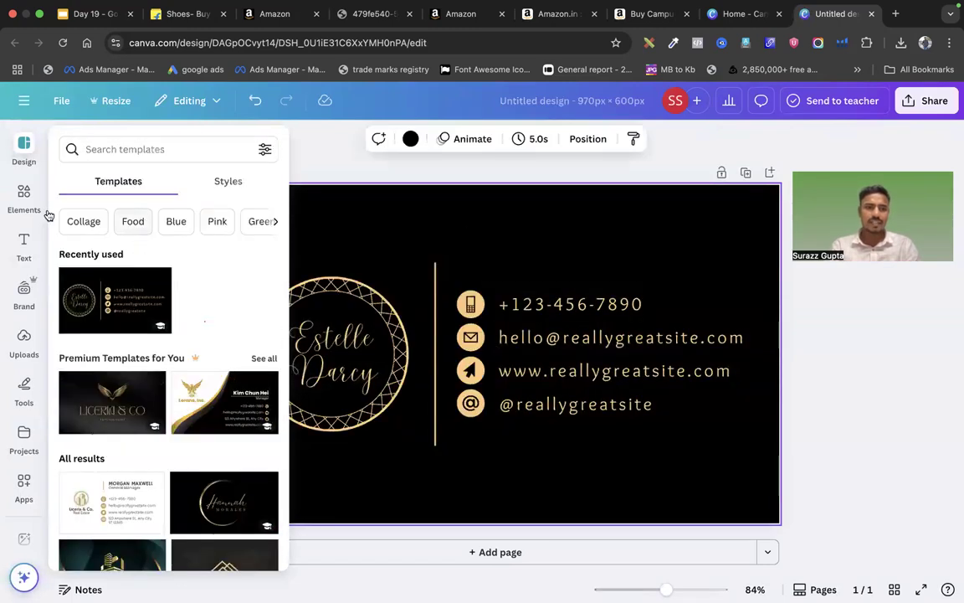
scroll(174, 396, down, 3)
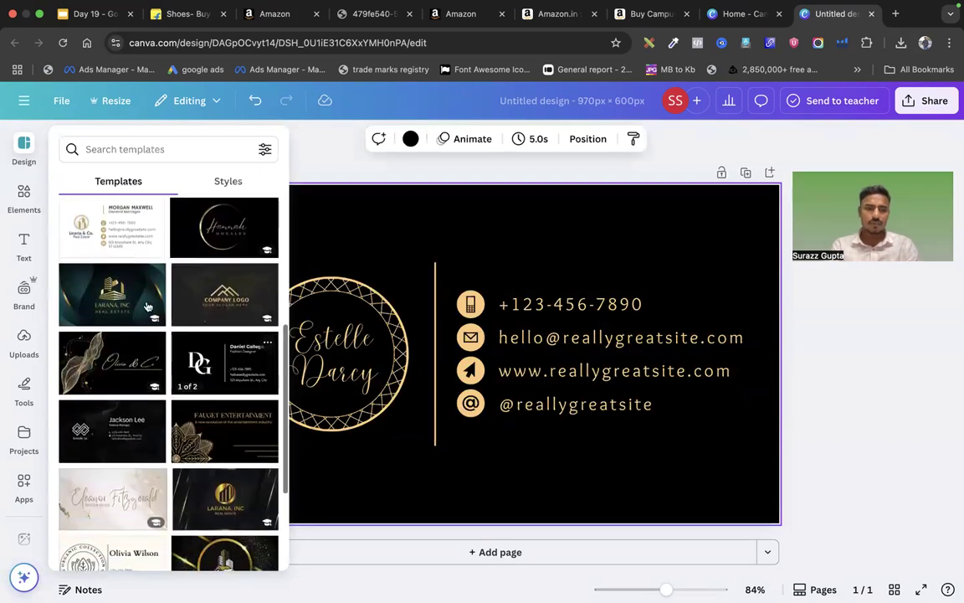
click(122, 220)
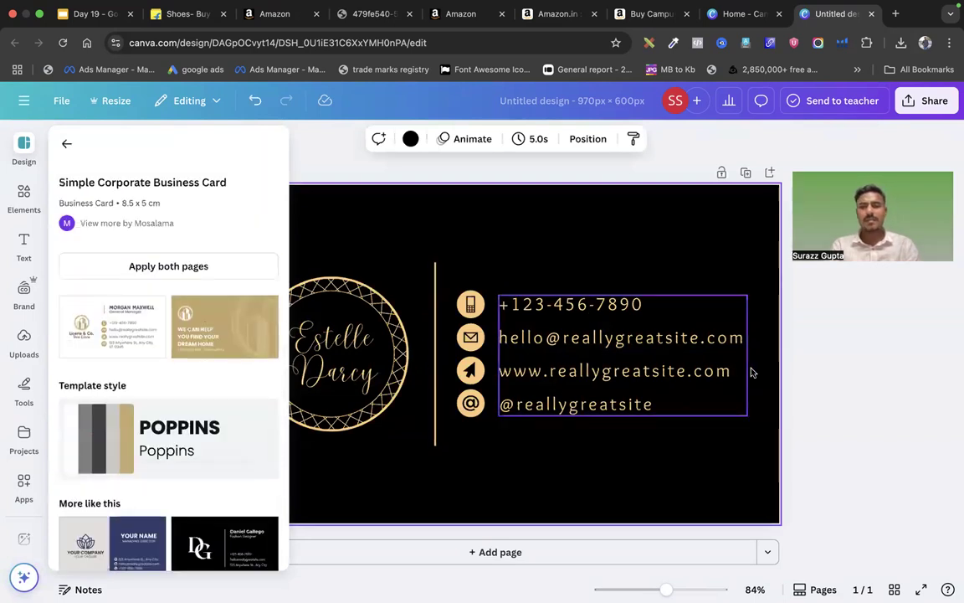
click(813, 123)
click(872, 15)
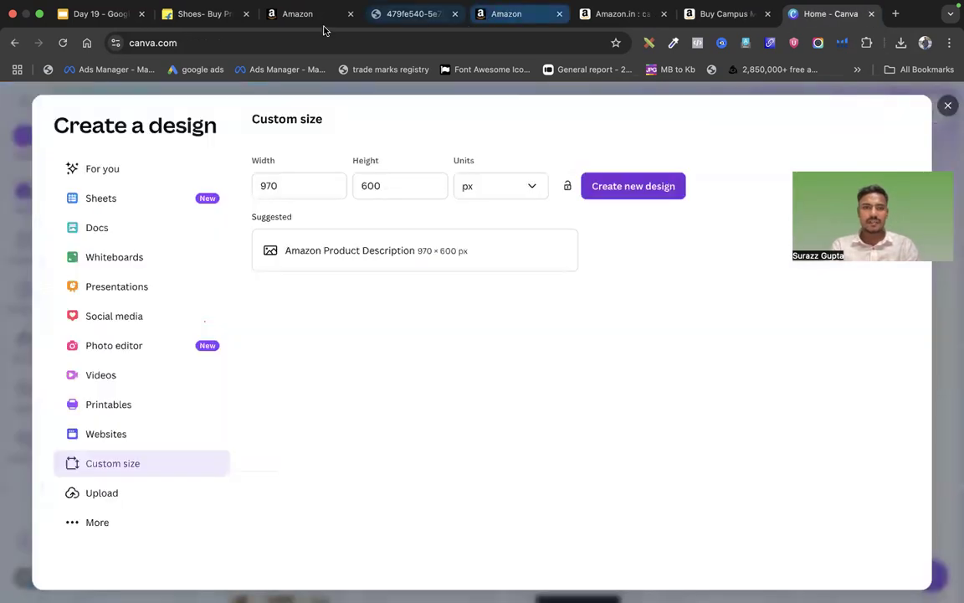
click(310, 14)
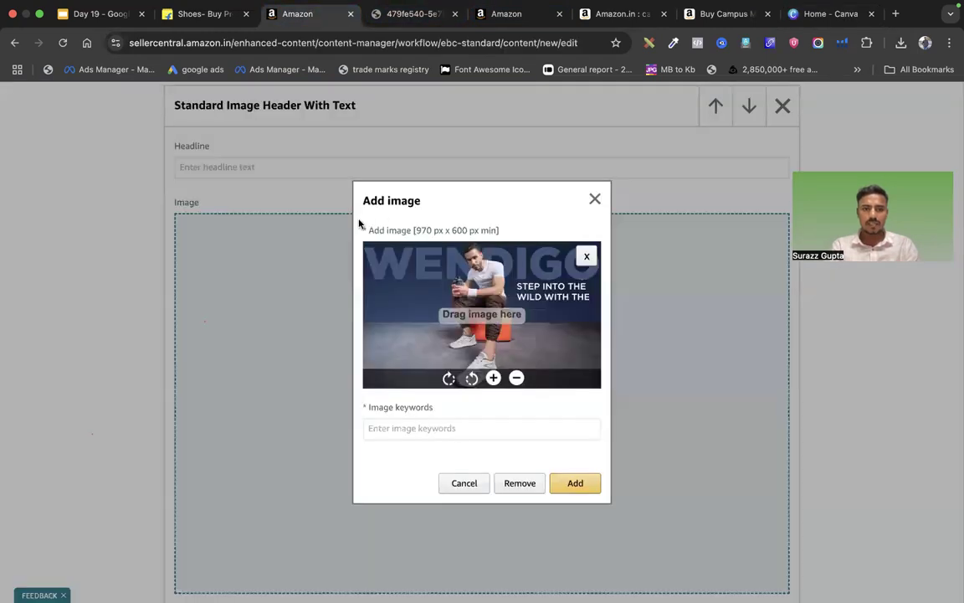
Add the WENDIGO banner to the header module with keywords 'banner 1'
click(576, 484)
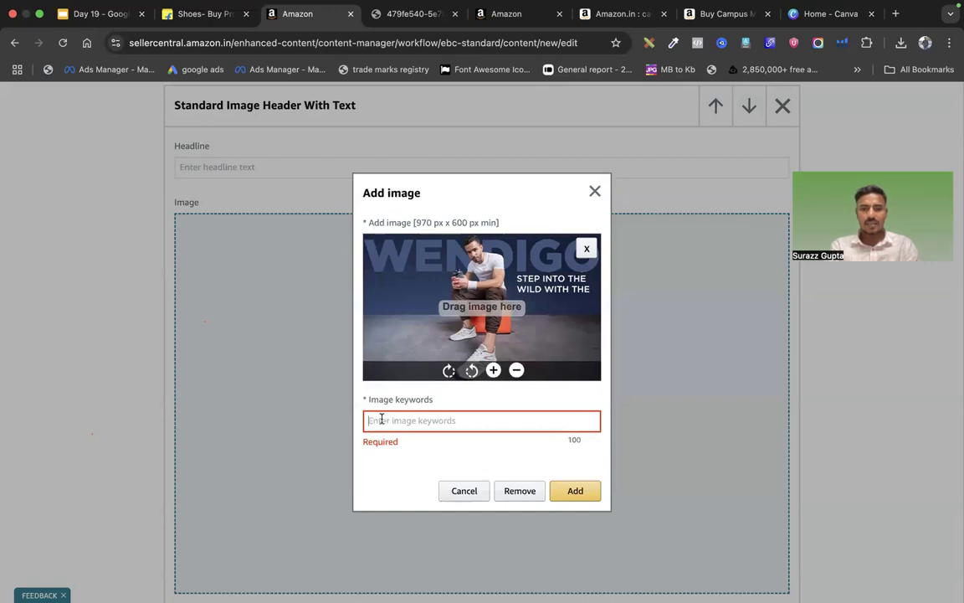
text(banner 1)
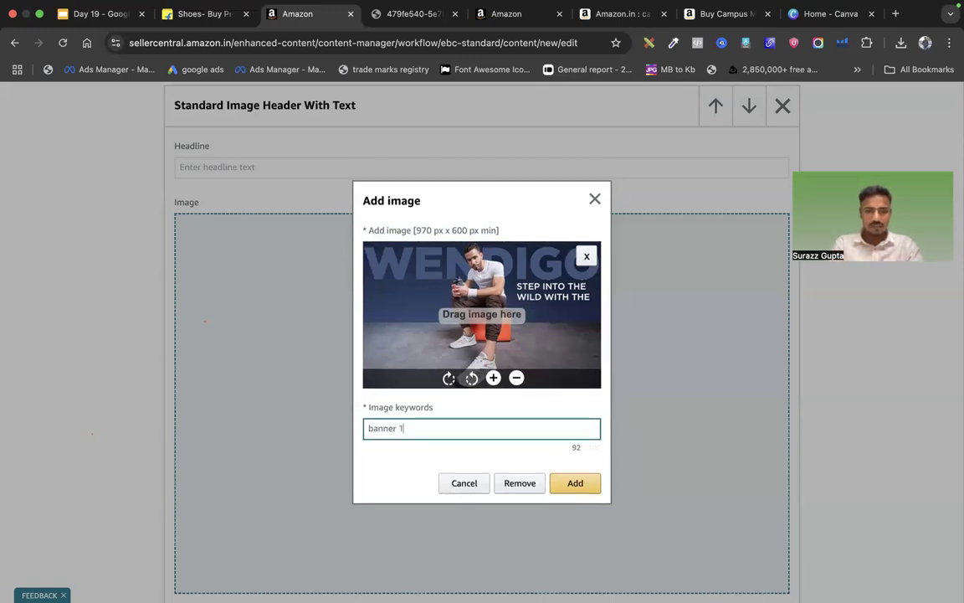
click(576, 483)
scroll(592, 370, down, 3)
scroll(611, 362, up, 6)
scroll(609, 362, up, 3)
Preview the content at desktop size and compare it with the live WENDIGO product page
click(82, 282)
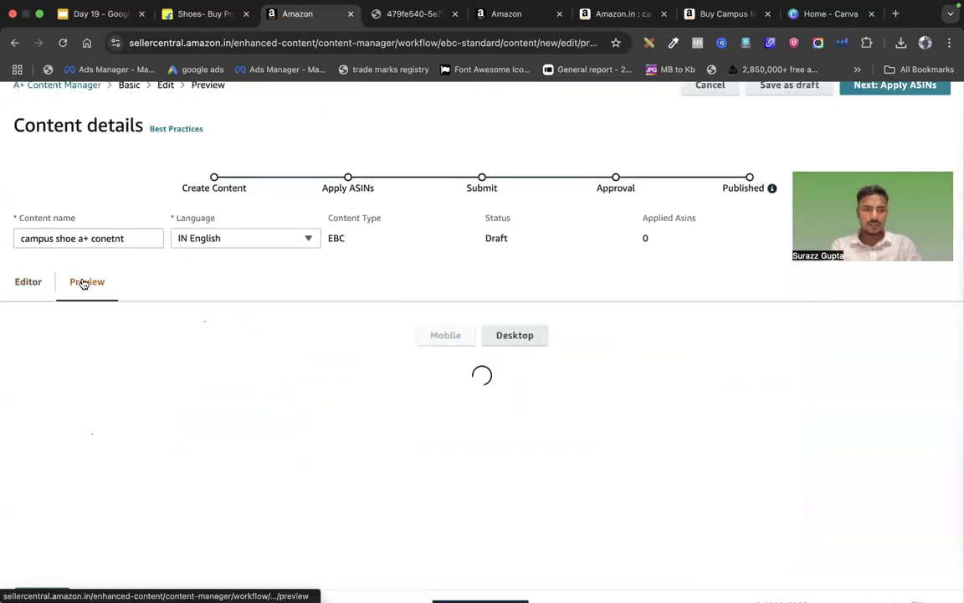
scroll(524, 401, down, 1)
scroll(523, 400, down, 1)
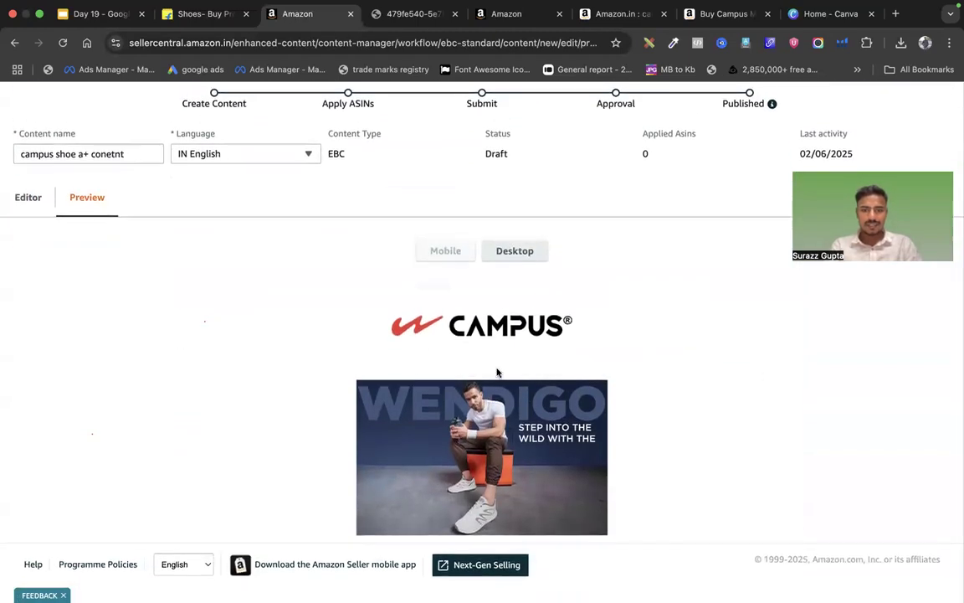
click(508, 252)
scroll(443, 371, down, 5)
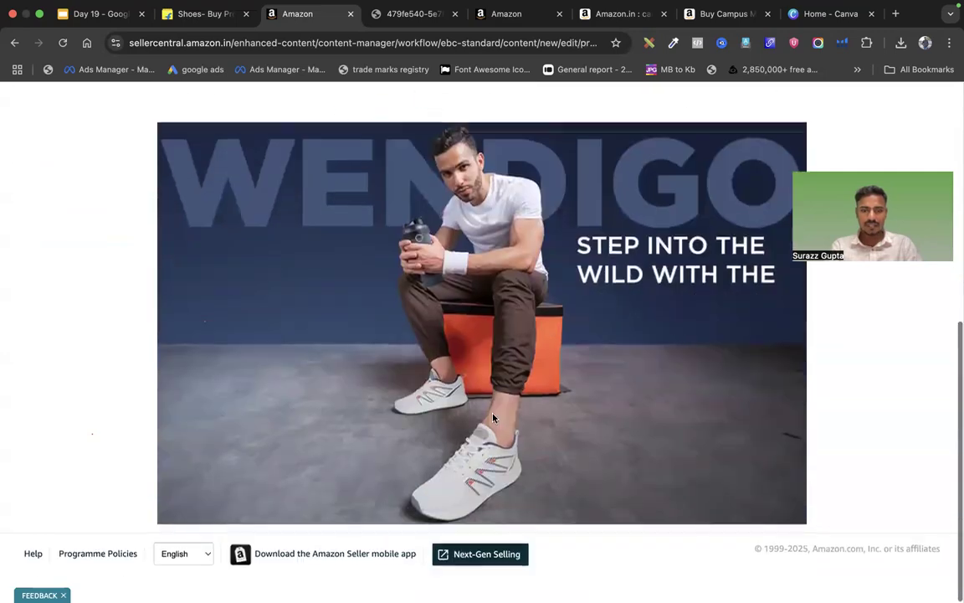
click(719, 9)
scroll(586, 327, up, 5)
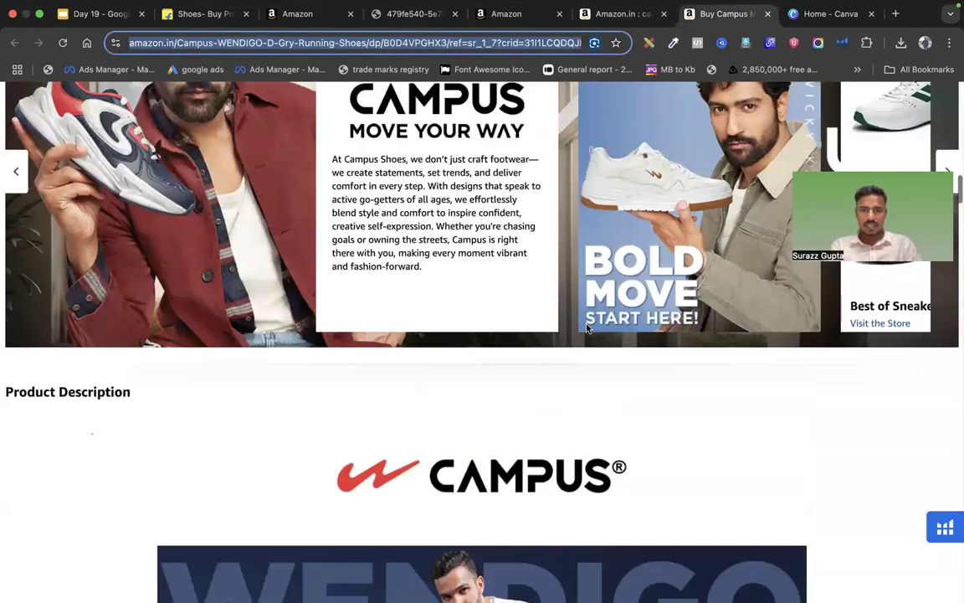
scroll(585, 327, down, 10)
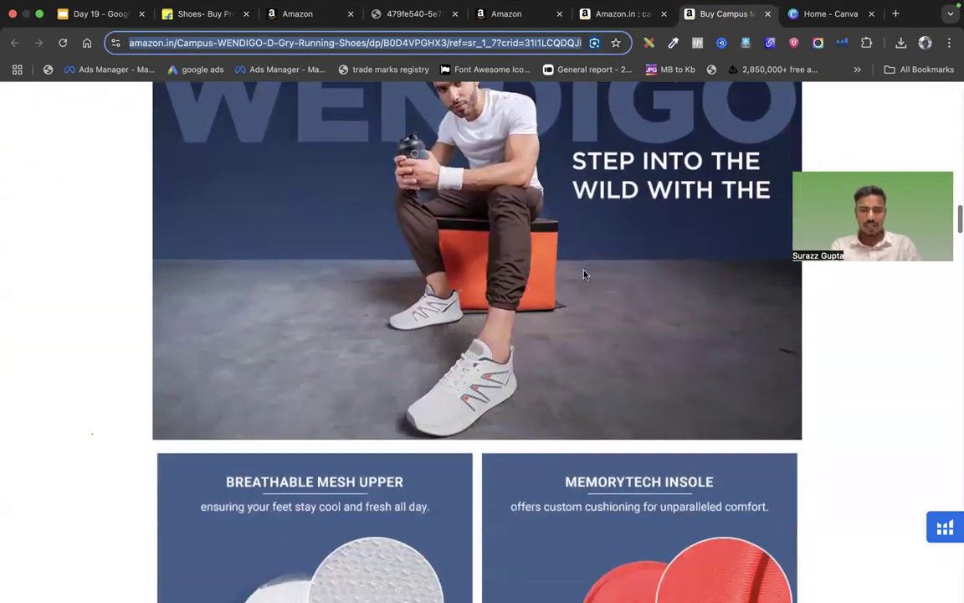
scroll(584, 269, down, 2)
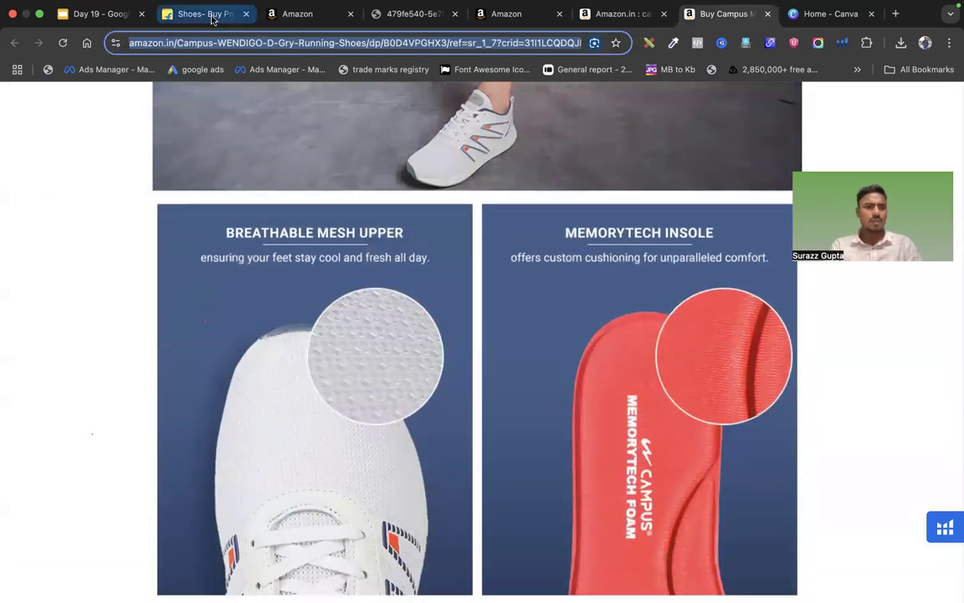
Return to the editor and scroll through the logo and banner modules
click(294, 19)
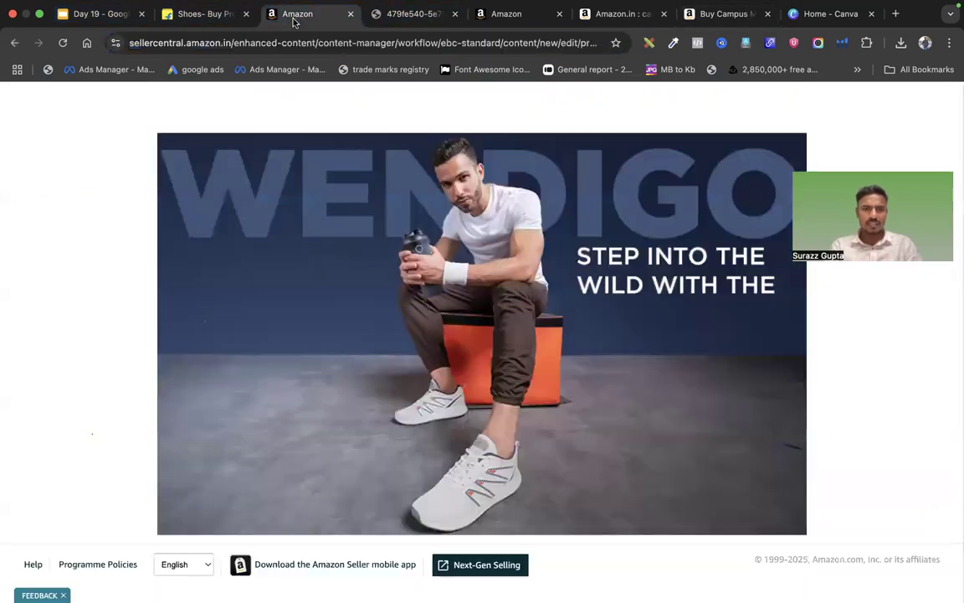
scroll(485, 310, up, 5)
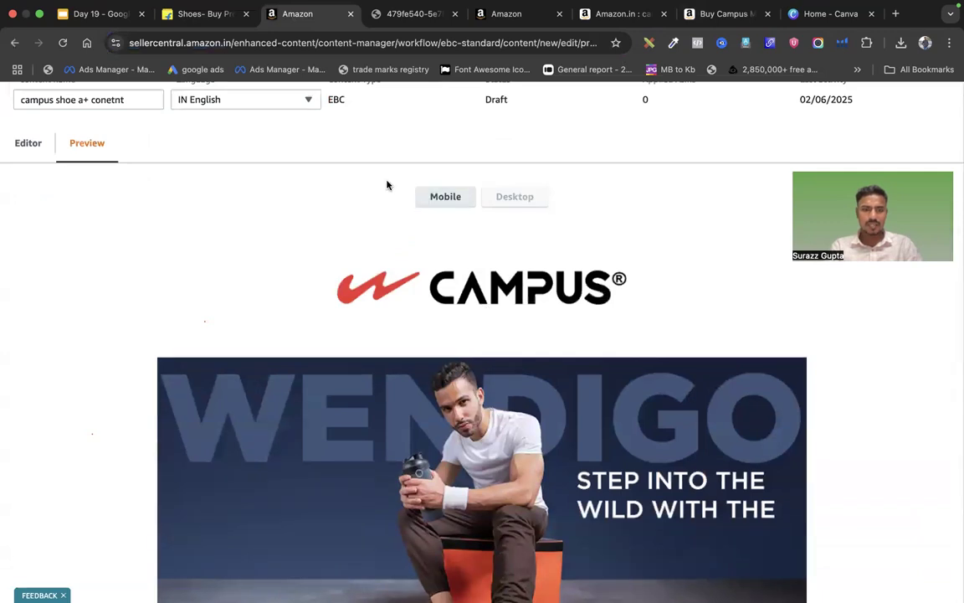
click(28, 142)
scroll(494, 376, down, 6)
scroll(495, 377, up, 3)
scroll(495, 376, down, 10)
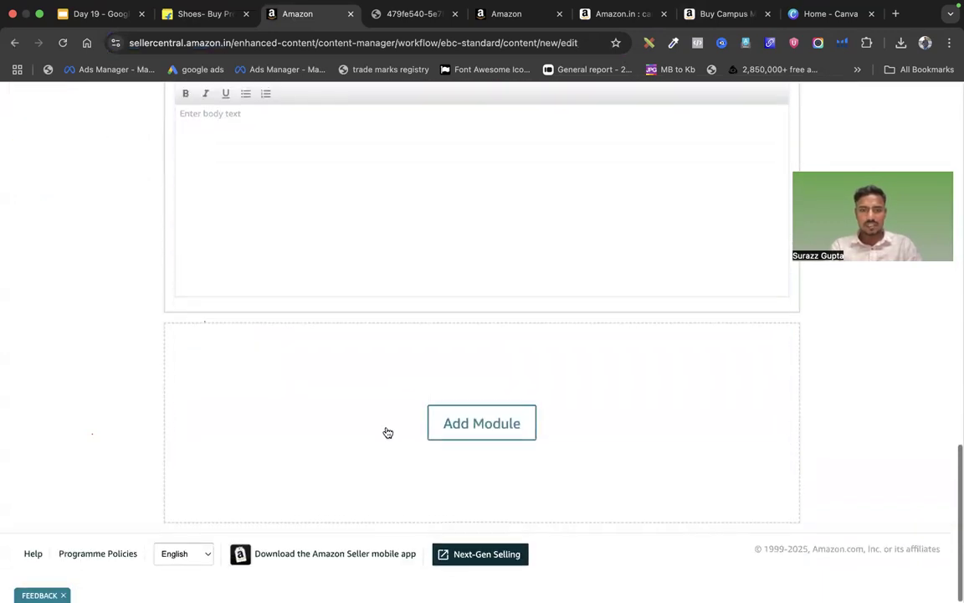
scroll(316, 163, up, 3)
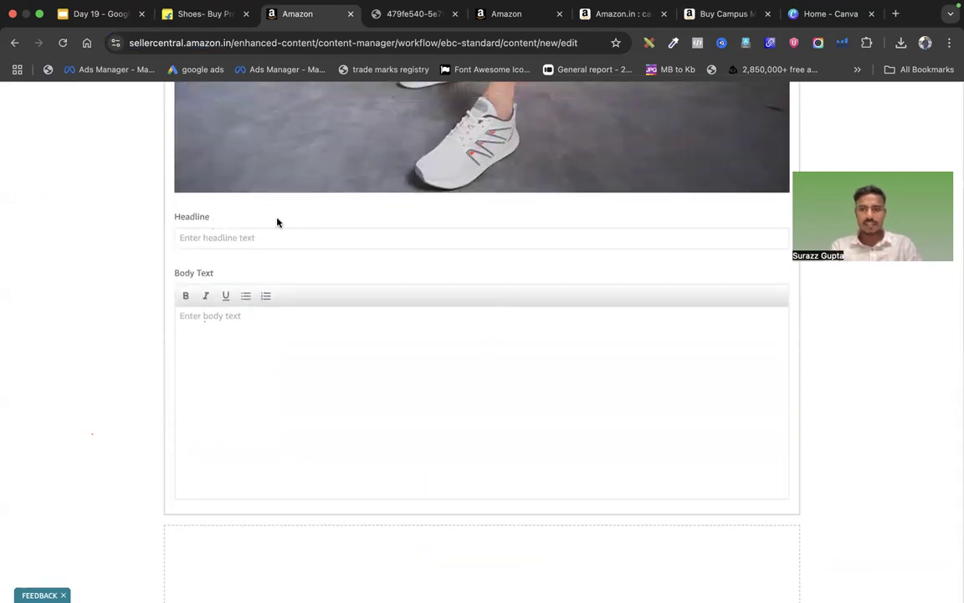
scroll(357, 329, down, 1)
scroll(368, 224, up, 3)
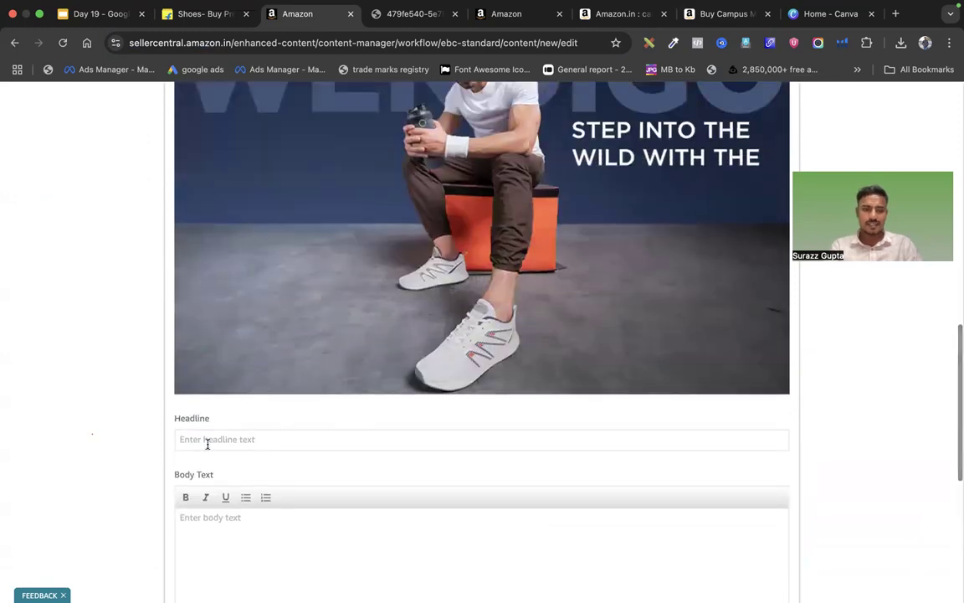
scroll(270, 444, down, 5)
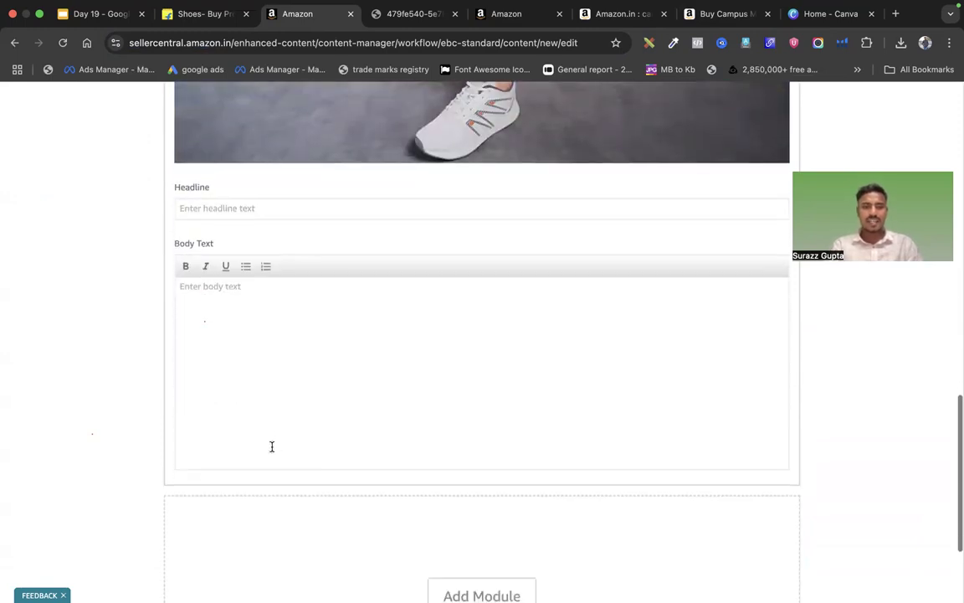
Add a Standard Image Header With Text module holding the Breathable Mesh Upper and Memorytech Insole banner
click(449, 435)
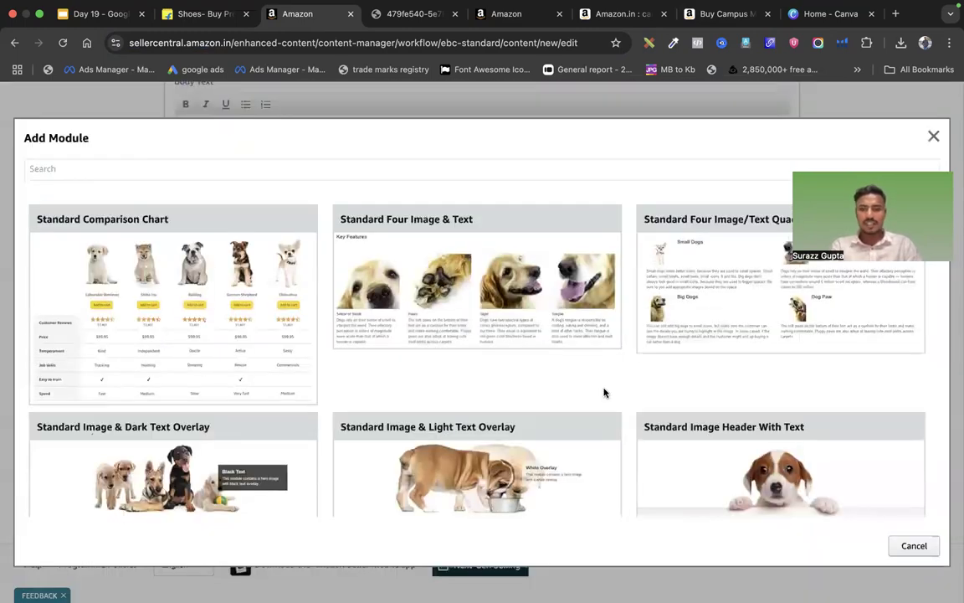
scroll(609, 385, down, 4)
click(751, 221)
scroll(636, 500, down, 3)
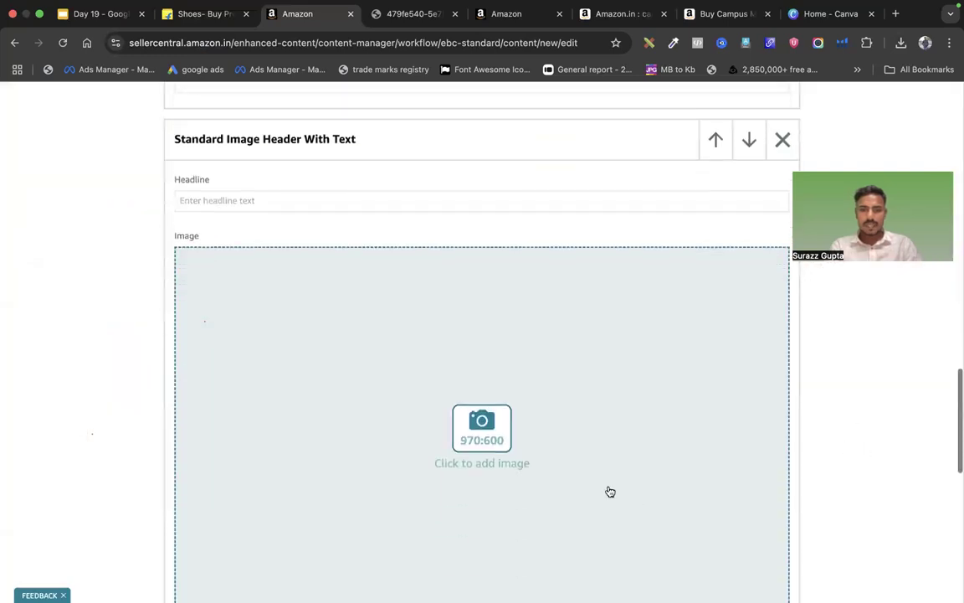
click(496, 448)
click(900, 42)
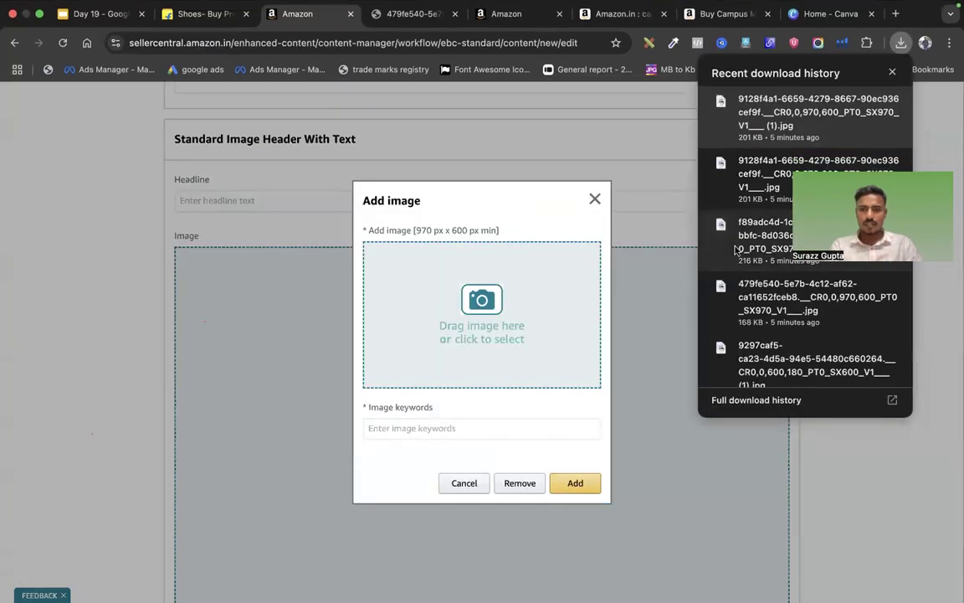
click(513, 324)
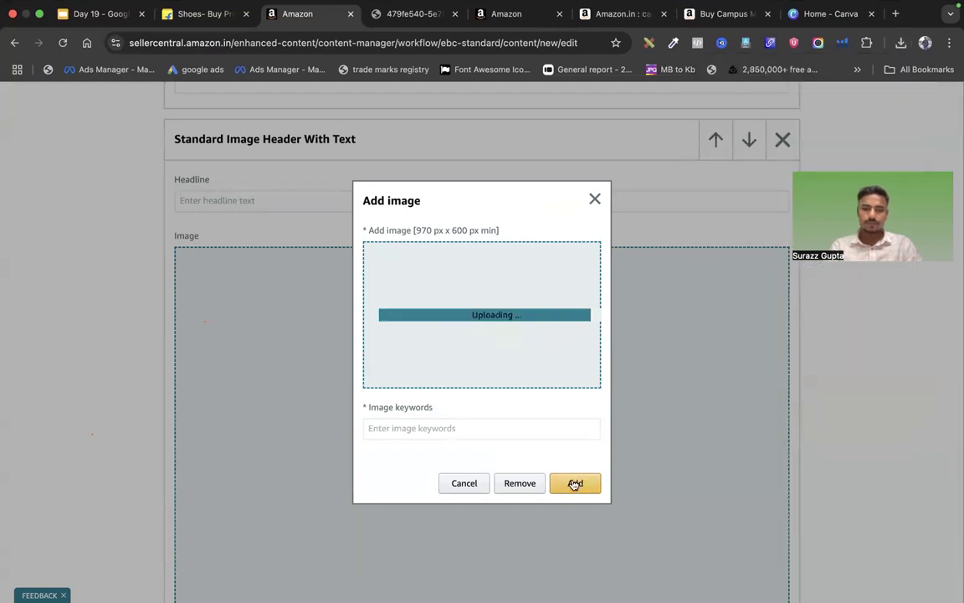
click(483, 426)
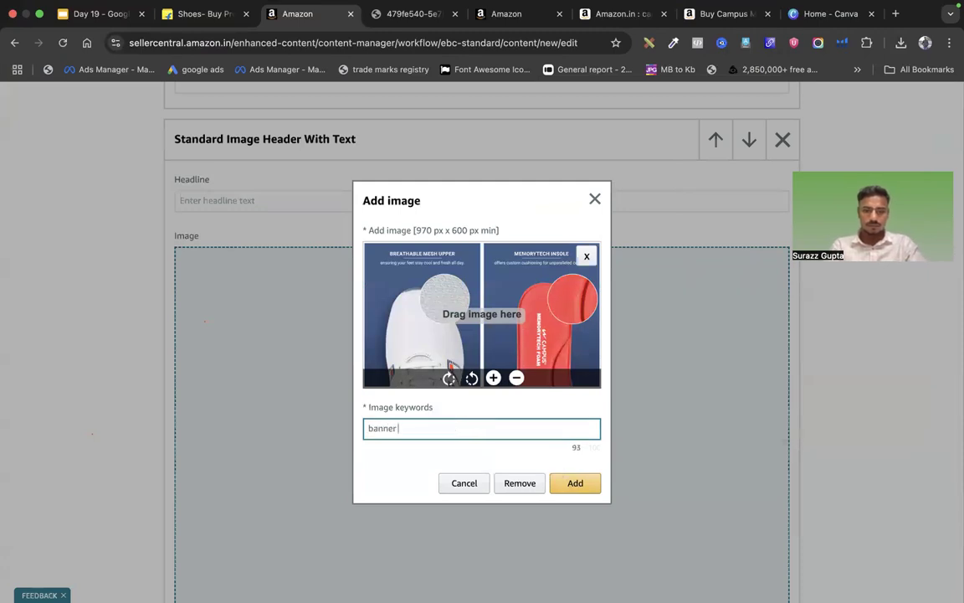
click(576, 483)
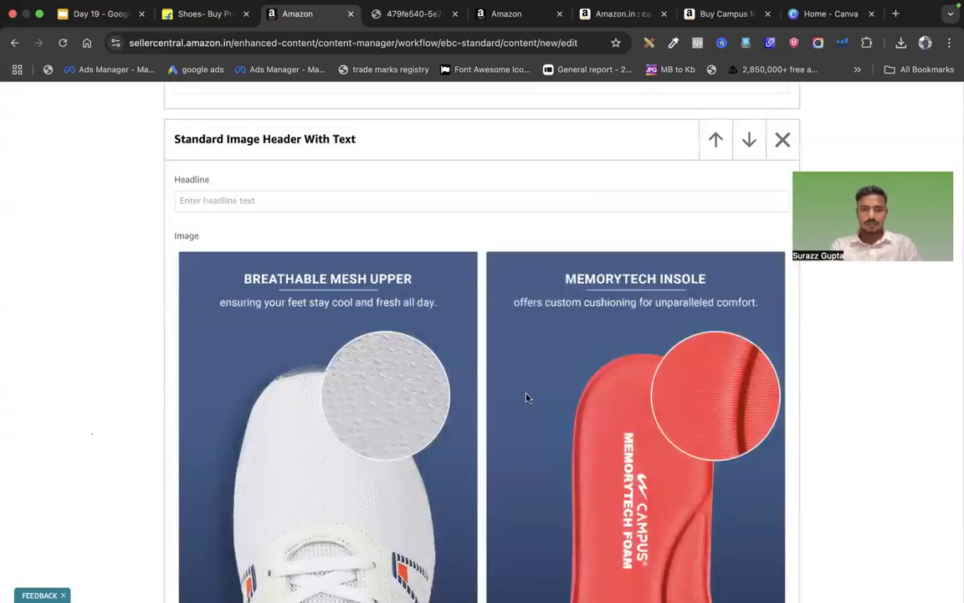
scroll(526, 397, up, 20)
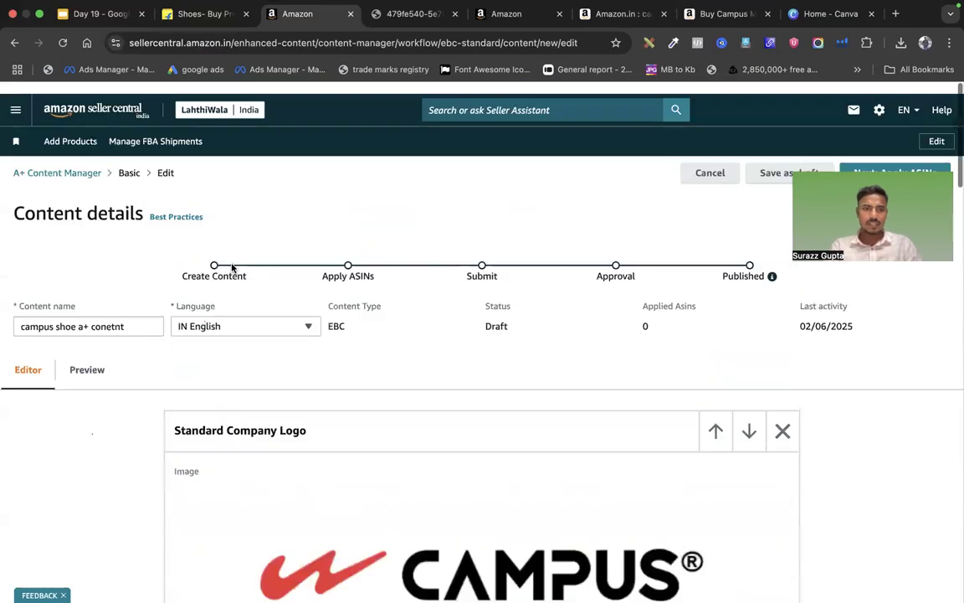
click(109, 369)
scroll(522, 392, down, 5)
scroll(521, 390, down, 2)
scroll(520, 388, up, 2)
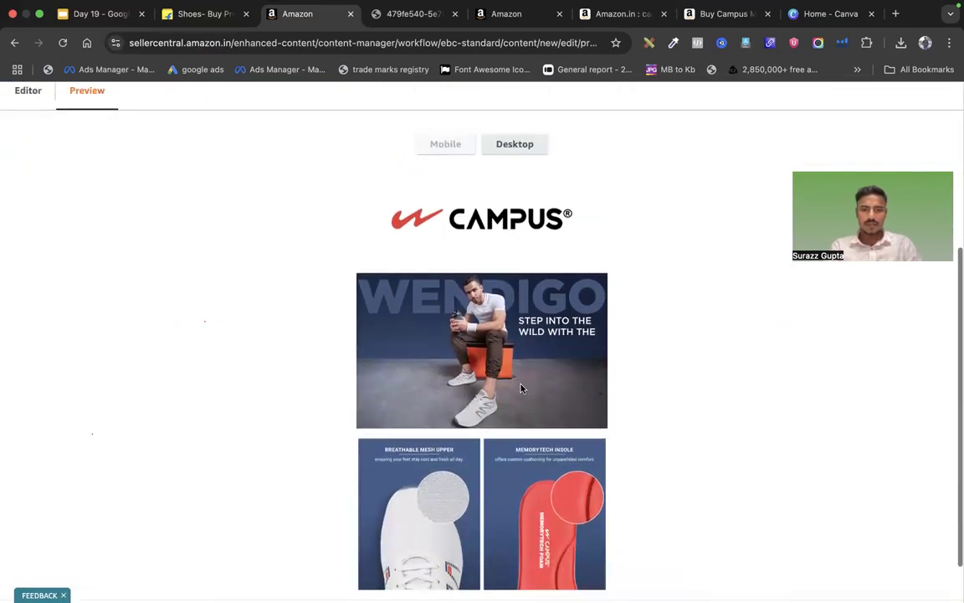
click(512, 147)
scroll(538, 361, down, 8)
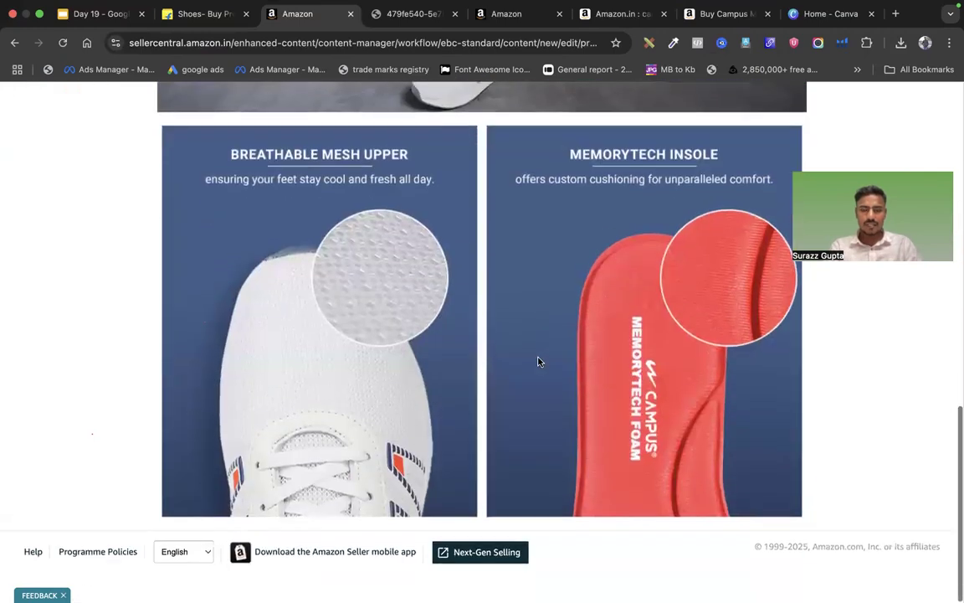
scroll(538, 362, up, 15)
click(34, 357)
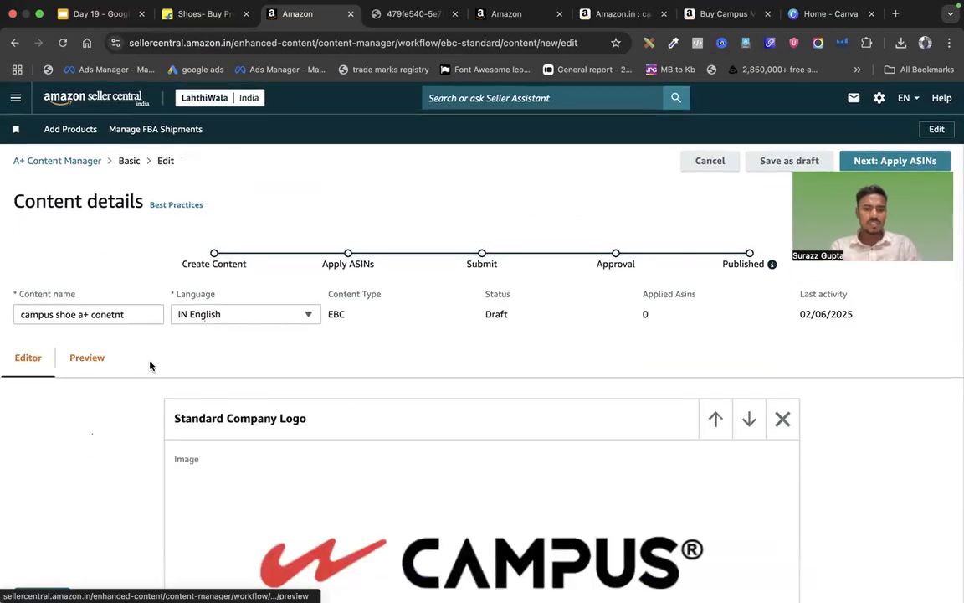
scroll(519, 393, down, 20)
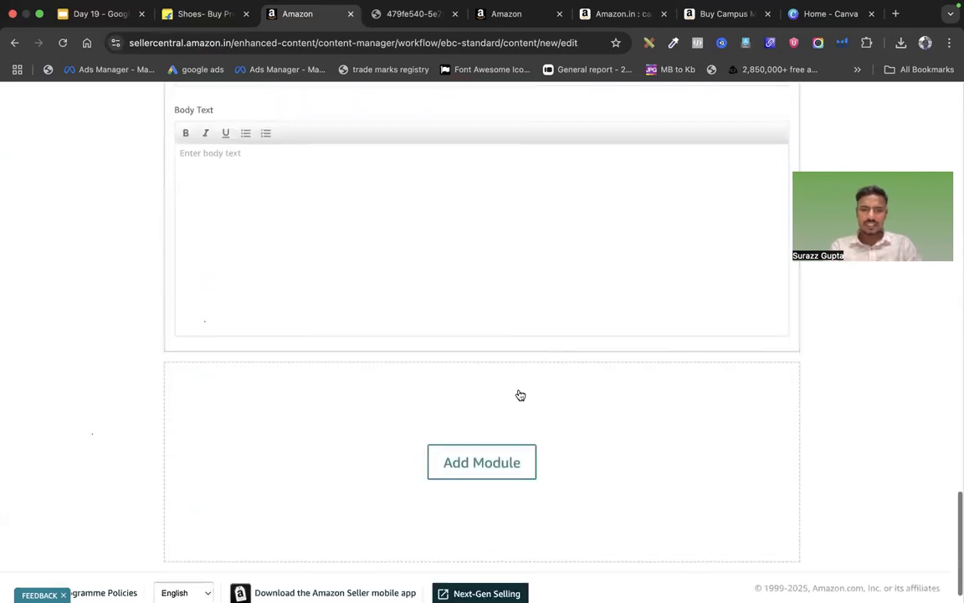
Add a third Standard Image Header With Text module with the anti-slip outsole banner, keyworded 'banner 3'
click(478, 456)
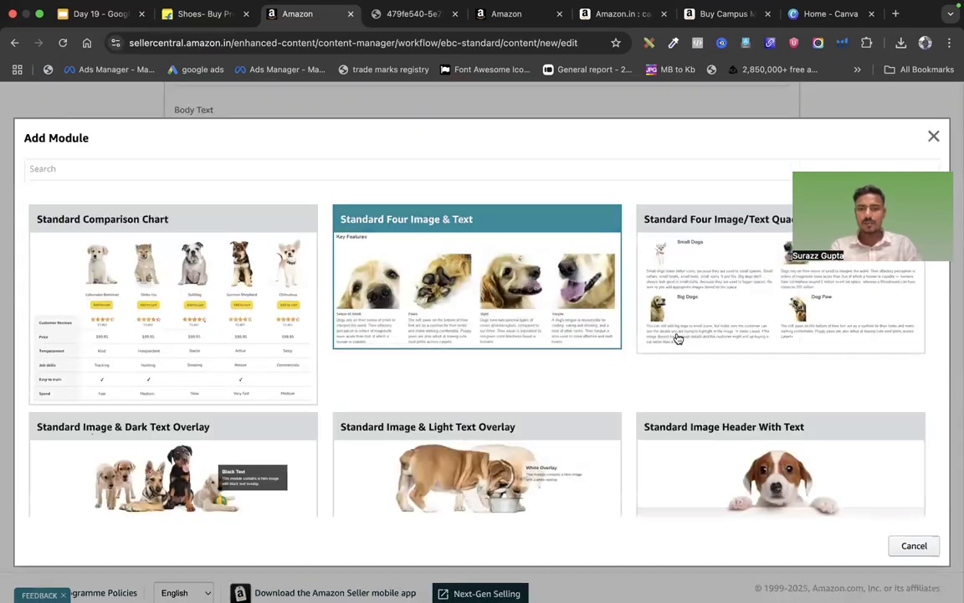
click(737, 434)
scroll(631, 324, down, 3)
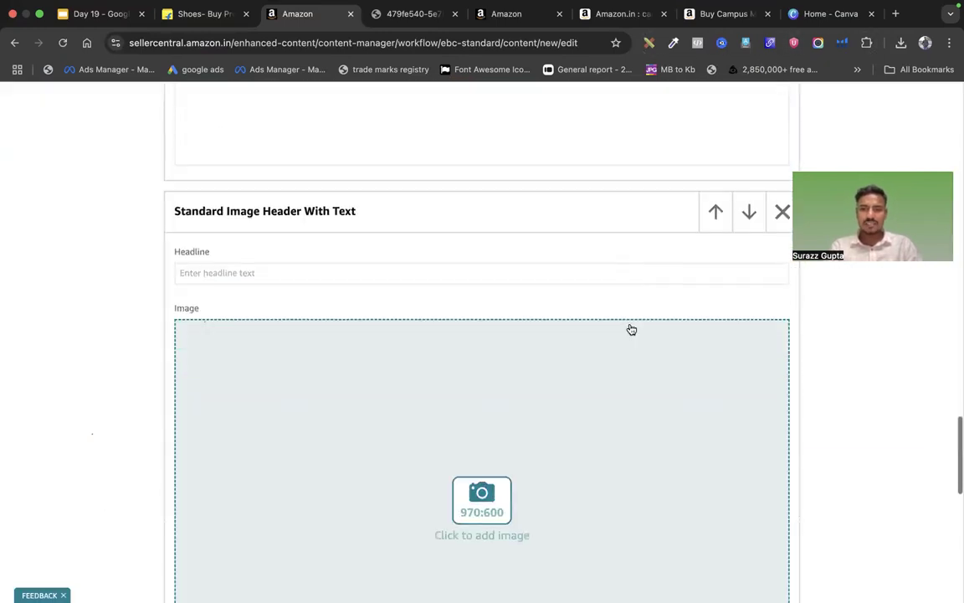
click(464, 490)
click(901, 42)
drag(796, 172, 472, 327)
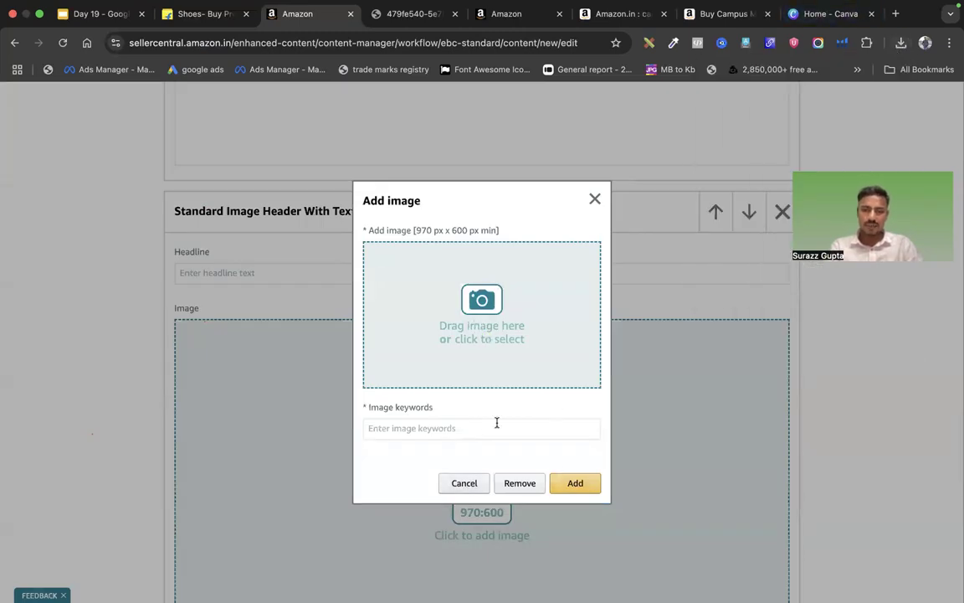
click(471, 429)
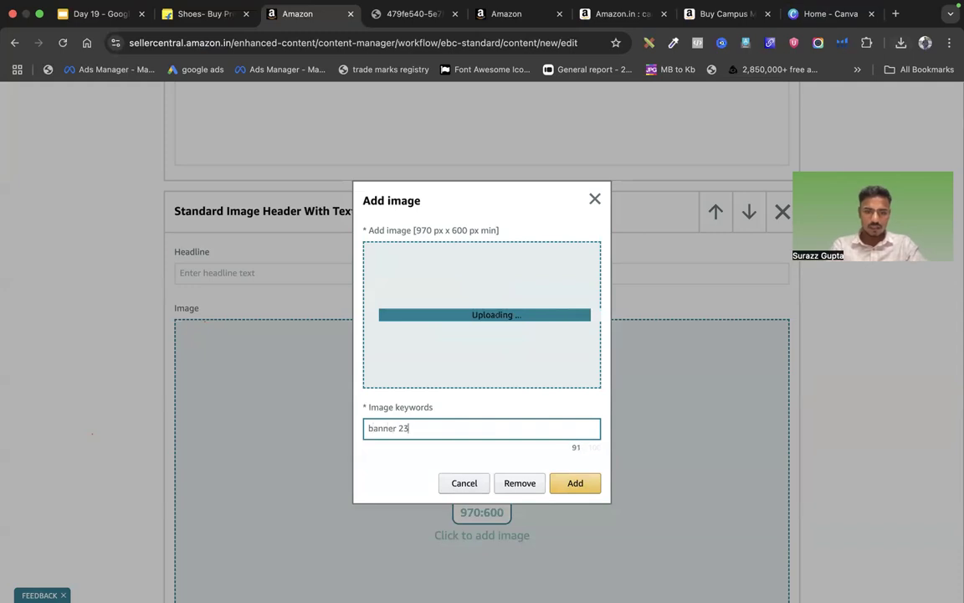
click(568, 483)
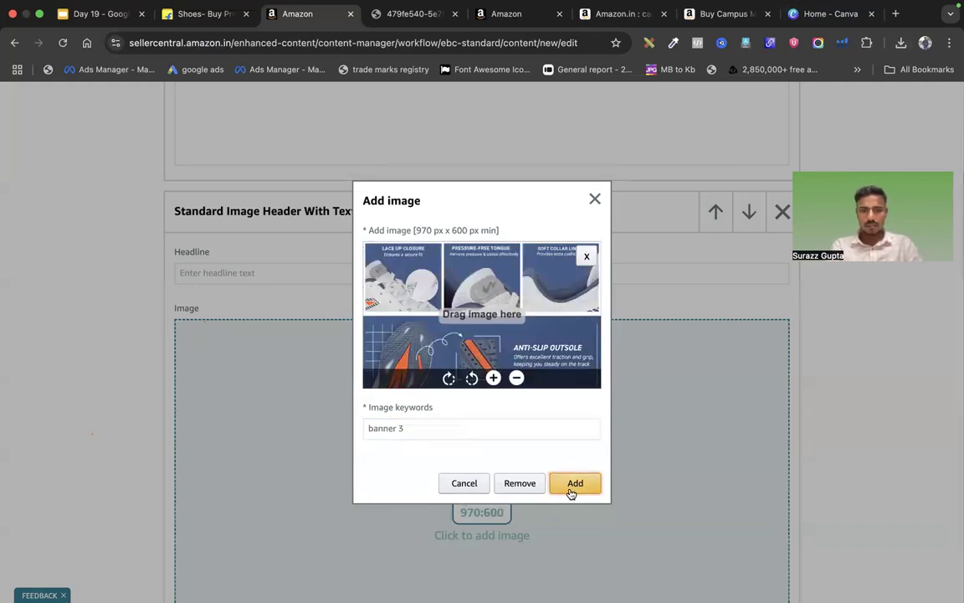
click(570, 486)
scroll(652, 469, down, 5)
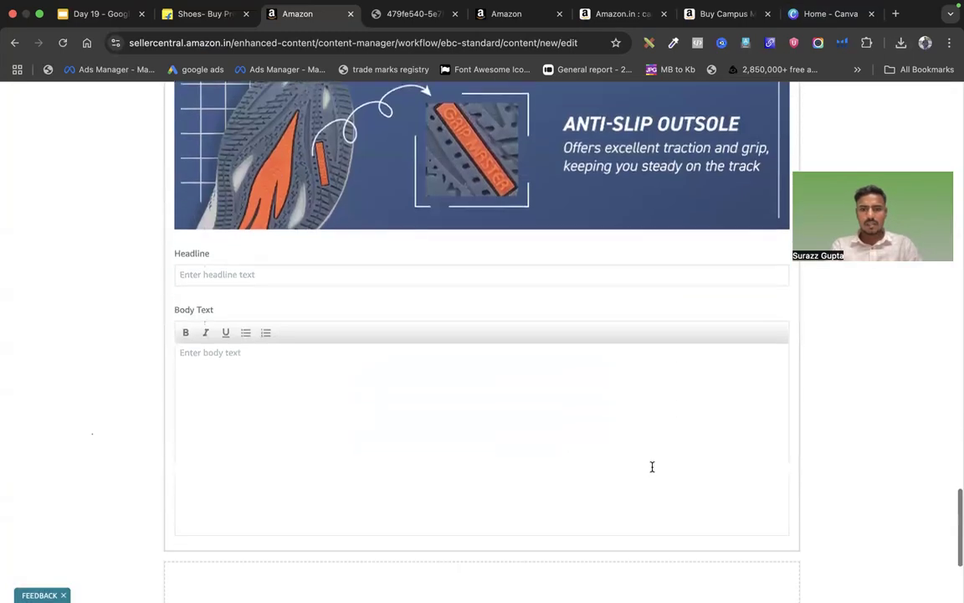
scroll(652, 468, up, 3)
scroll(652, 469, down, 5)
Add a Standard Four Image & Text module to the page
scroll(652, 467, down, 3)
click(500, 419)
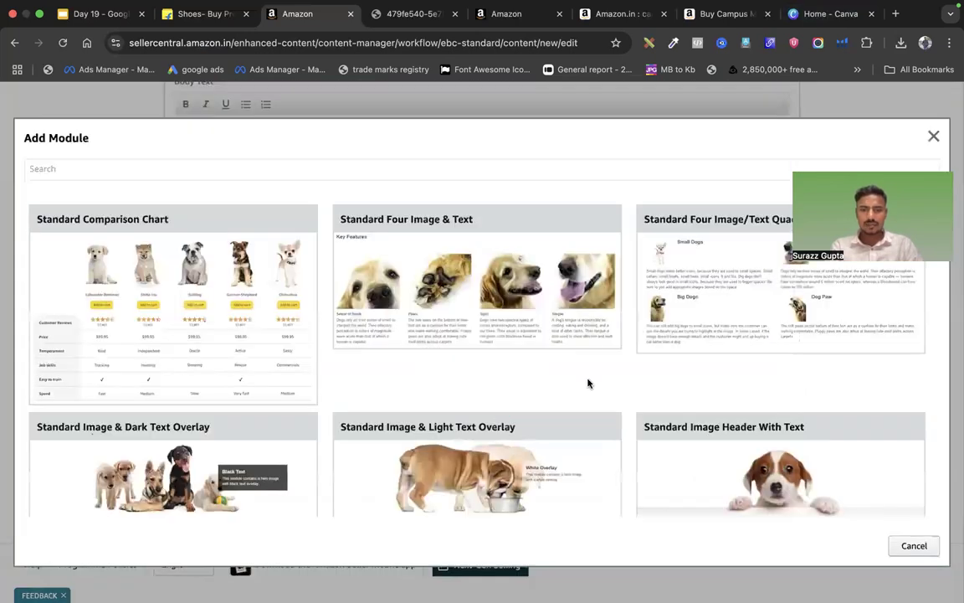
scroll(588, 384, down, 1)
click(471, 252)
scroll(688, 450, down, 3)
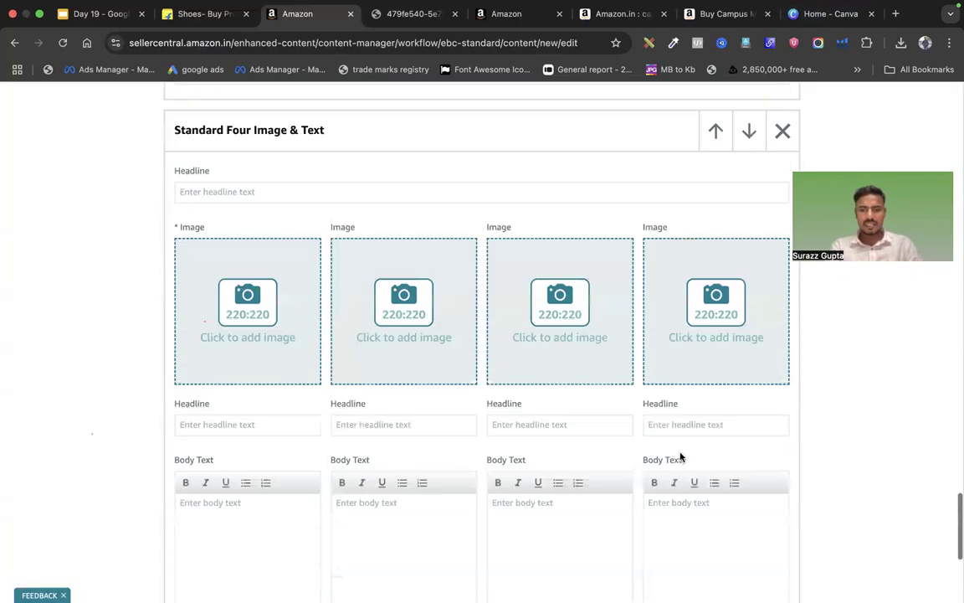
Place the yellow lac bangles photo from the Asset Library in the first image slot
click(283, 338)
click(489, 289)
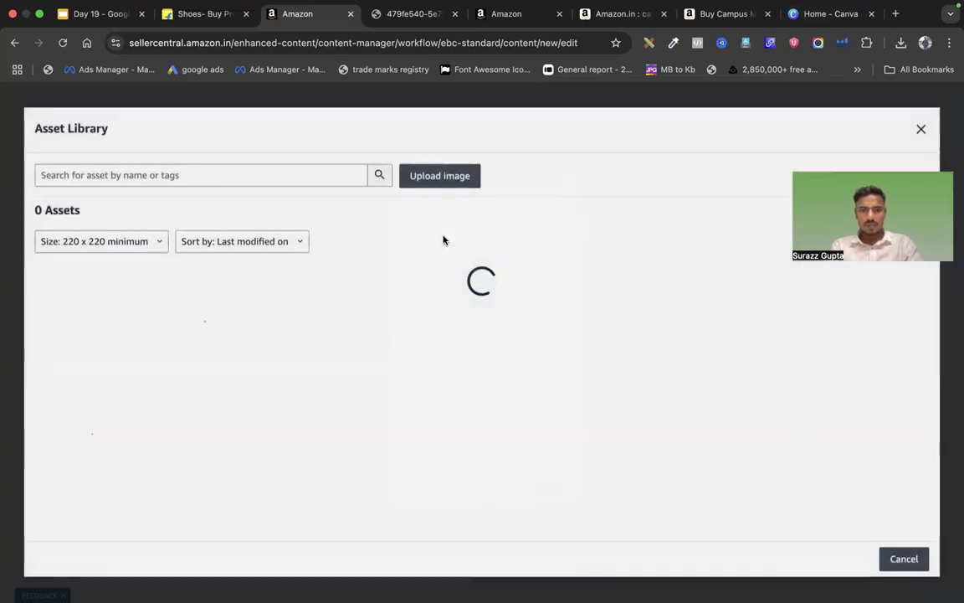
scroll(611, 466, down, 1)
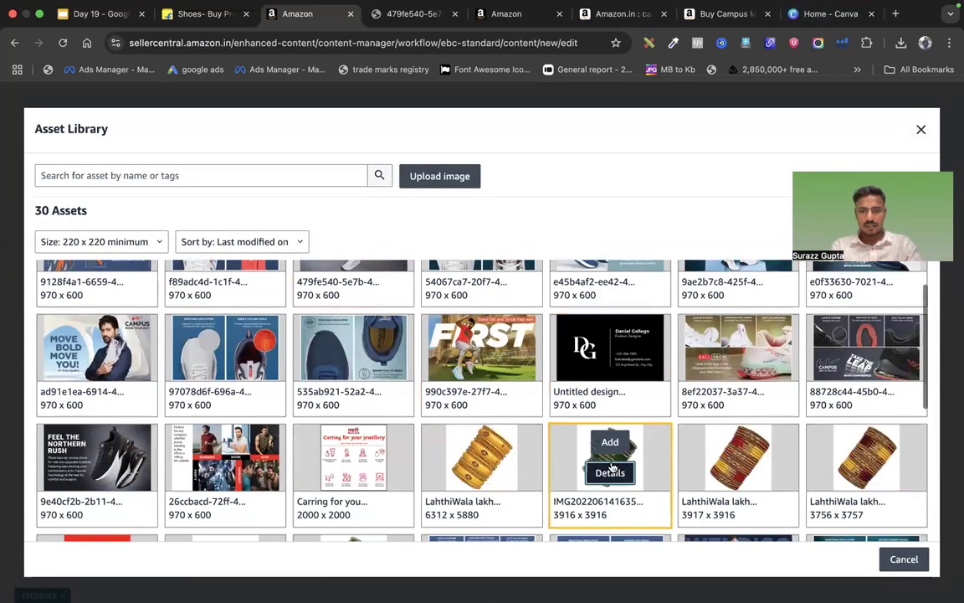
click(611, 467)
click(476, 318)
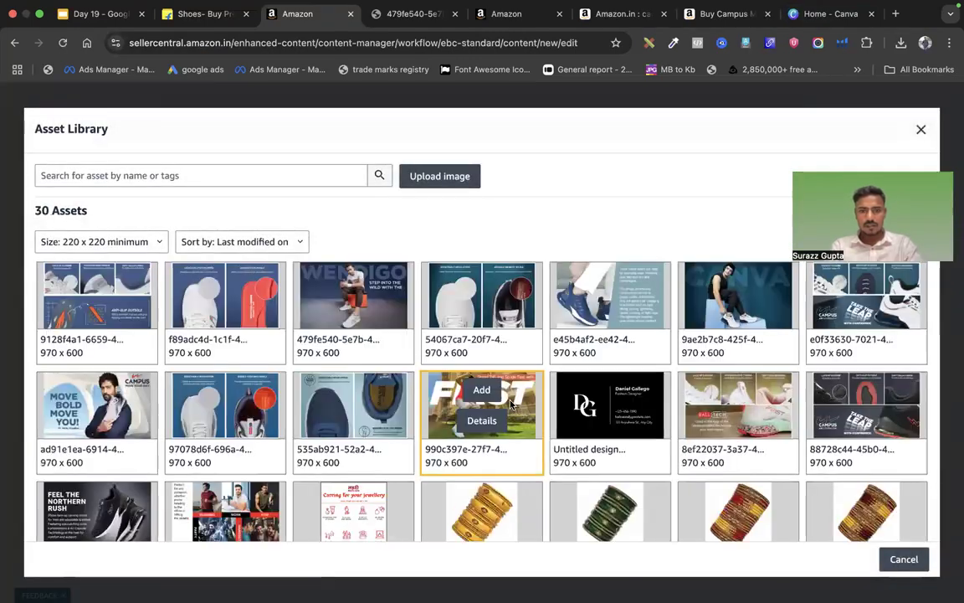
scroll(481, 334, down, 2)
click(482, 319)
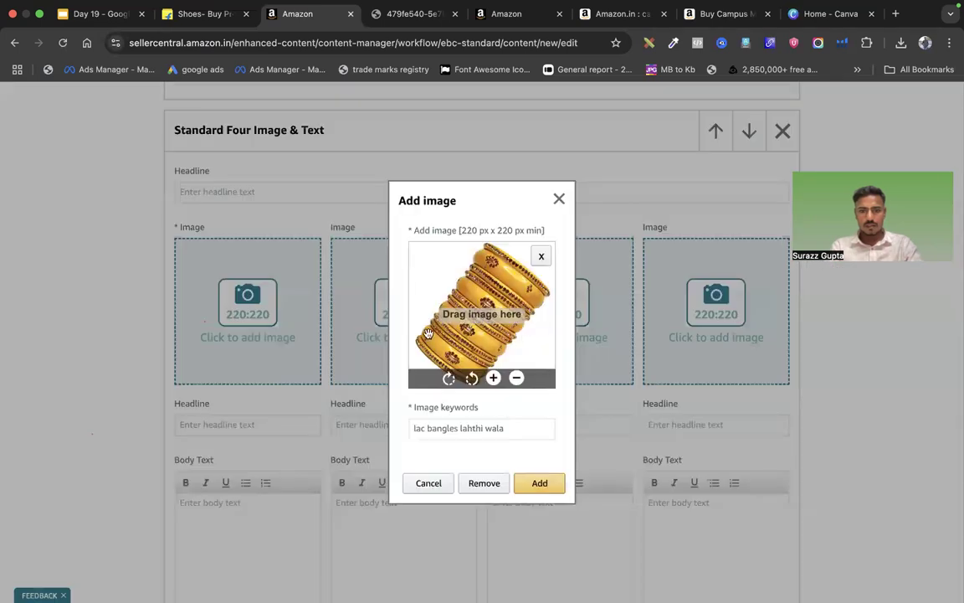
click(536, 483)
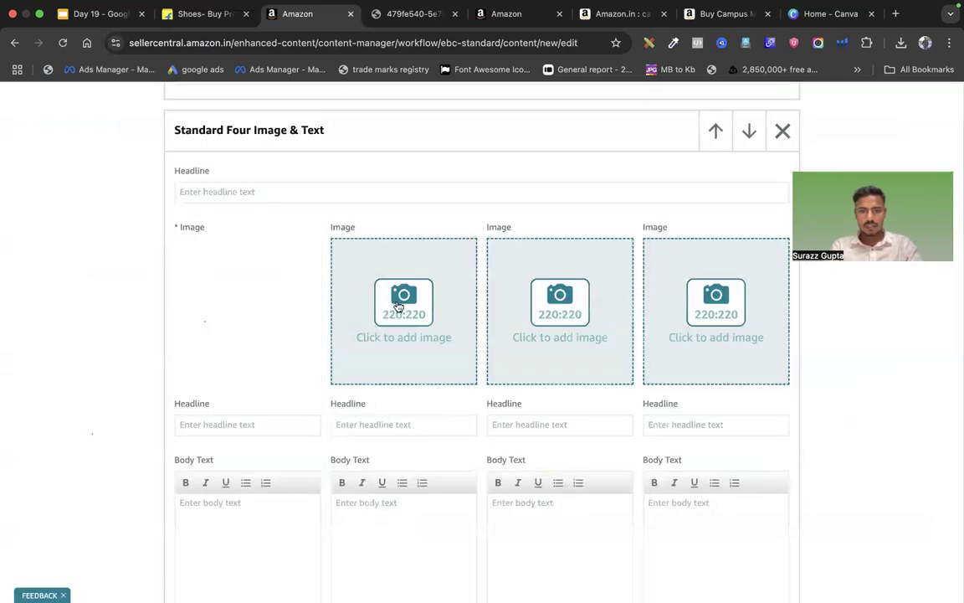
Place the red and yellow bangles photo in the second image slot
click(399, 307)
click(511, 308)
scroll(601, 410, down, 2)
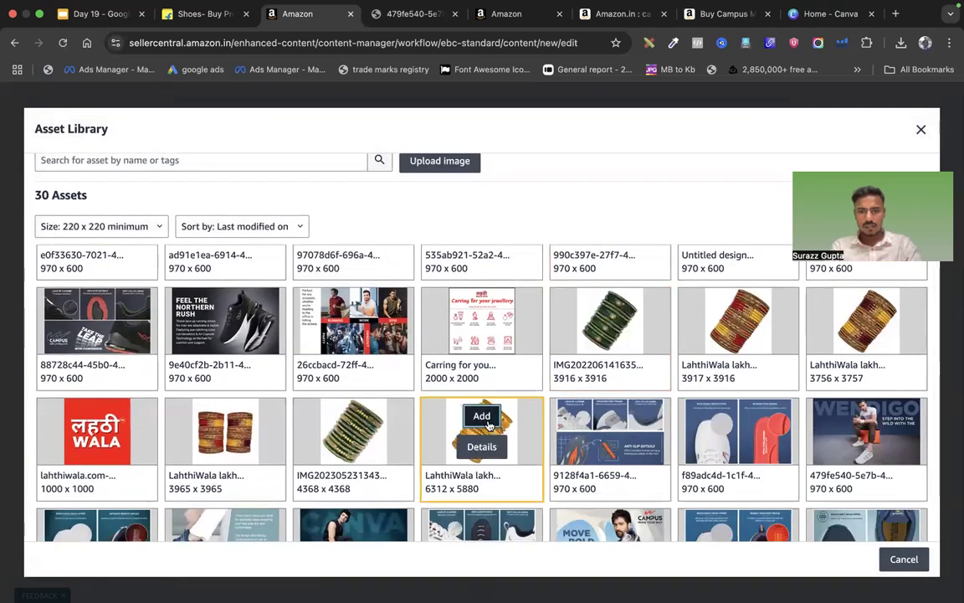
click(482, 416)
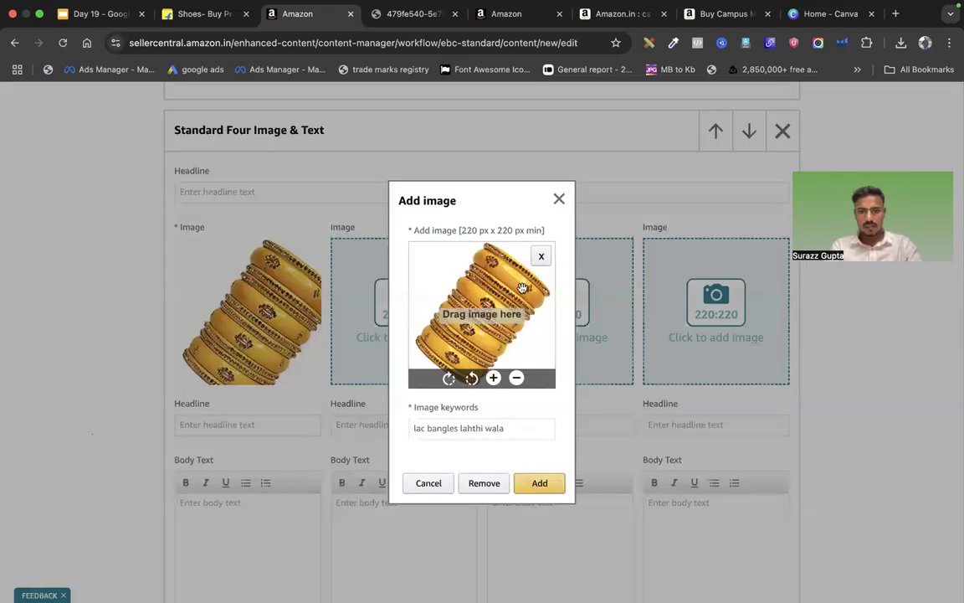
click(541, 255)
click(538, 263)
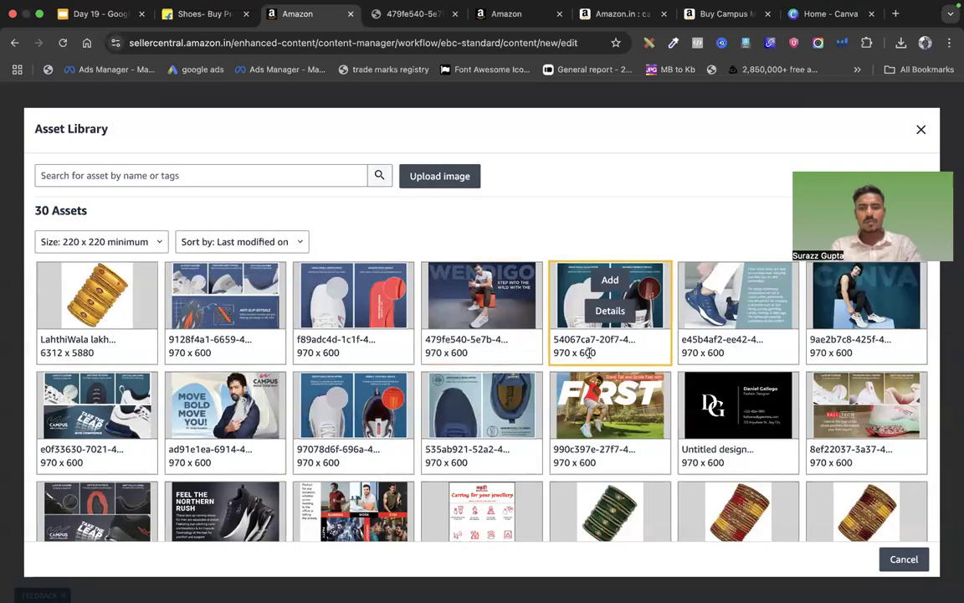
scroll(591, 352, down, 3)
click(739, 373)
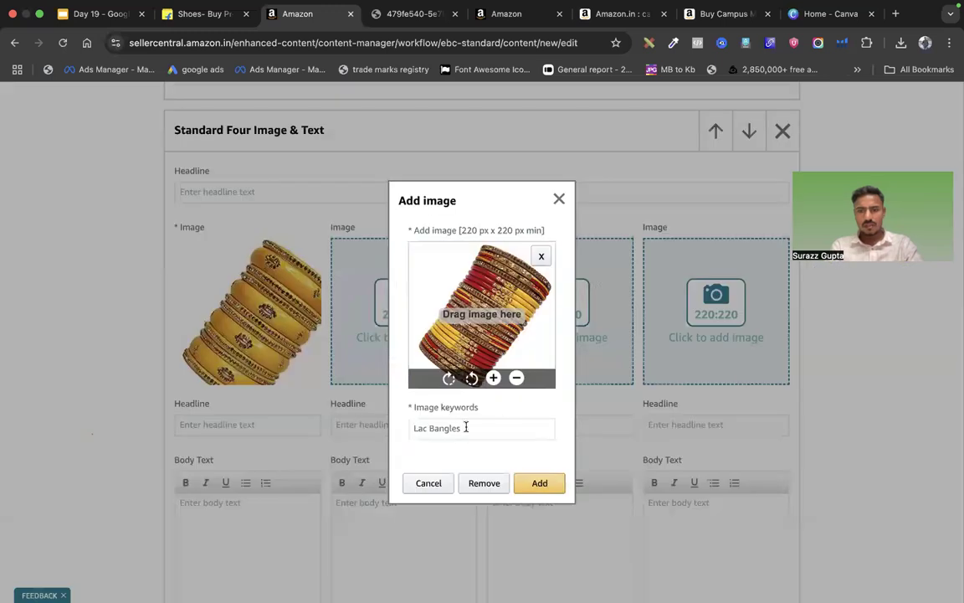
click(536, 483)
Place the green bangles photo in the third image slot
click(558, 323)
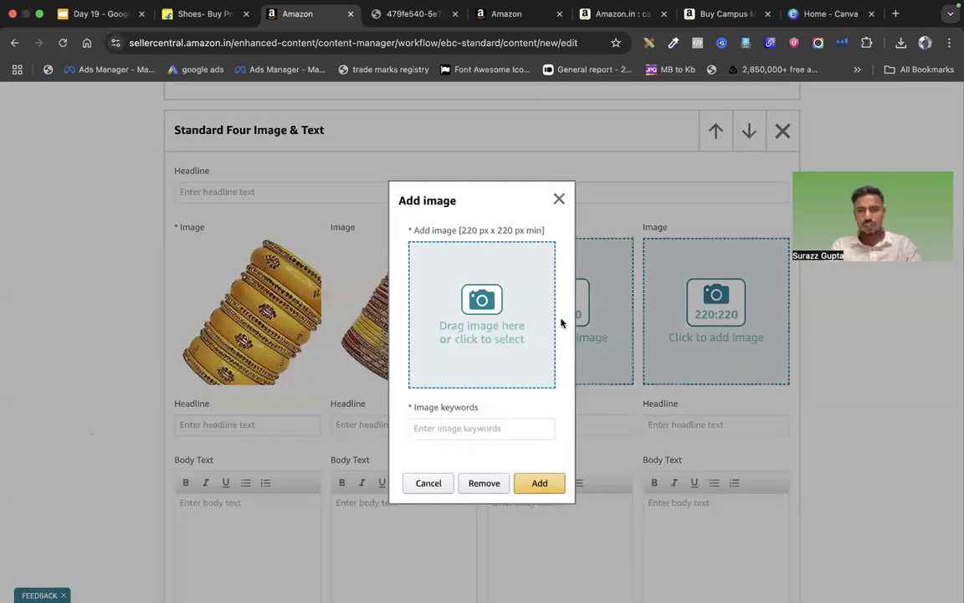
click(485, 299)
scroll(561, 385, down, 5)
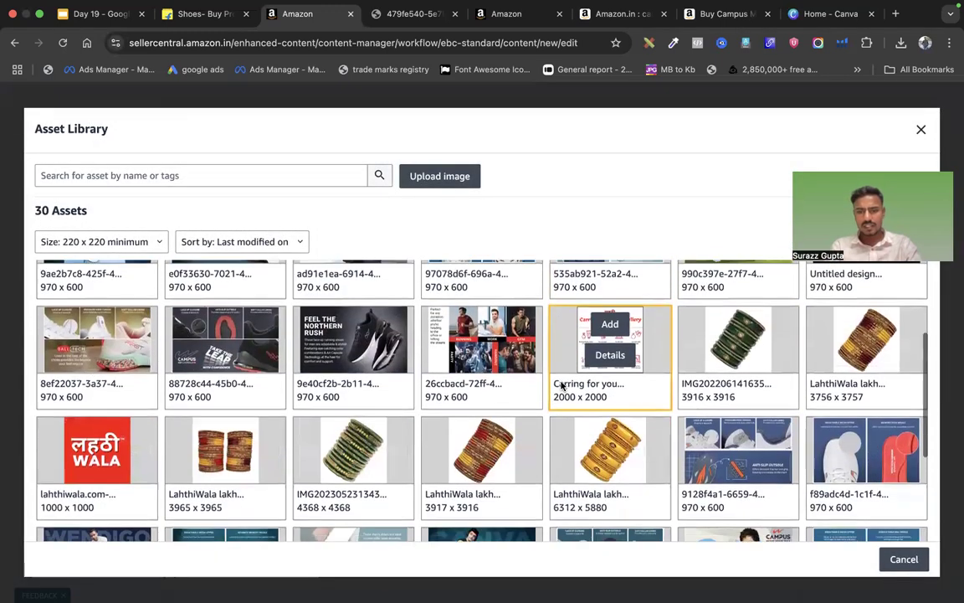
click(349, 425)
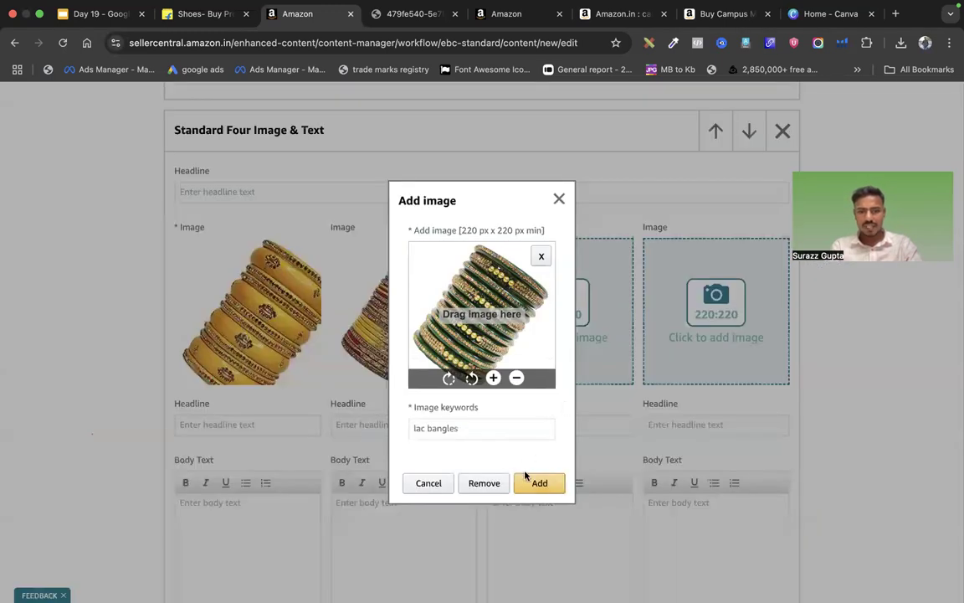
click(528, 478)
Place the maroon and yellow bangles photo in the fourth image slot
click(651, 277)
click(465, 301)
scroll(736, 421, down, 5)
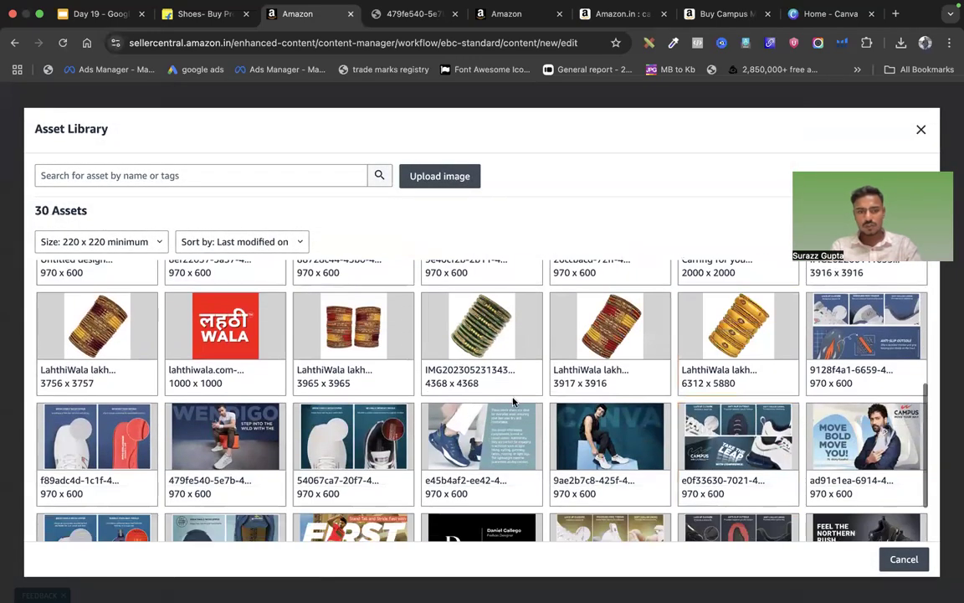
click(97, 353)
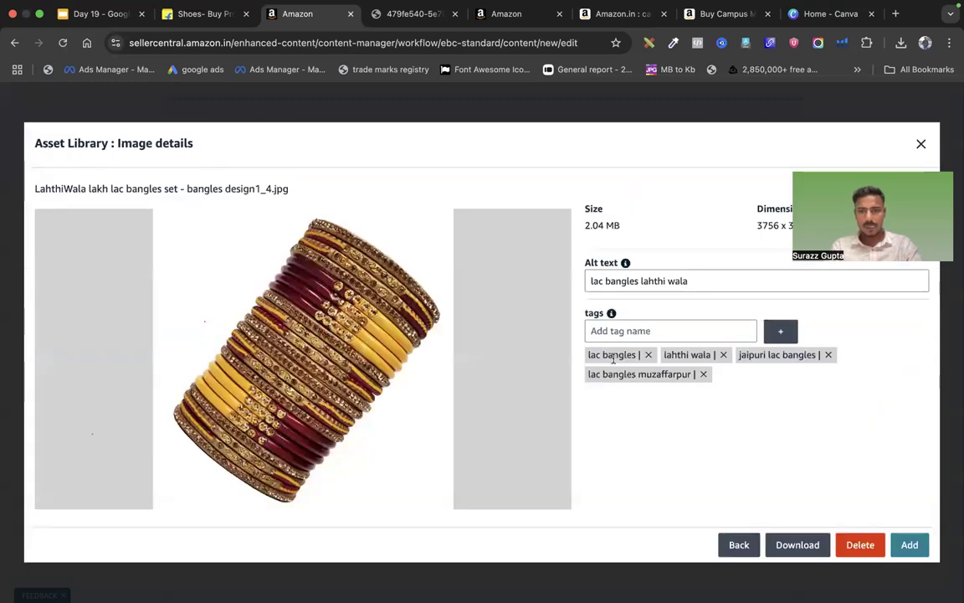
click(909, 545)
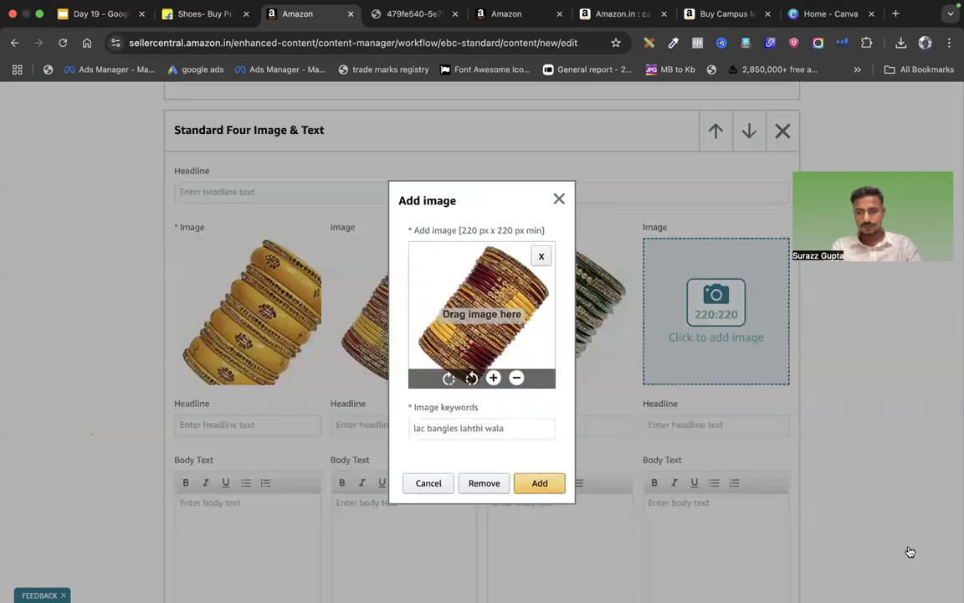
click(526, 484)
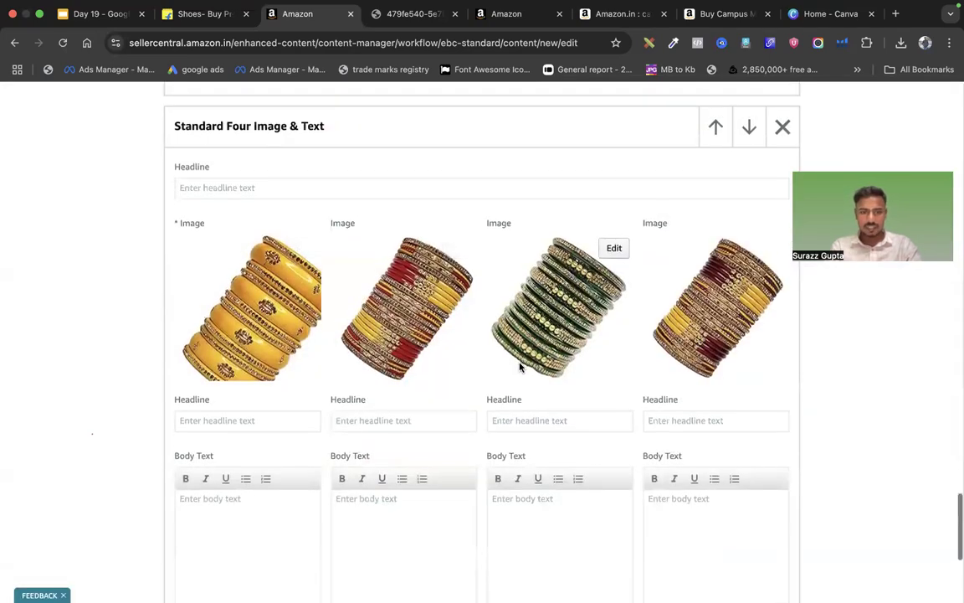
Enter headlines Title 1, Title 2, Title 3 and Title 4, then start the first body text
scroll(218, 380, down, 1)
click(216, 384)
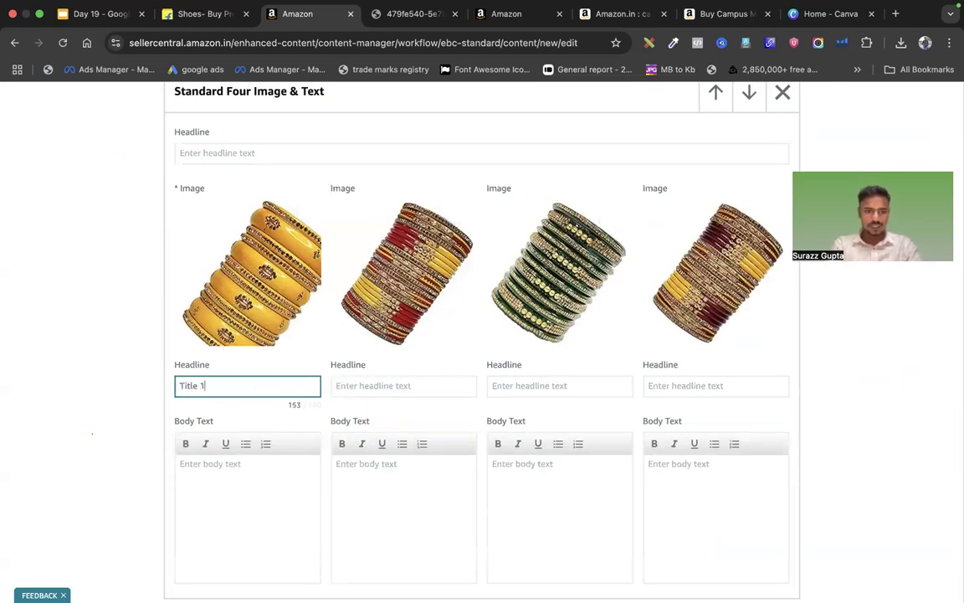
click(344, 394)
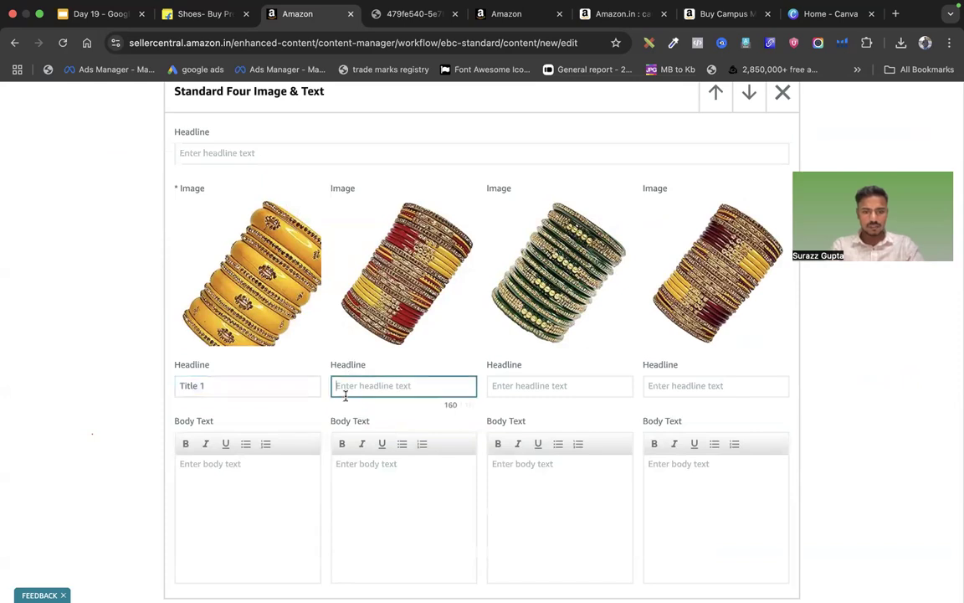
click(513, 393)
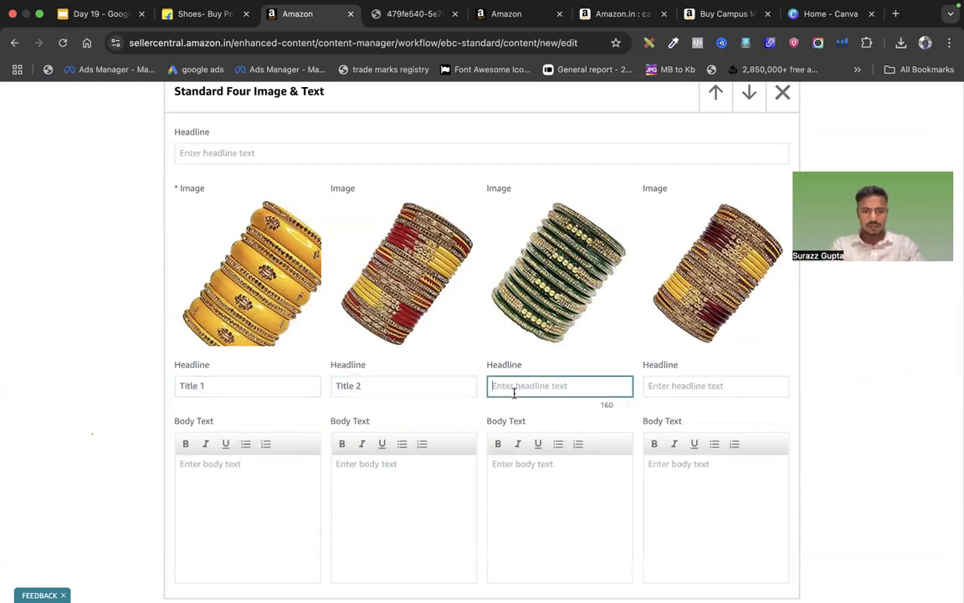
click(675, 381)
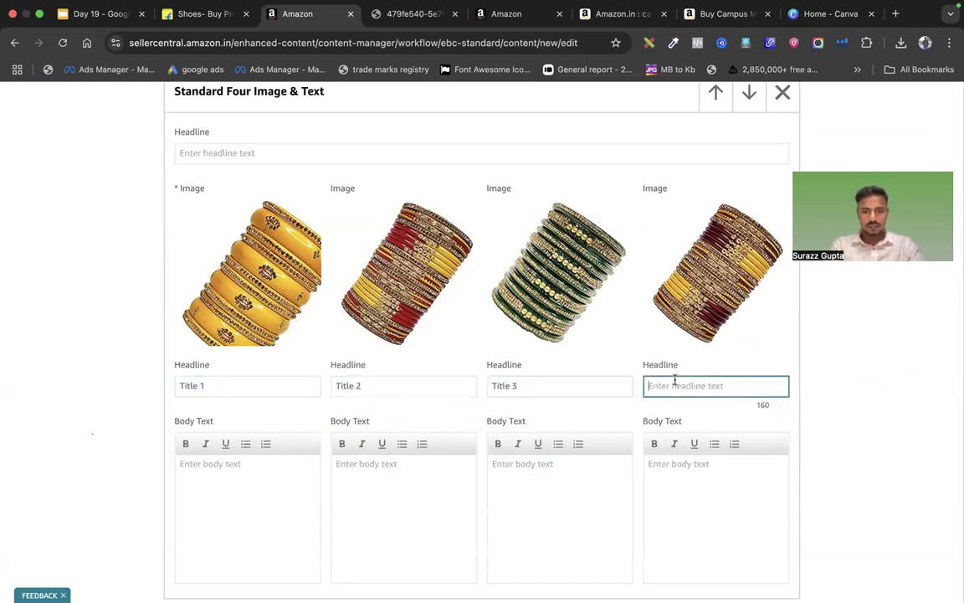
click(264, 469)
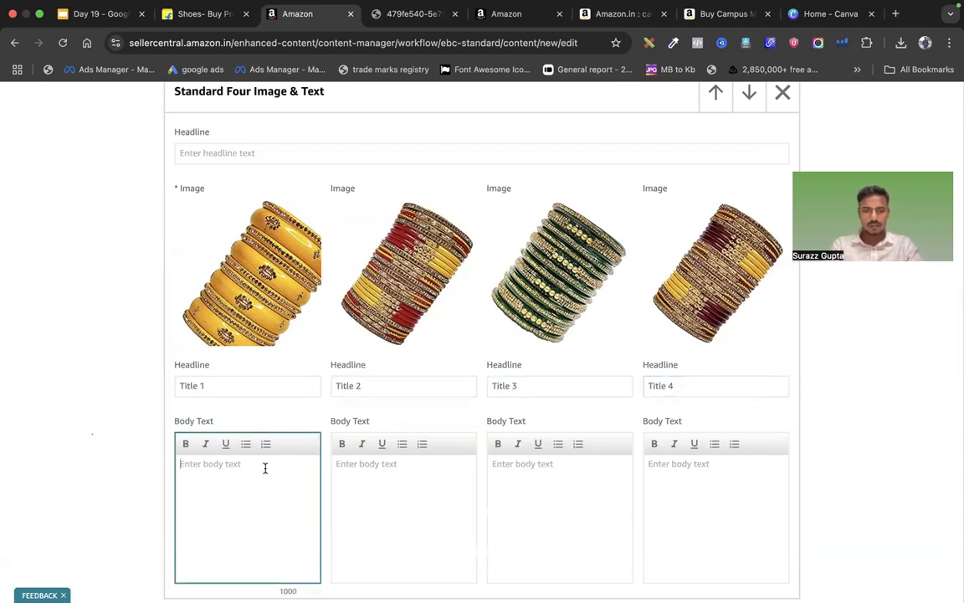
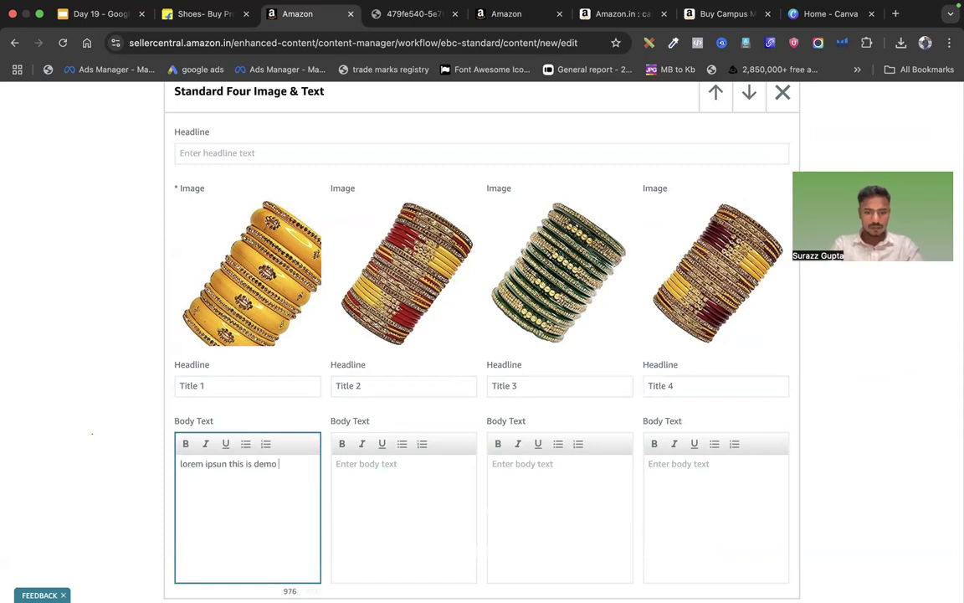
Paste the 'lorem ipsun this is demo text' copy into all four bangle body text boxes
key(super+a)
click(375, 470)
click(301, 474)
key(super+v)
key(super+v)
key(super+v)
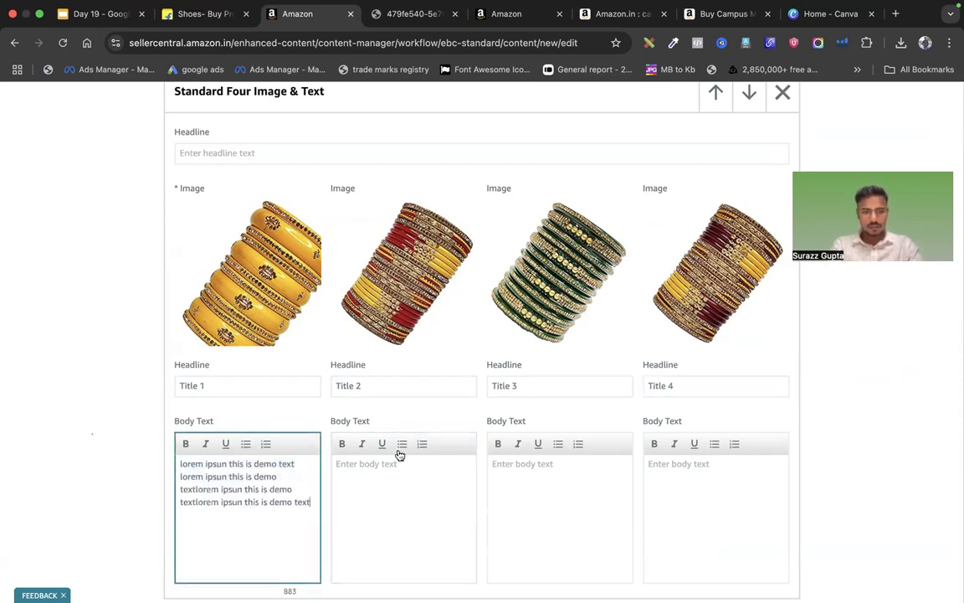
click(369, 470)
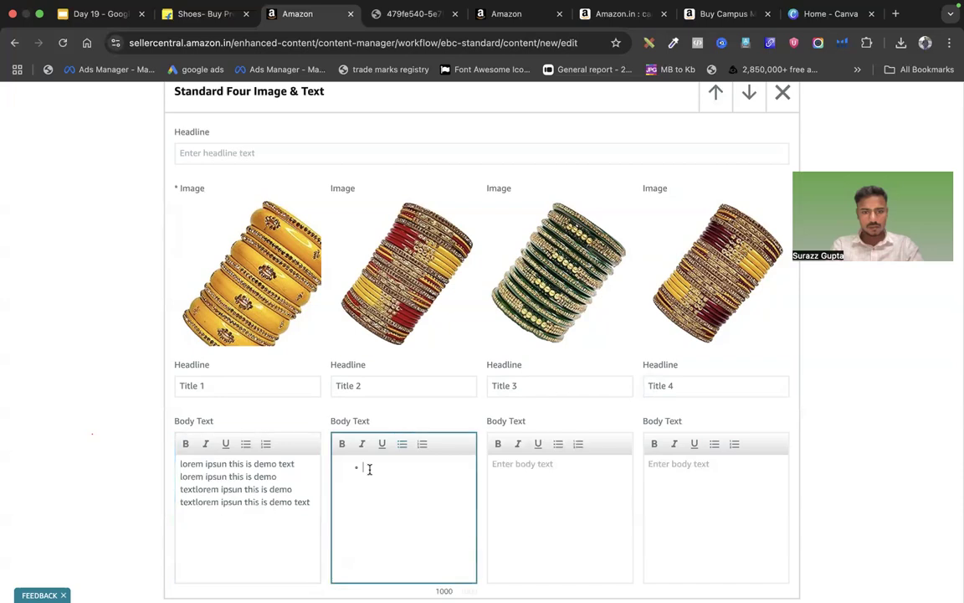
click(488, 471)
key(super+v)
key(super+v)
key(super+v)
key(super+v)
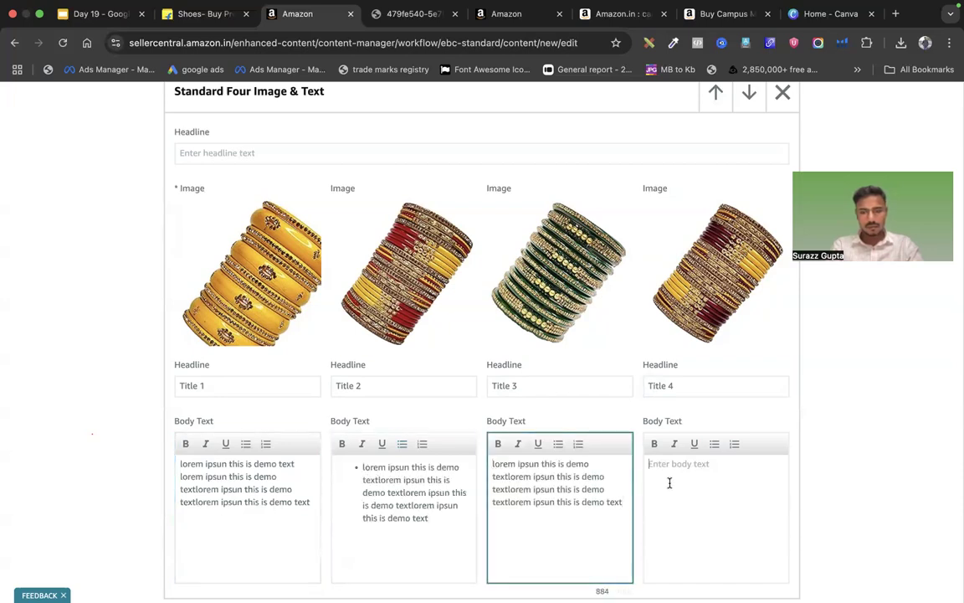
click(669, 483)
key(super+v)
key(super+v)
key(super+v)
key(super+v)
scroll(670, 465, down, 3)
scroll(670, 464, up, 20)
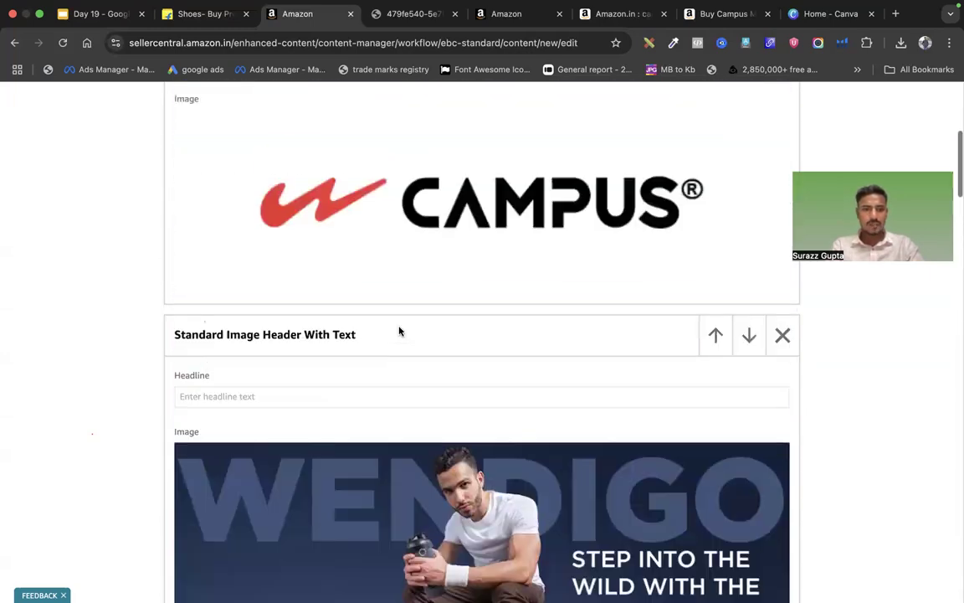
scroll(399, 331, up, 15)
click(86, 358)
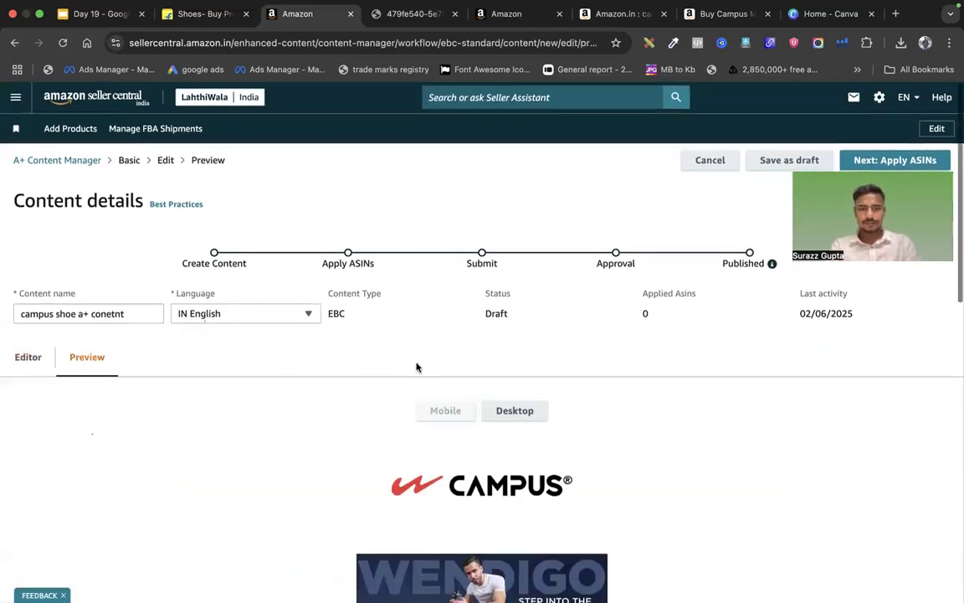
scroll(417, 366, down, 15)
scroll(417, 367, down, 3)
scroll(417, 367, up, 10)
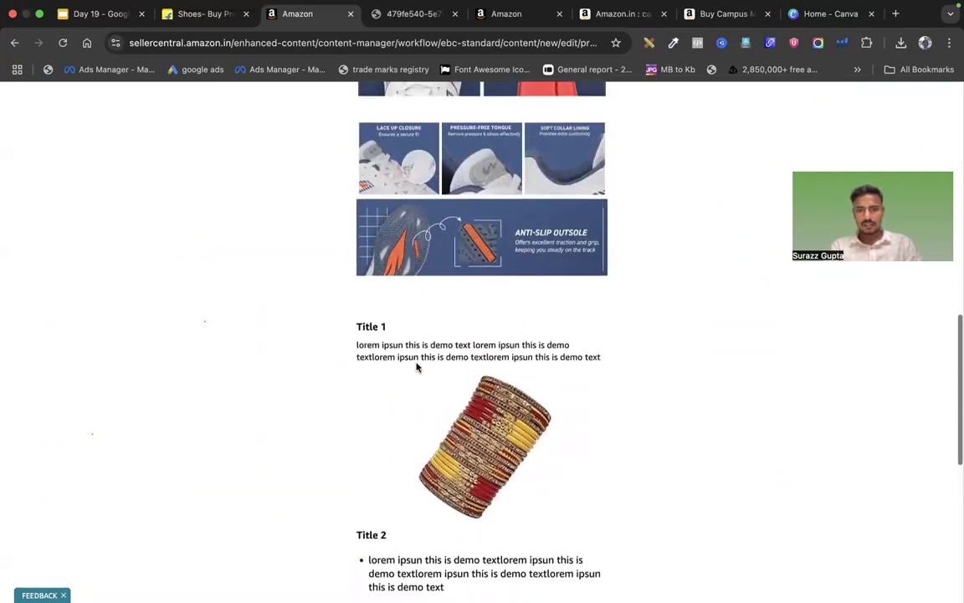
scroll(417, 367, up, 1)
scroll(417, 367, down, 5)
scroll(417, 366, up, 15)
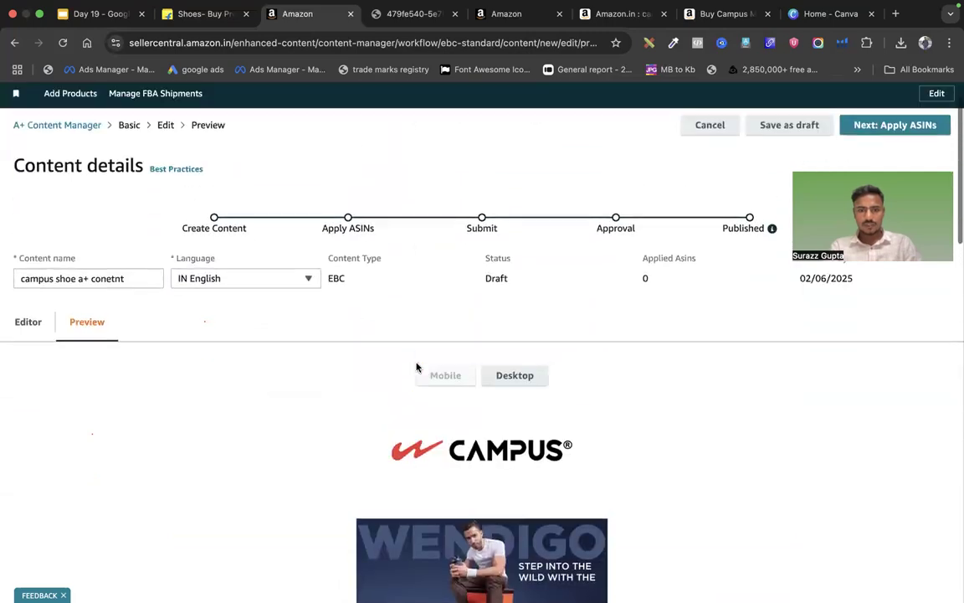
click(515, 375)
scroll(559, 443, down, 5)
scroll(561, 443, down, 10)
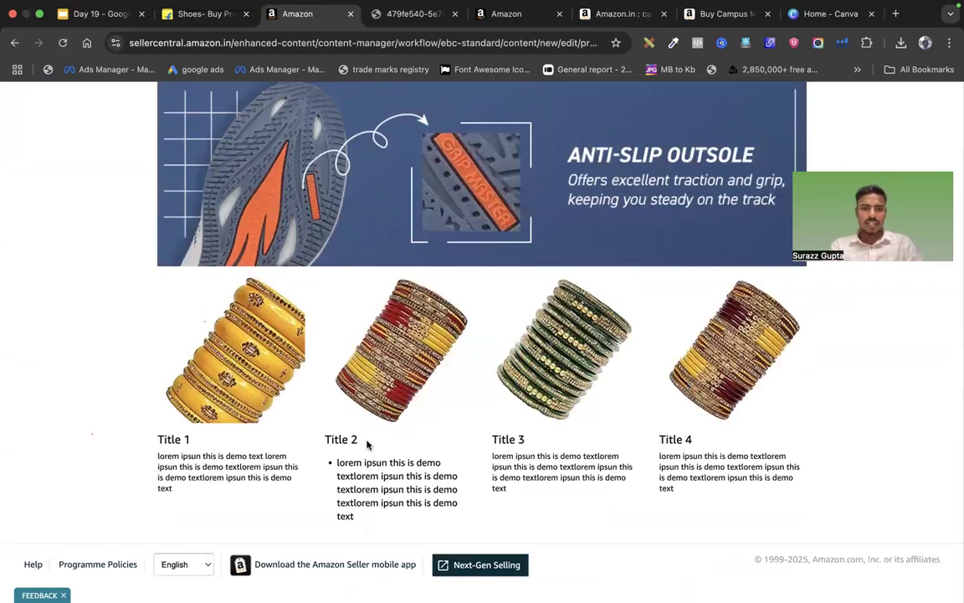
drag(154, 446, 258, 487)
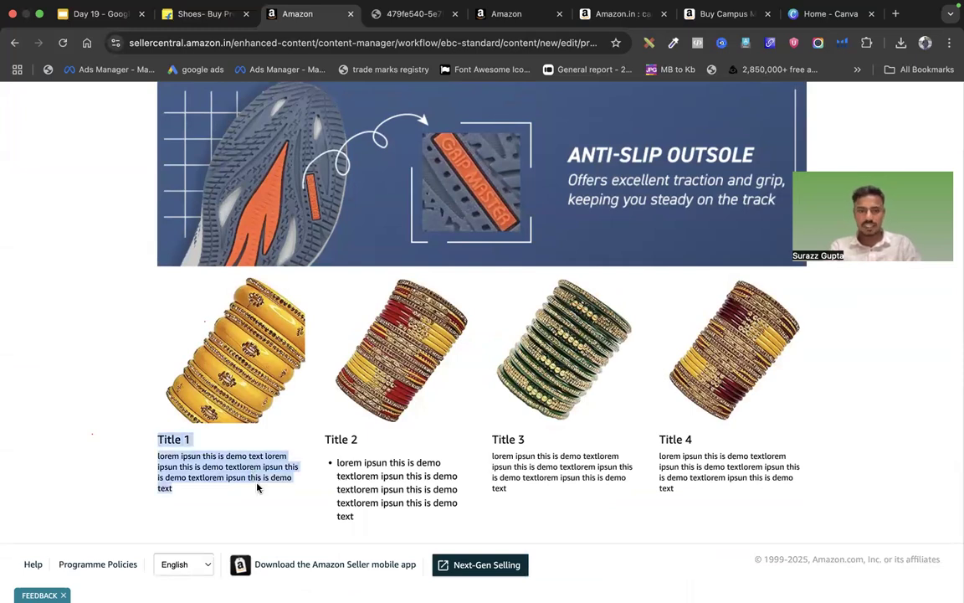
click(258, 487)
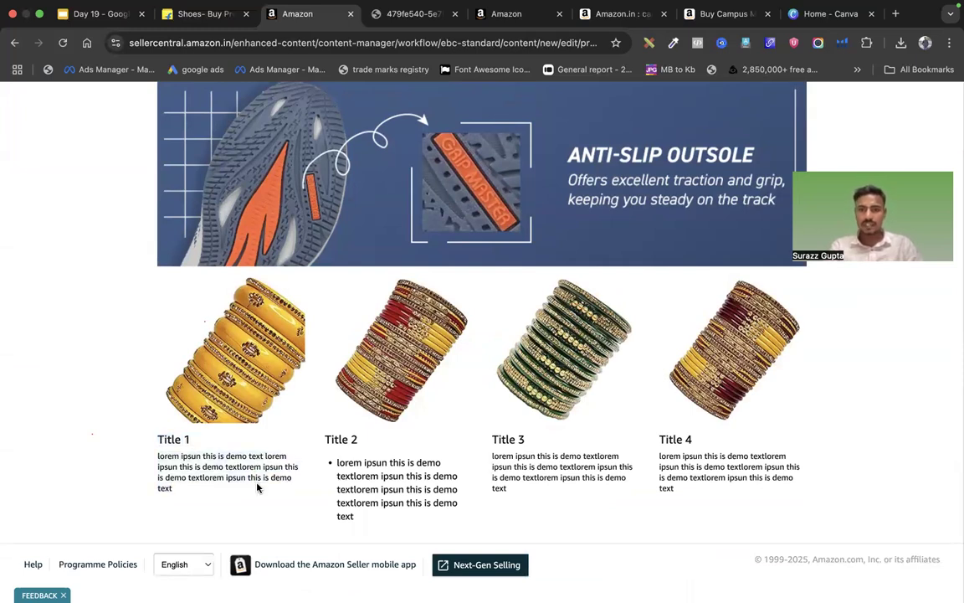
drag(159, 433, 335, 489)
click(517, 323)
scroll(376, 308, up, 4)
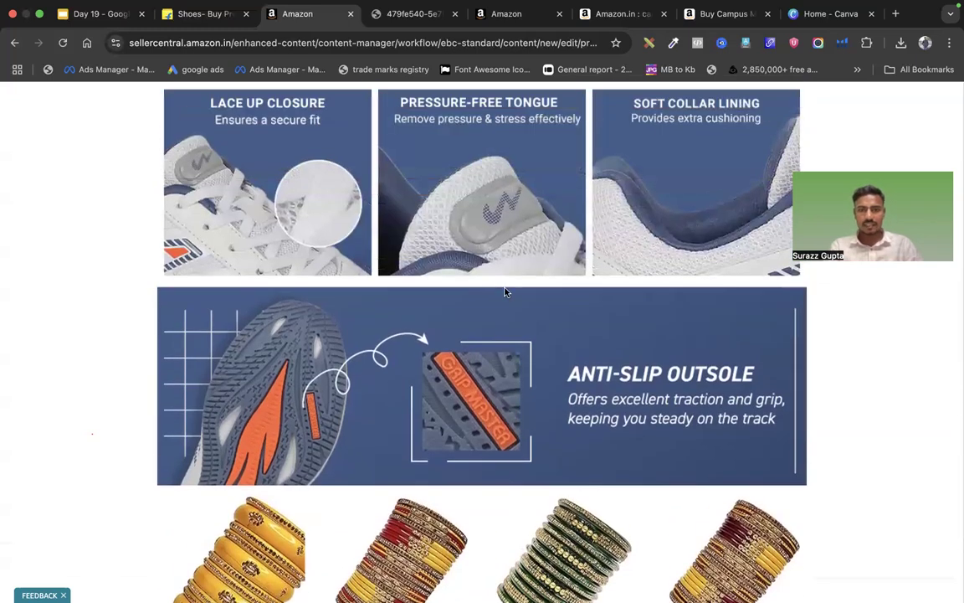
scroll(505, 290, up, 6)
scroll(485, 293, up, 10)
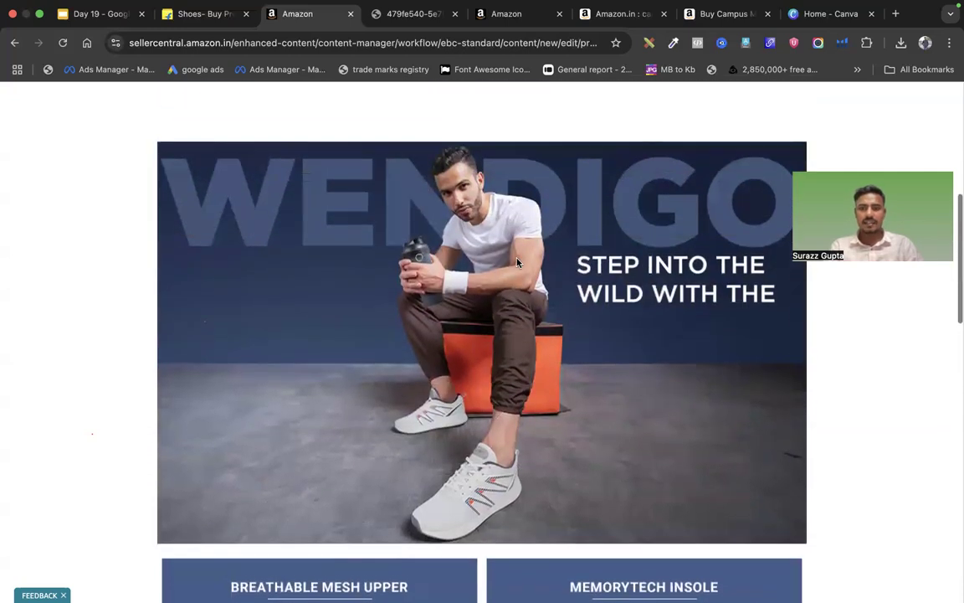
scroll(516, 262, down, 15)
scroll(516, 262, down, 5)
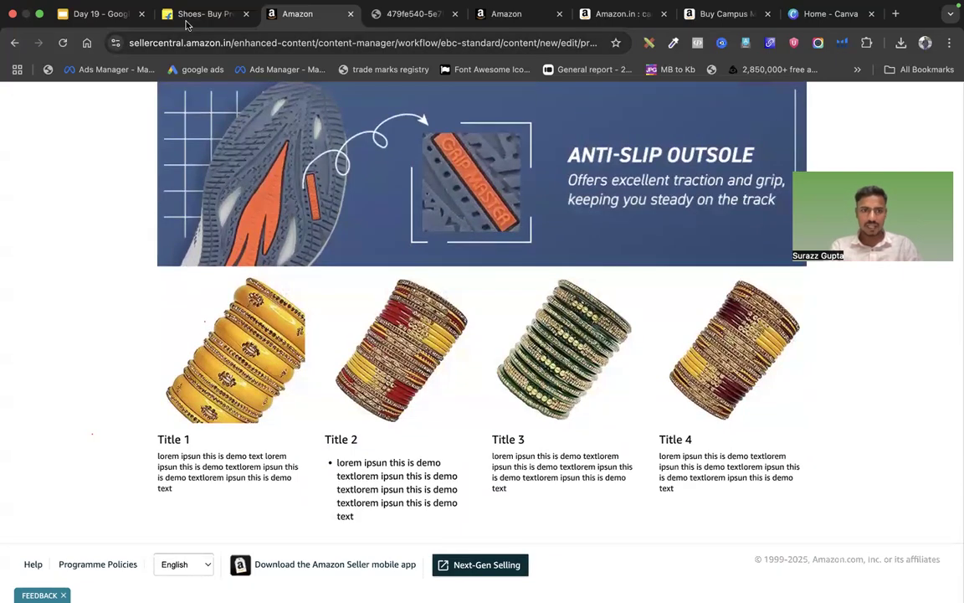
scroll(459, 429, up, 5)
scroll(458, 430, down, 5)
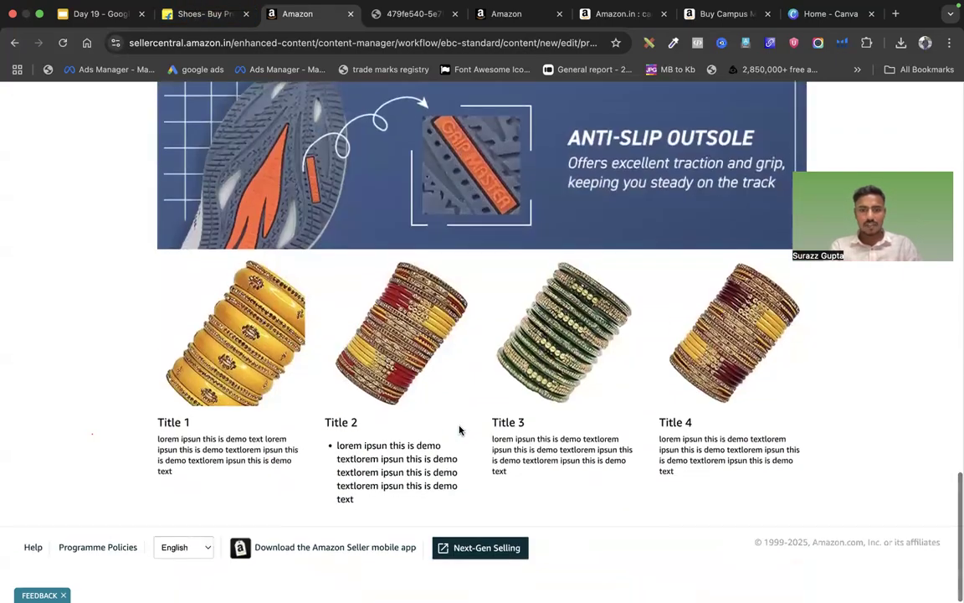
scroll(490, 274, up, 10)
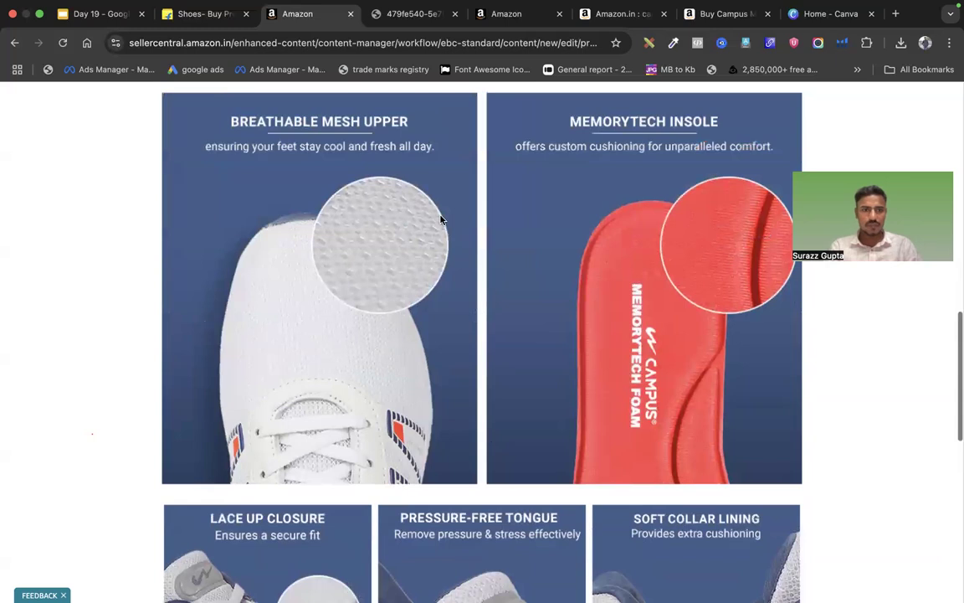
scroll(441, 219, up, 10)
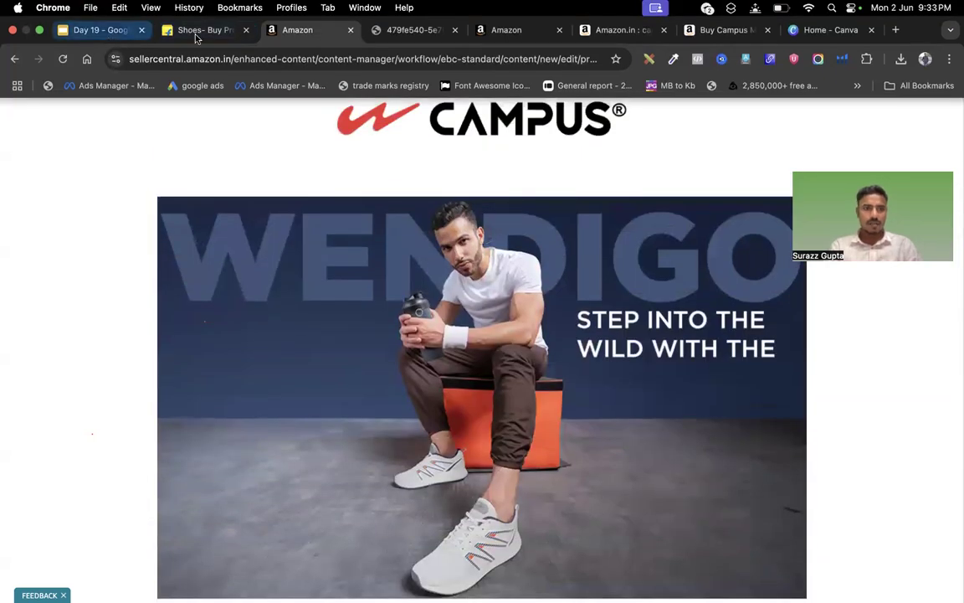
click(393, 34)
click(303, 38)
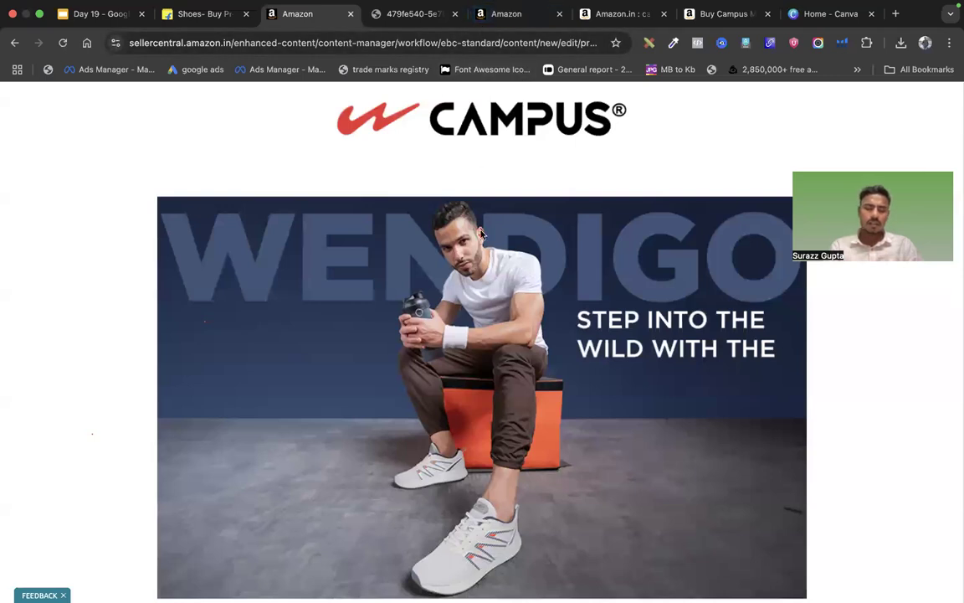
scroll(482, 234, down, 5)
scroll(482, 234, up, 10)
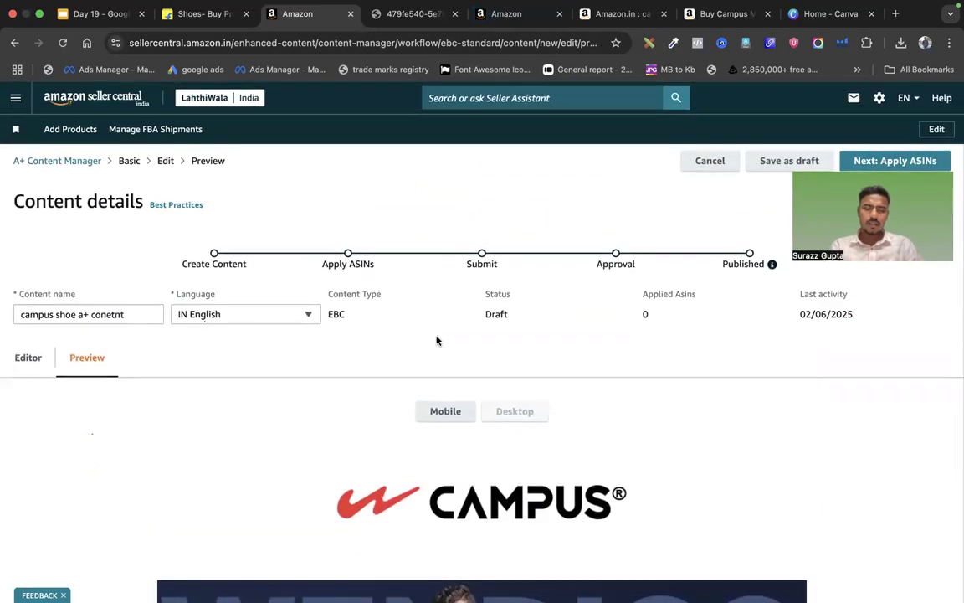
click(438, 411)
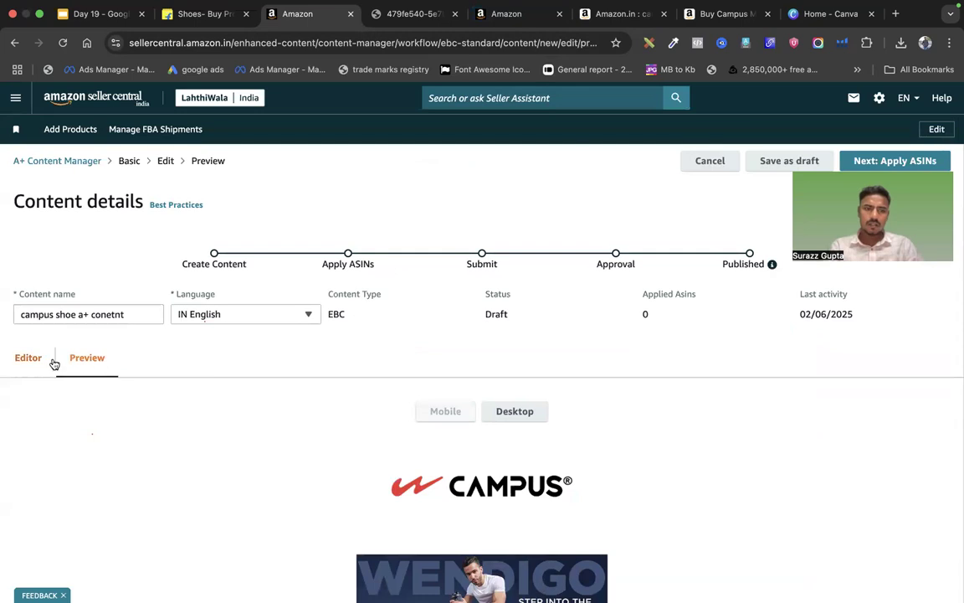
scroll(256, 376, down, 2)
click(12, 287)
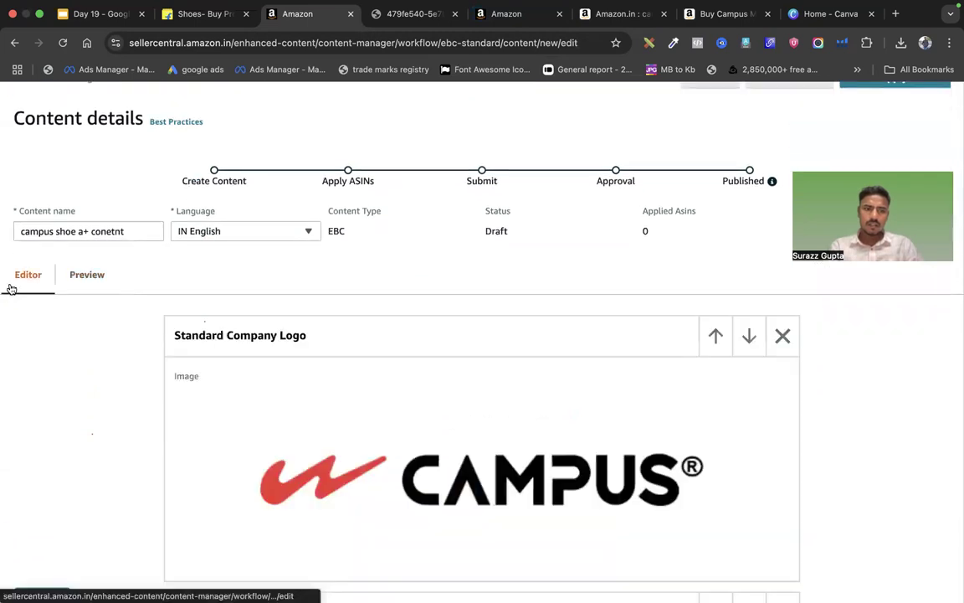
scroll(269, 162, up, 1)
On slide 3 of the Day 19 presentation, append '= Start creating A+ Content' to the Menu bullet
click(90, 8)
click(92, 8)
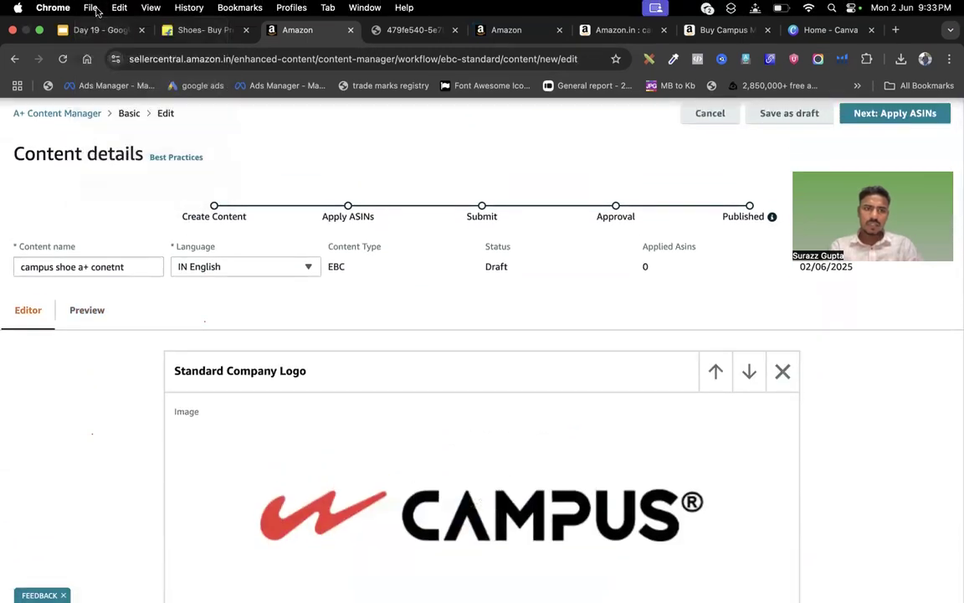
click(84, 29)
click(79, 328)
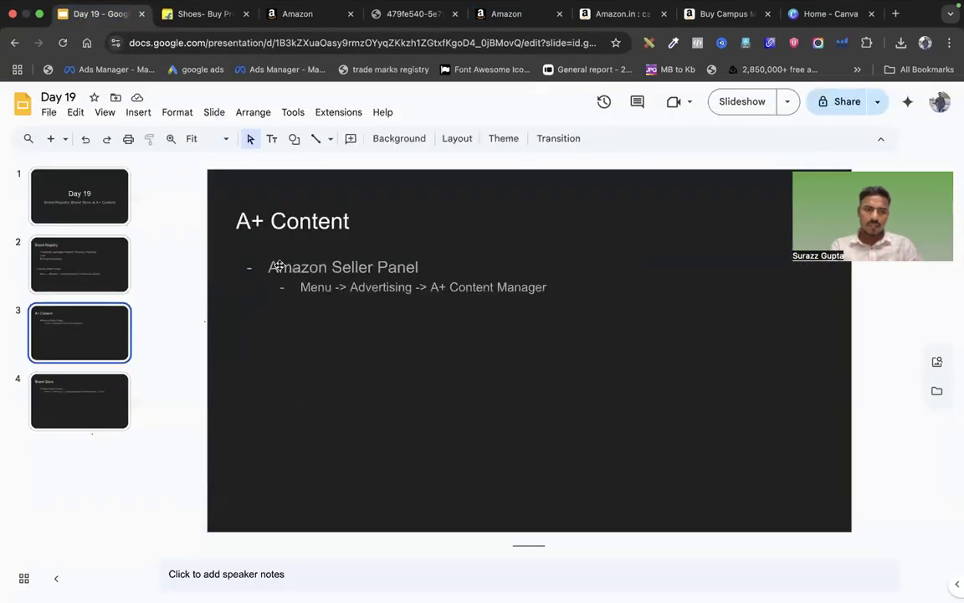
drag(266, 266, 430, 266)
click(431, 266)
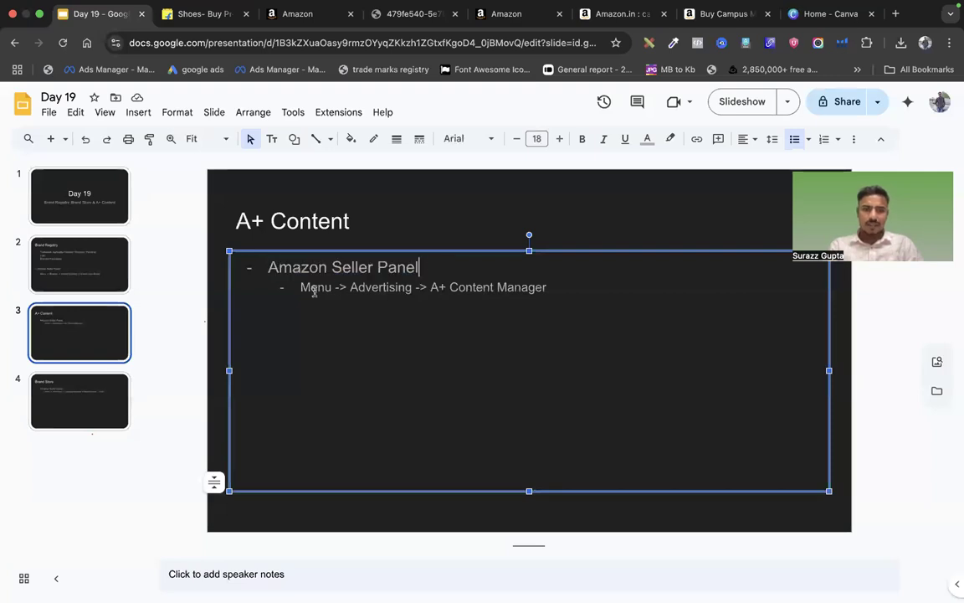
drag(301, 287, 555, 296)
click(555, 297)
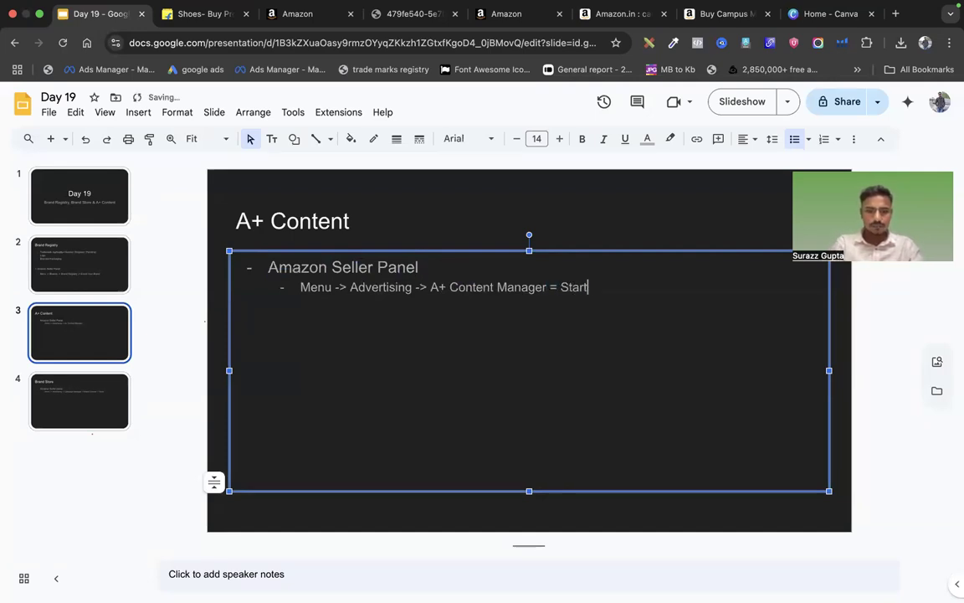
text(= Start creating)
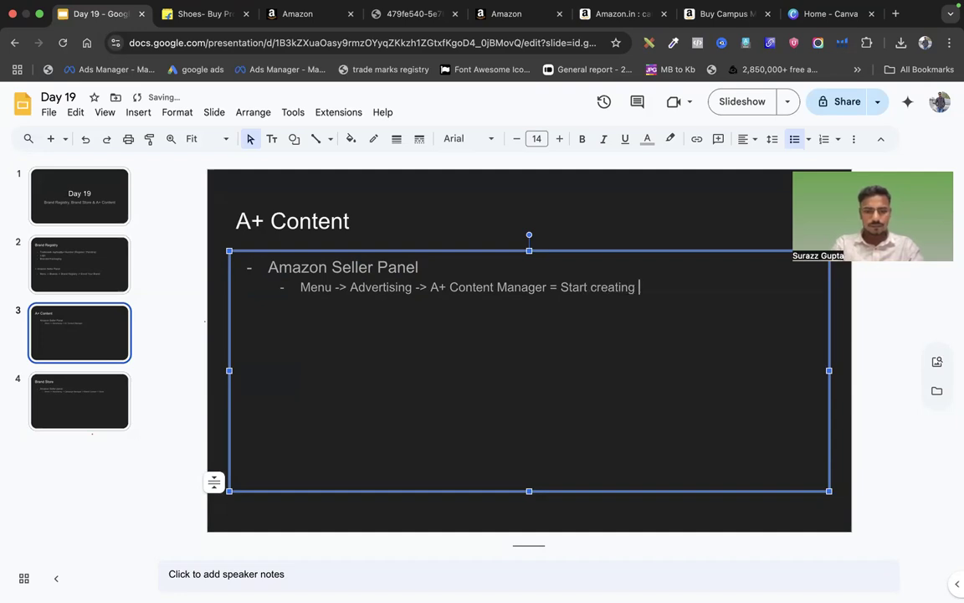
text( A+ COntne)
key(BackSpace)
key(BackSpace)
text(ent)
Fix the capital O in 'Content', then bring up the WENDIGO banner image tab
click(668, 284)
key(Delete)
text(o)
click(720, 287)
drag(720, 287, 517, 287)
click(519, 287)
click(406, 13)
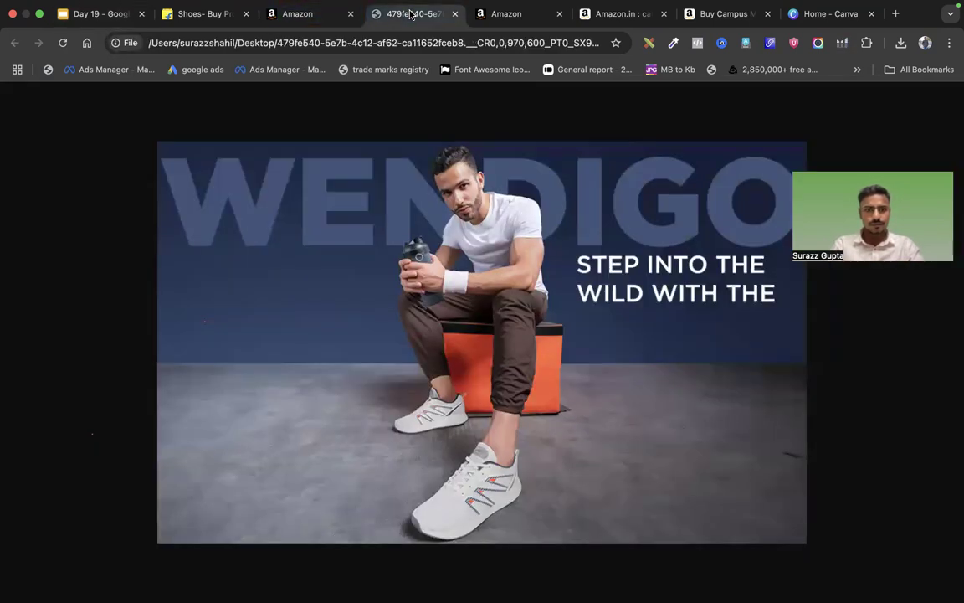
Load the Seller Central home page at sellercentral.amazon.in
text(sell)
key(Return)
click(351, 48)
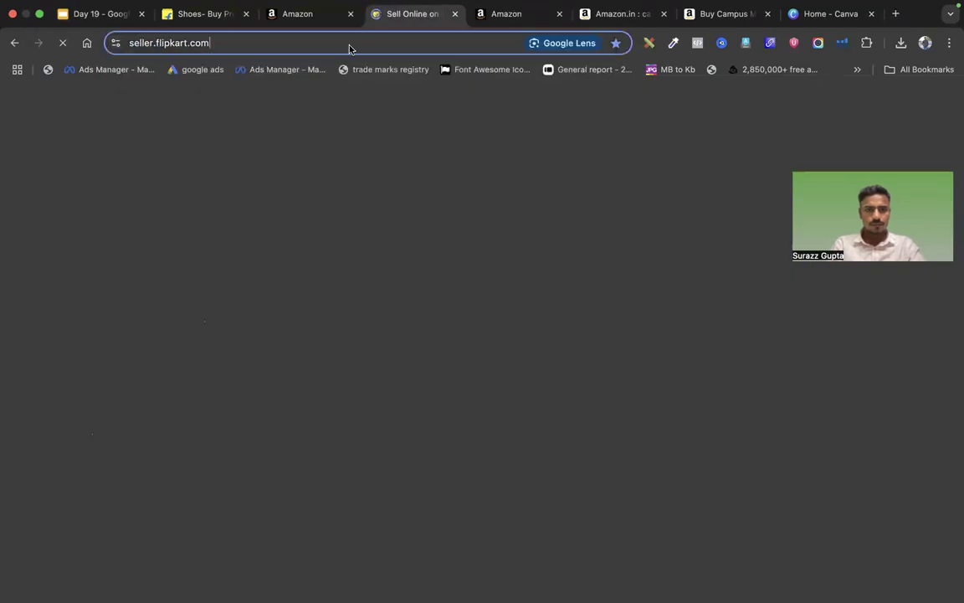
text(seller)
key(Return)
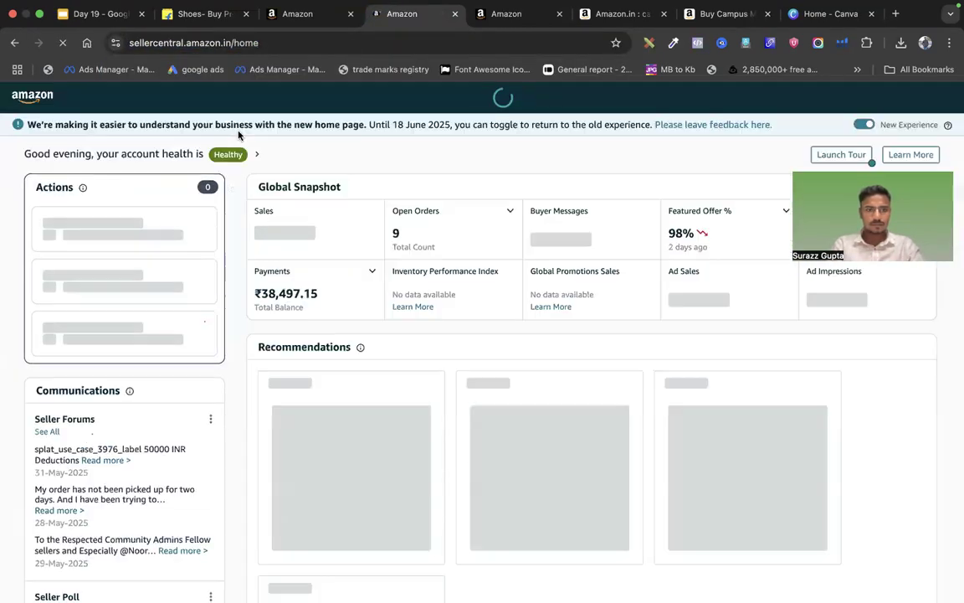
Open A+ Content Manager from the Advertising menu, then return to the Day 19 presentation
click(18, 96)
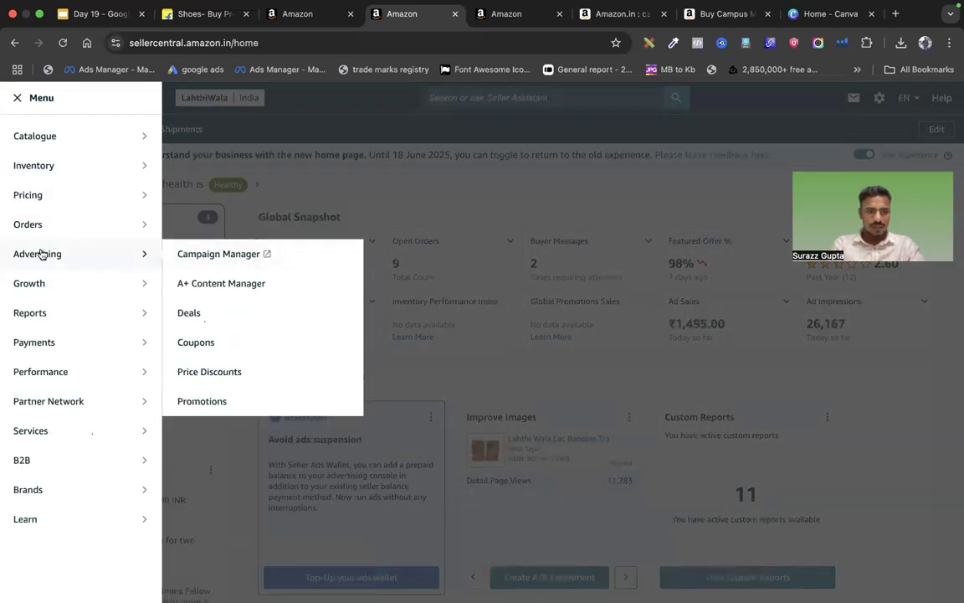
mouse_move(125, 256)
click(213, 283)
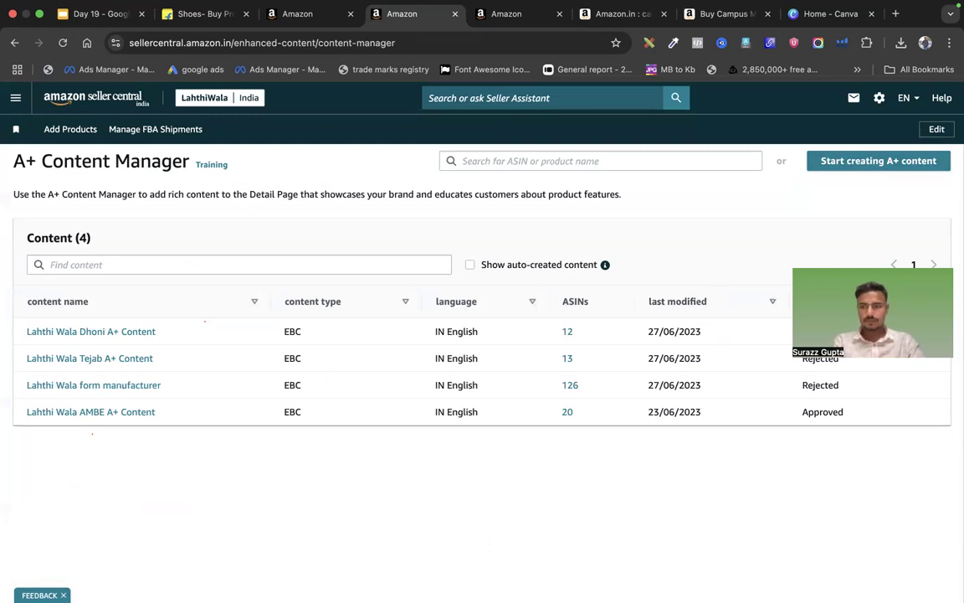
click(96, 26)
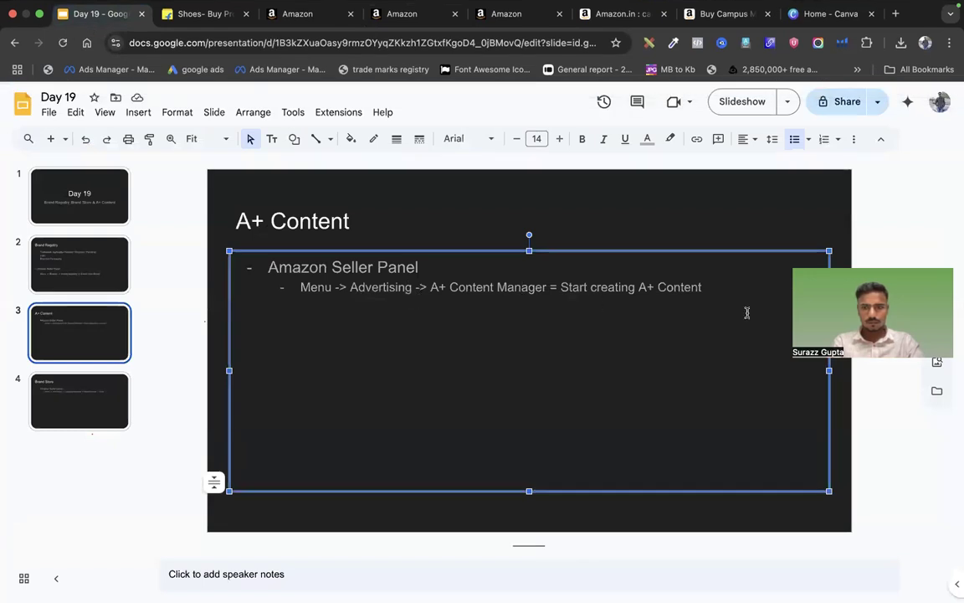
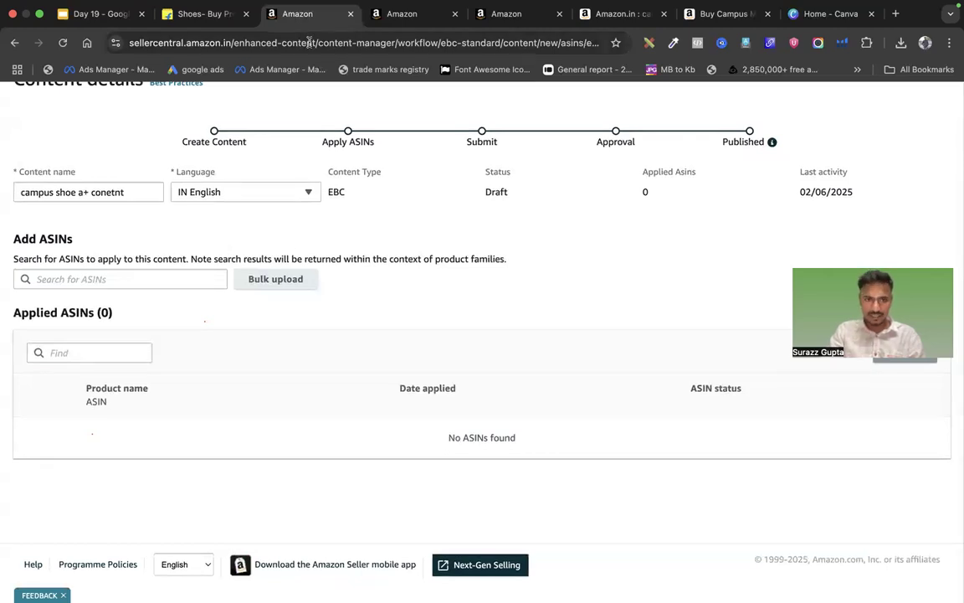
Open Manage All Inventory from the Menu and select the first listing's Parent ASIN B0F9LPS1L4
click(401, 14)
click(14, 97)
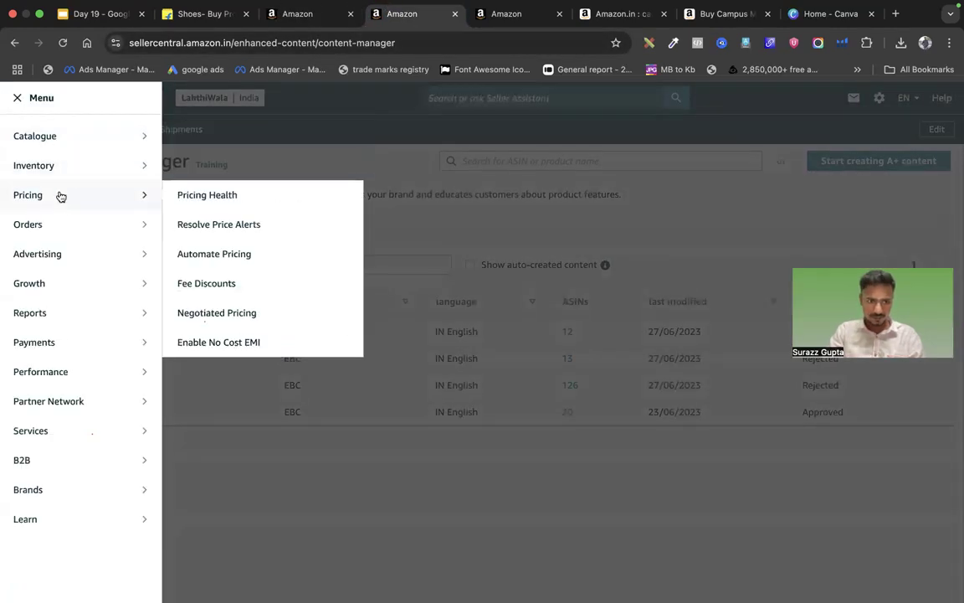
click(280, 168)
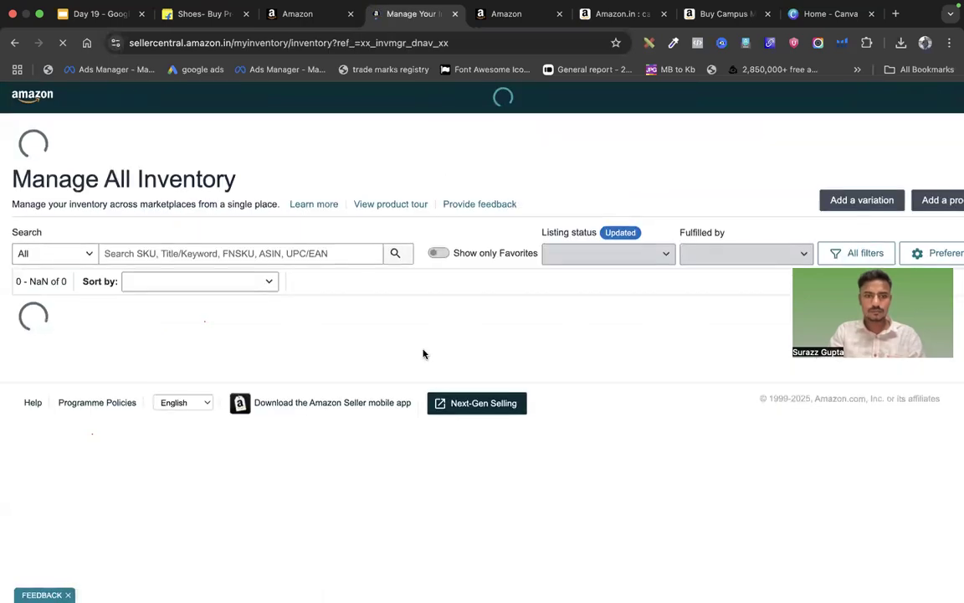
scroll(215, 377, down, 3)
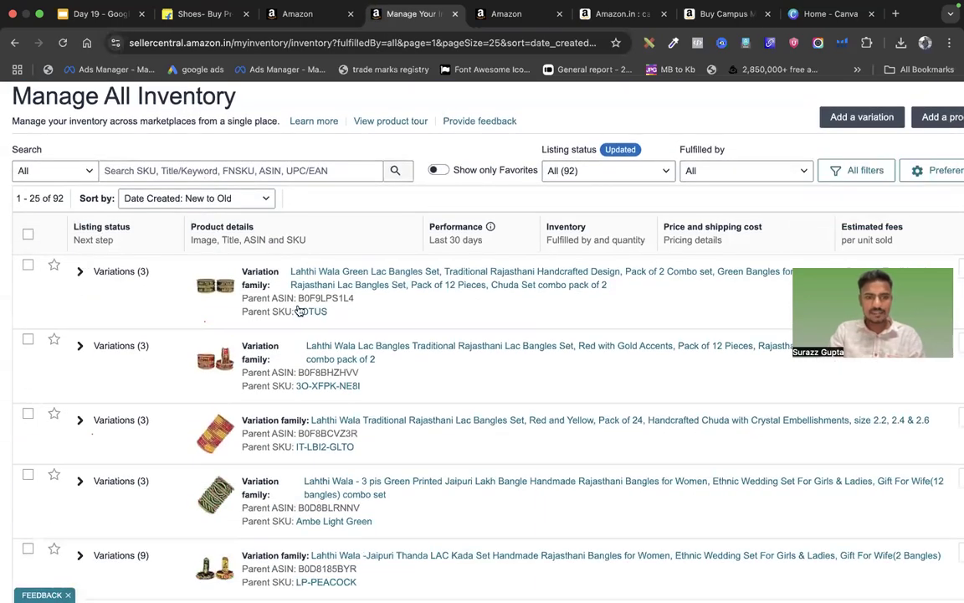
drag(297, 298, 381, 303)
key(super+c)
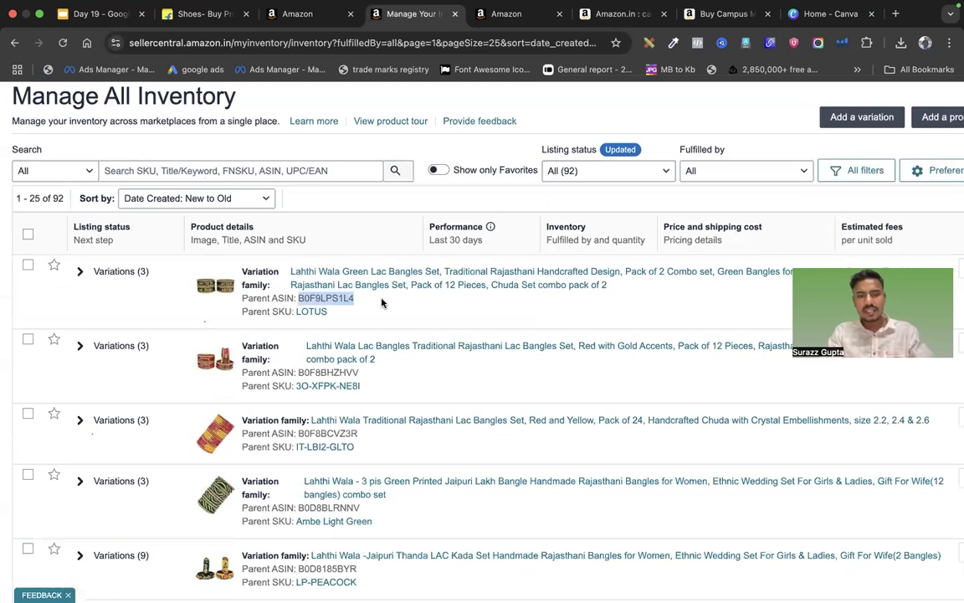
Search the pasted ASIN B0F9LPS1L4 and apply the A+ content to the Green Lac Bangles set
click(294, 14)
click(108, 280)
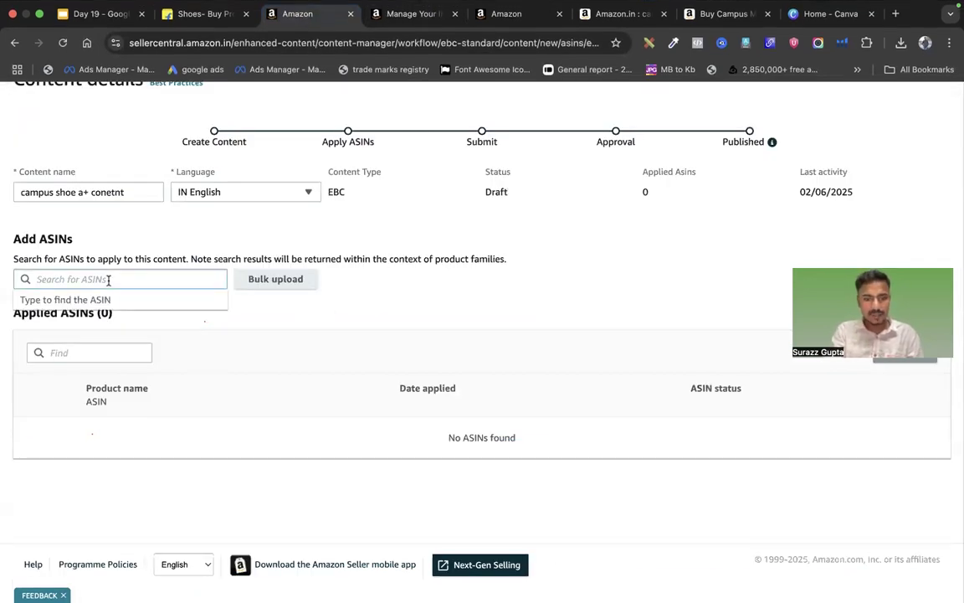
key(super+v)
click(162, 323)
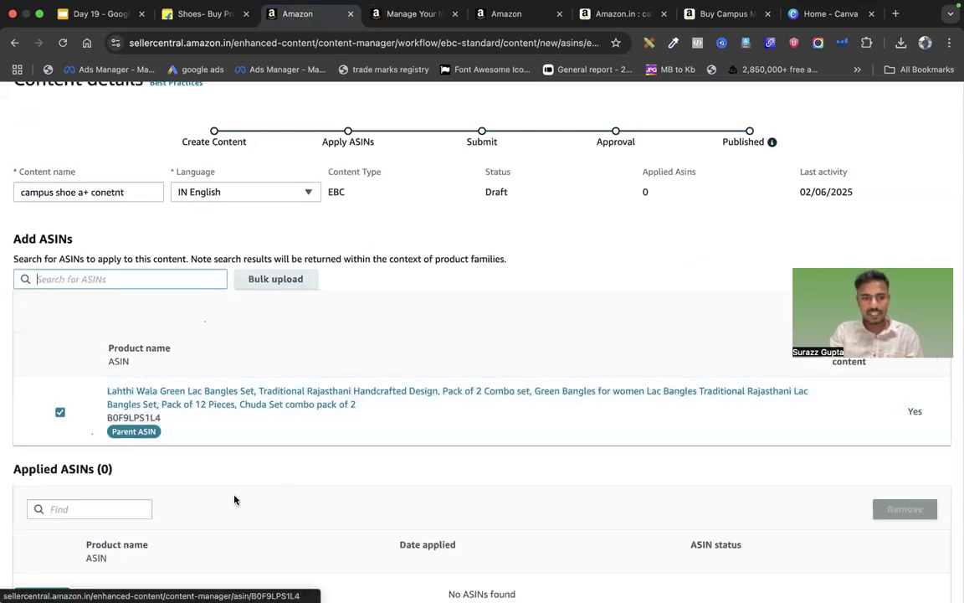
scroll(236, 500, down, 3)
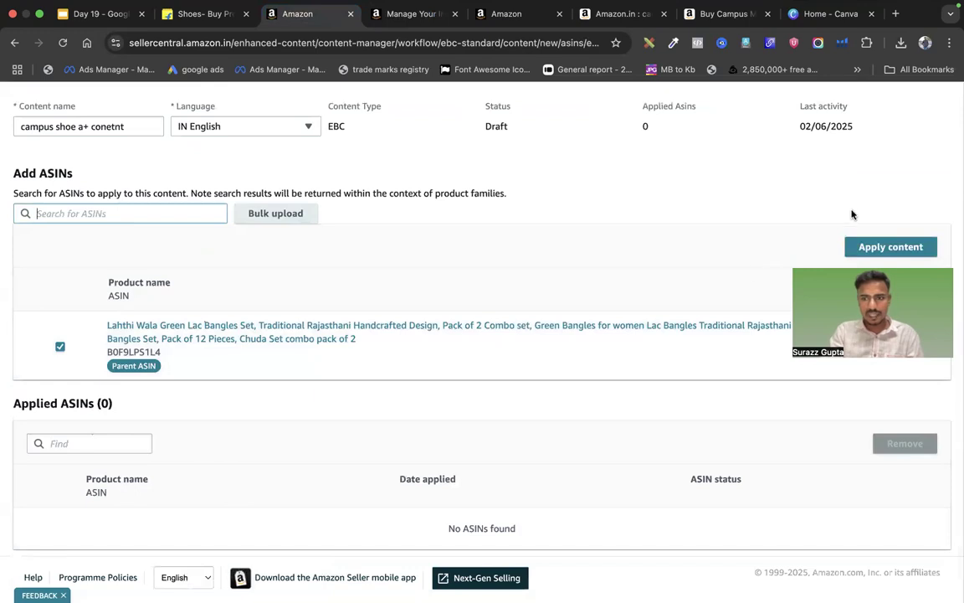
click(879, 247)
scroll(259, 430, down, 1)
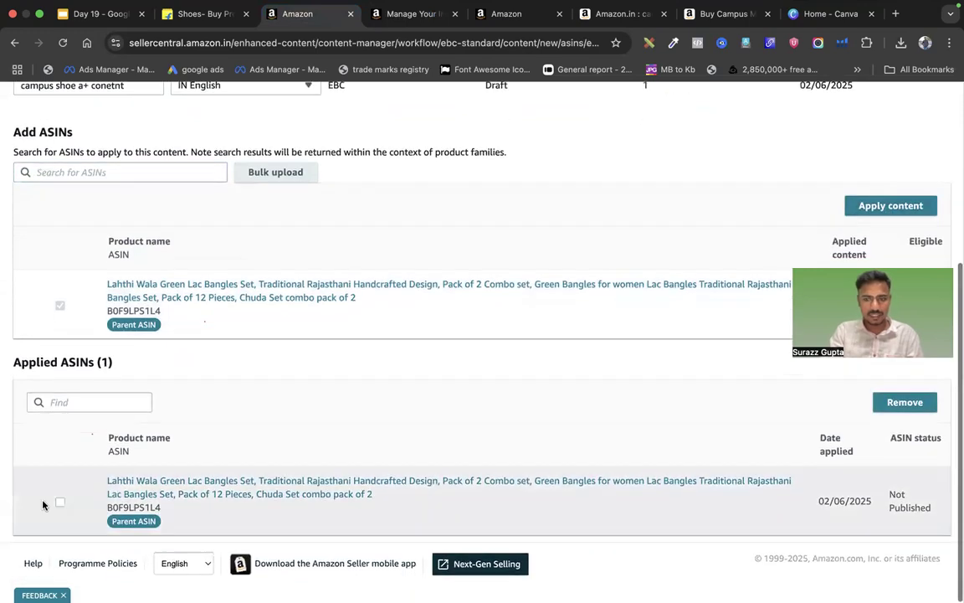
Copy Parent ASIN B0F8BCVZ3R from inventory and apply the content to the Red and Yellow bangles set
click(406, 13)
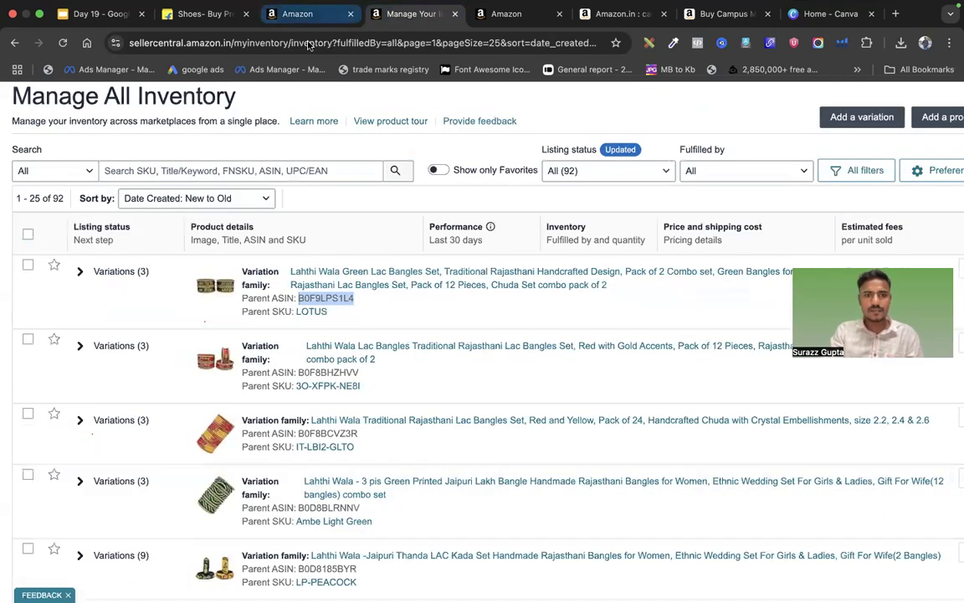
double_click(318, 432)
key(super+c)
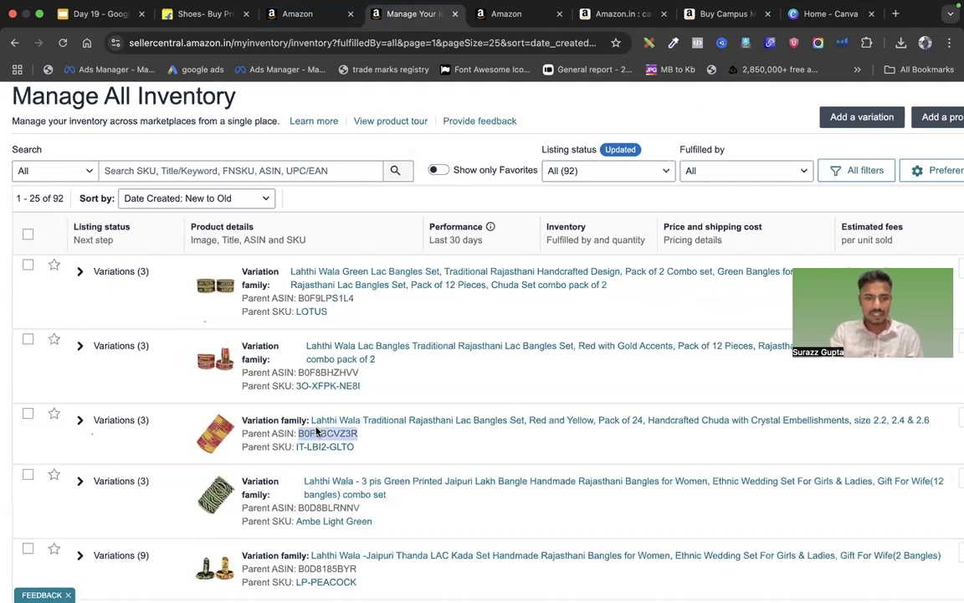
click(297, 13)
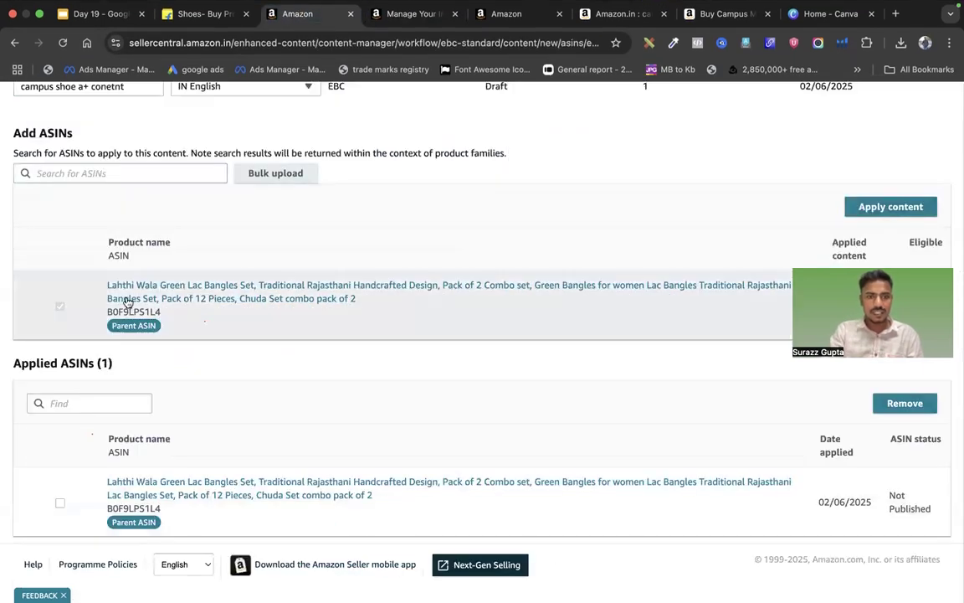
click(120, 171)
key(super+v)
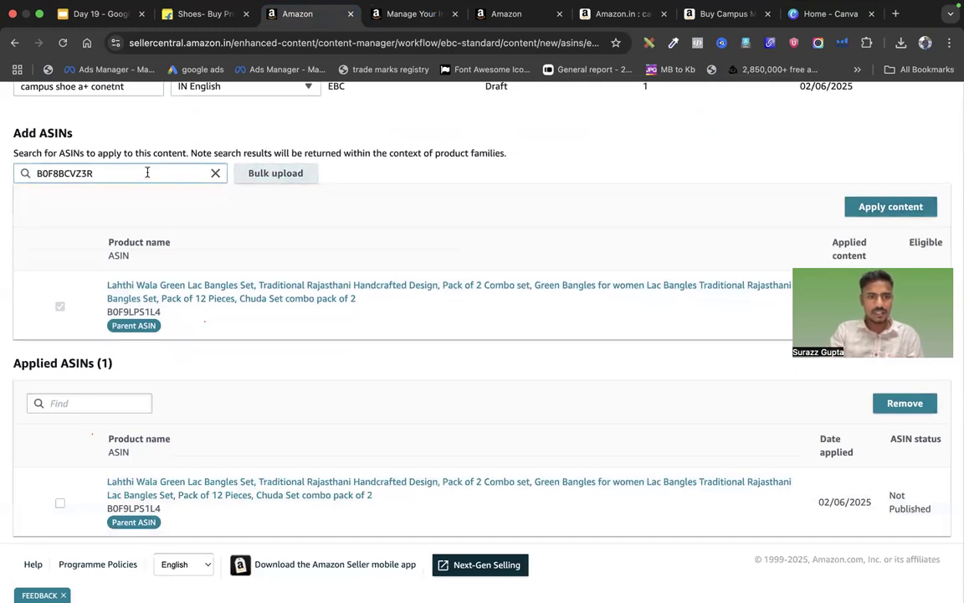
click(87, 173)
key(BackSpace)
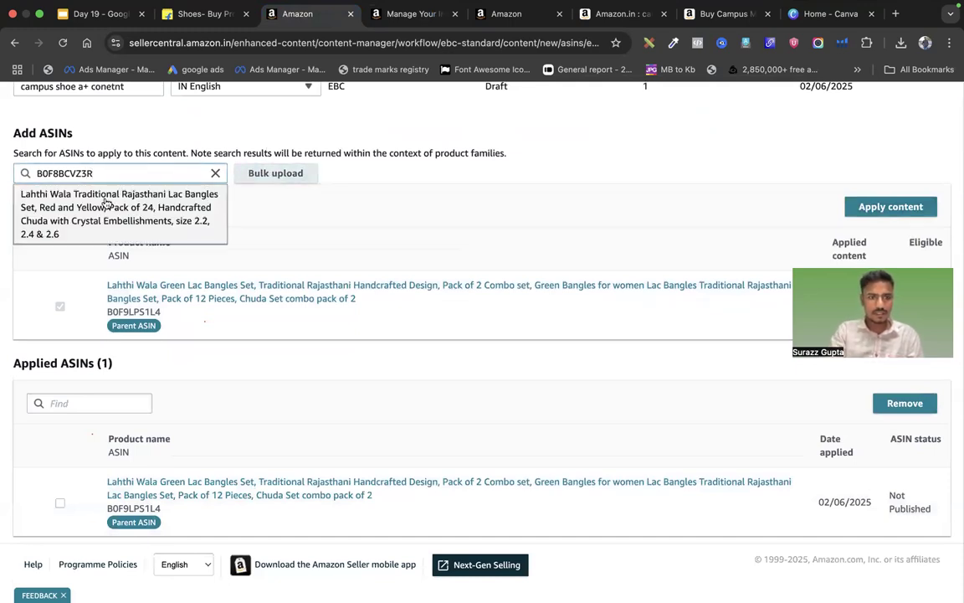
click(103, 200)
click(886, 207)
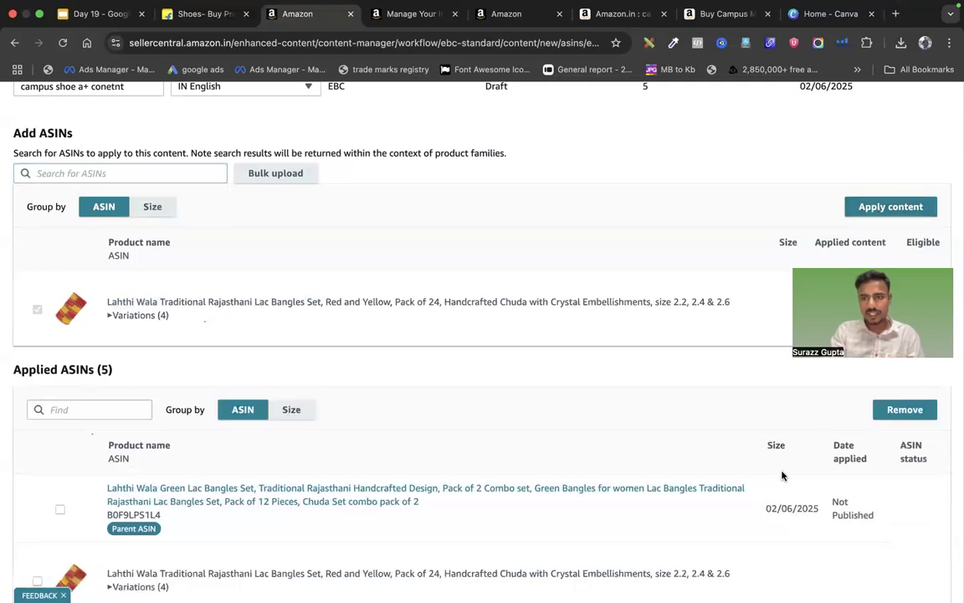
Tick the Red and Yellow bangles row among the applied ASINs, leaving Green Lac unticked
scroll(332, 520, down, 2)
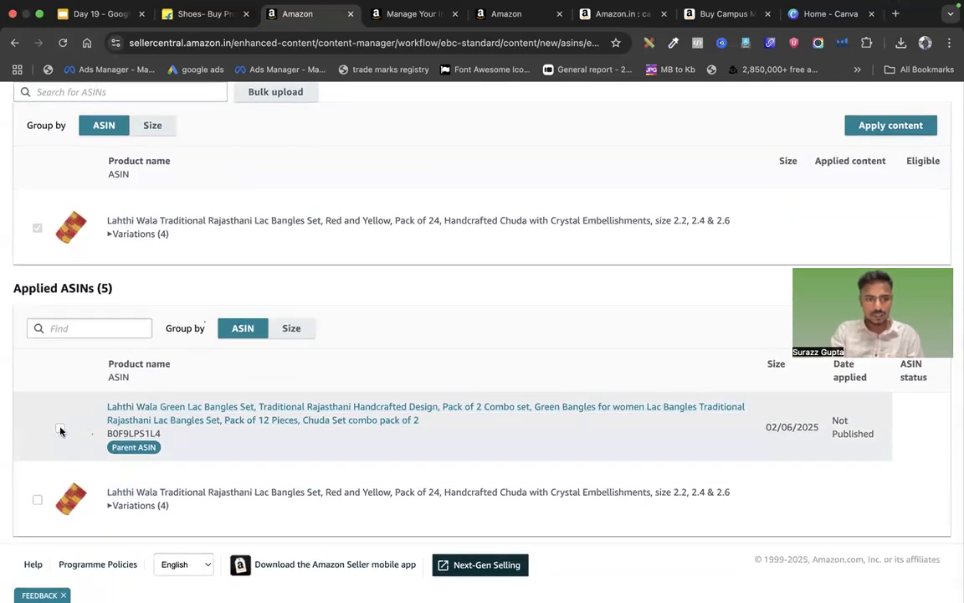
click(59, 428)
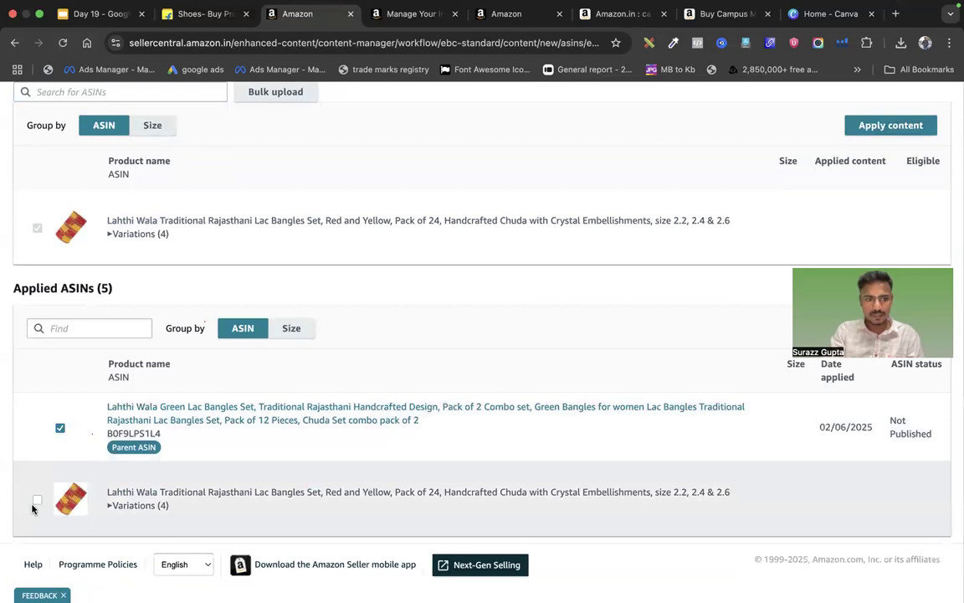
click(36, 501)
click(60, 428)
scroll(168, 378, up, 5)
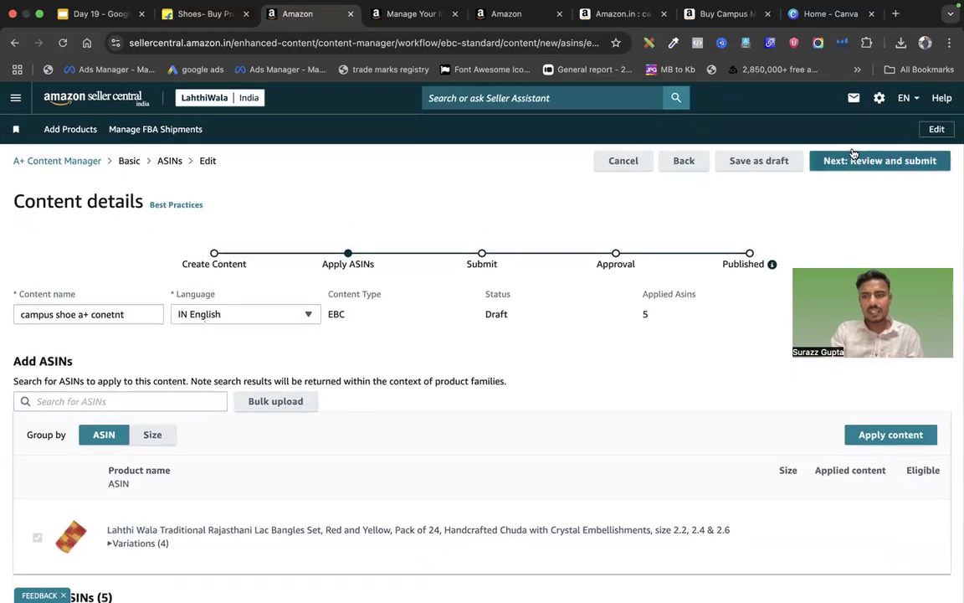
Go to Next: Review and submit and scroll through the Campus content preview
click(855, 163)
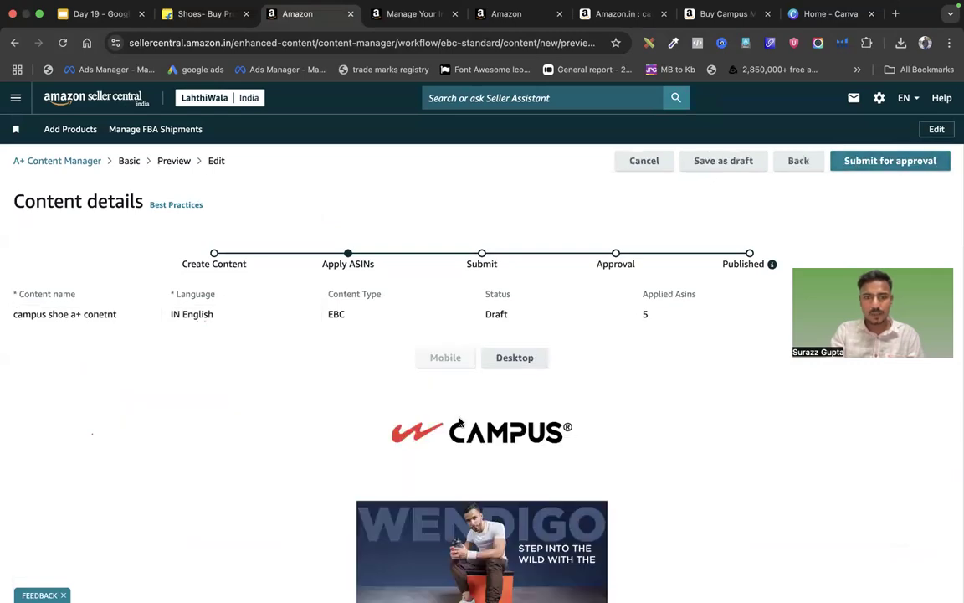
scroll(458, 421, down, 5)
scroll(458, 421, down, 15)
scroll(458, 421, up, 5)
scroll(459, 421, down, 8)
scroll(459, 421, up, 10)
scroll(459, 421, down, 11)
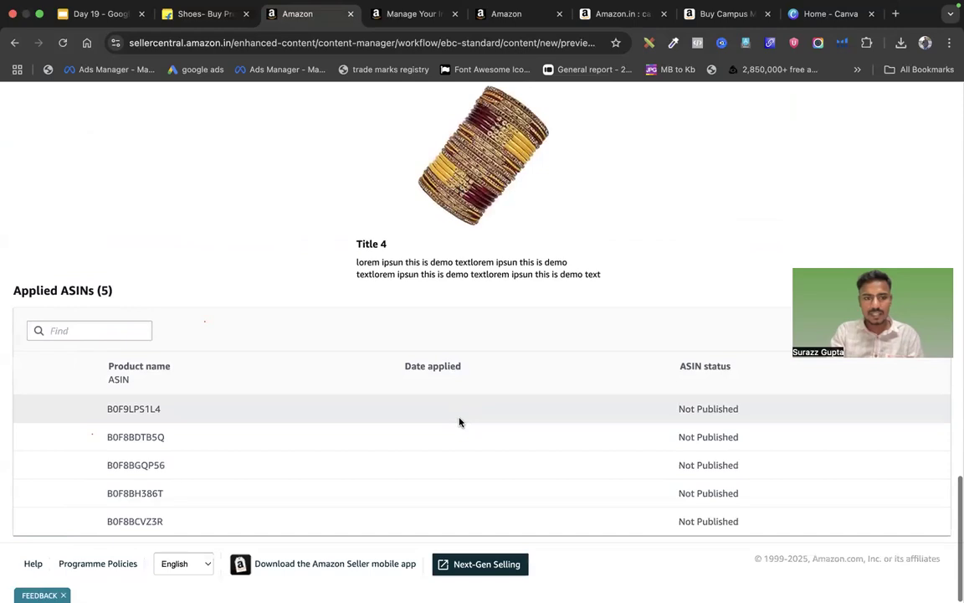
Highlight the five Not Published ASINs in the Applied ASINs table, then scroll back up
drag(108, 366, 842, 540)
click(842, 538)
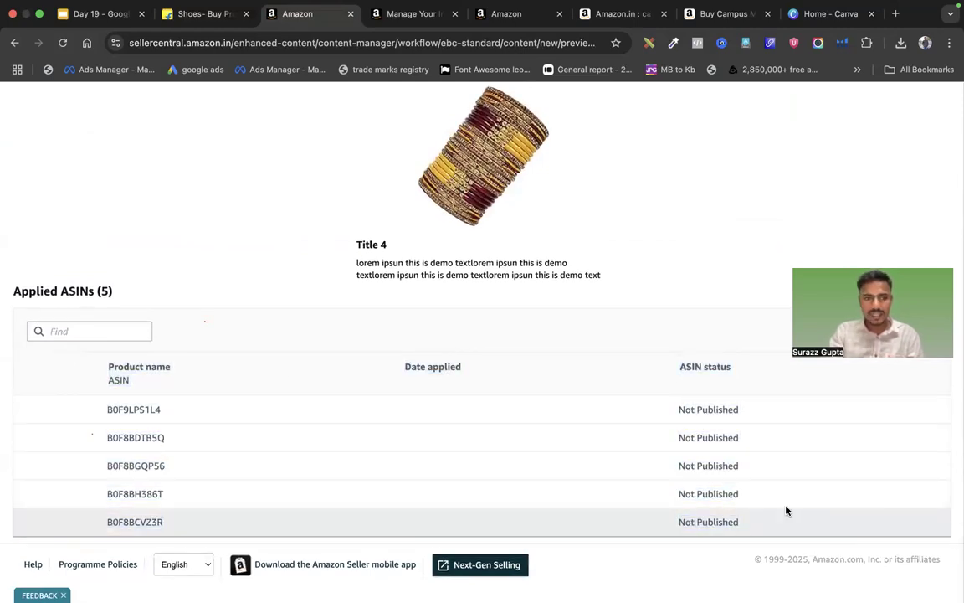
scroll(703, 368, up, 10)
scroll(704, 369, up, 10)
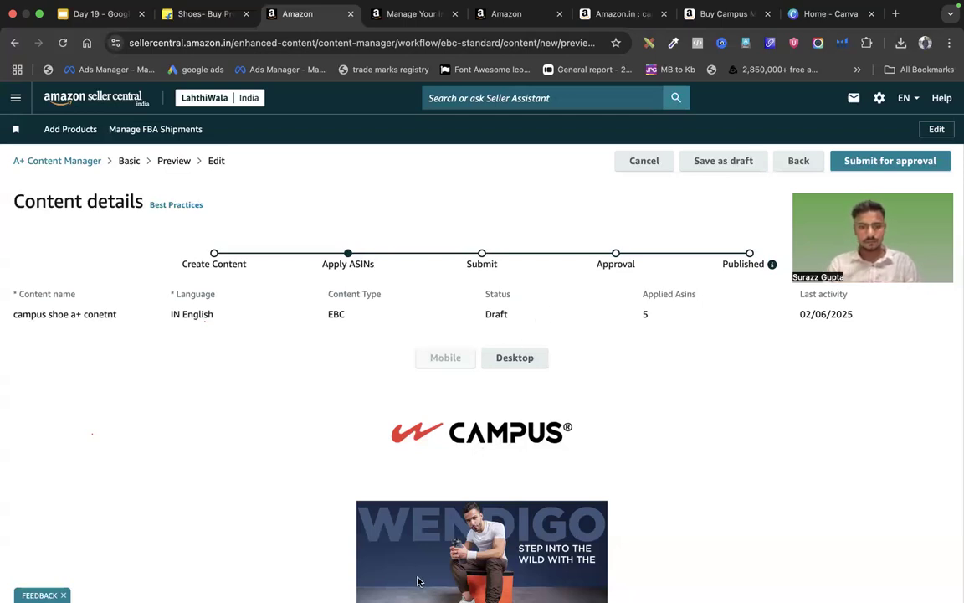
scroll(319, 251, down, 20)
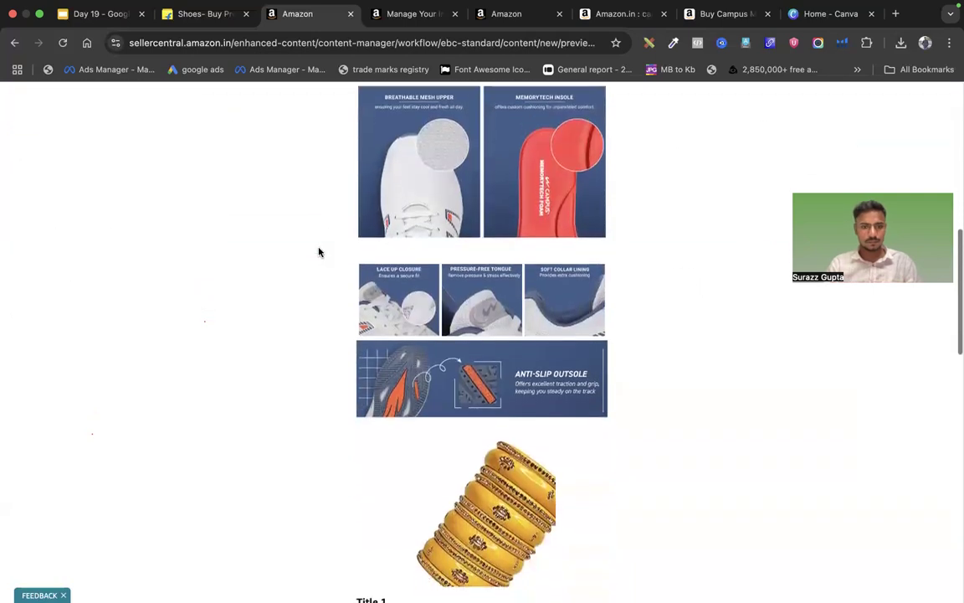
scroll(318, 251, up, 10)
scroll(318, 251, up, 15)
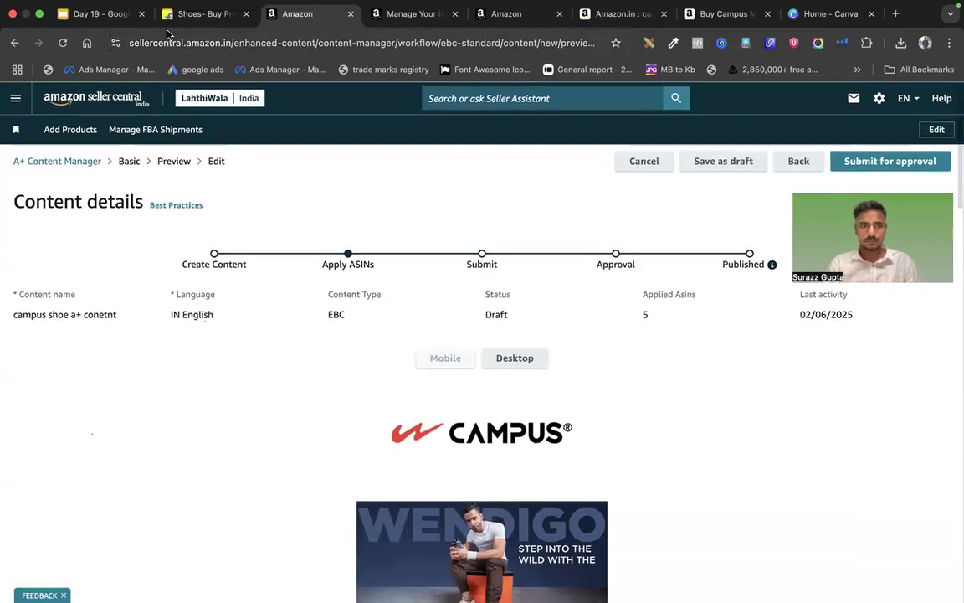
Review the Seller panel path lines on the A+ Content slide, nudge its text box, then go to slide 4
click(96, 13)
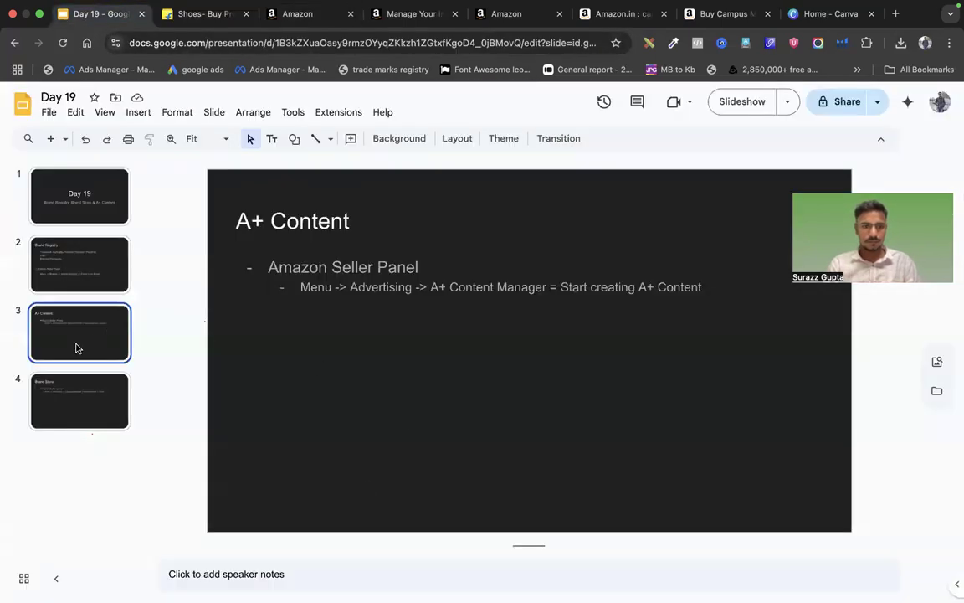
mouse_move(272, 267)
mouse_down()
mouse_move(585, 316)
mouse_move(689, 318)
mouse_move(323, 283)
mouse_move(275, 239)
mouse_move(270, 261)
mouse_up()
click(722, 302)
click(270, 261)
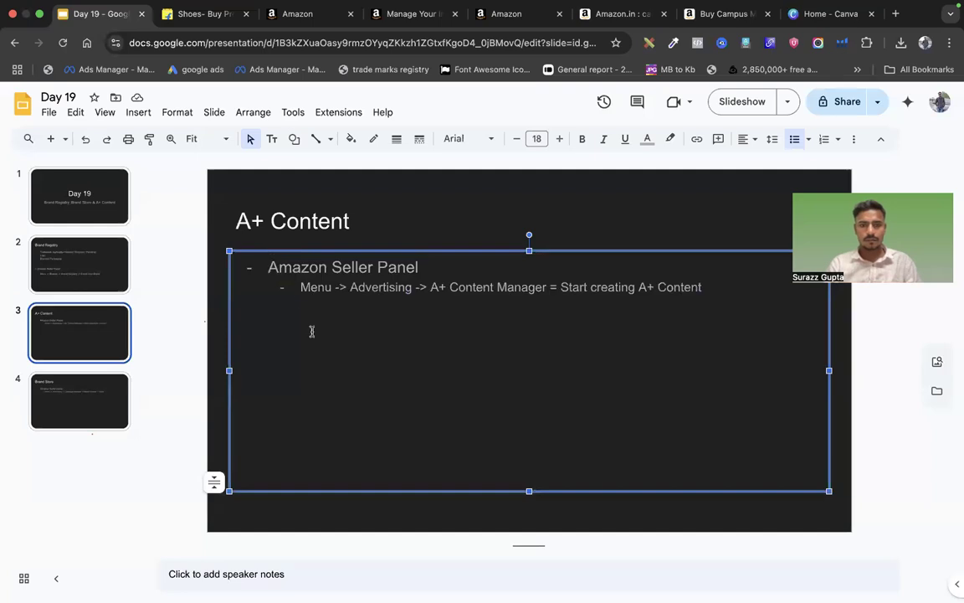
drag(301, 287, 705, 287)
click(705, 287)
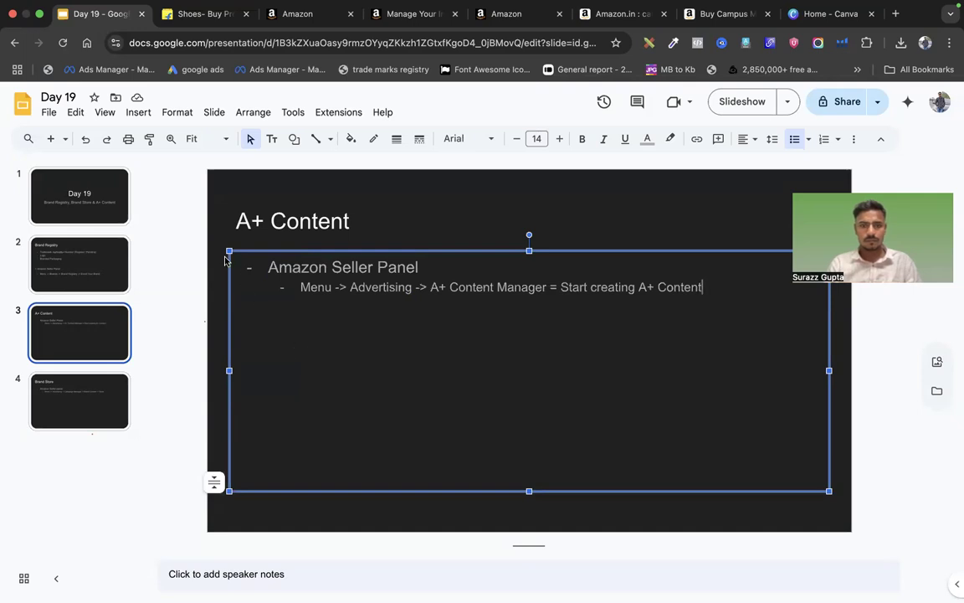
mouse_move(224, 260)
mouse_down()
mouse_move(228, 248)
mouse_move(228, 264)
mouse_up()
click(214, 306)
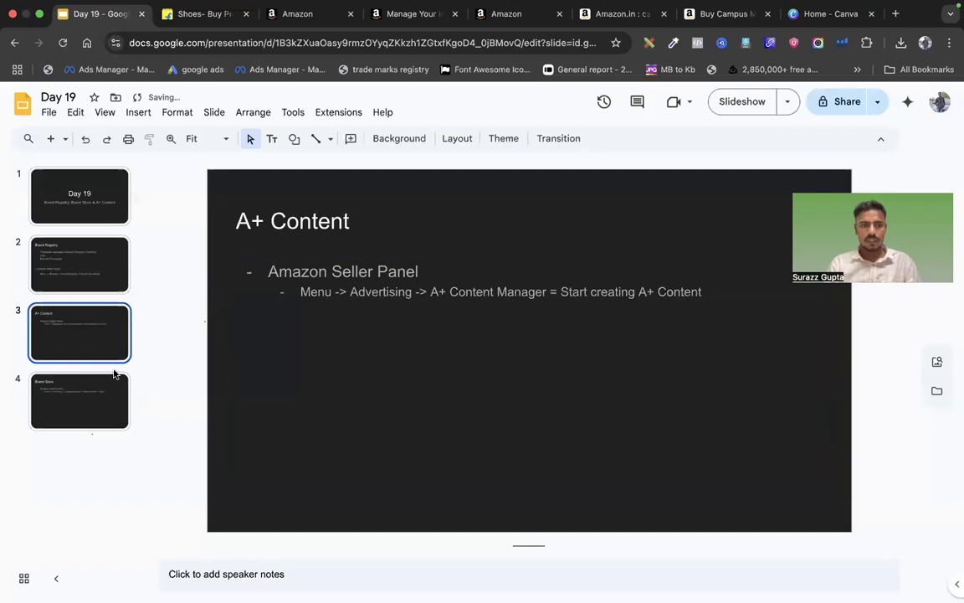
click(101, 393)
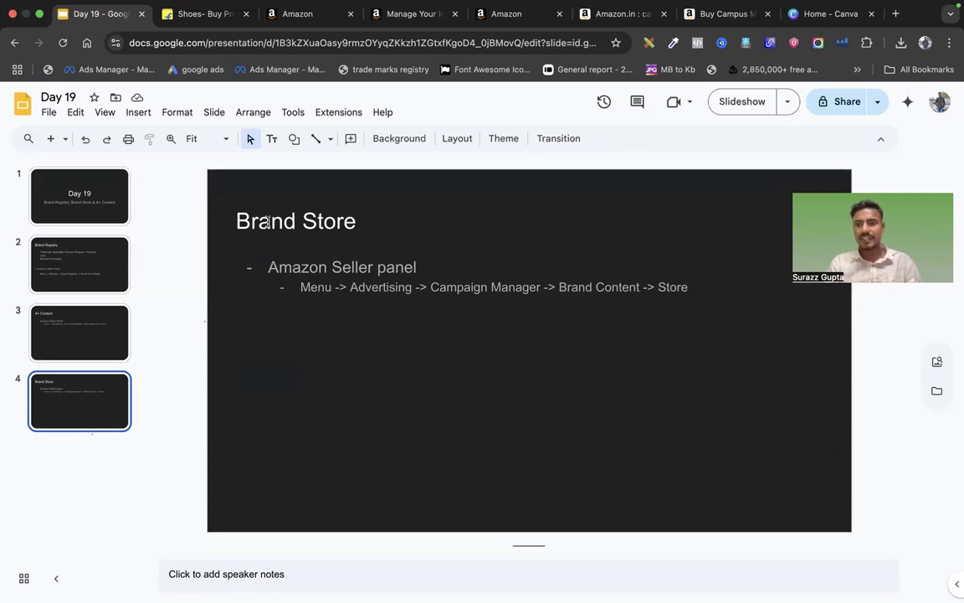
From the campus search results, browse the U.S. Polo brand store as an example, then go back
click(546, 12)
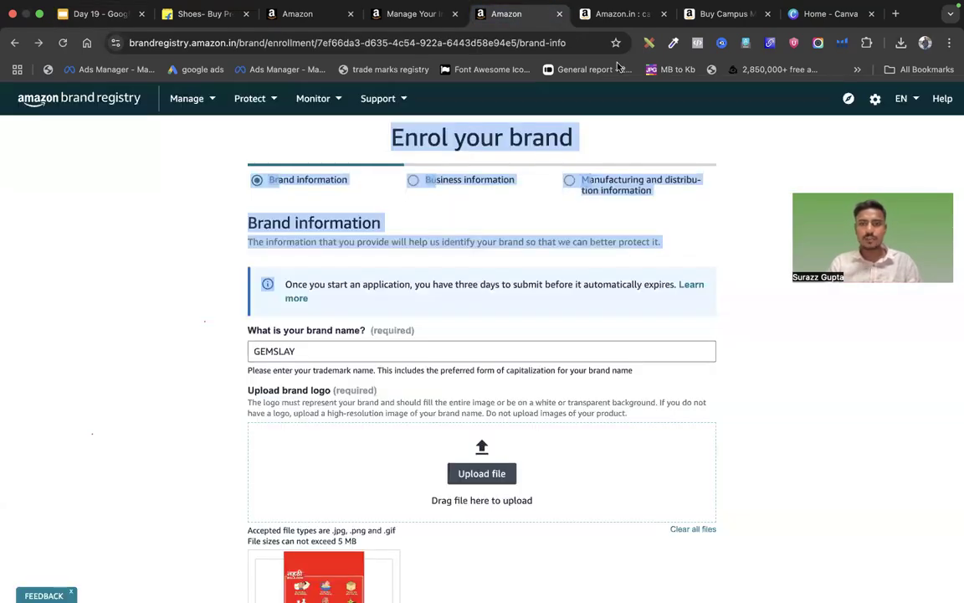
click(619, 13)
scroll(479, 323, up, 5)
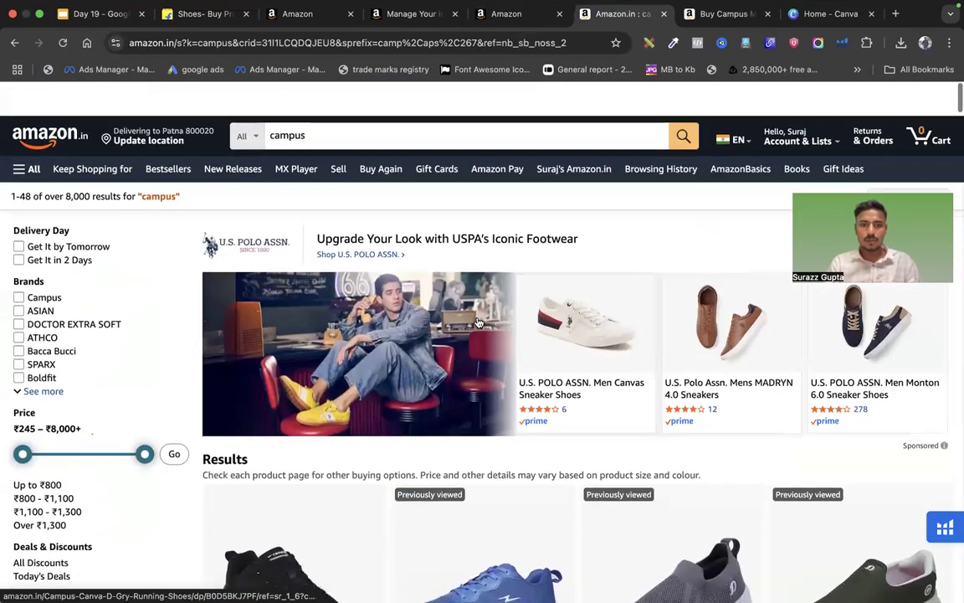
click(333, 316)
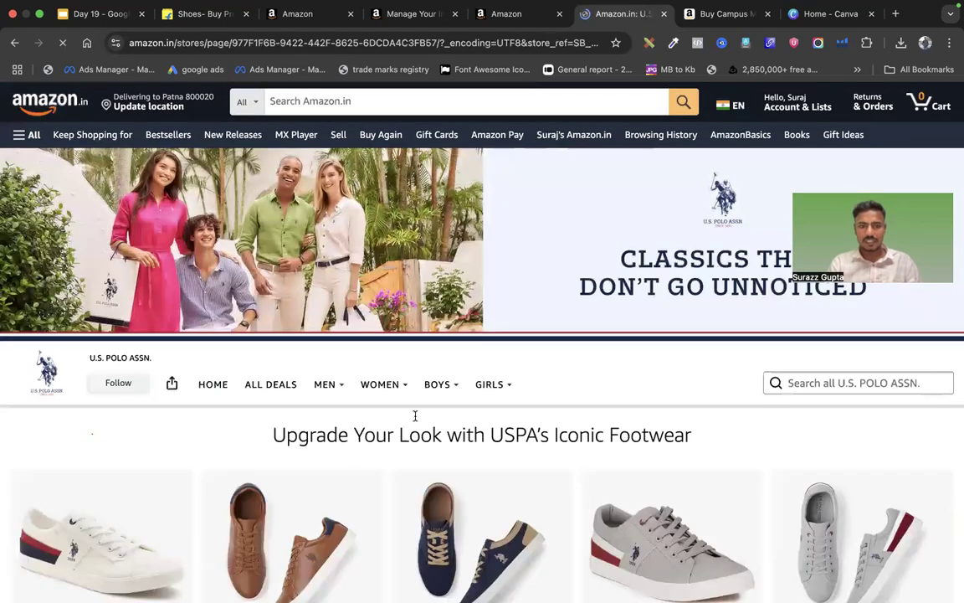
scroll(416, 421, down, 3)
scroll(416, 421, down, 15)
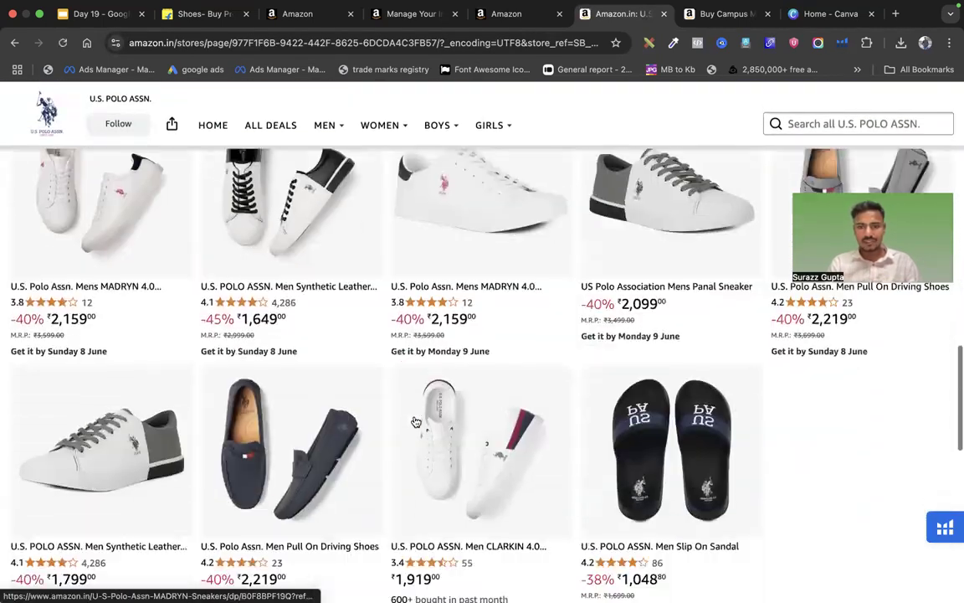
scroll(599, 289, up, 6)
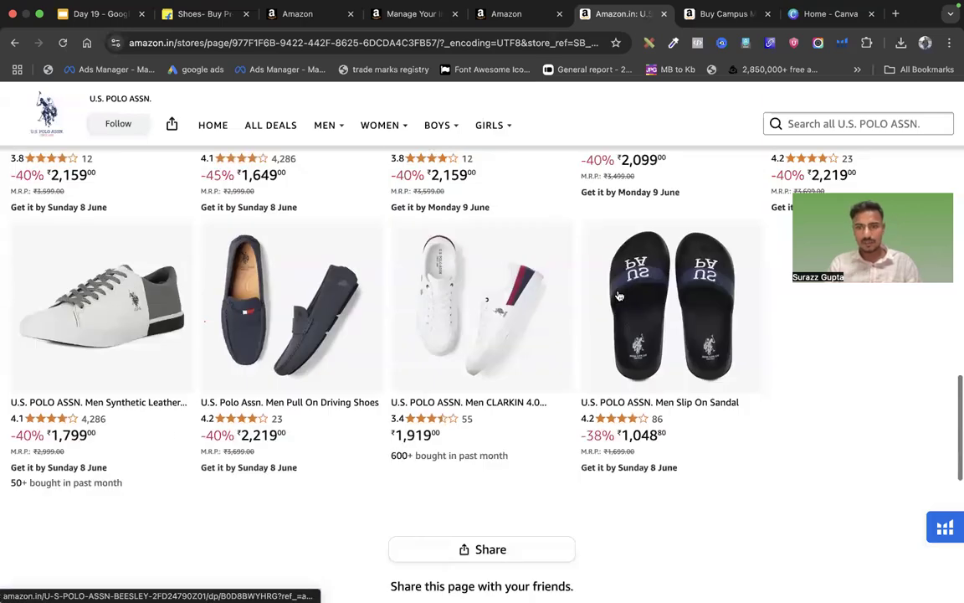
scroll(619, 294, up, 3)
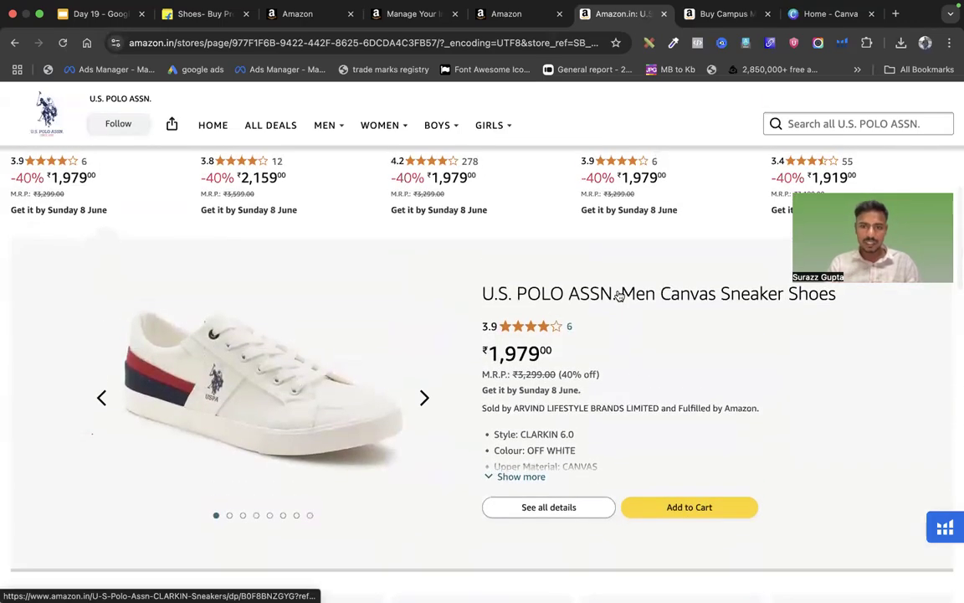
scroll(619, 295, up, 1)
scroll(619, 294, up, 5)
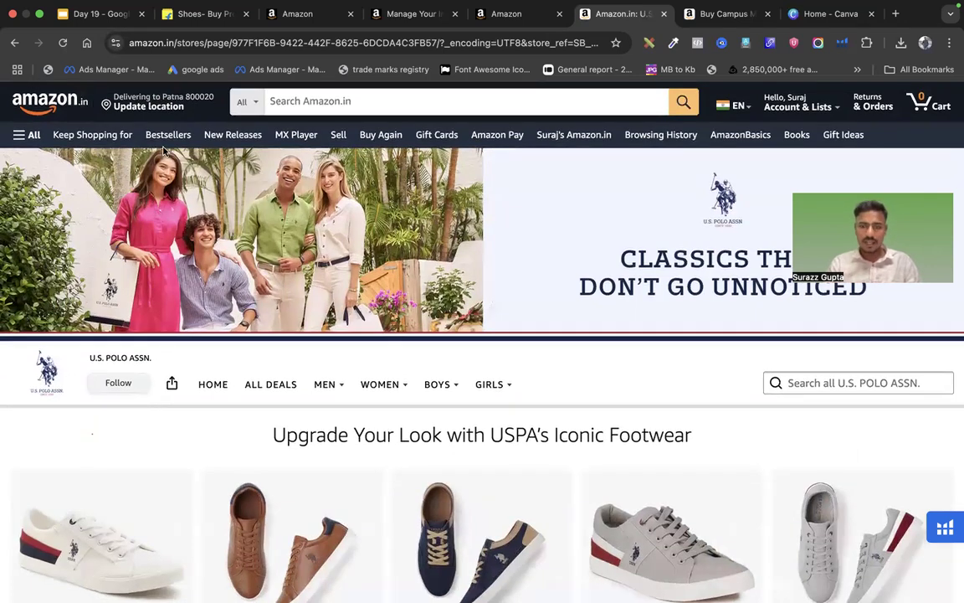
click(38, 42)
Browse the DOCTOR EXTRA SOFT brand store from one of its shoes, then return to the Day 19 slides
scroll(658, 422, down, 5)
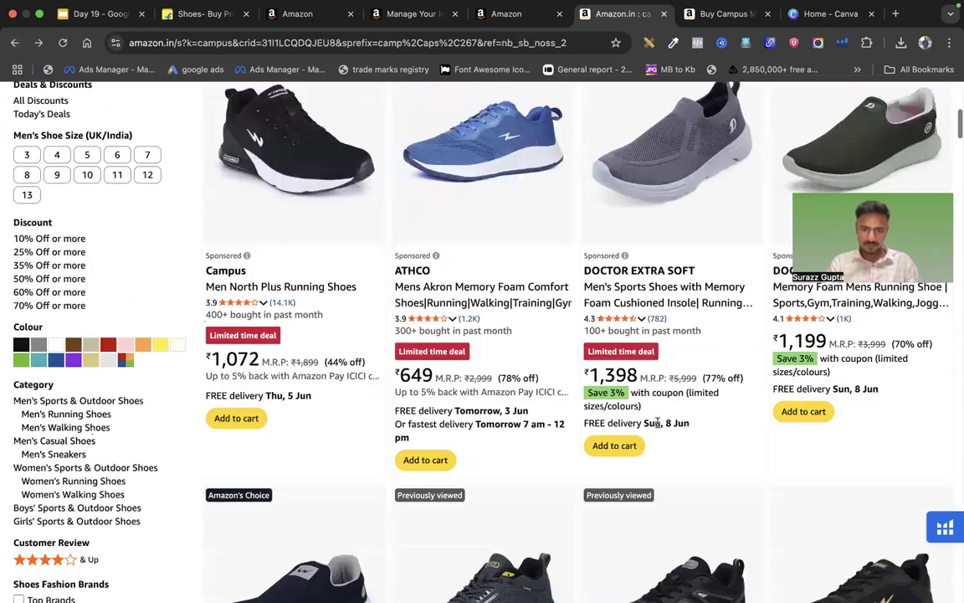
click(648, 286)
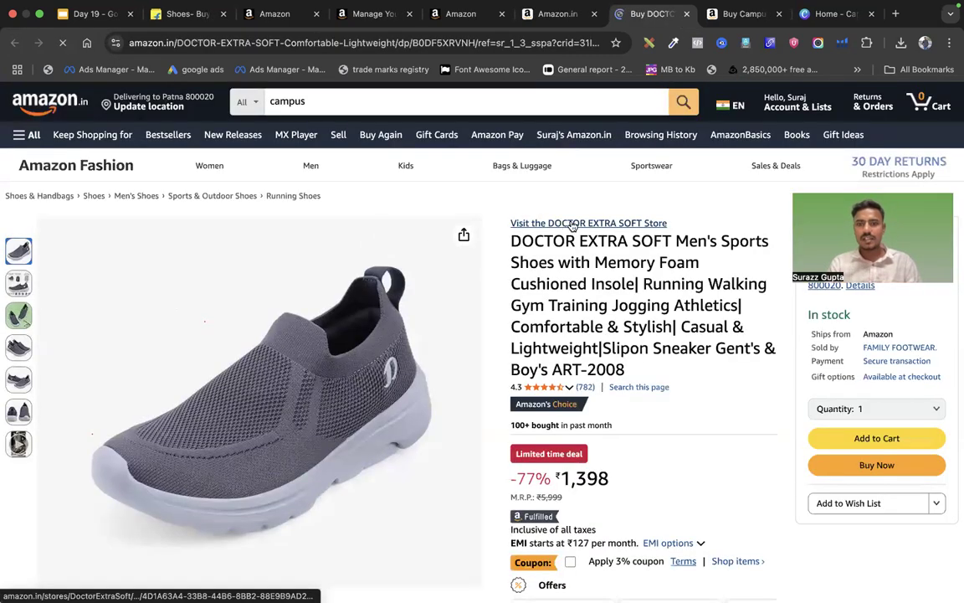
click(627, 226)
scroll(463, 371, down, 3)
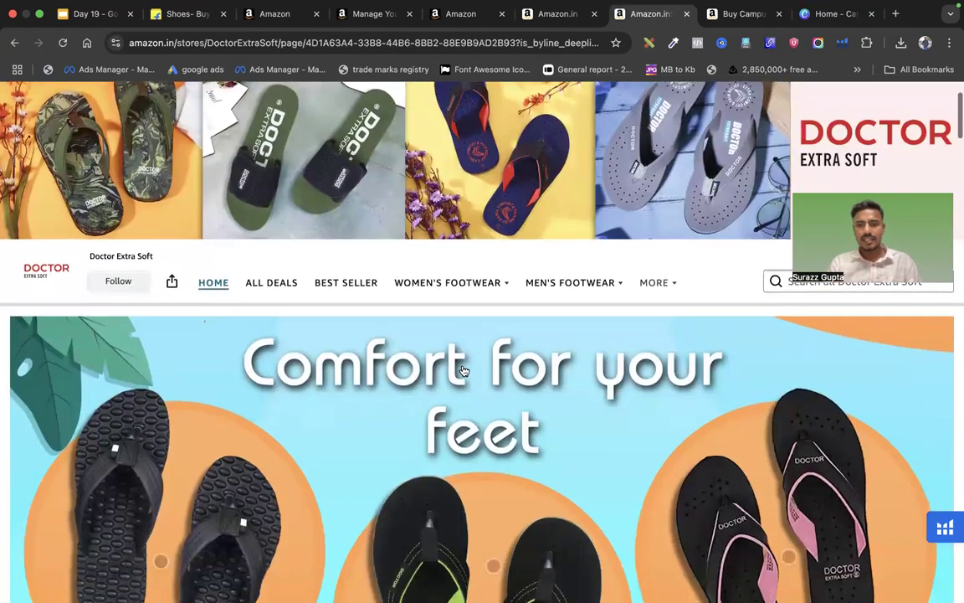
scroll(463, 371, down, 15)
scroll(465, 369, down, 20)
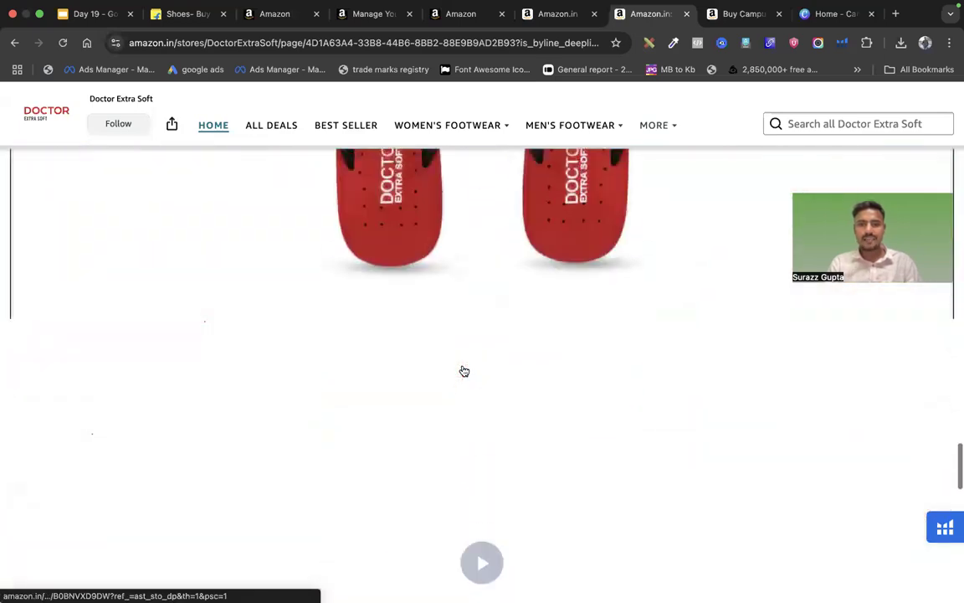
scroll(464, 371, down, 10)
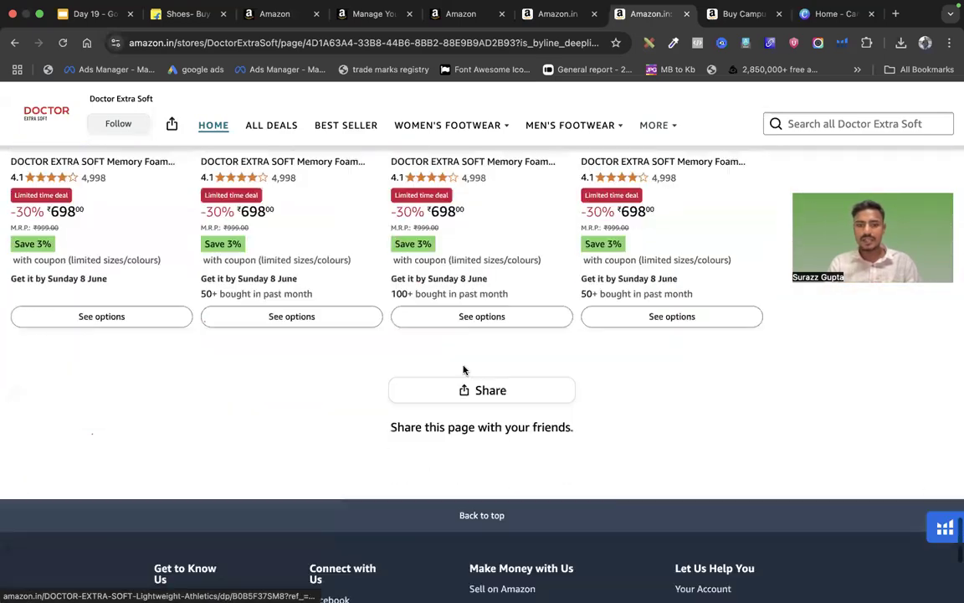
scroll(464, 370, up, 20)
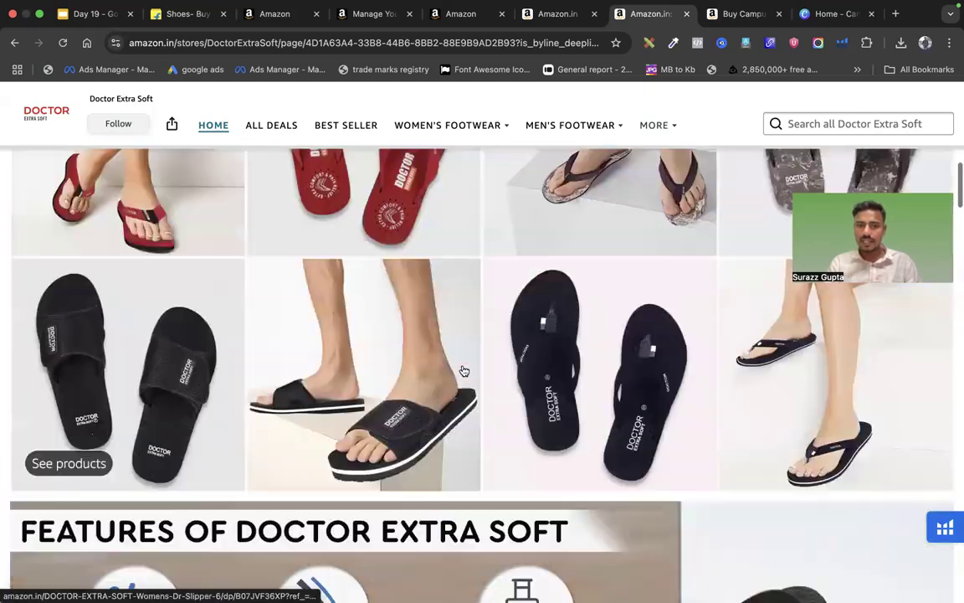
scroll(464, 370, up, 10)
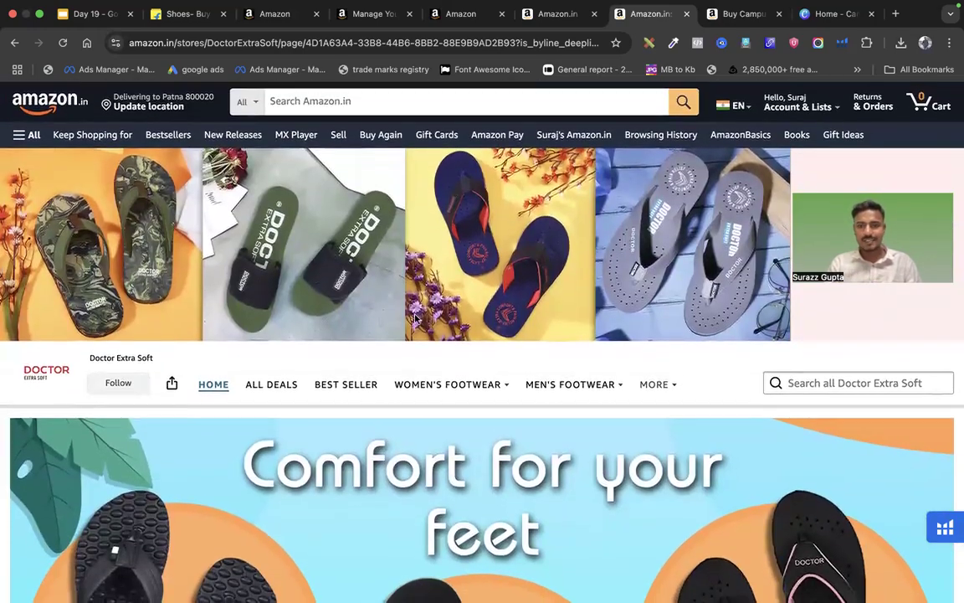
click(534, 18)
click(84, 15)
Highlight the Campaign Manager -> Brand Content -> Store path on the Brand Store slide, then open Seller Central's menu
click(284, 262)
click(82, 381)
click(298, 378)
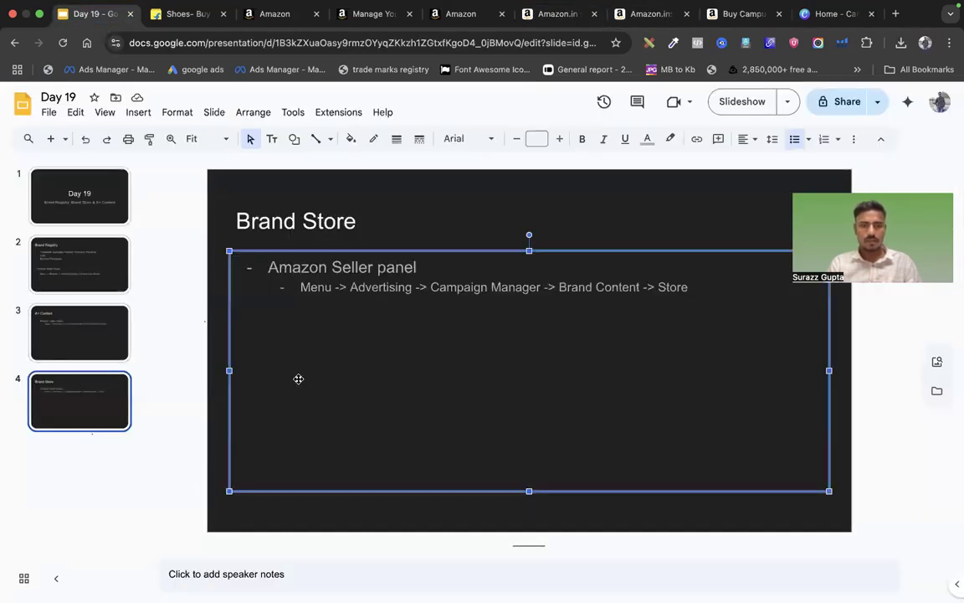
drag(268, 266, 588, 303)
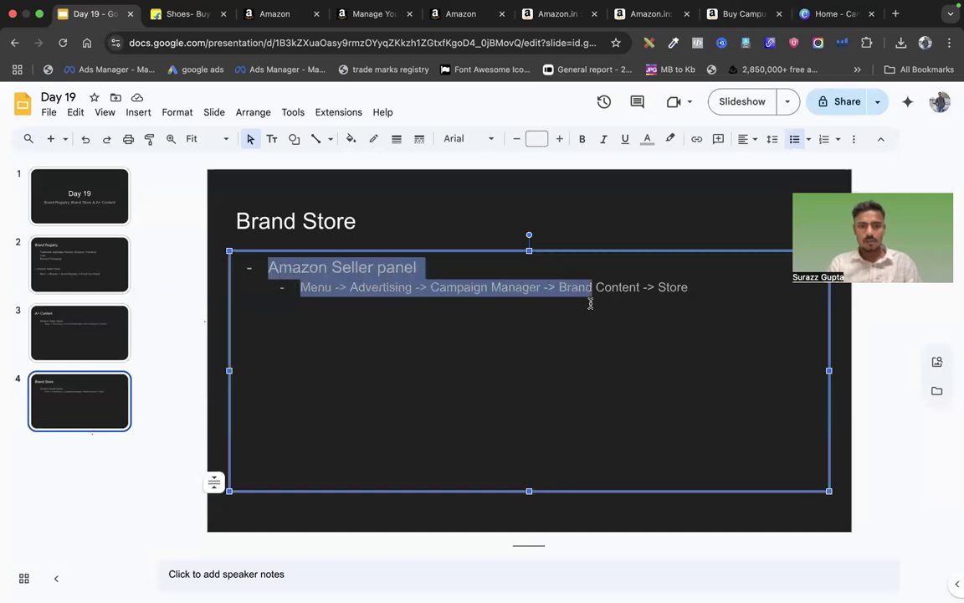
click(590, 303)
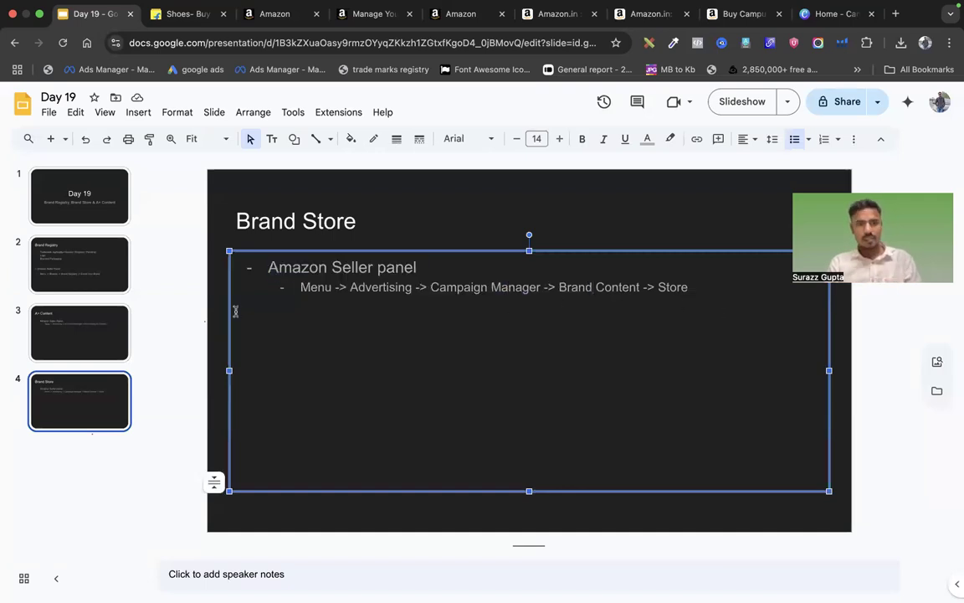
click(266, 13)
click(15, 97)
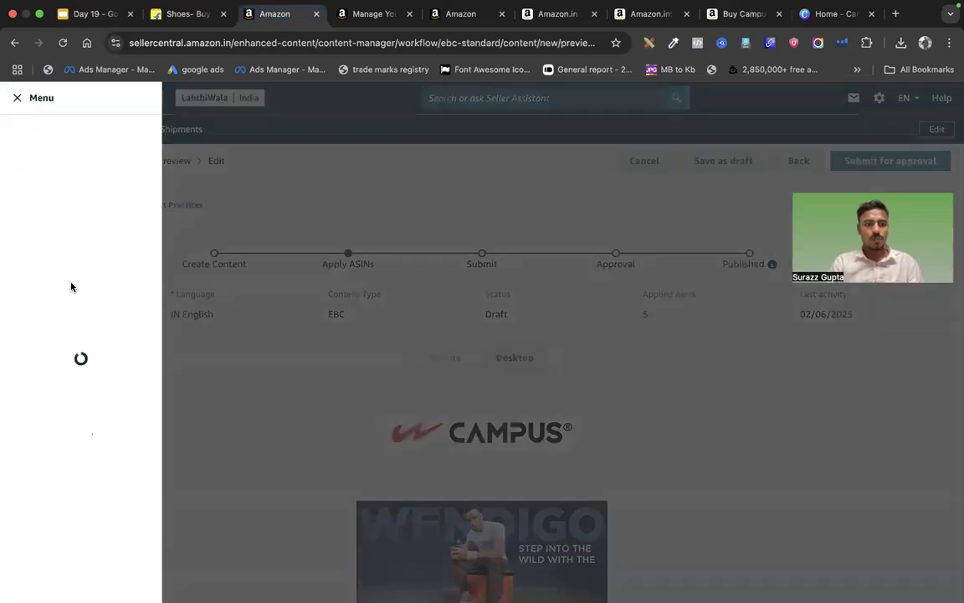
Choose Advertising > Campaign Manager and confirm Leave for the unsaved A+ draft
mouse_move(43, 249)
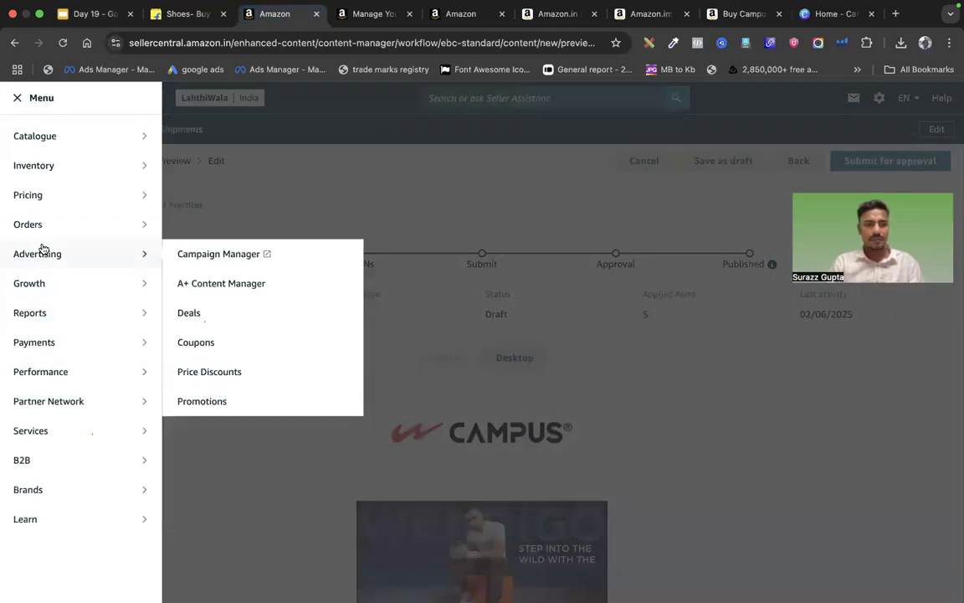
click(192, 254)
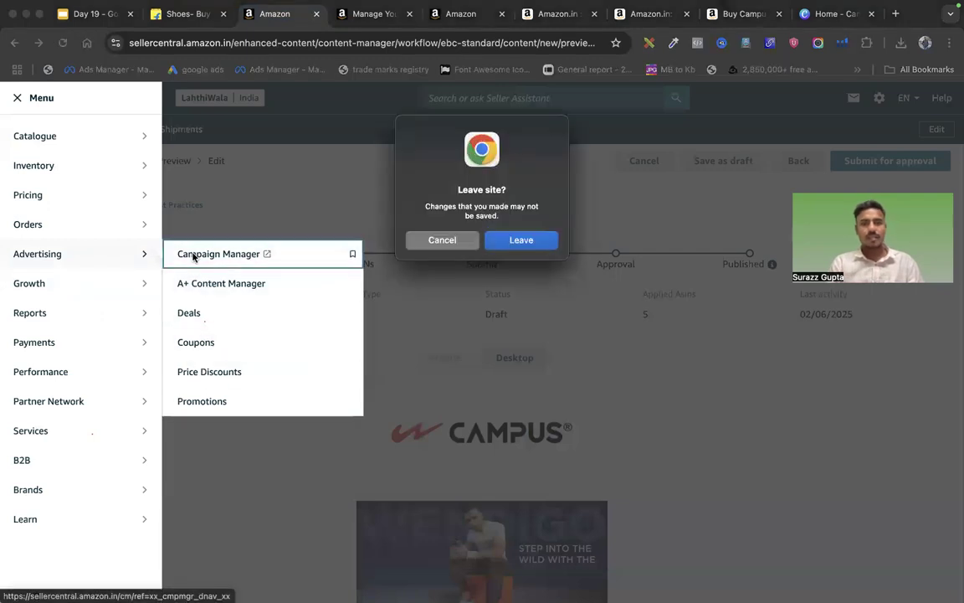
click(527, 243)
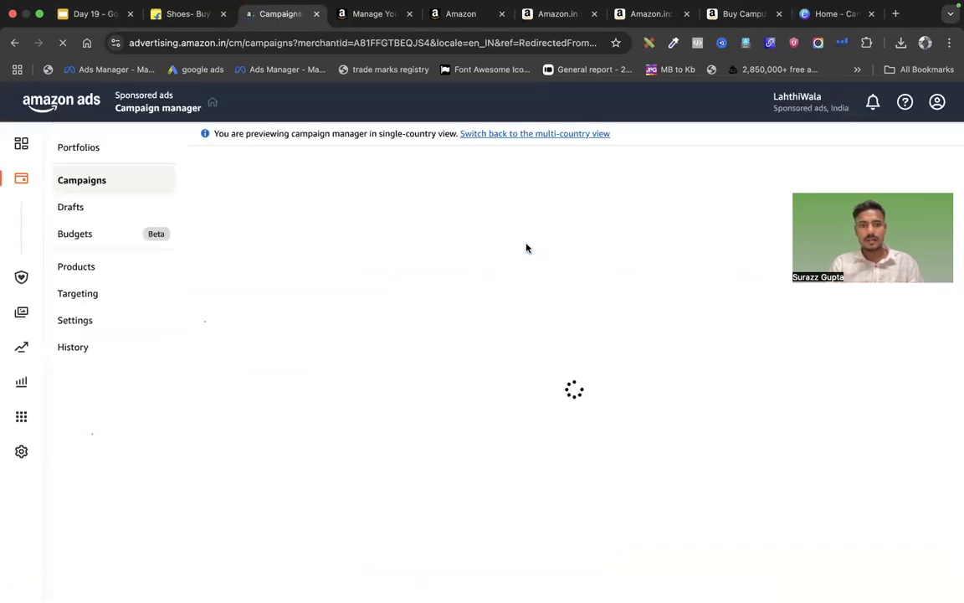
Open Brand content > Brand Stores and review the Lahthi Wala store's 30-day insights and quality rating
mouse_move(25, 255)
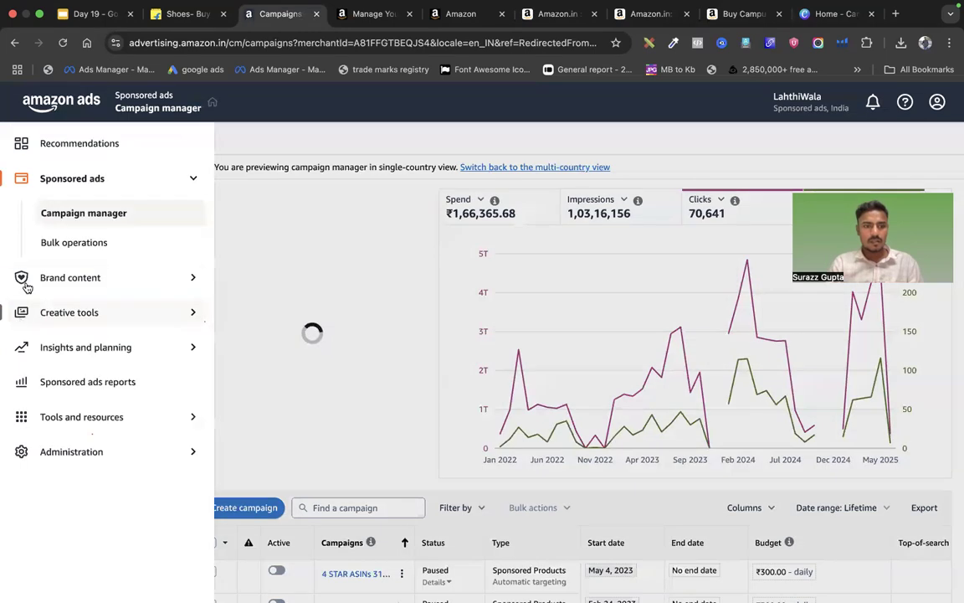
click(82, 278)
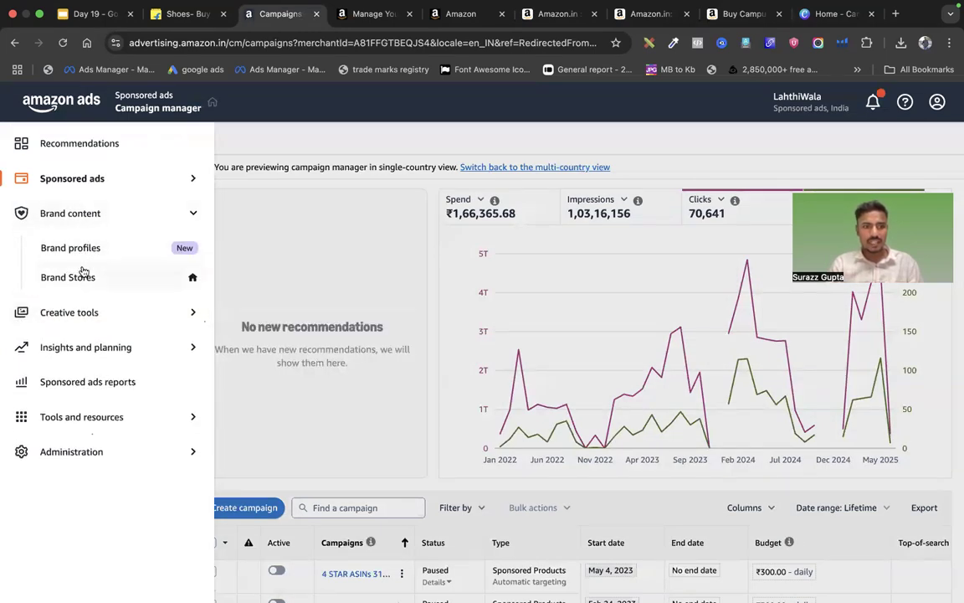
click(88, 279)
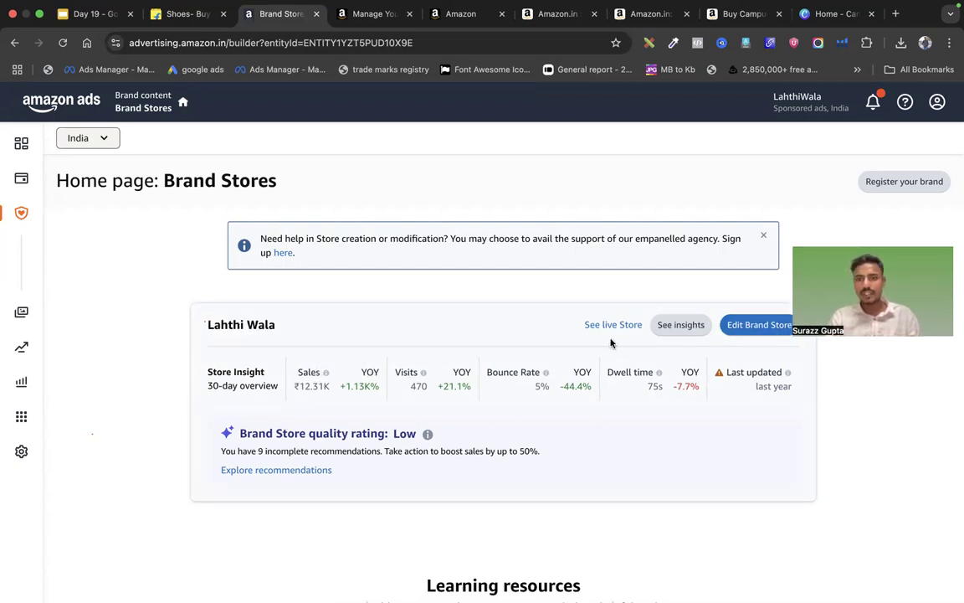
scroll(603, 334, down, 5)
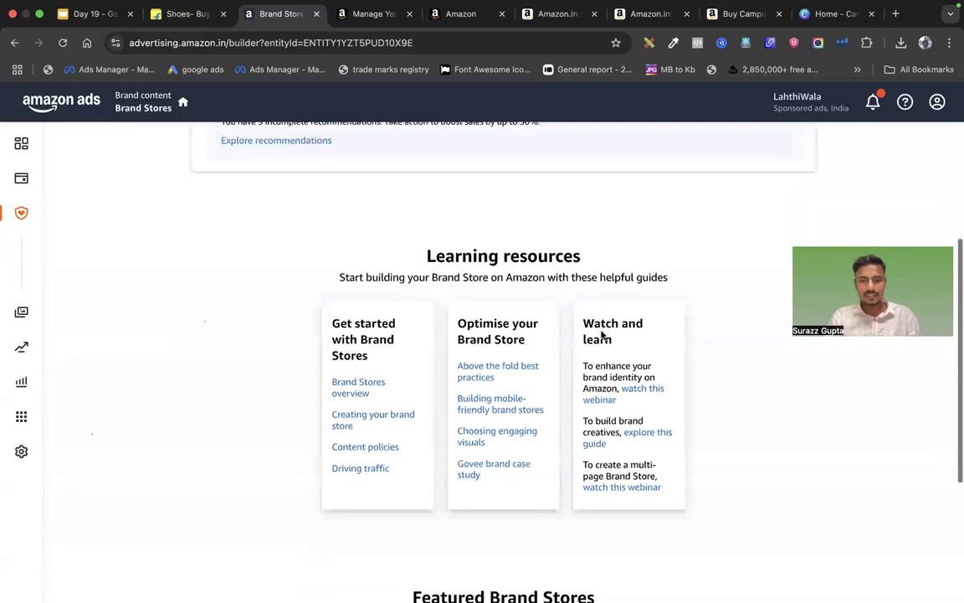
scroll(601, 334, up, 4)
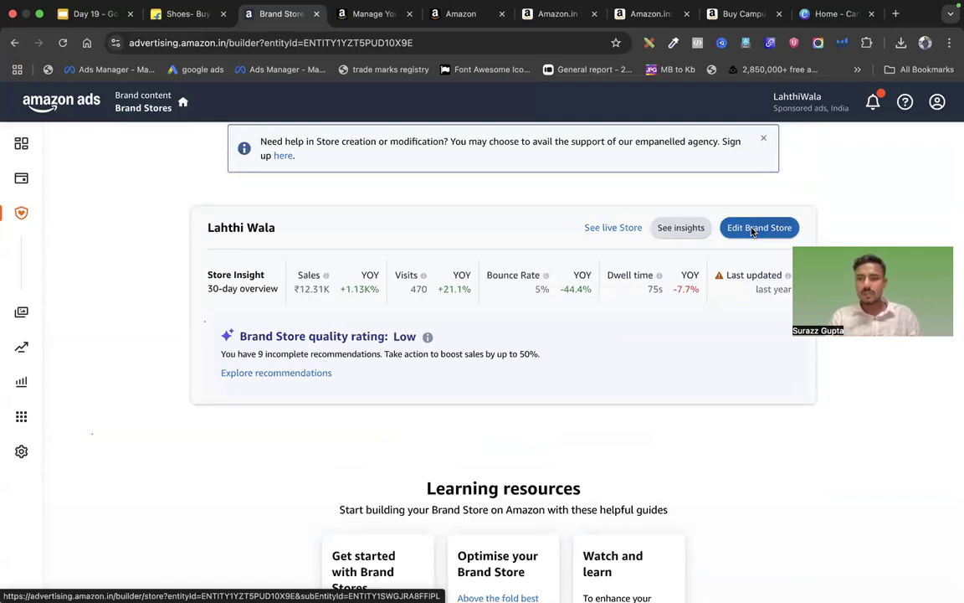
Edit the Lahthi Wala store with Desktop preview, jumping to the shoppable bangles image section
click(752, 232)
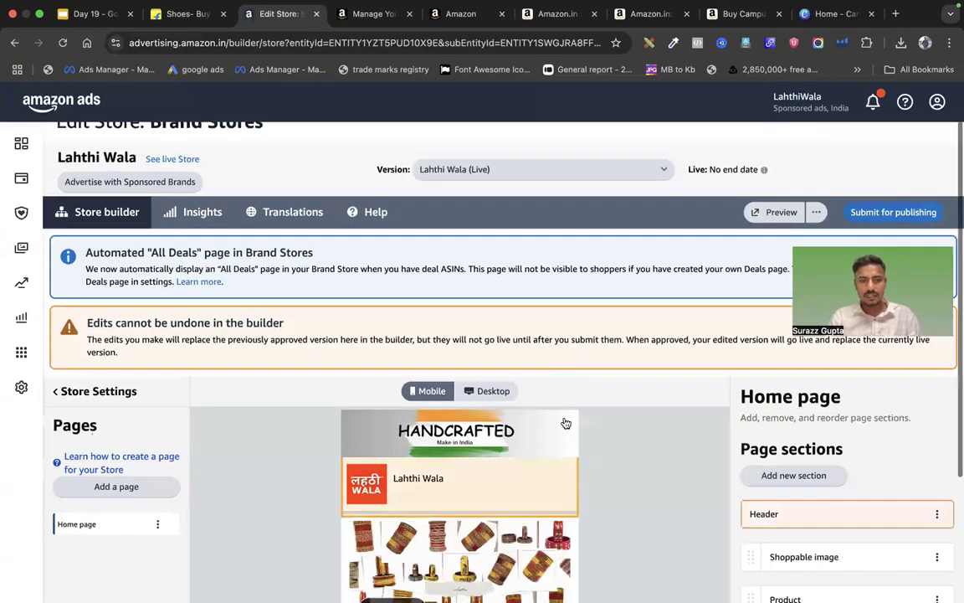
scroll(566, 423, down, 2)
scroll(577, 368, down, 1)
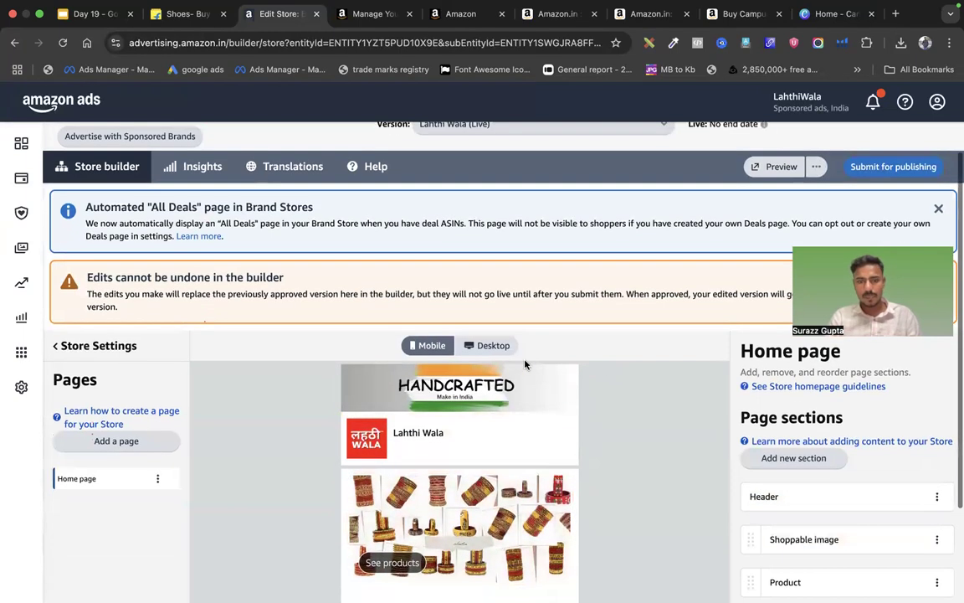
click(500, 346)
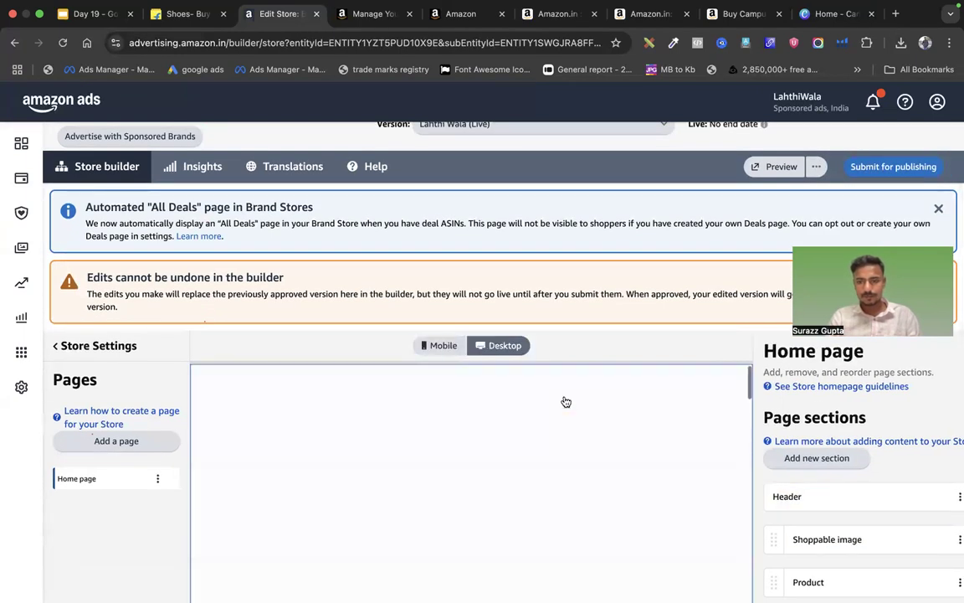
scroll(734, 325, down, 3)
scroll(734, 325, up, 5)
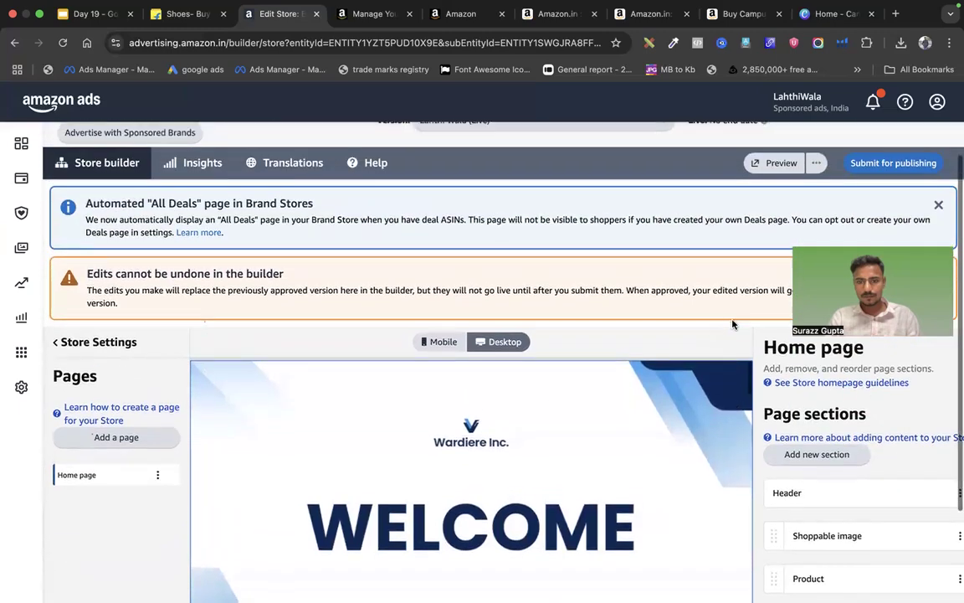
scroll(642, 423, down, 5)
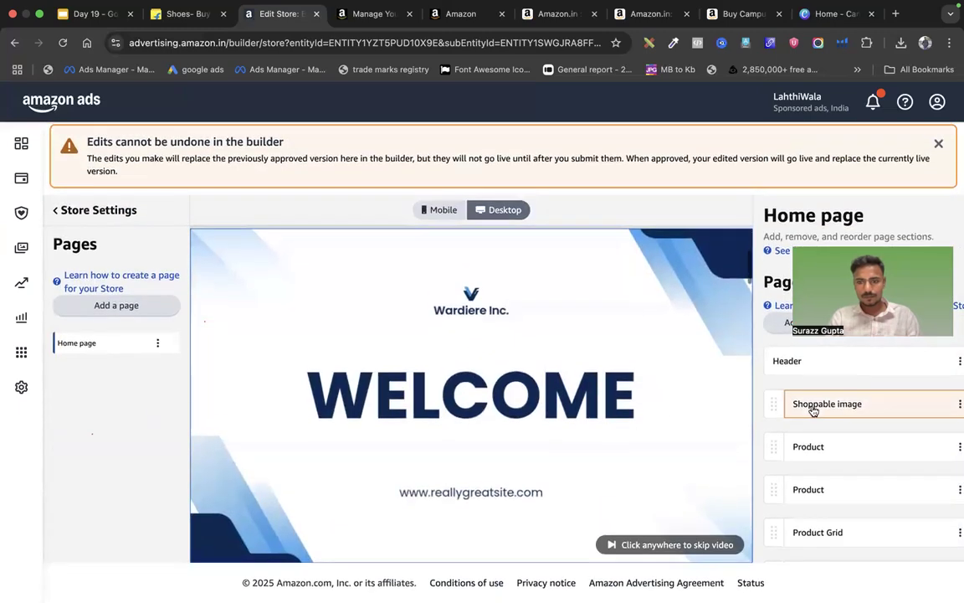
click(829, 395)
scroll(854, 326, up, 4)
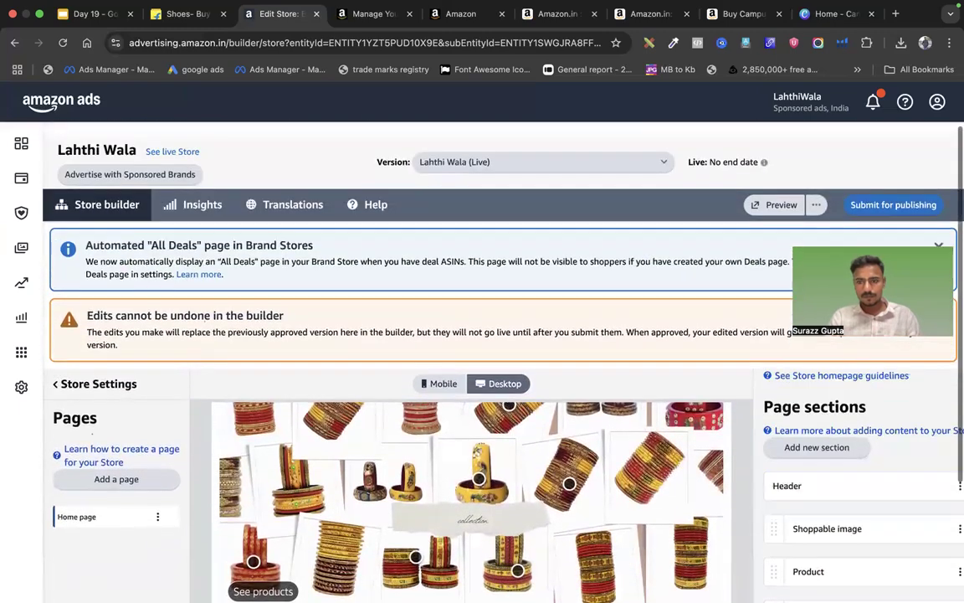
scroll(845, 362, down, 4)
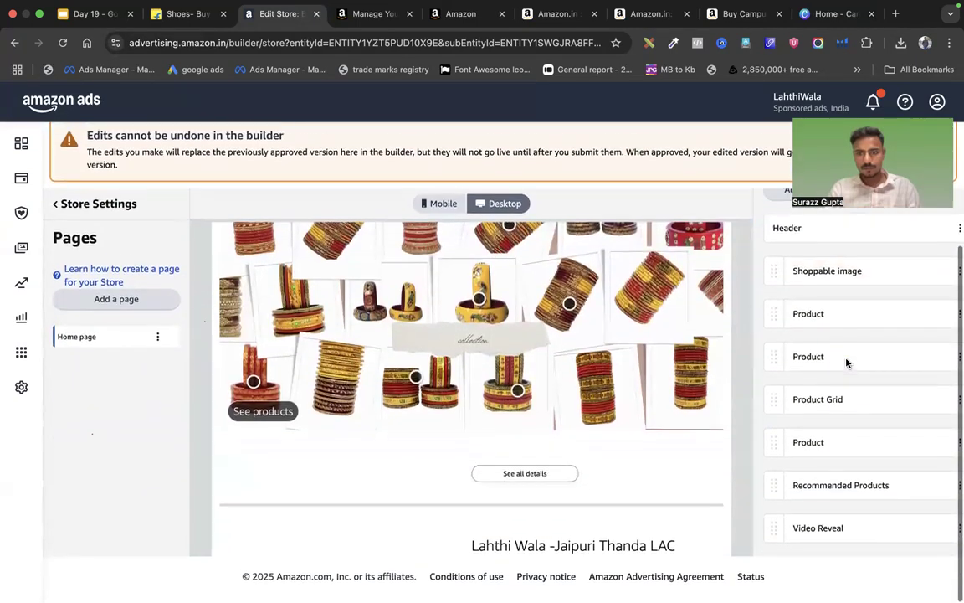
scroll(845, 361, up, 1)
Browse the section tiles available under Add new section
click(797, 286)
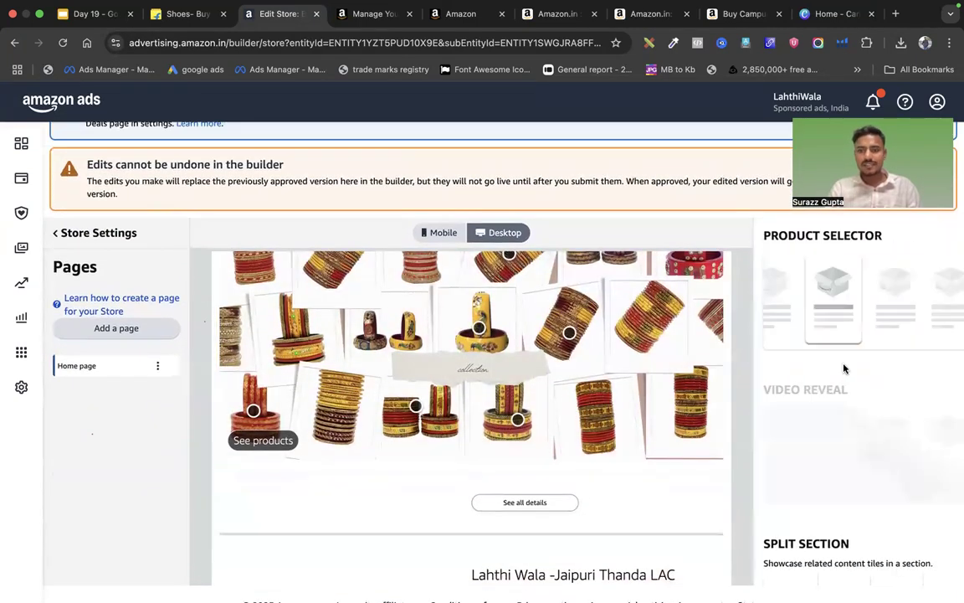
scroll(843, 435, down, 3)
scroll(843, 435, down, 8)
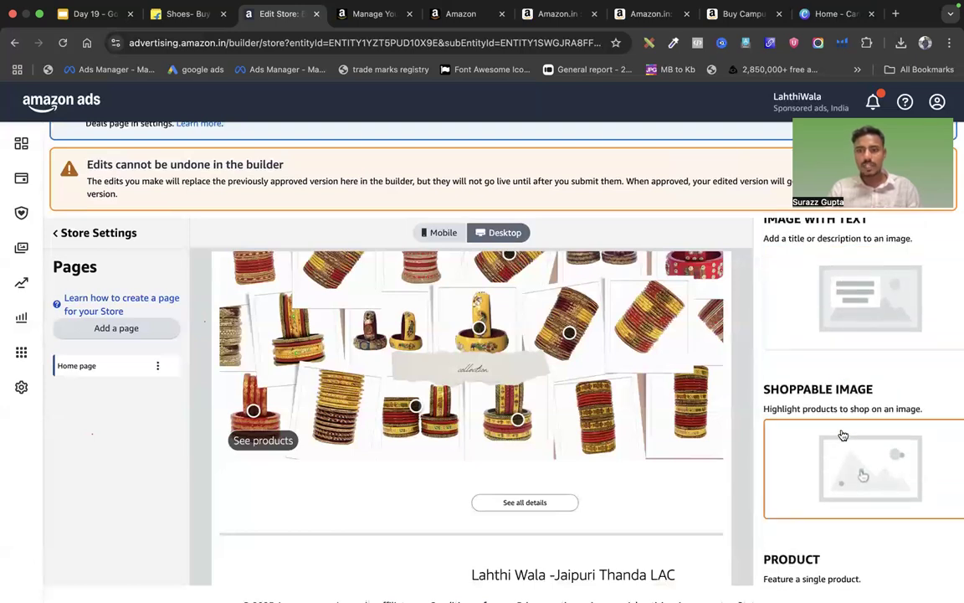
scroll(843, 435, down, 6)
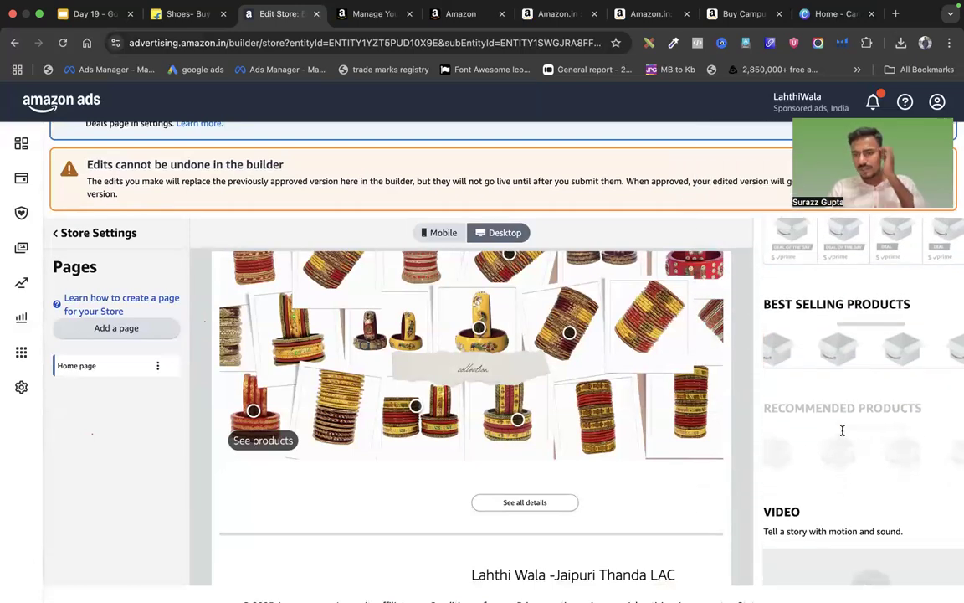
scroll(843, 432, down, 6)
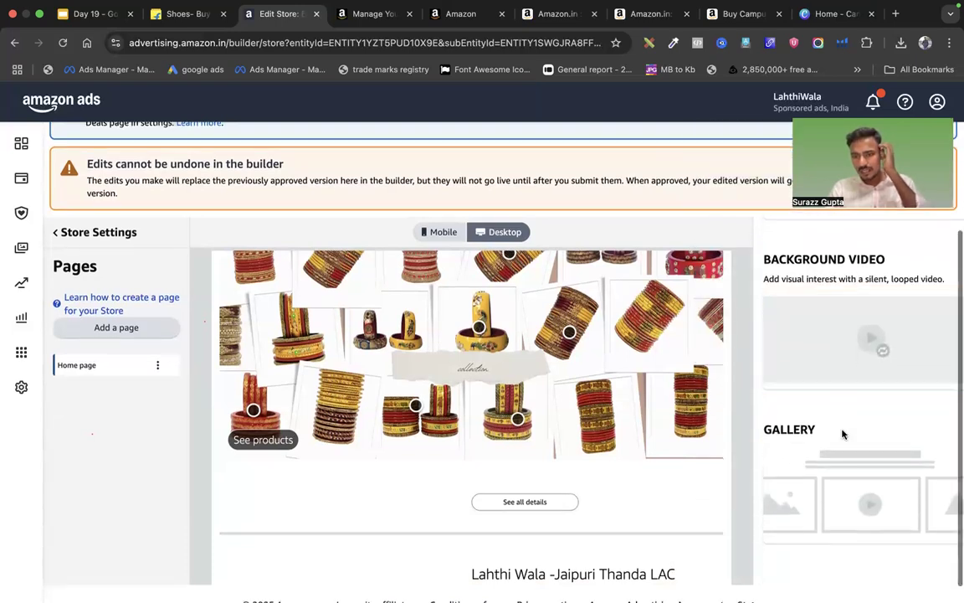
scroll(842, 435, up, 8)
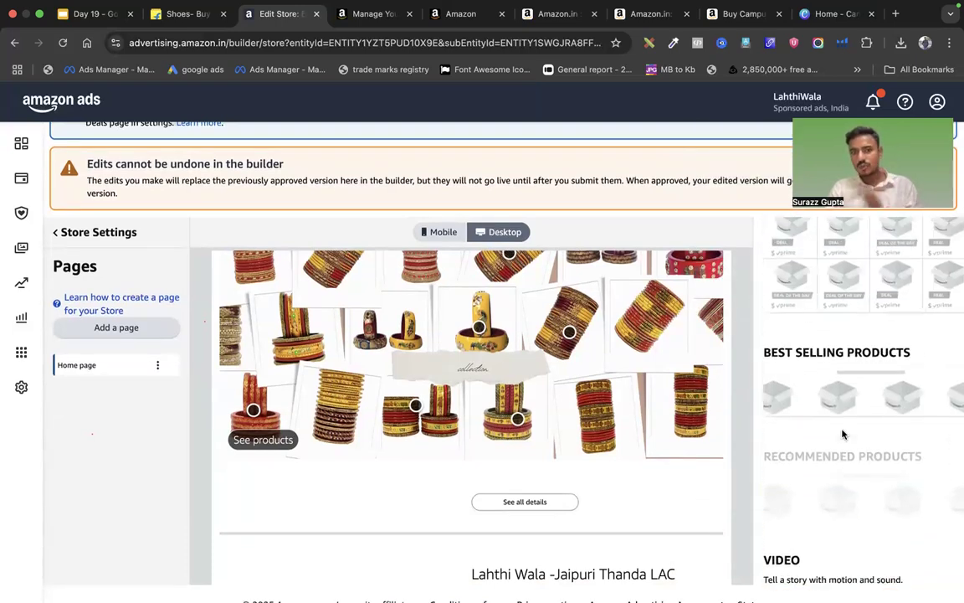
scroll(841, 433, up, 5)
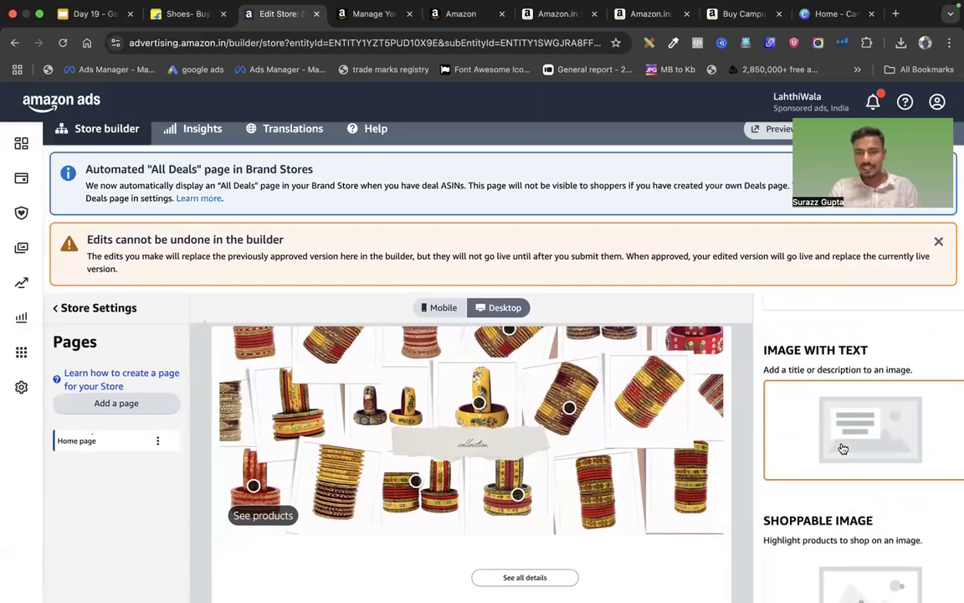
scroll(540, 489, down, 3)
scroll(541, 489, down, 10)
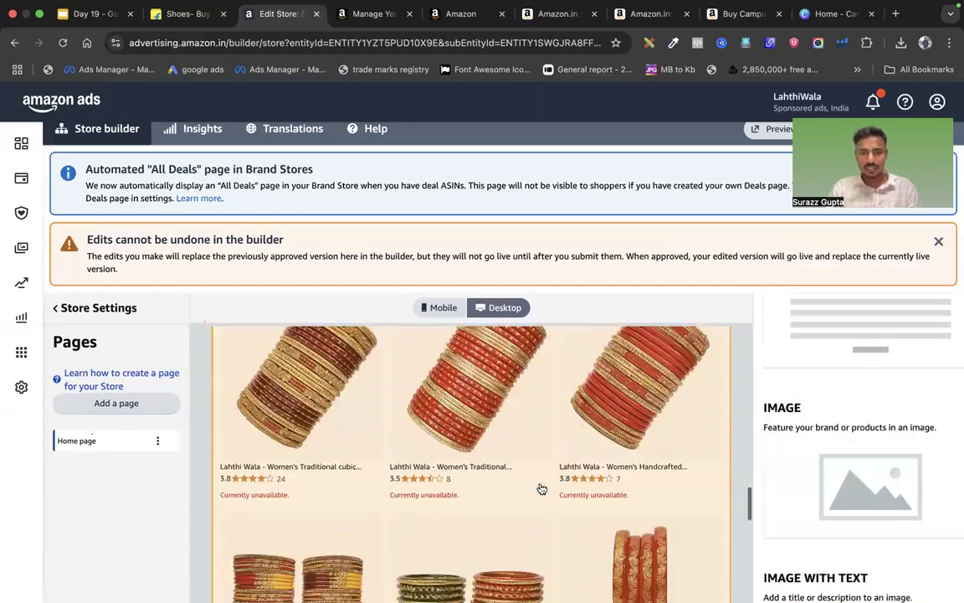
scroll(542, 489, down, 10)
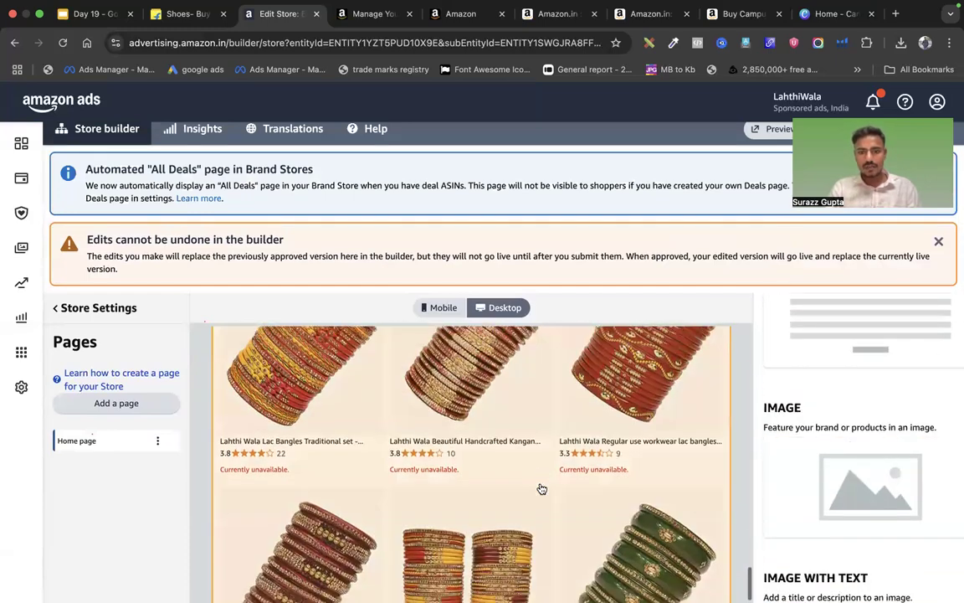
scroll(542, 488, up, 10)
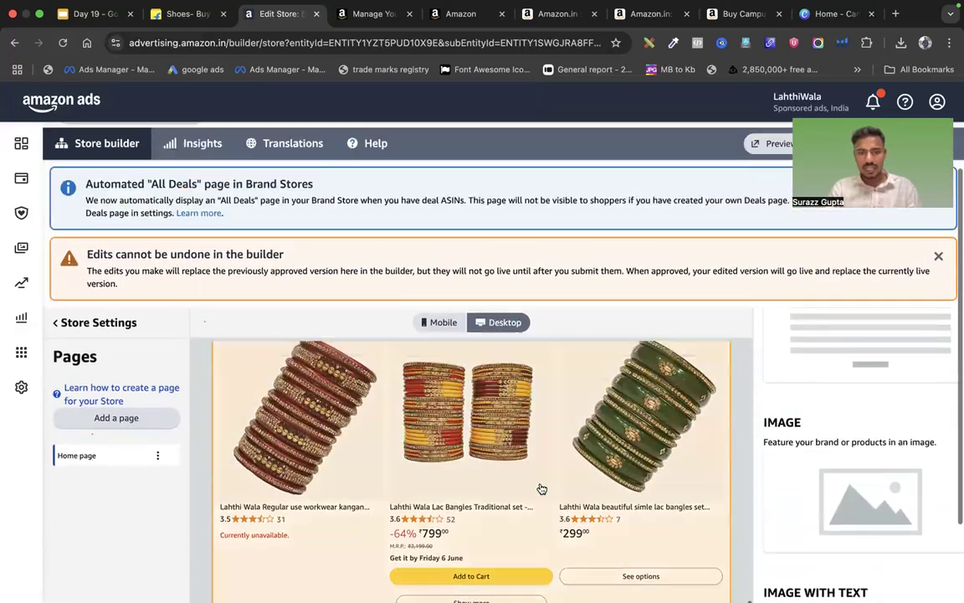
Review the Product Grid section's editing settings, then begin a new store page via Add a page
click(542, 489)
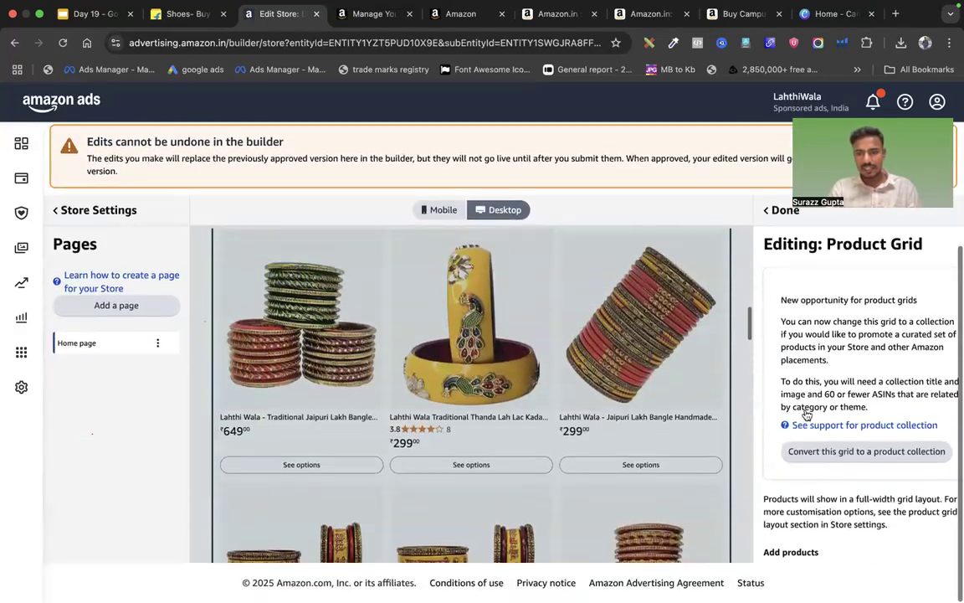
scroll(870, 423, down, 10)
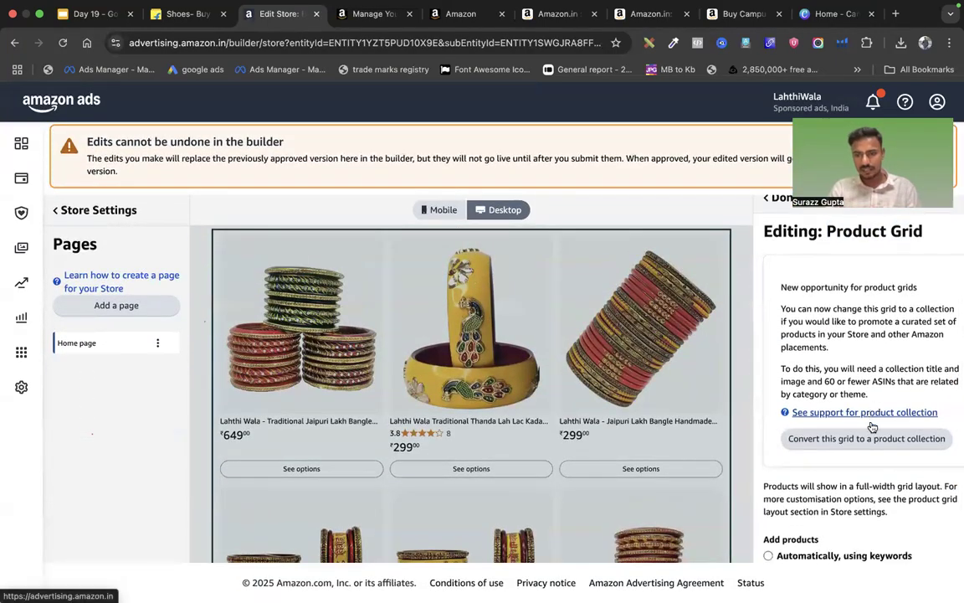
scroll(870, 422, up, 3)
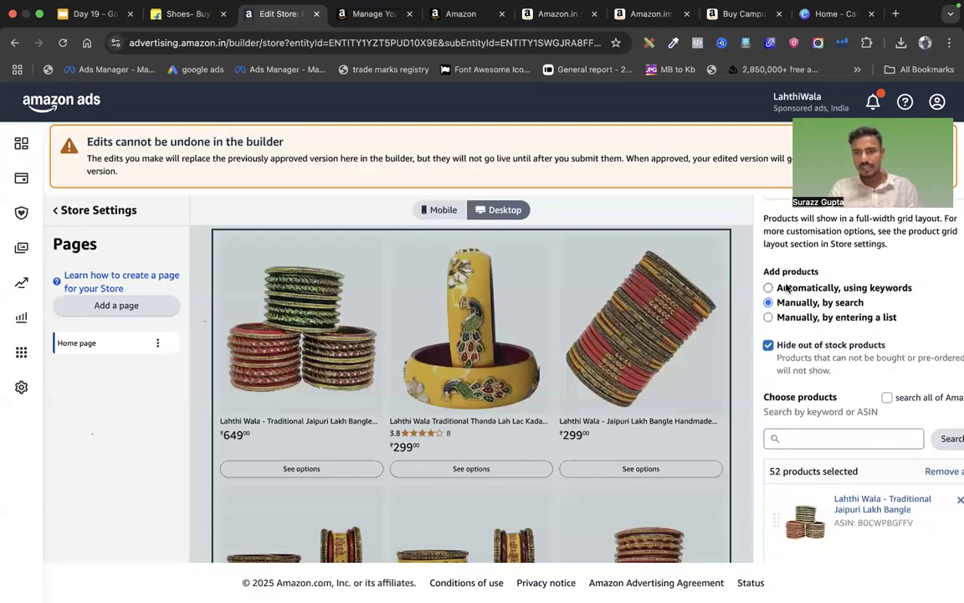
scroll(788, 332, down, 15)
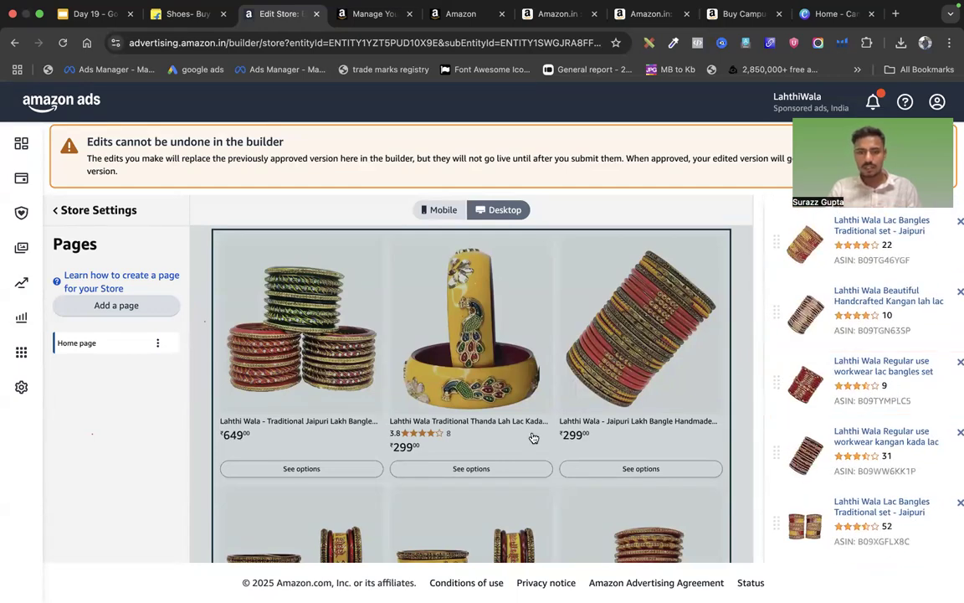
scroll(533, 438, down, 12)
scroll(533, 437, down, 4)
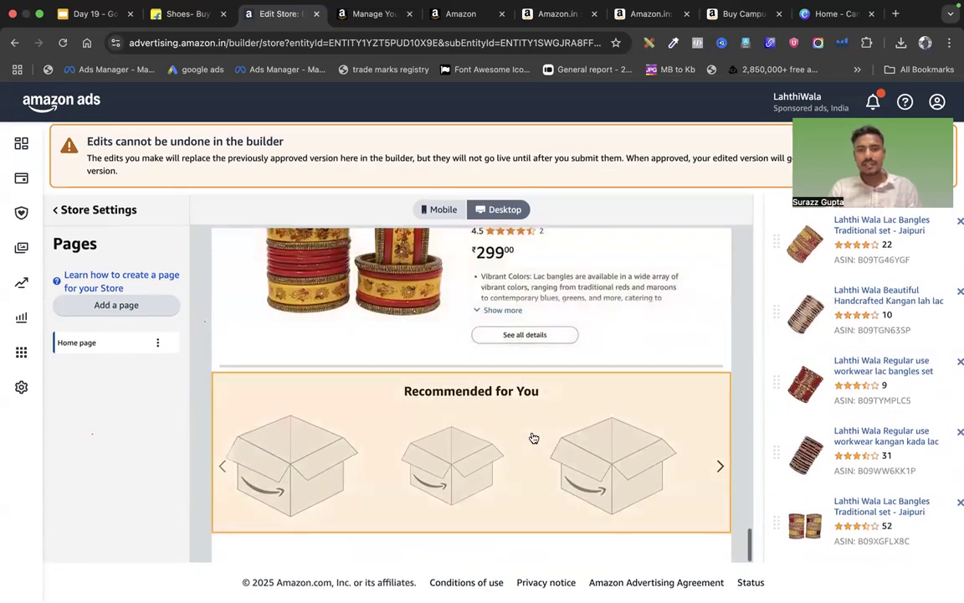
scroll(532, 439, up, 3)
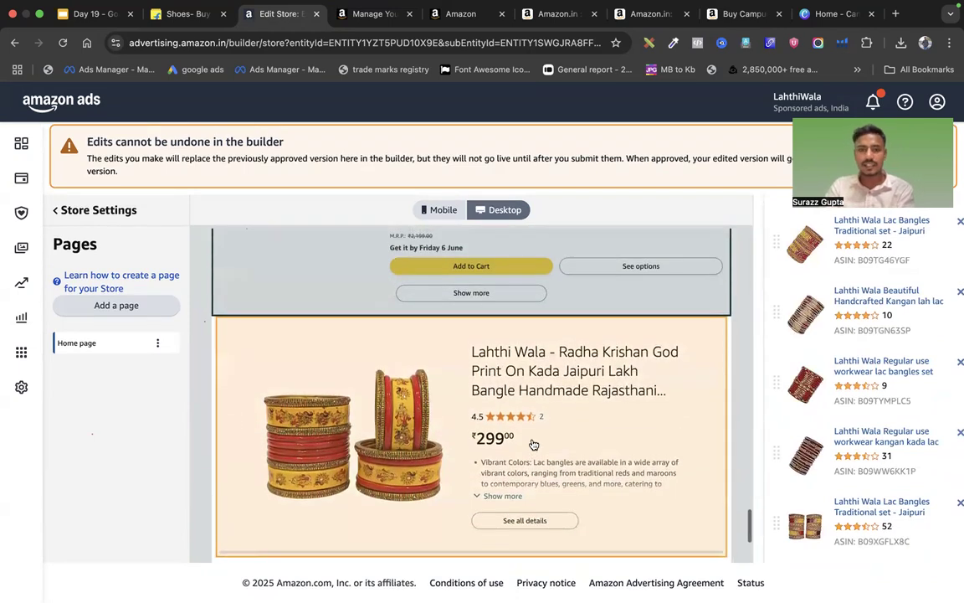
scroll(533, 443, up, 5)
scroll(533, 444, up, 10)
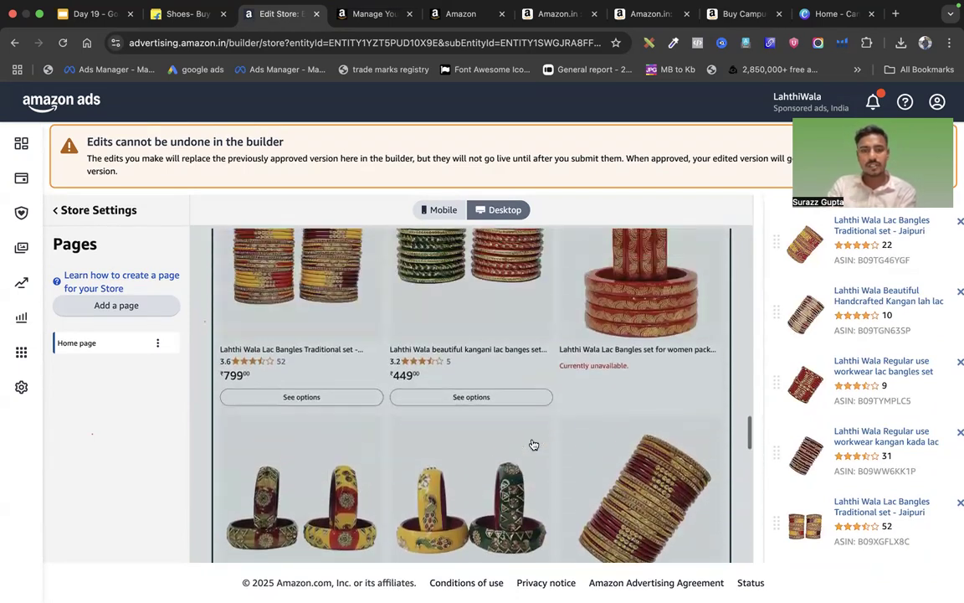
scroll(533, 444, up, 10)
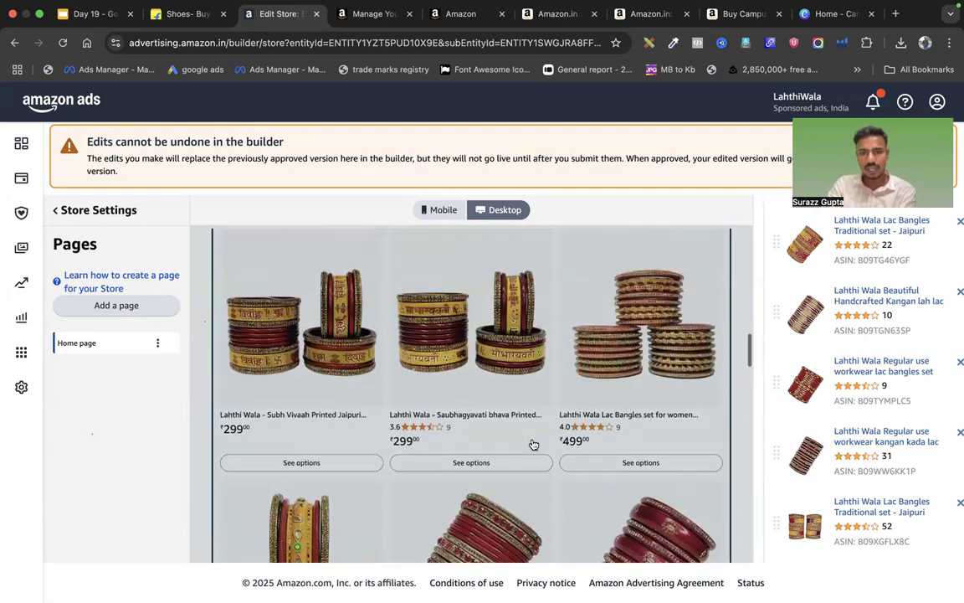
scroll(560, 392, up, 3)
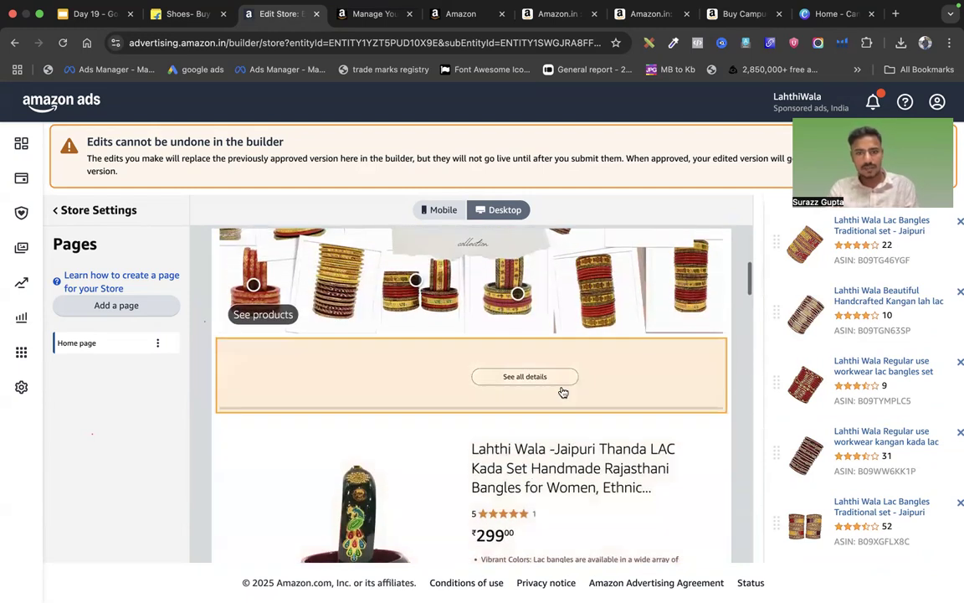
scroll(468, 350, up, 3)
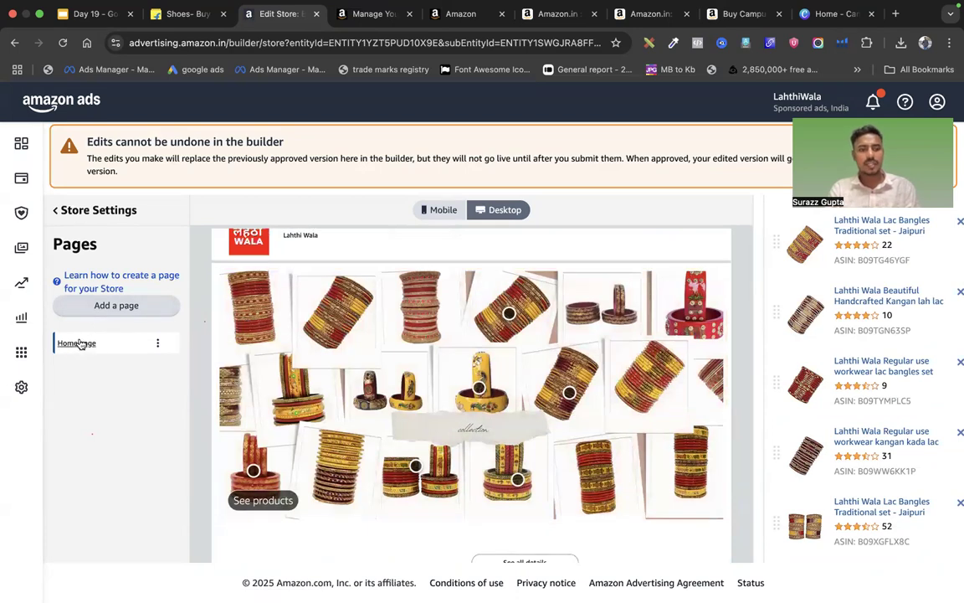
click(117, 305)
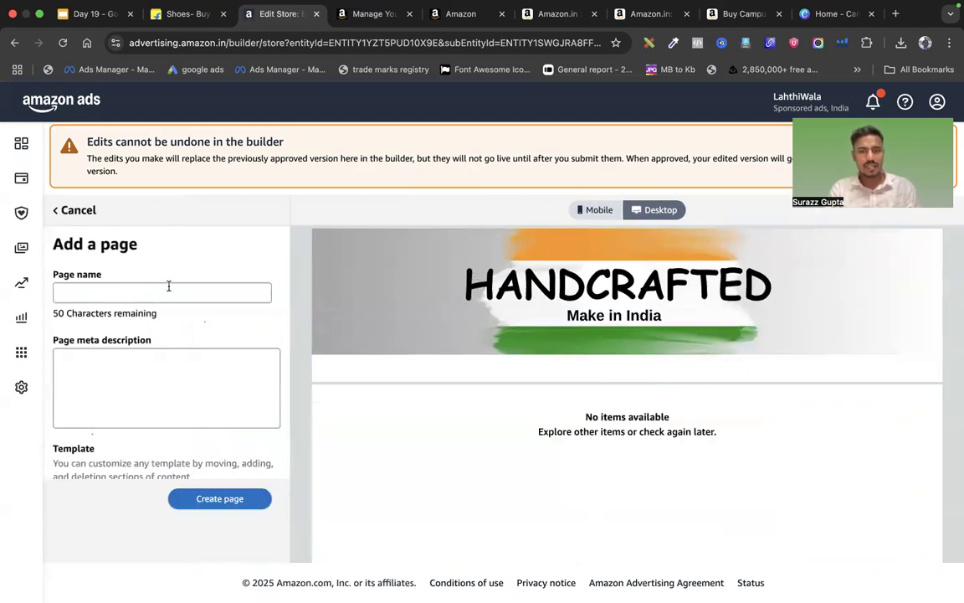
Abandon adding a new page and go back to the home page's section list
click(123, 291)
click(60, 213)
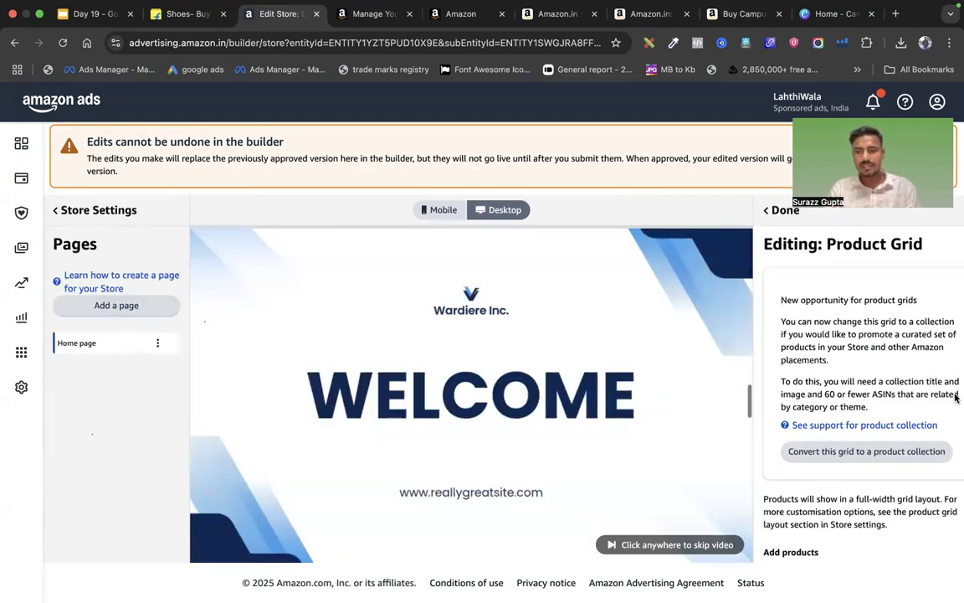
click(783, 210)
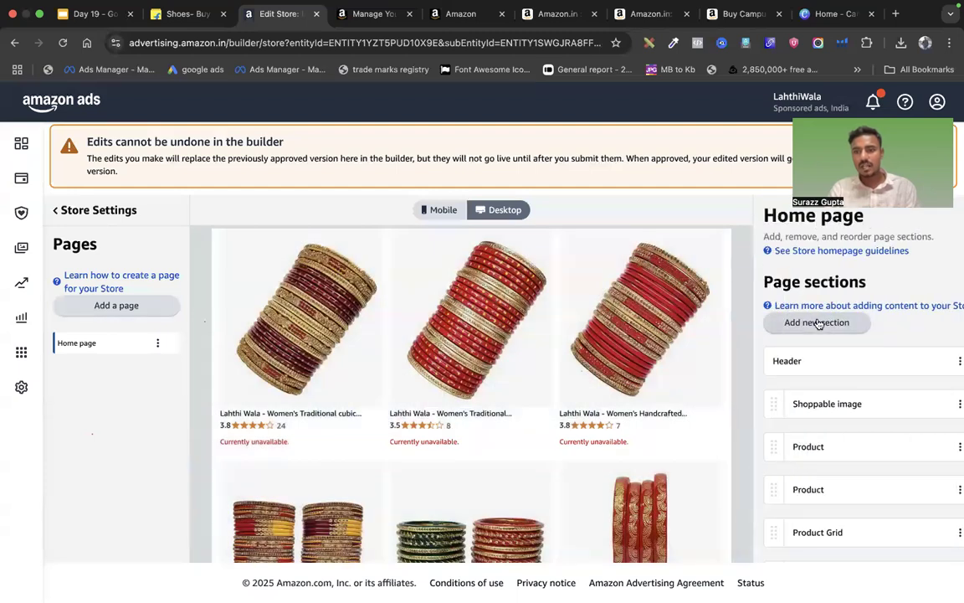
Add a Shoppable Image section to the home page with the first Desktop image, the WENDIGO banner
click(819, 324)
scroll(818, 365, down, 10)
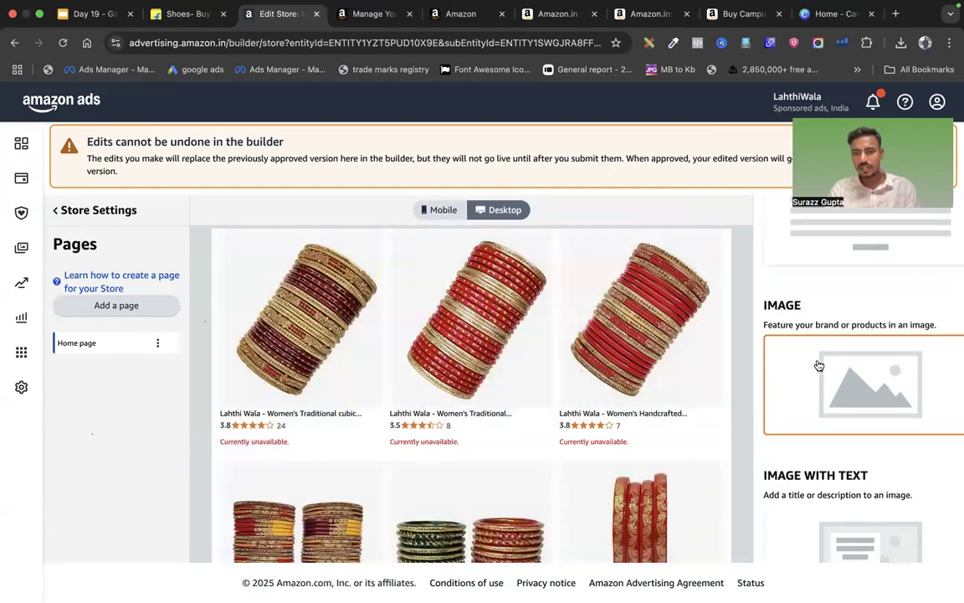
scroll(818, 366, down, 3)
scroll(811, 410, down, 7)
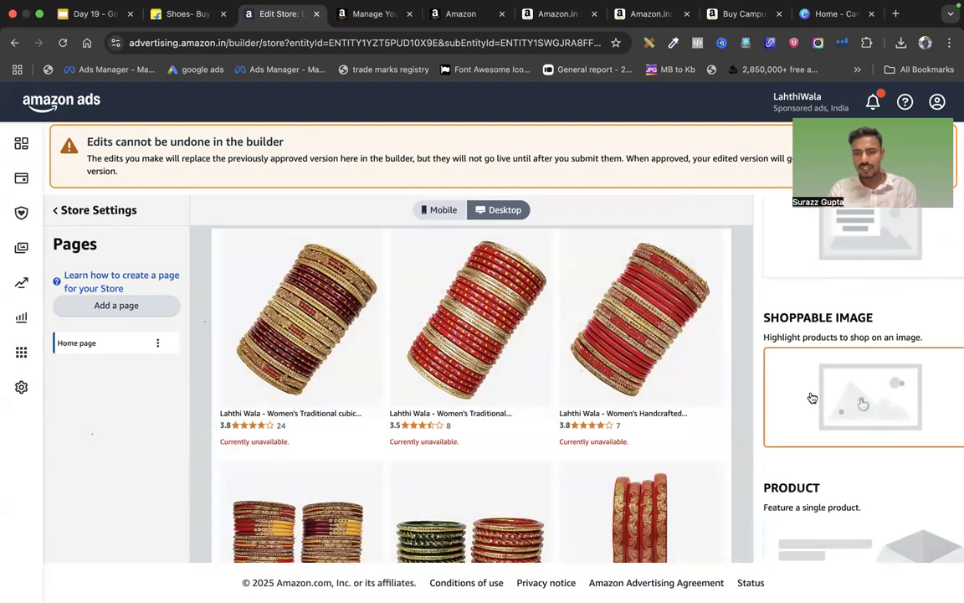
scroll(778, 417, down, 8)
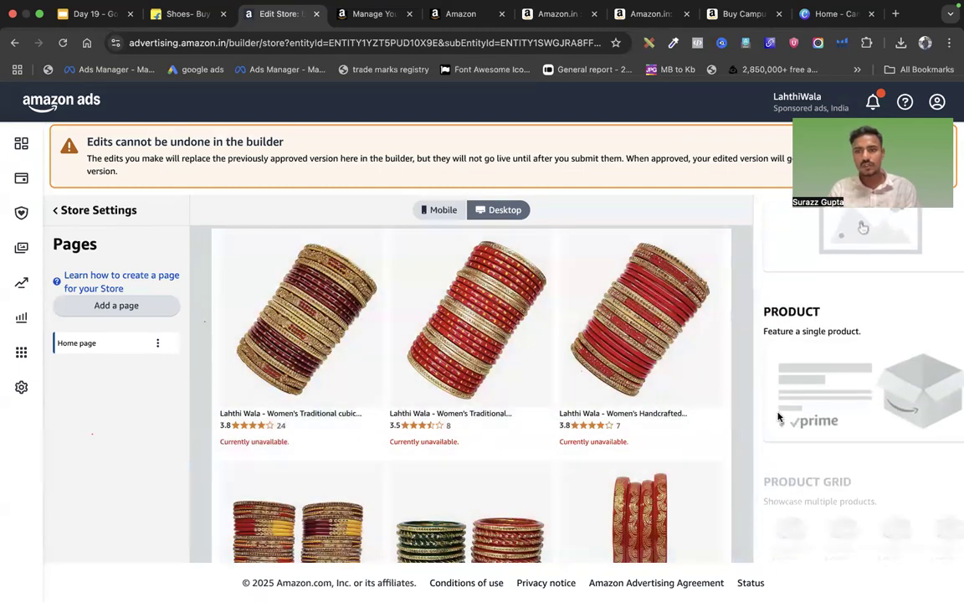
scroll(778, 412, down, 1)
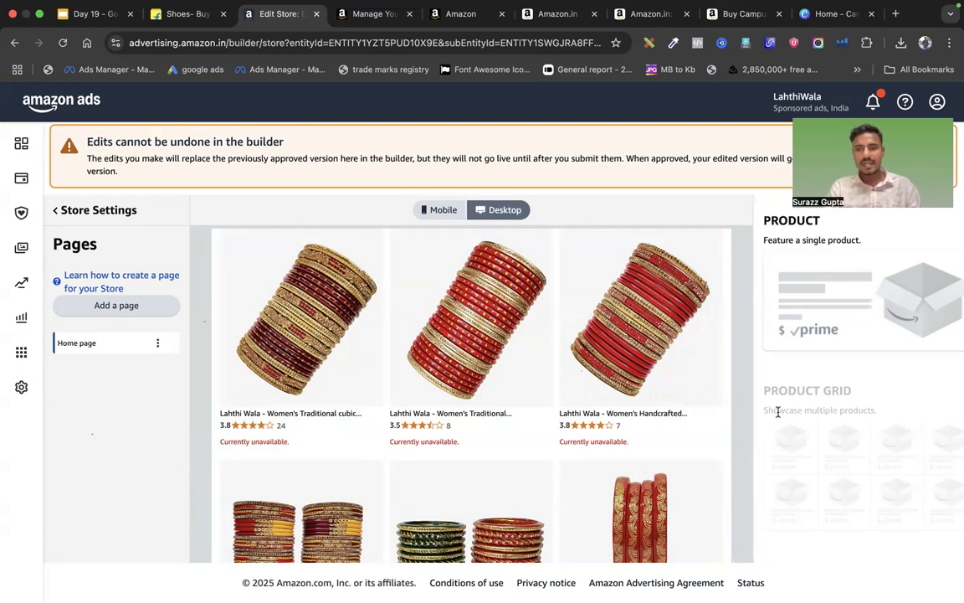
scroll(777, 411, down, 4)
scroll(777, 414, up, 11)
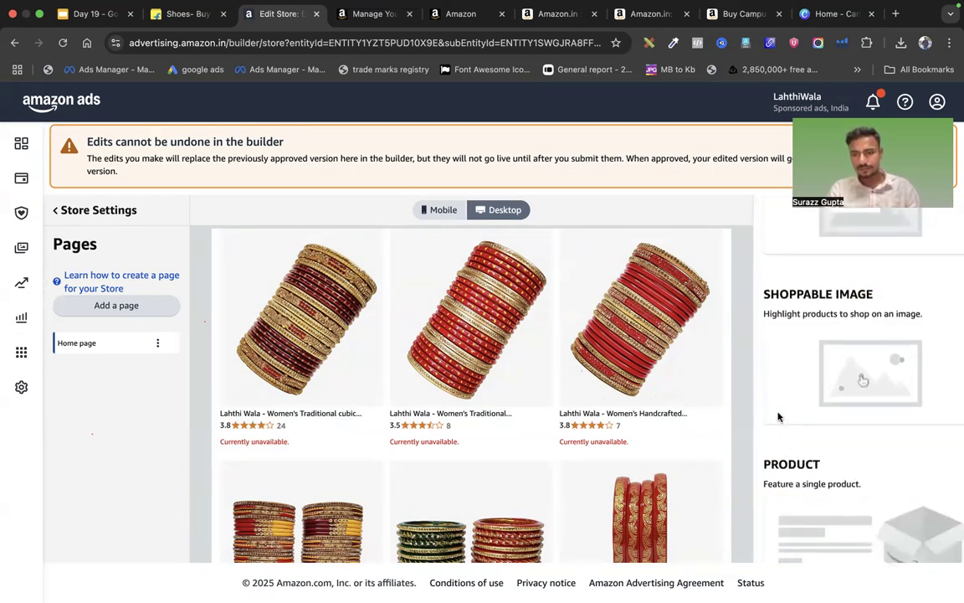
scroll(778, 417, up, 1)
click(851, 396)
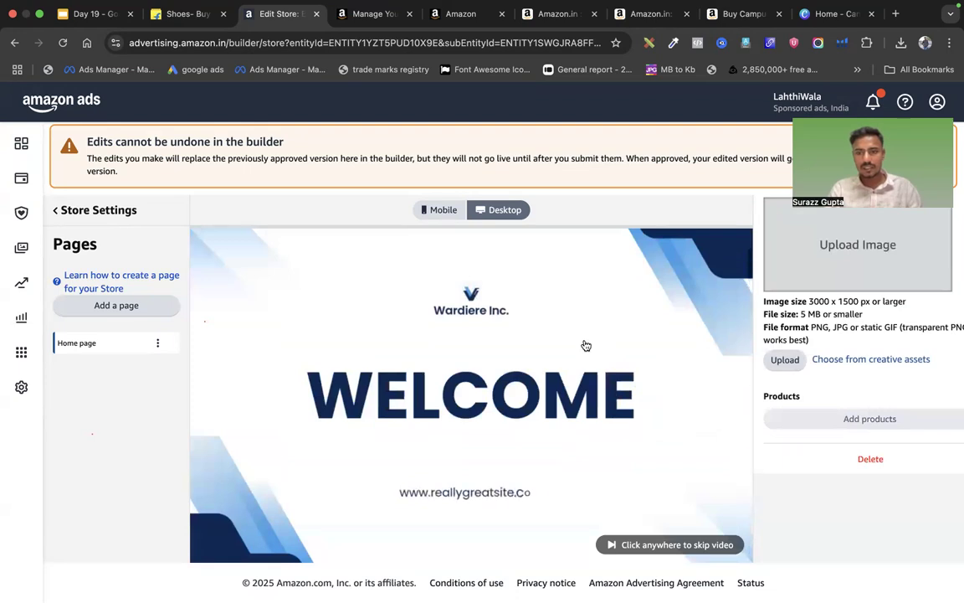
click(835, 244)
double_click(339, 268)
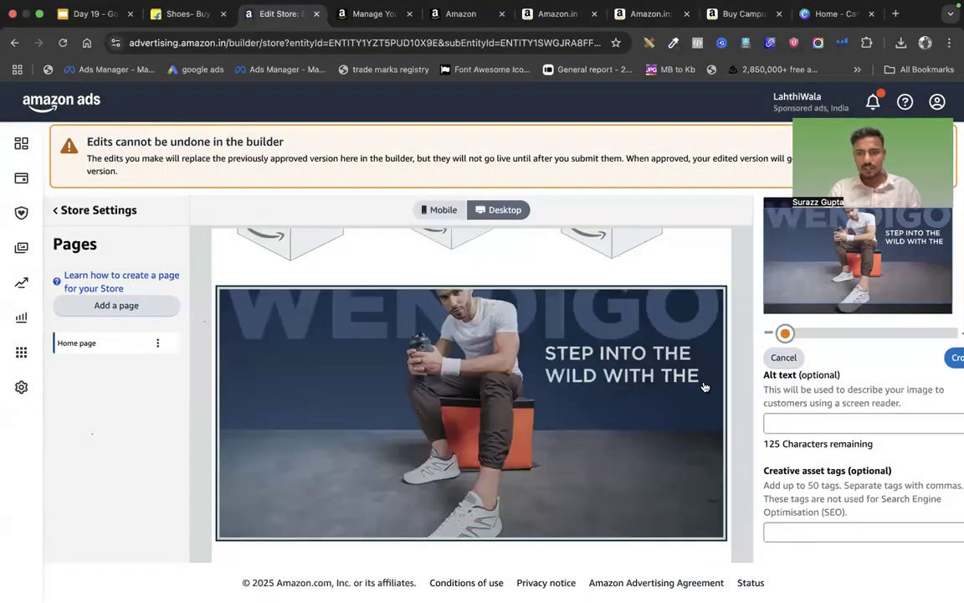
Tag the WENDIGO image with the Traditional Rajasthani Lac Bangles product, found by its ASIN
click(769, 423)
scroll(787, 427, down, 2)
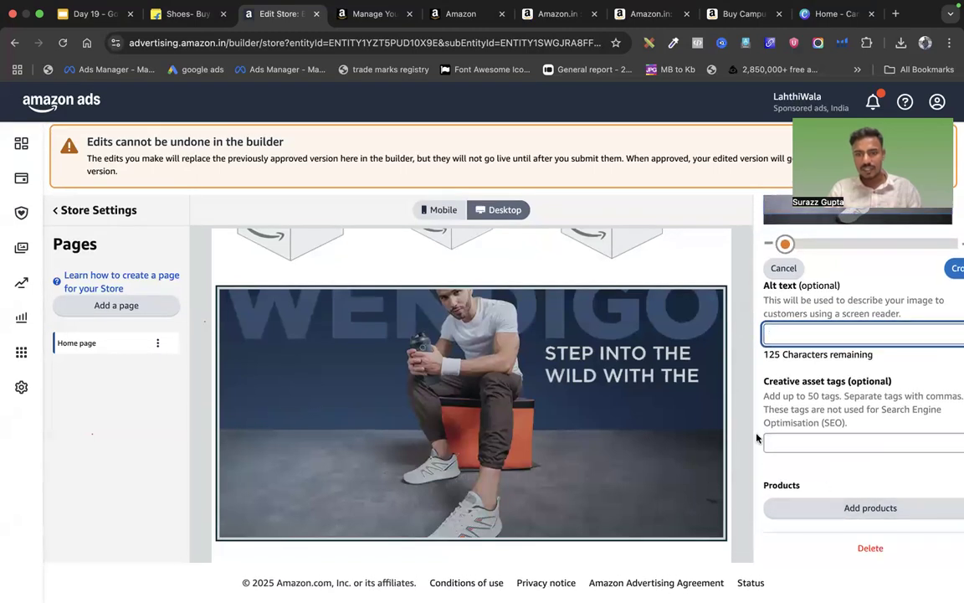
click(817, 510)
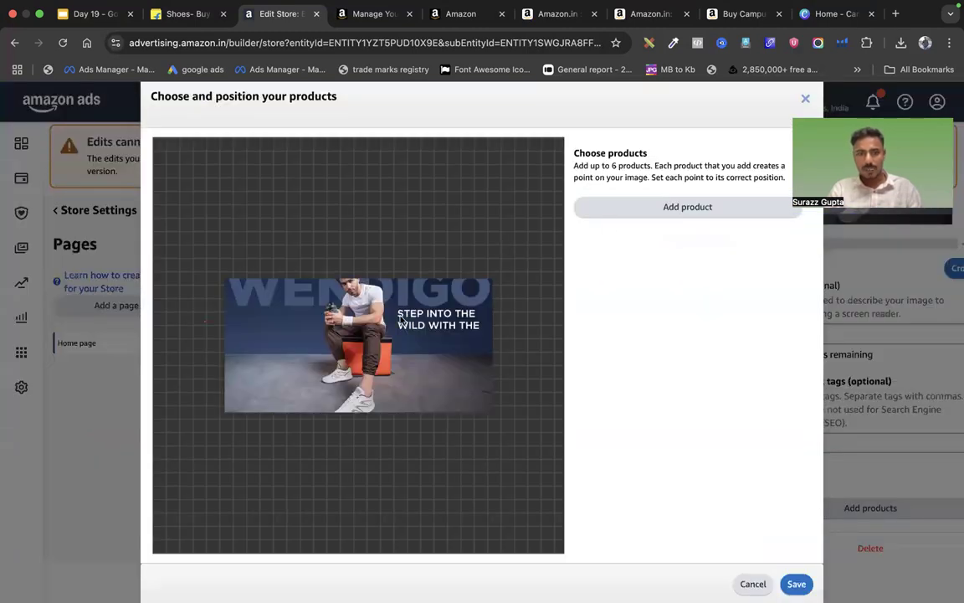
click(680, 204)
click(656, 285)
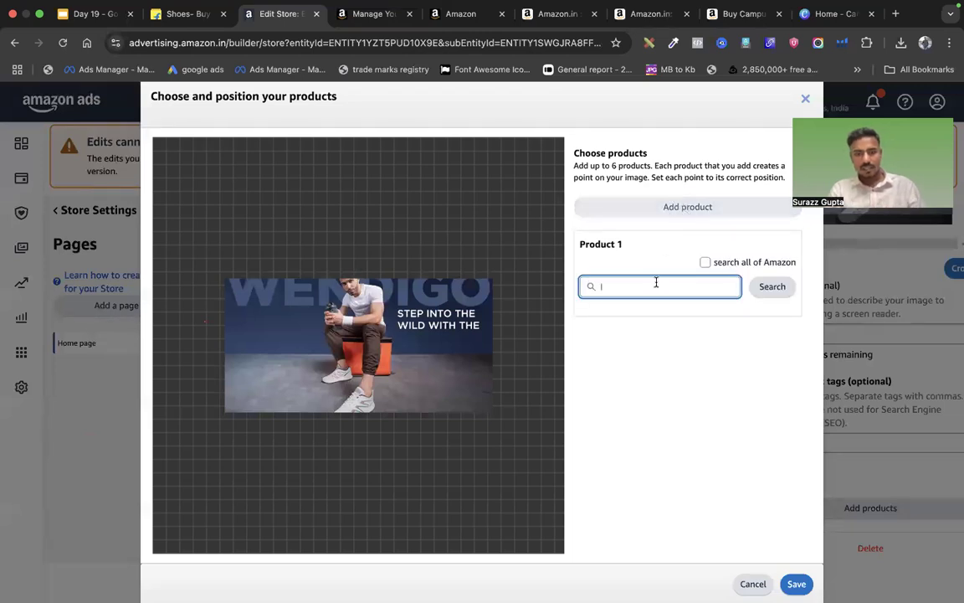
click(770, 288)
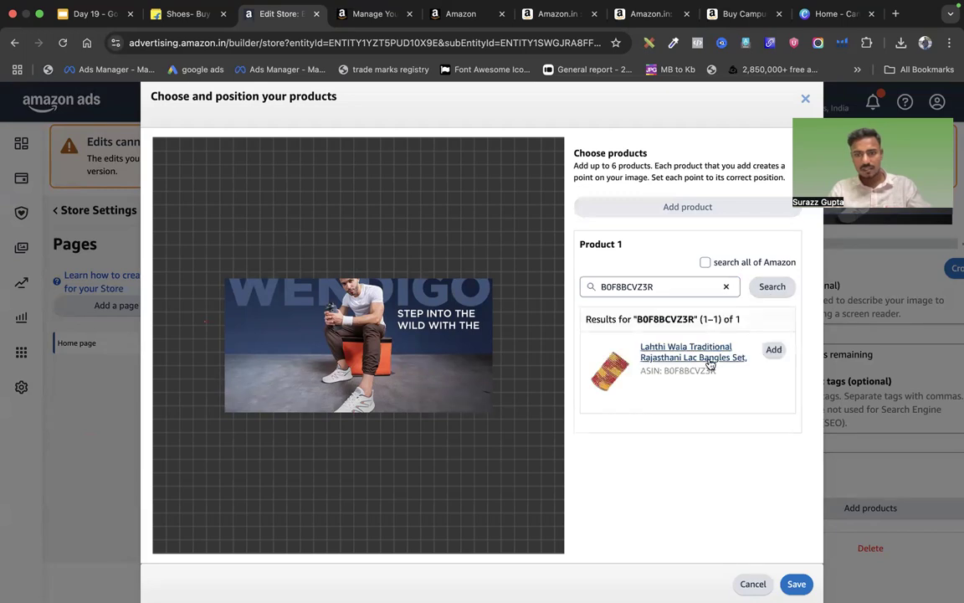
click(770, 346)
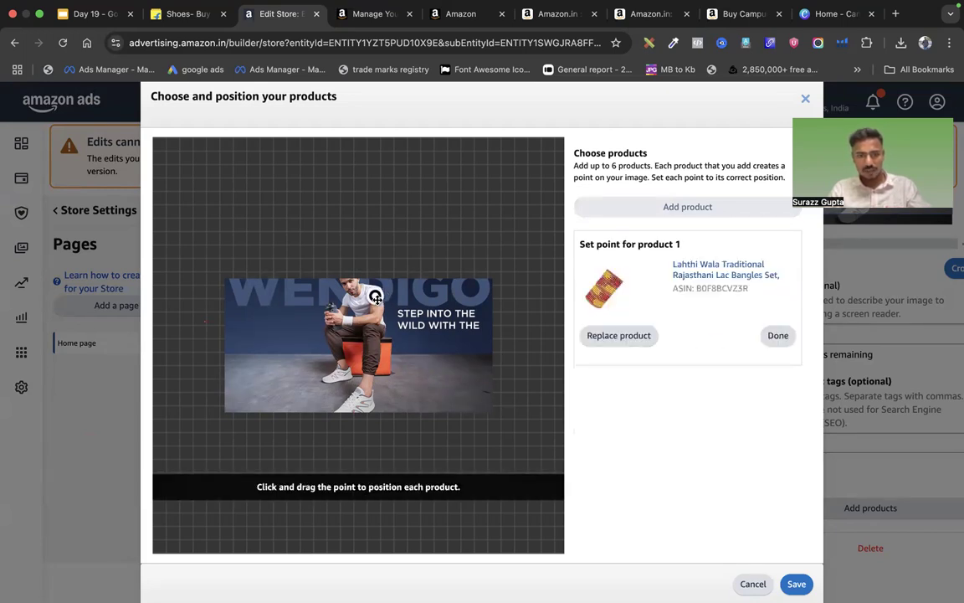
Save the product point and dismiss the undo warning and All Deals notice banners
click(796, 583)
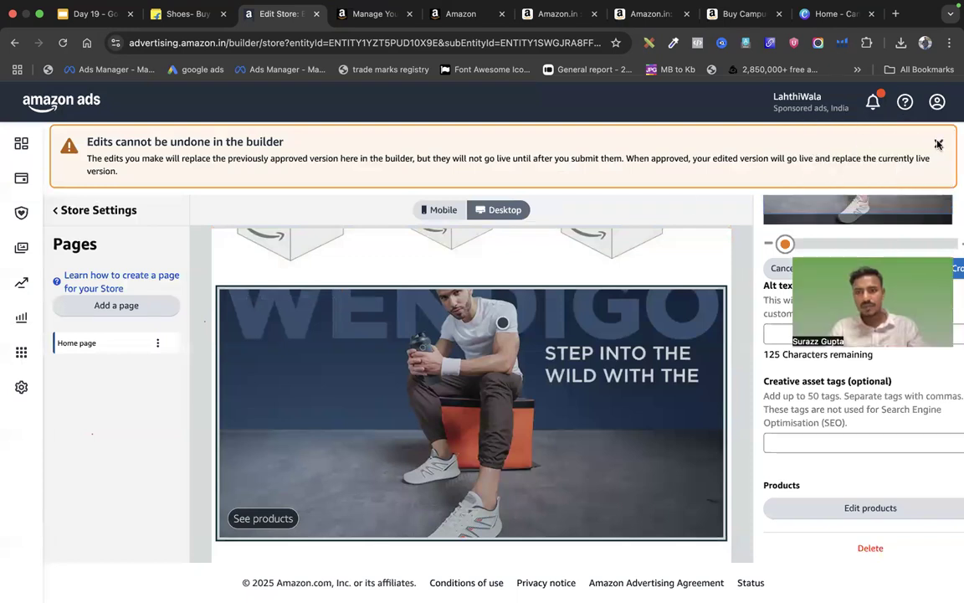
click(938, 144)
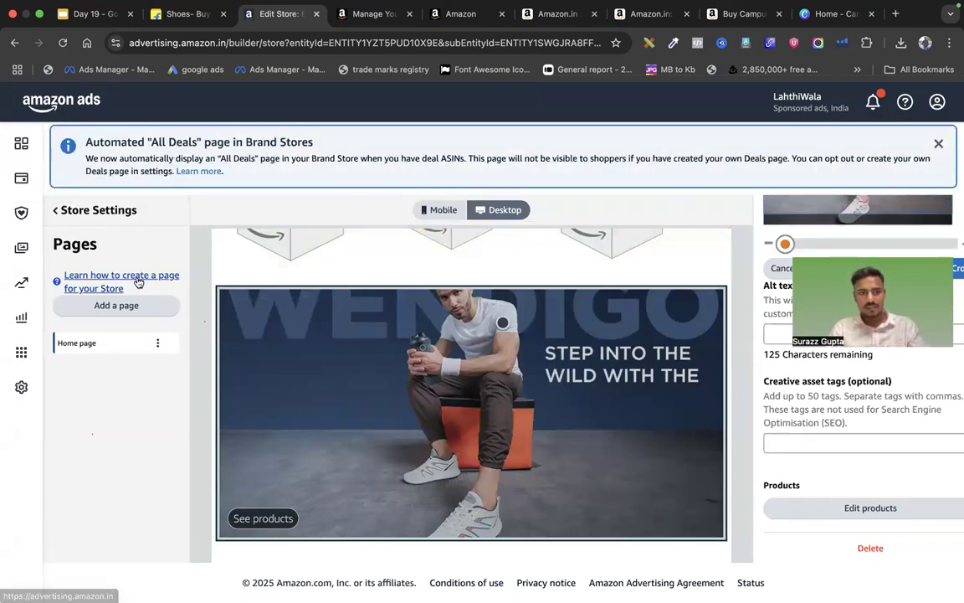
click(938, 144)
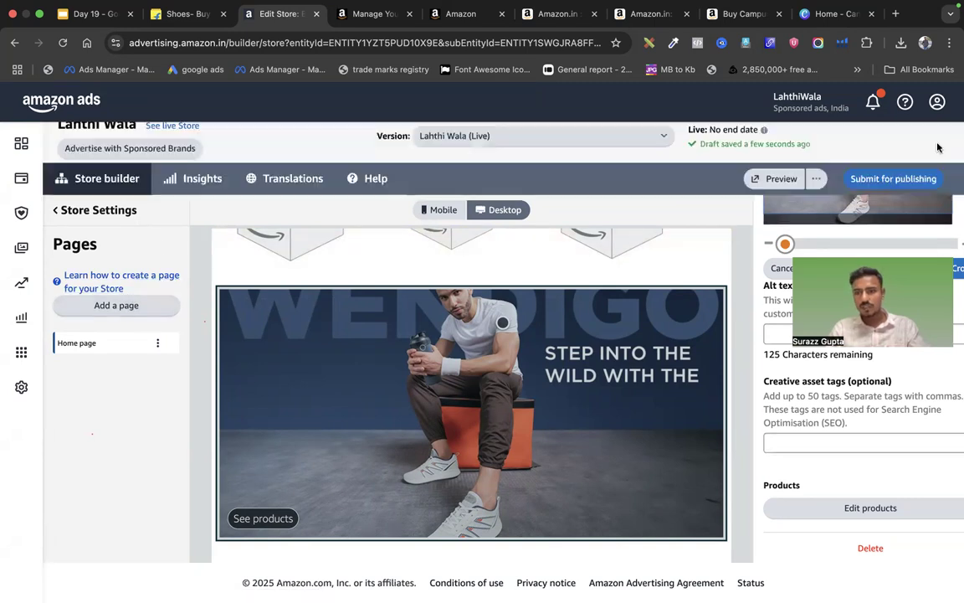
Preview the store and confirm the WENDIGO hotspot shows Lac Bangles at ₹299.00, then return to the builder
click(763, 178)
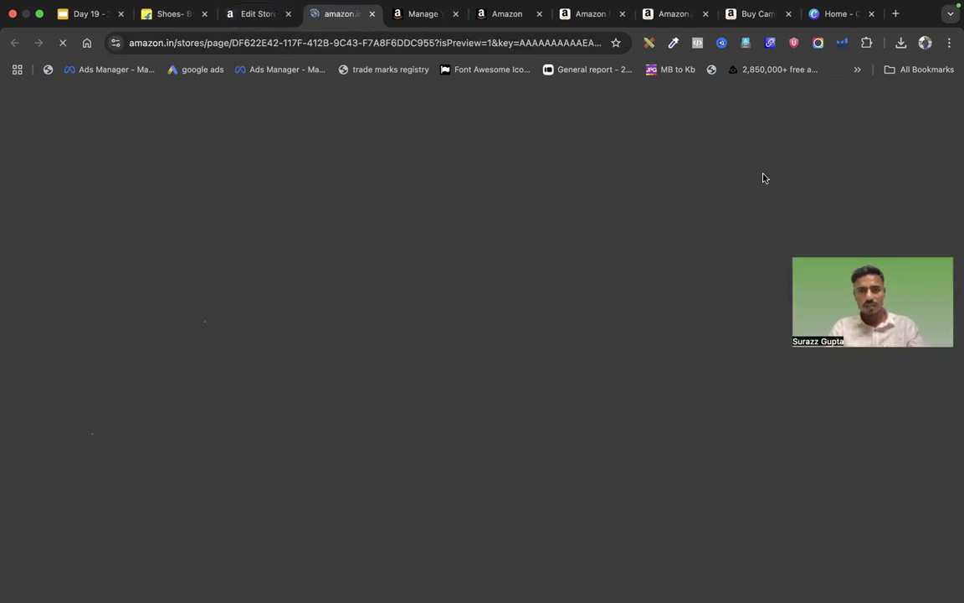
scroll(514, 391, down, 15)
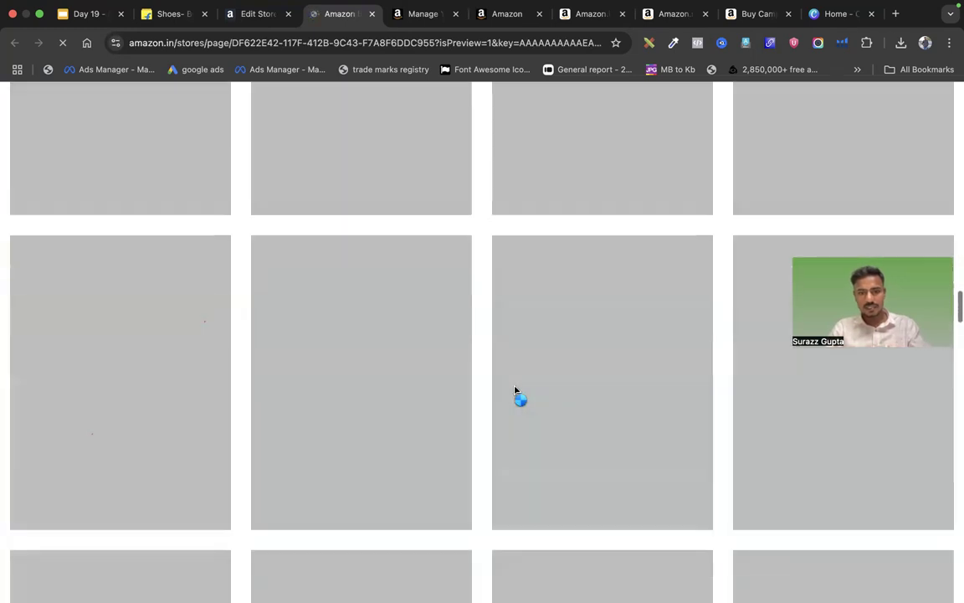
scroll(515, 391, down, 15)
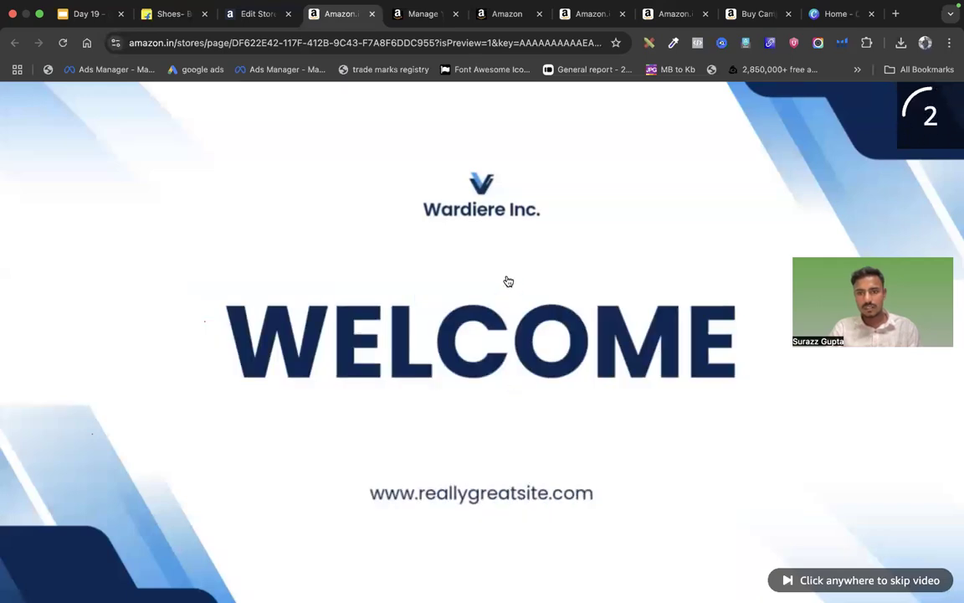
click(508, 281)
scroll(508, 281, up, 5)
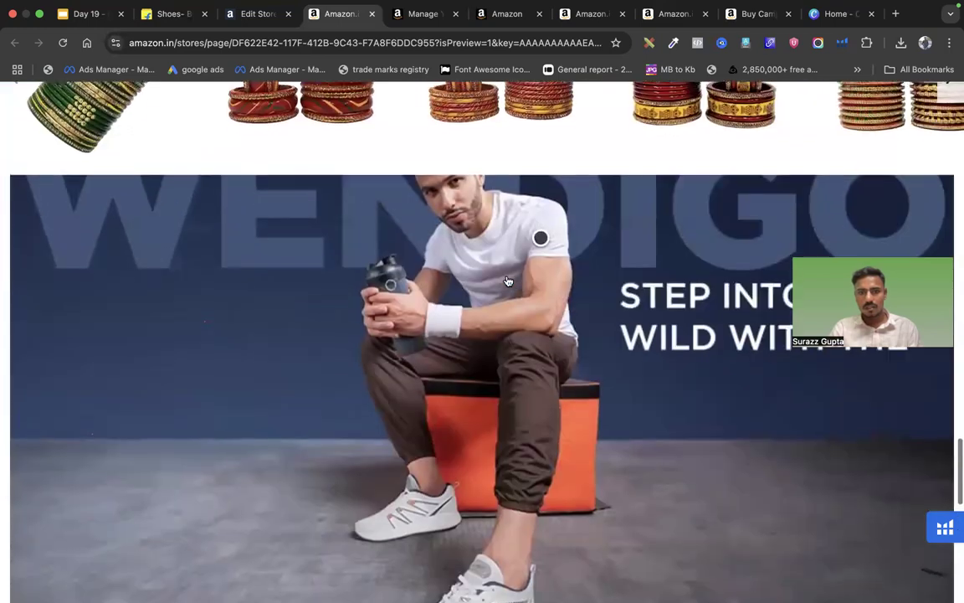
mouse_move(543, 244)
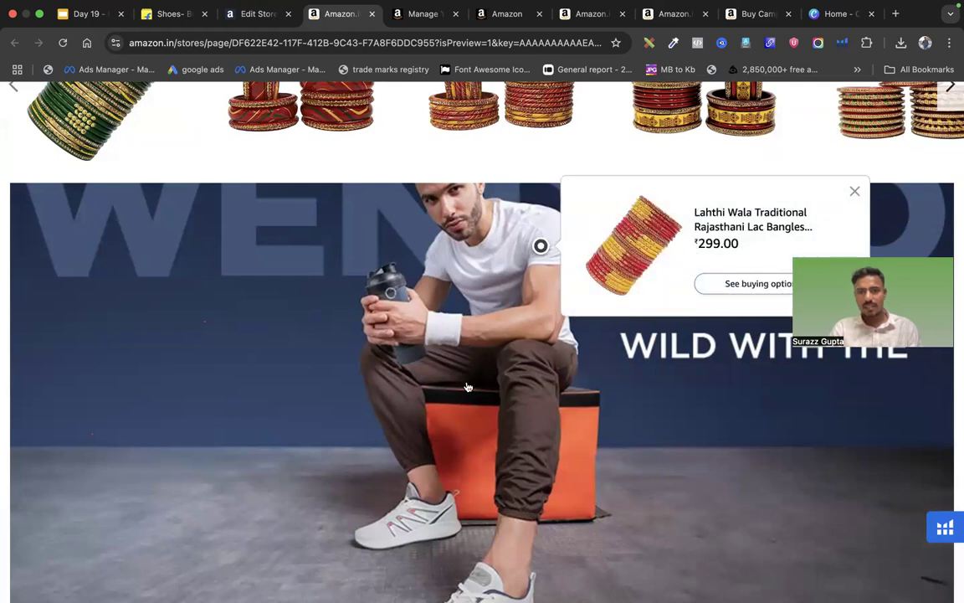
scroll(467, 386, up, 3)
click(257, 14)
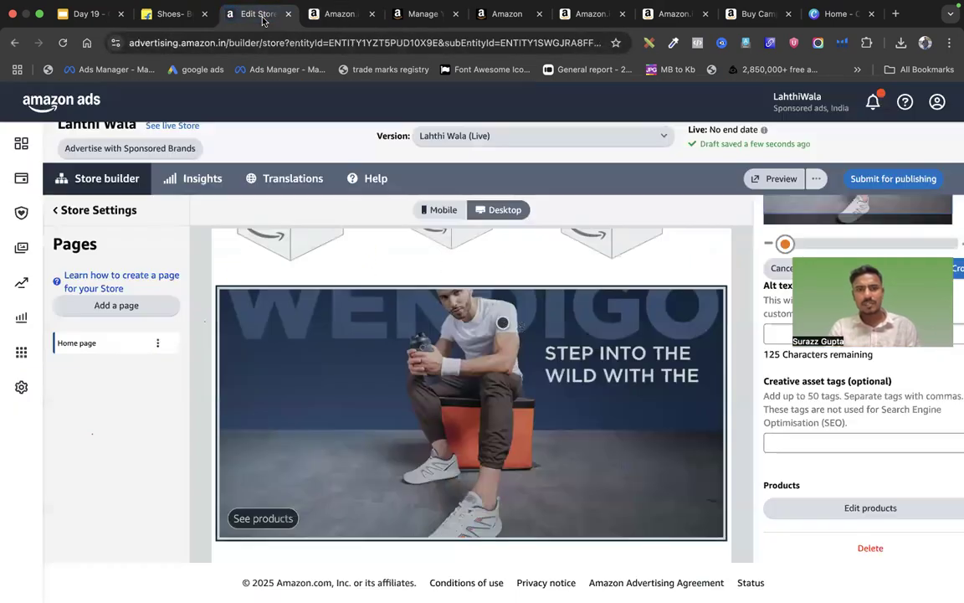
Bring up the 'Create a new version of your Store' dialog from the Version menu
scroll(535, 329, up, 3)
scroll(549, 360, down, 5)
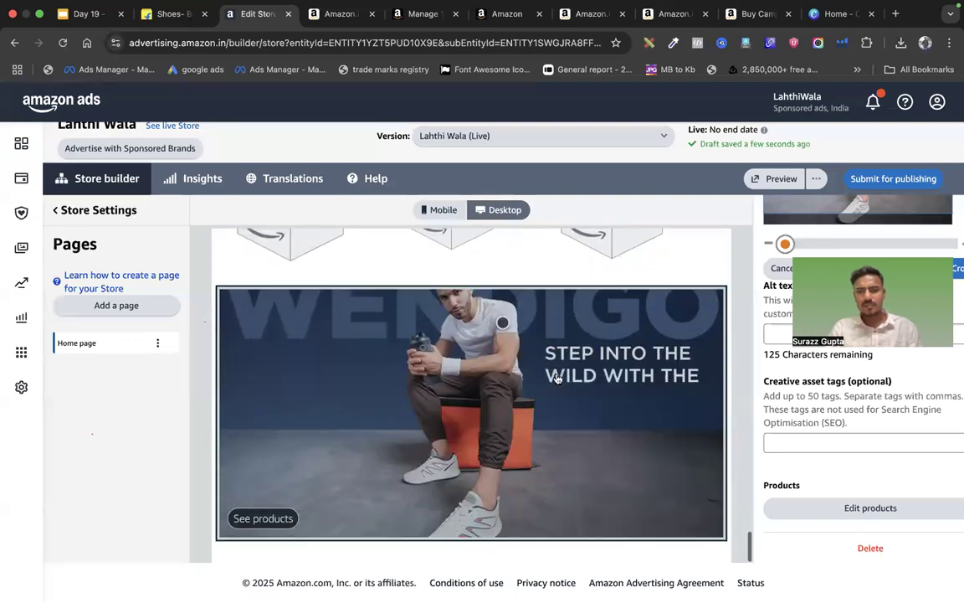
scroll(557, 371, up, 15)
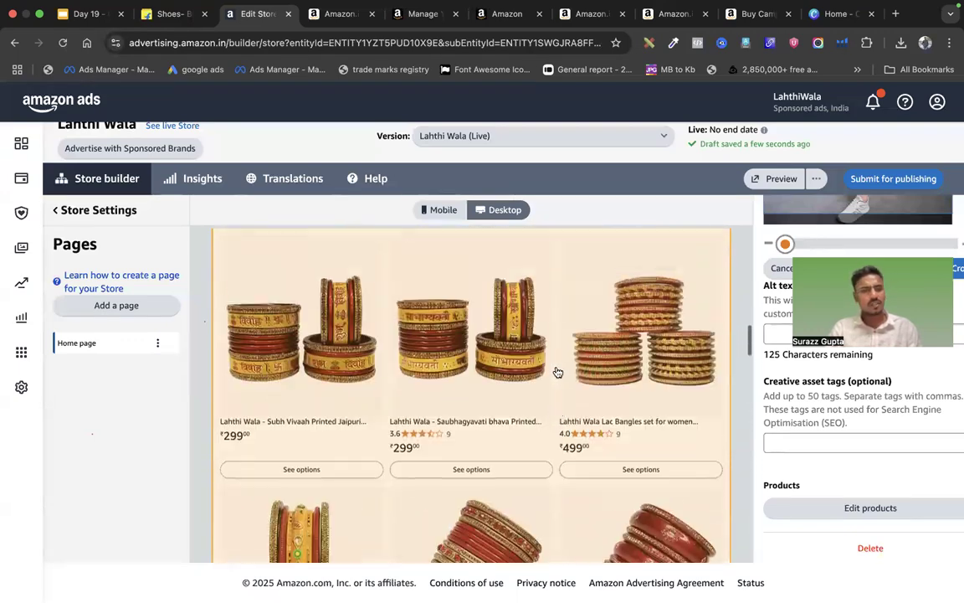
scroll(558, 372, up, 15)
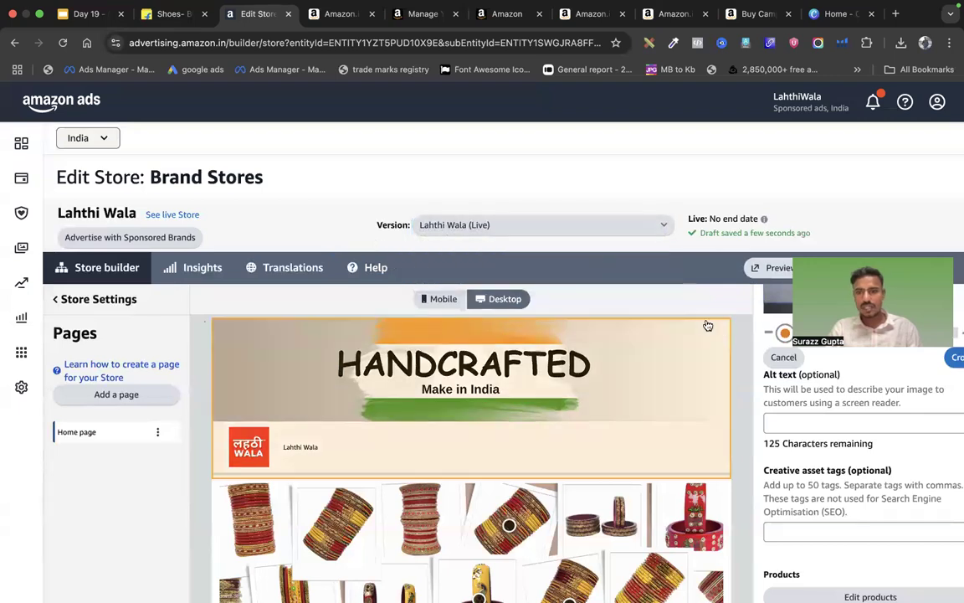
click(453, 273)
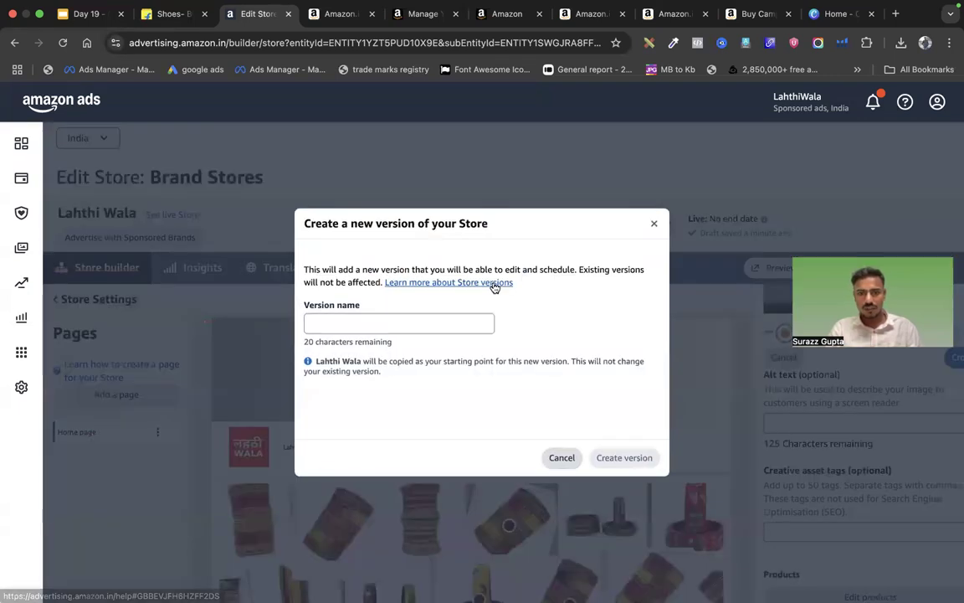
Create a store version named 'version 2' and open it for editing
click(412, 327)
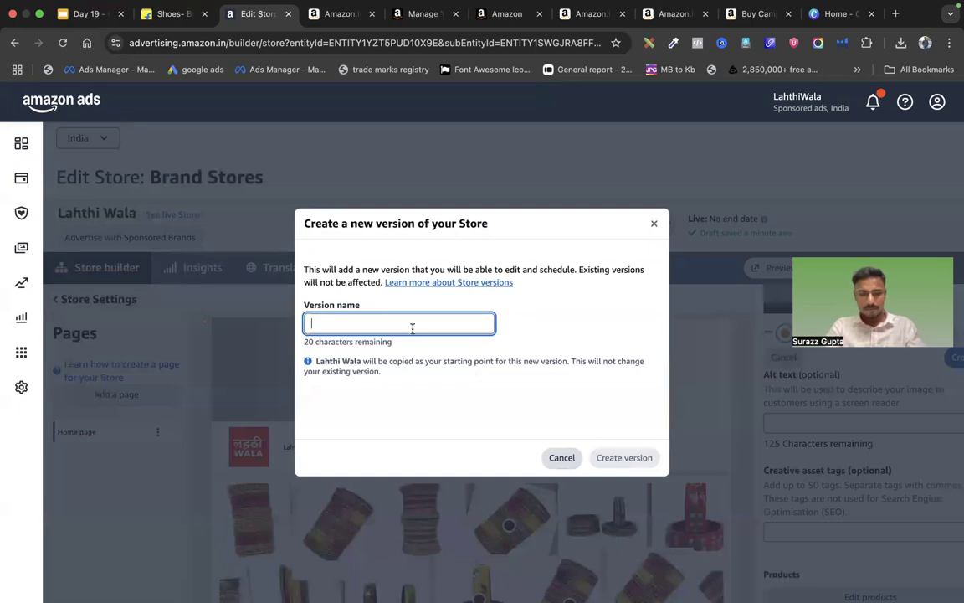
text(version 2)
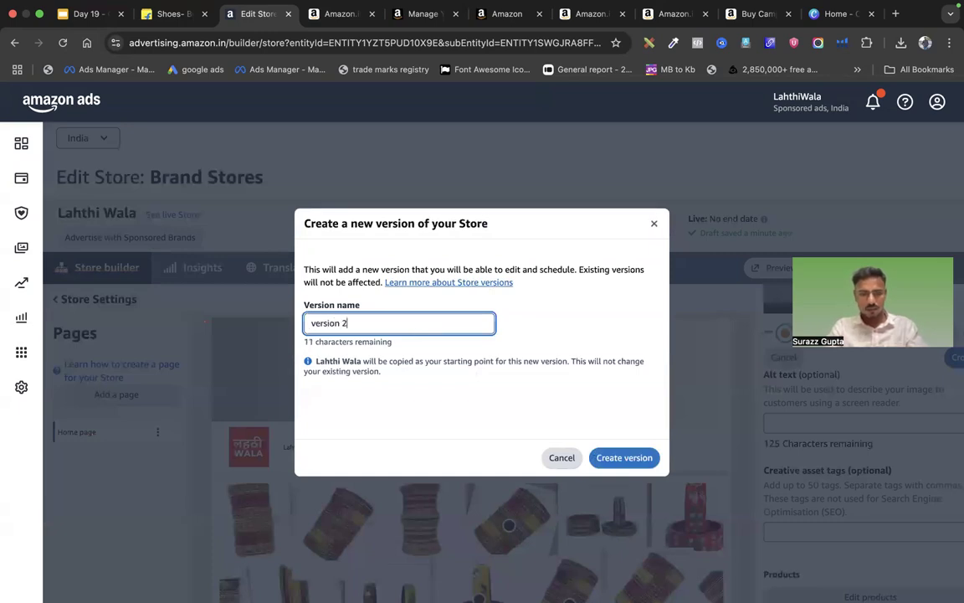
click(611, 452)
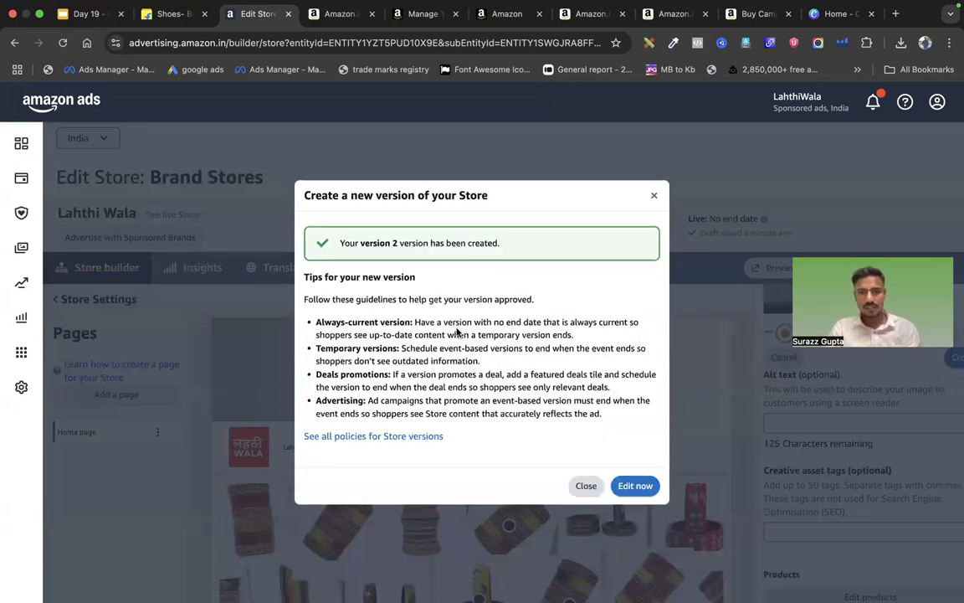
click(627, 486)
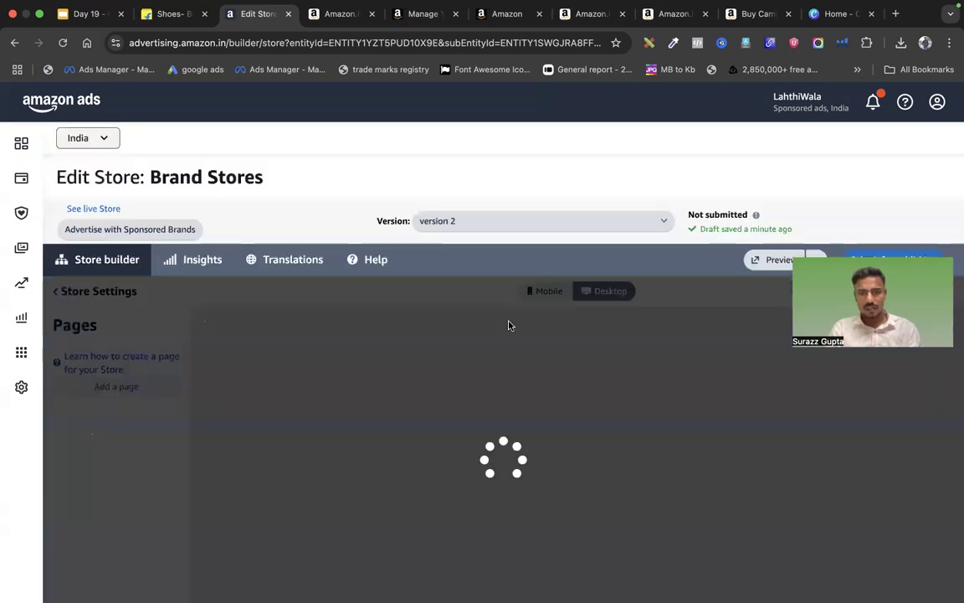
scroll(494, 390, down, 20)
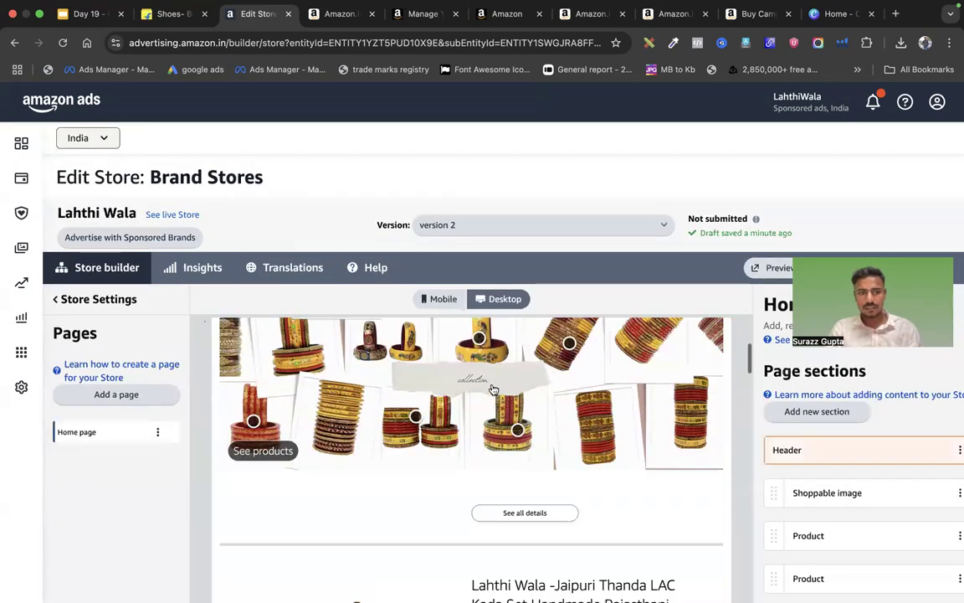
scroll(494, 389, up, 20)
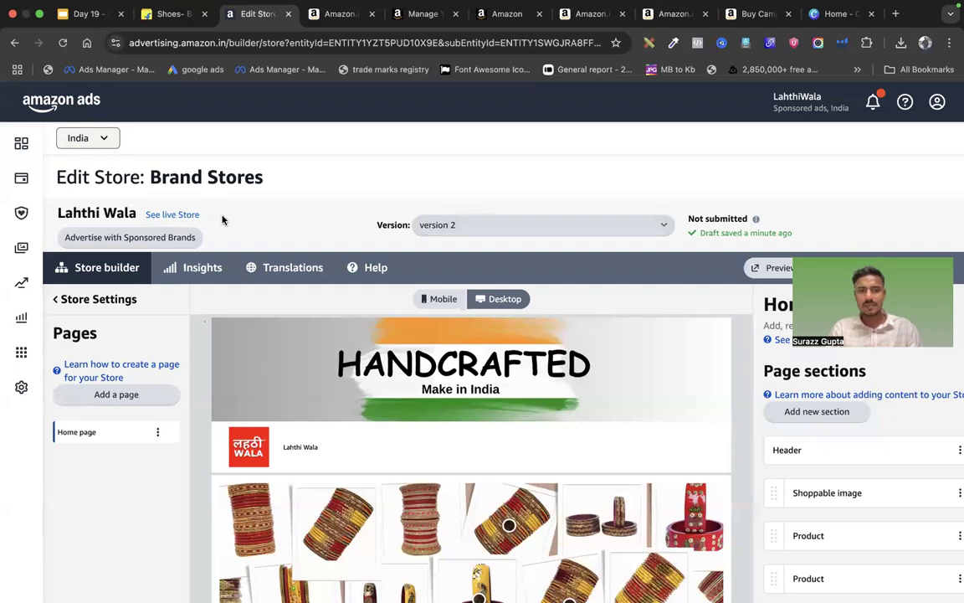
scroll(524, 440, down, 3)
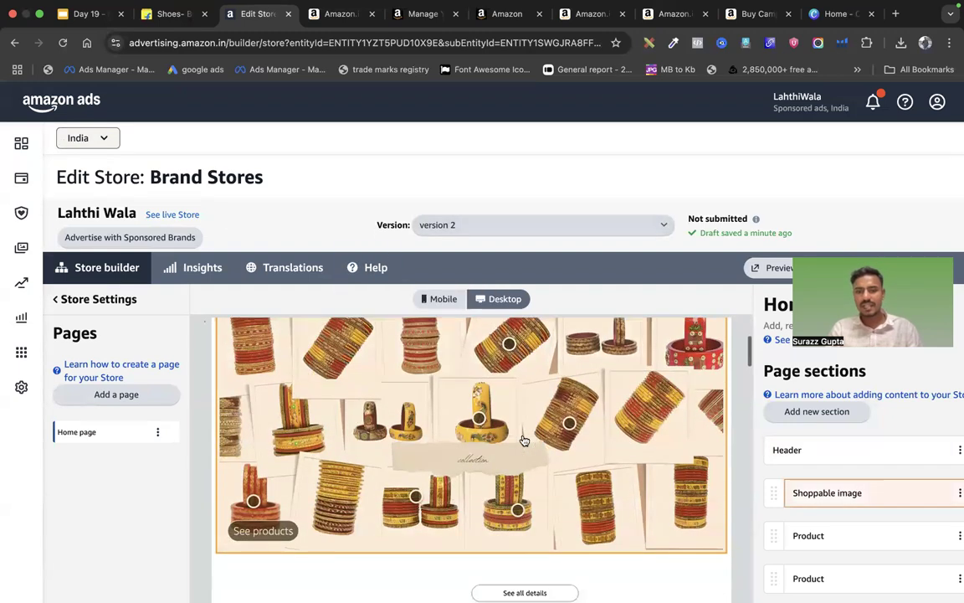
Look over the addable section types and the Wendigo shoppable image section
click(820, 411)
scroll(794, 436, down, 5)
scroll(794, 435, down, 10)
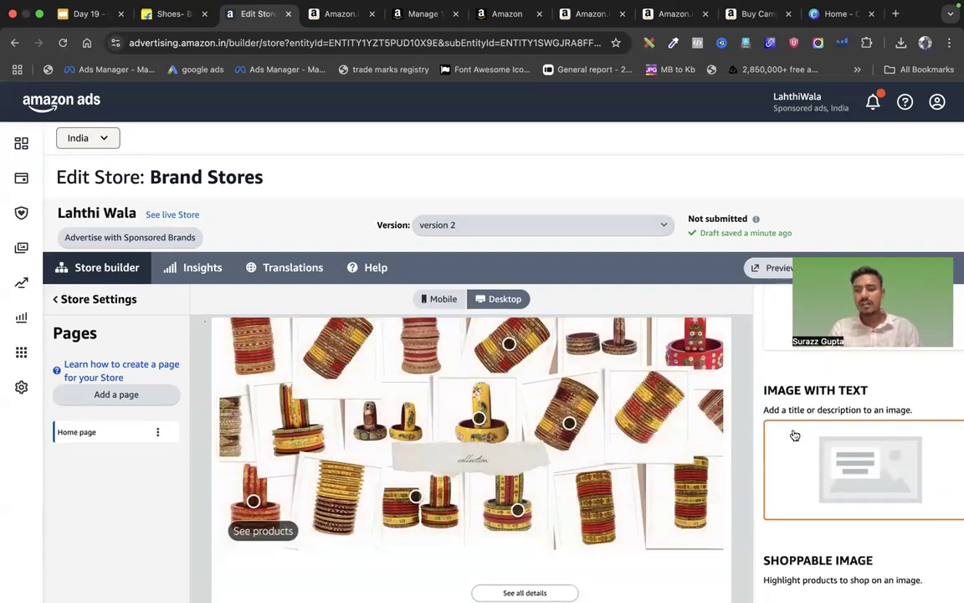
scroll(794, 435, down, 5)
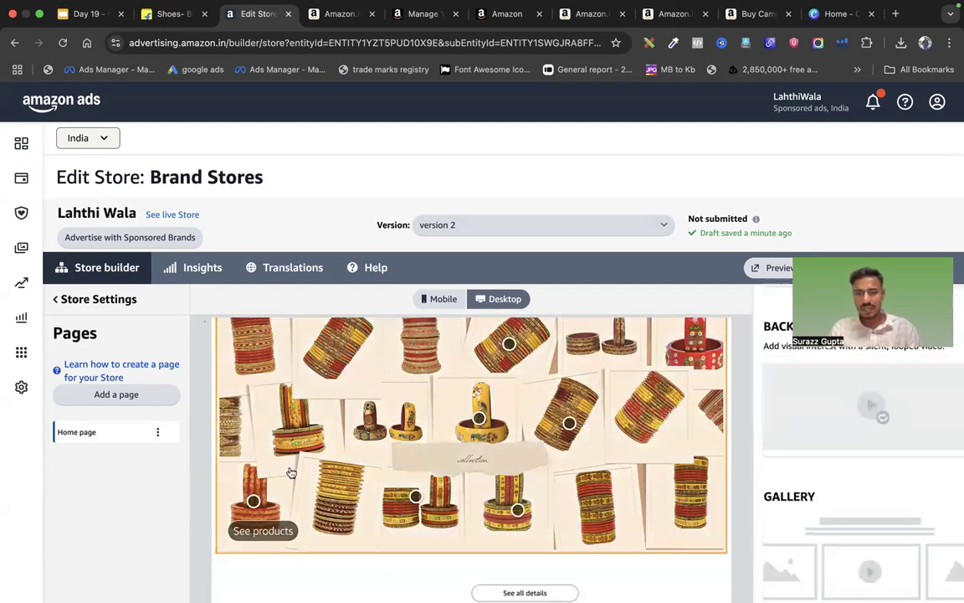
scroll(469, 494, down, 10)
scroll(486, 502, down, 15)
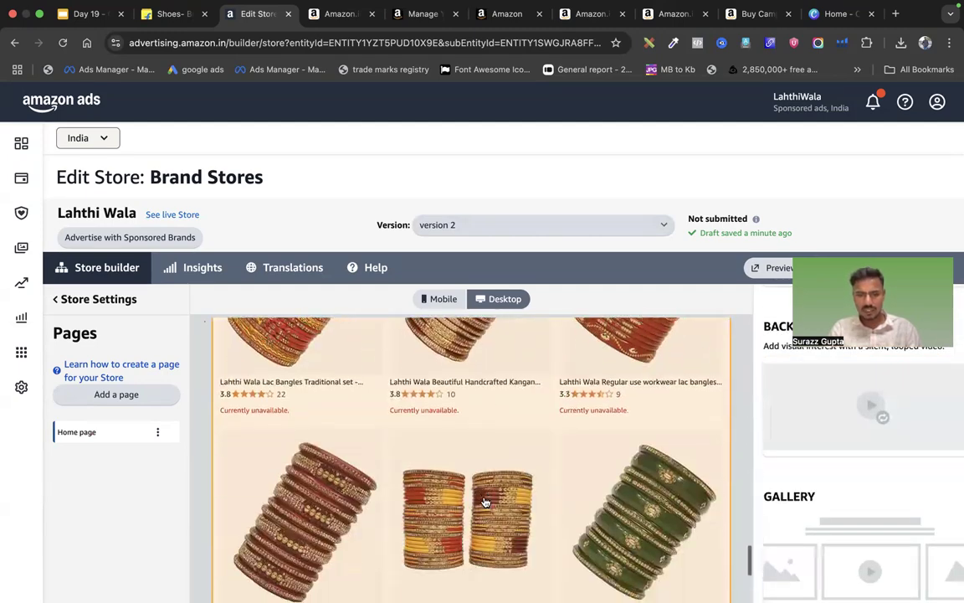
scroll(484, 500, down, 5)
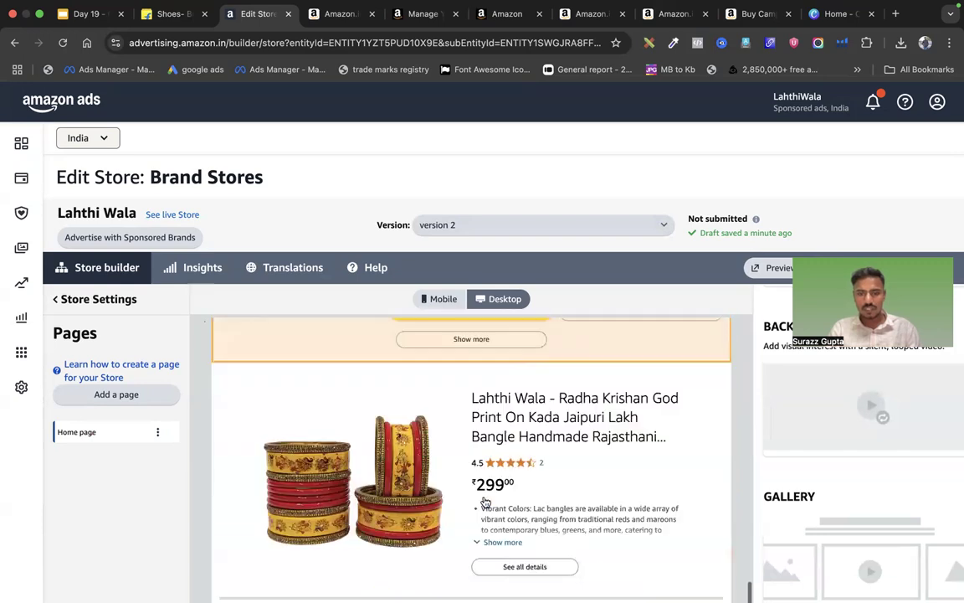
click(483, 501)
scroll(827, 457, down, 5)
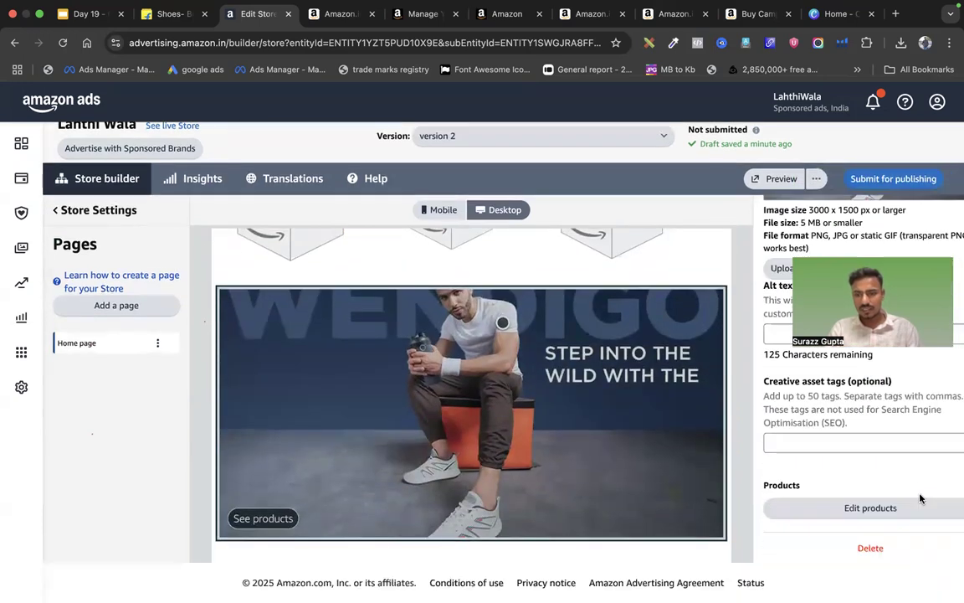
click(869, 546)
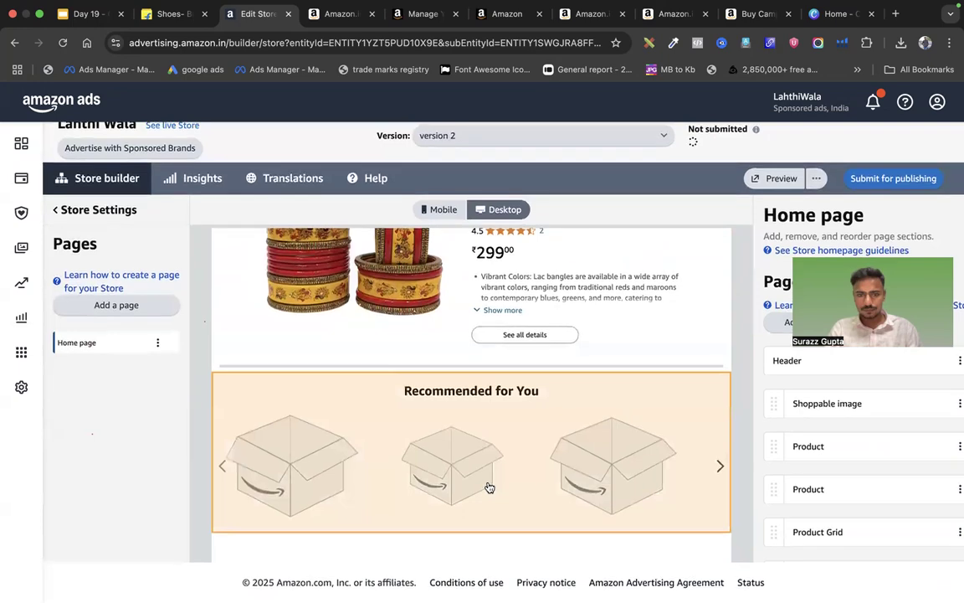
Delete the Recommended for You section from version 2's home page
click(488, 488)
scroll(819, 489, down, 3)
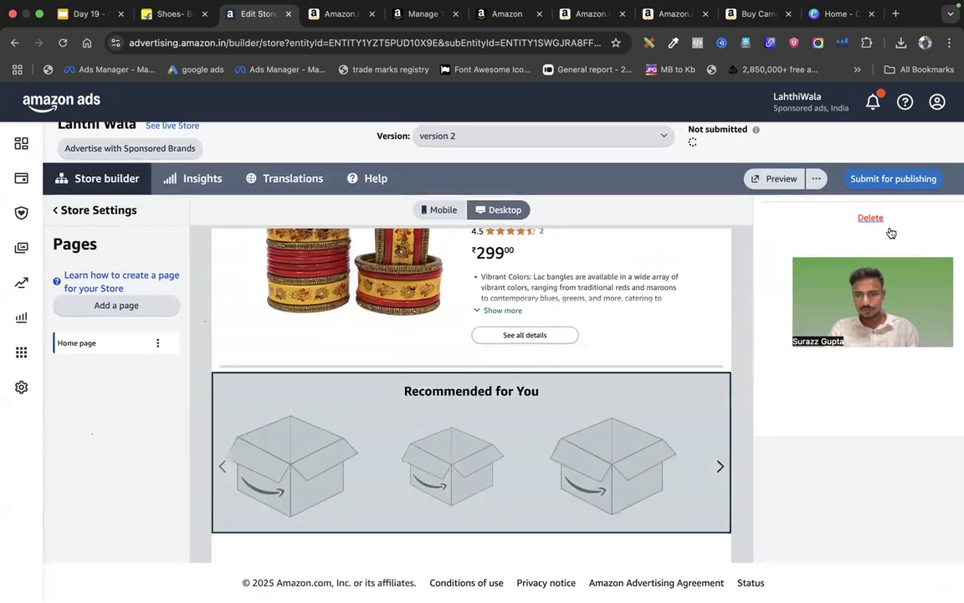
click(870, 217)
scroll(659, 475, down, 5)
scroll(658, 475, up, 15)
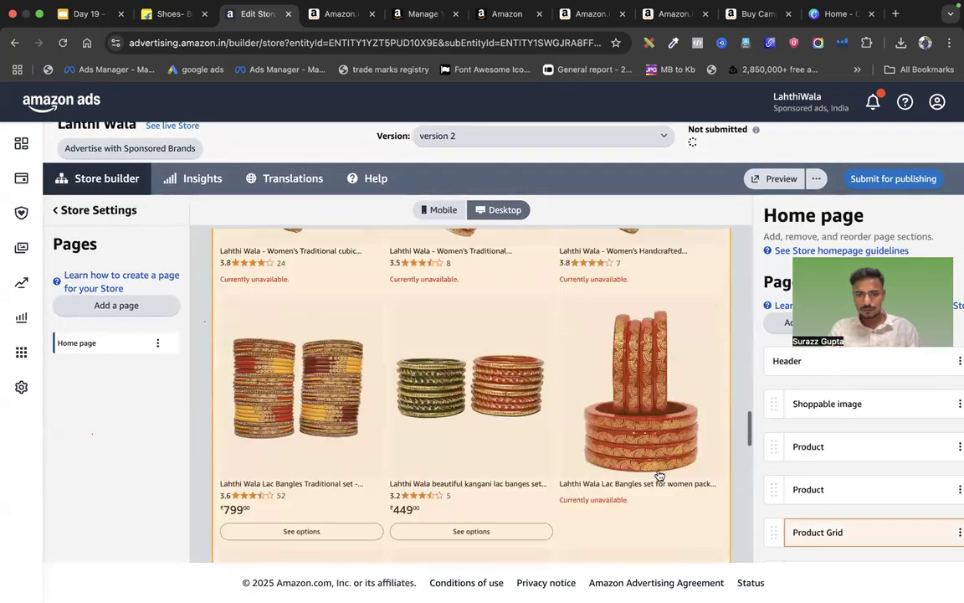
scroll(659, 474, down, 10)
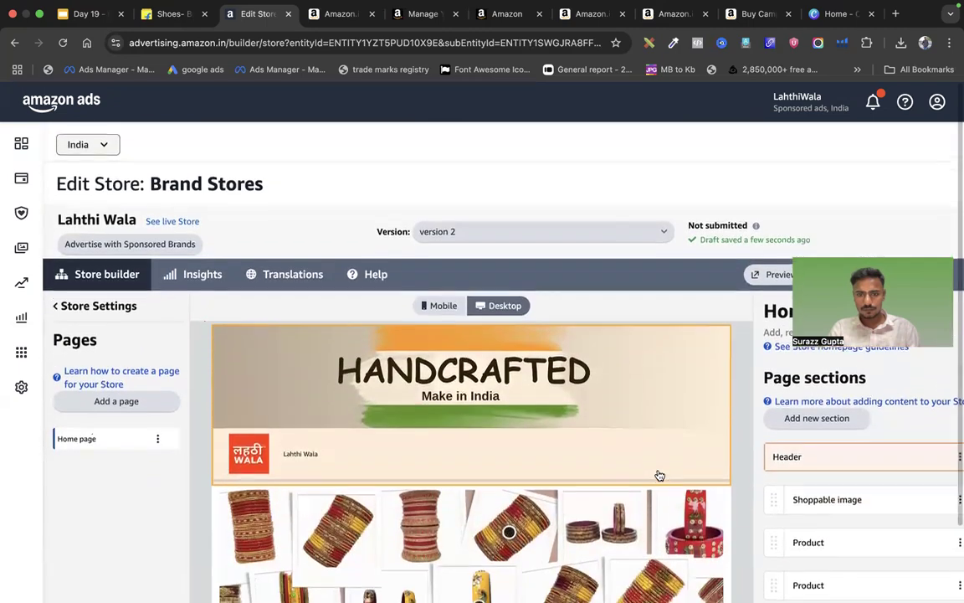
scroll(659, 475, down, 3)
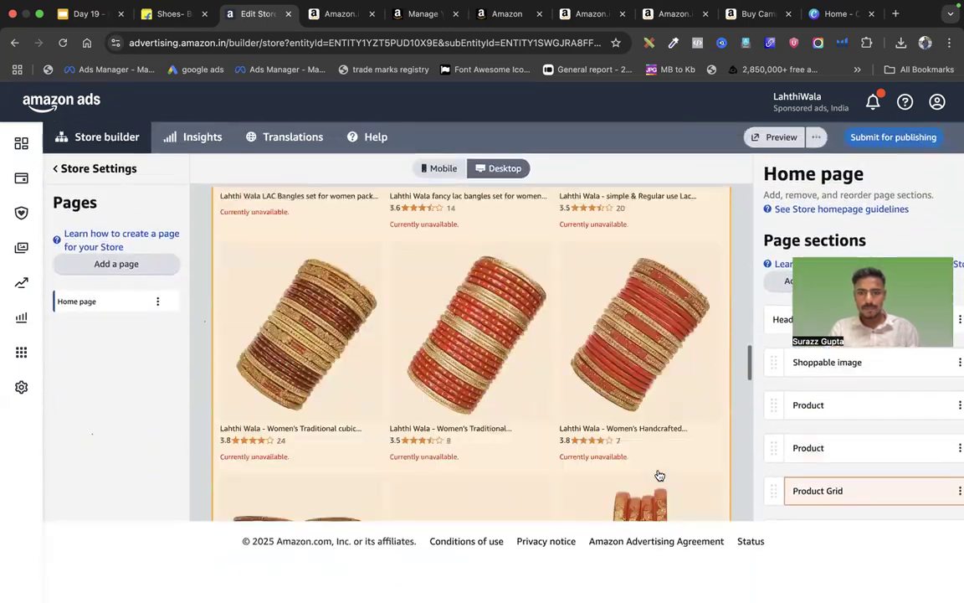
scroll(366, 299, up, 2)
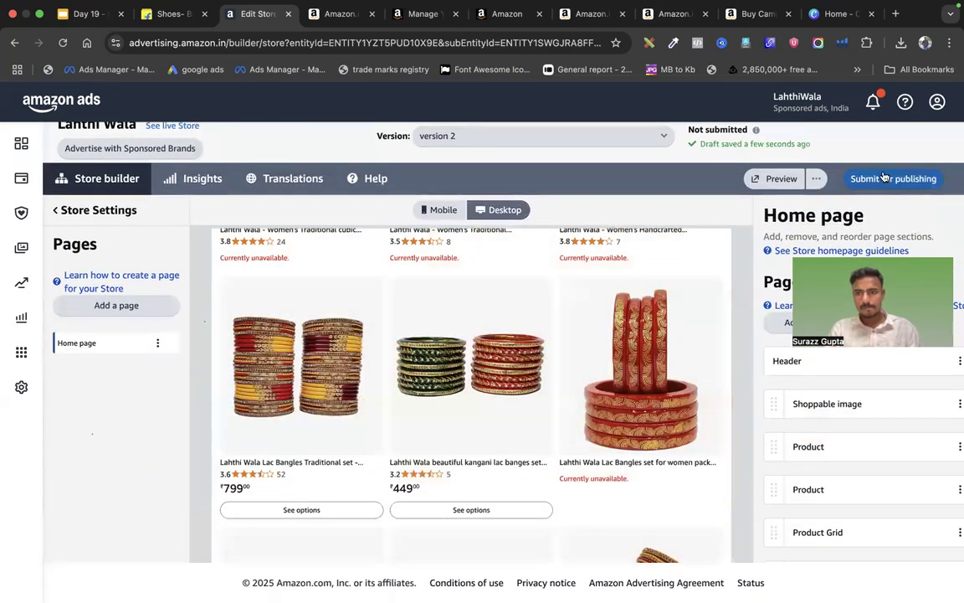
click(801, 181)
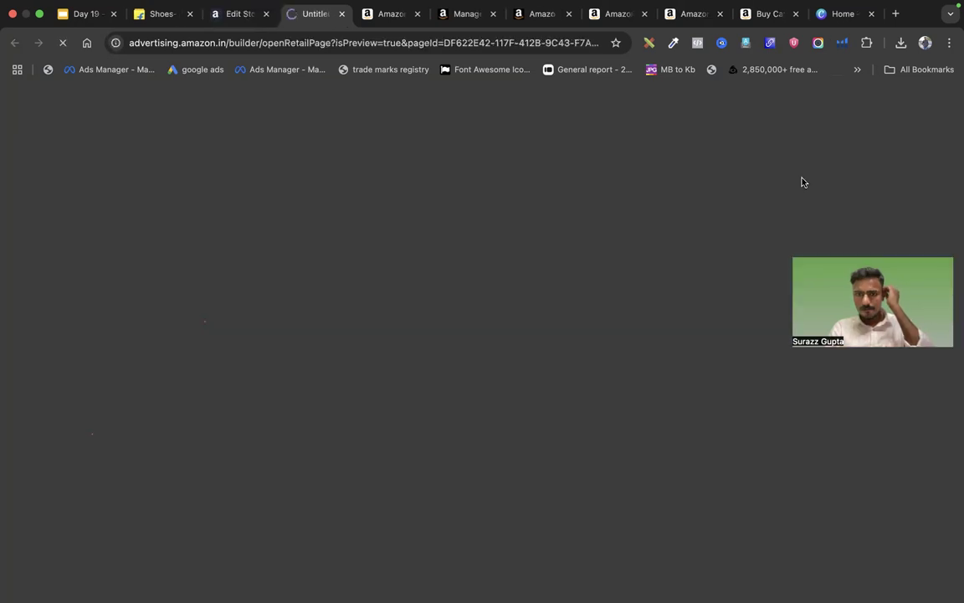
scroll(630, 271, down, 10)
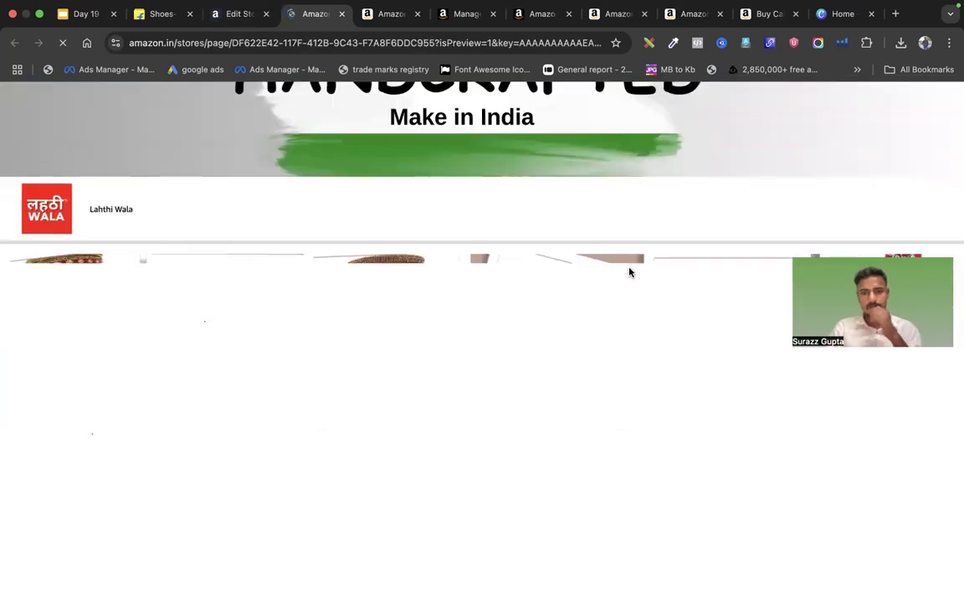
scroll(631, 272, down, 15)
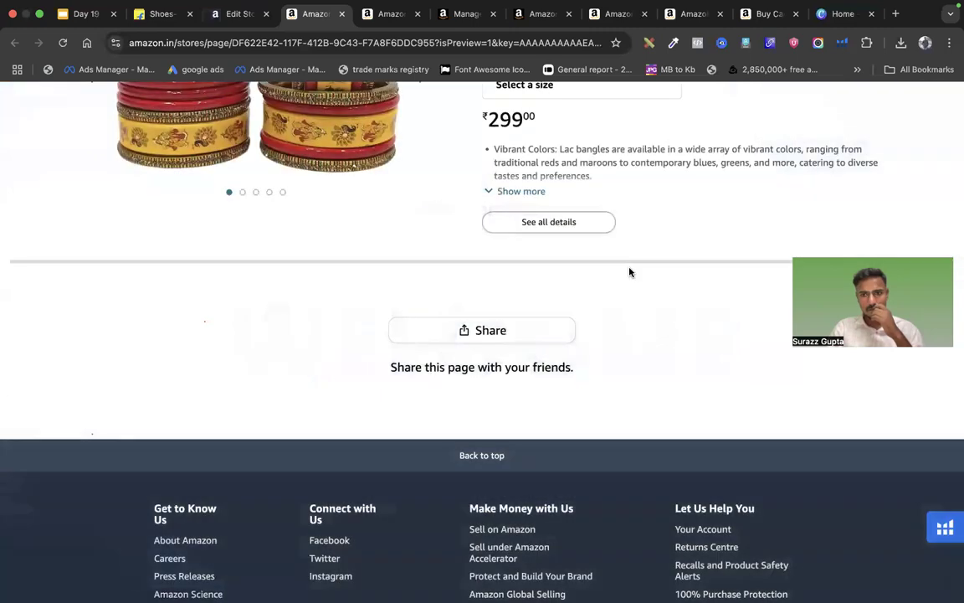
scroll(631, 273, up, 10)
scroll(631, 271, up, 10)
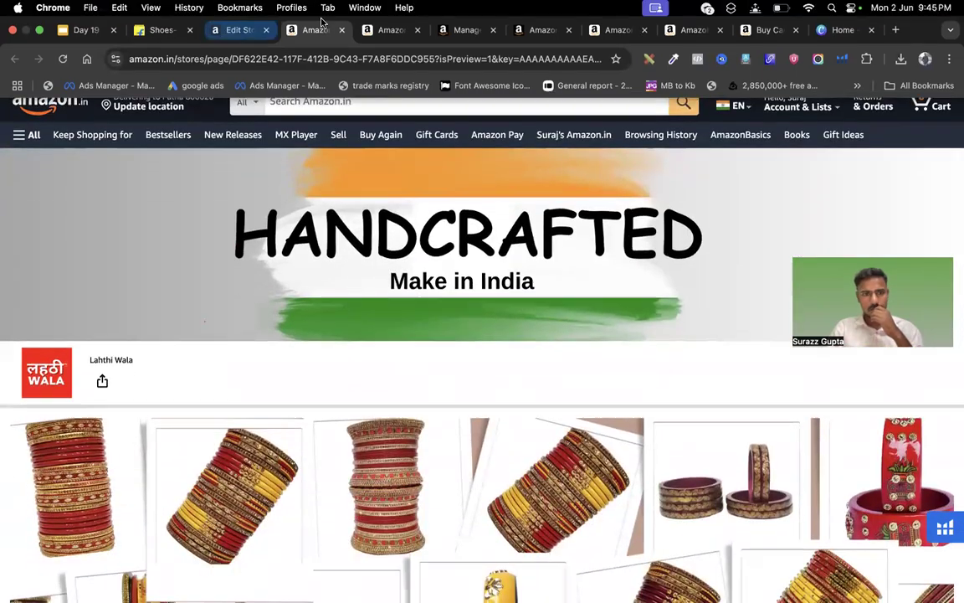
click(331, 36)
click(340, 31)
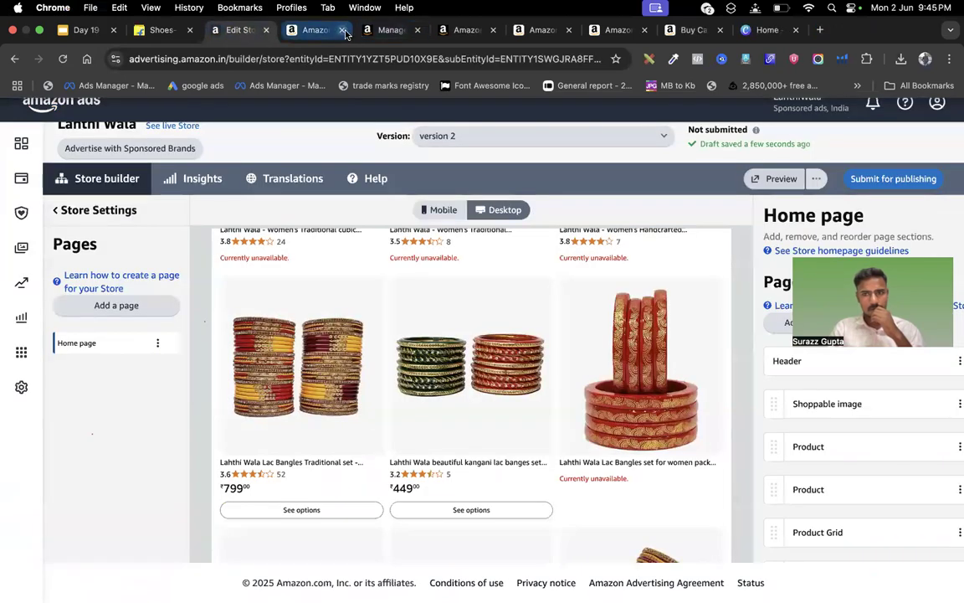
Close the extra Amazon tab beside Edit Store, keeping the version 2 builder open
click(342, 31)
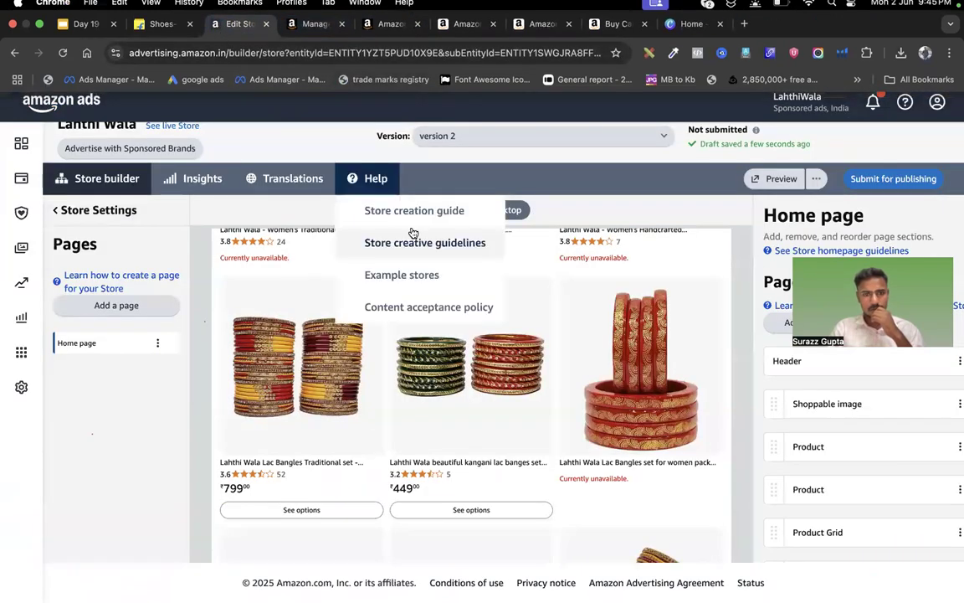
scroll(558, 427, down, 5)
scroll(558, 428, up, 10)
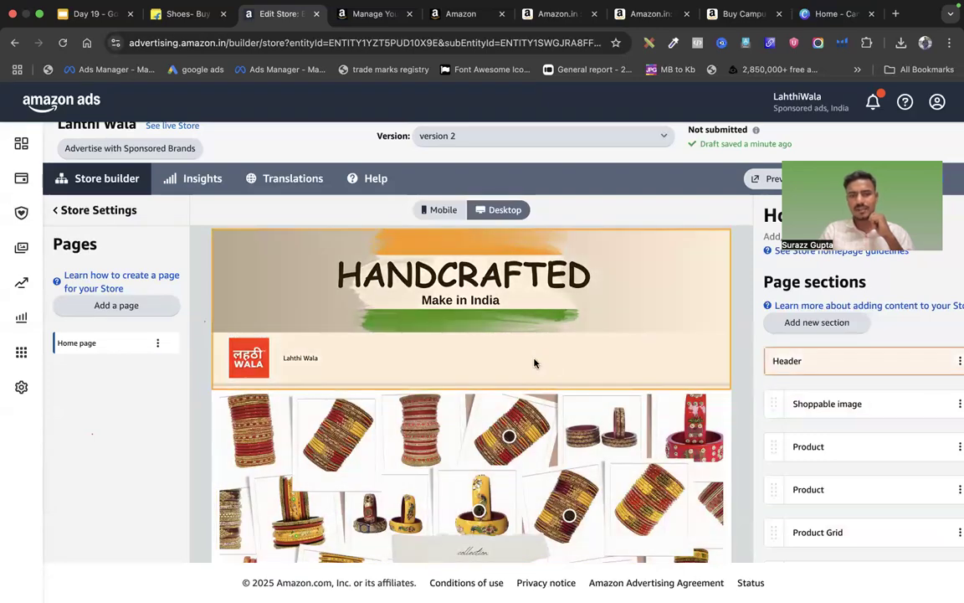
Switch to the Day 19 Google Slides deck showing the Brand Store slide
scroll(534, 362, down, 15)
scroll(534, 362, up, 15)
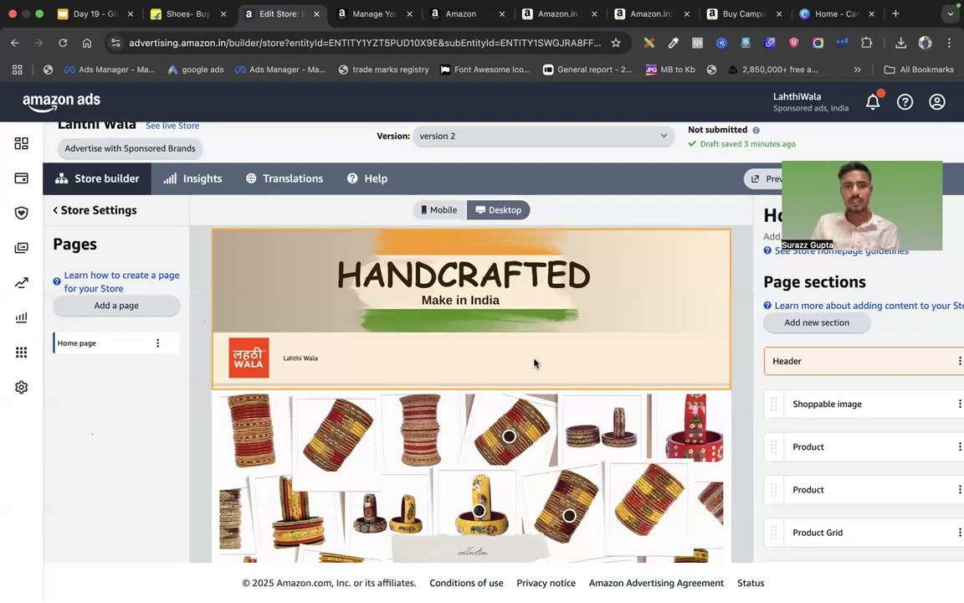
click(92, 14)
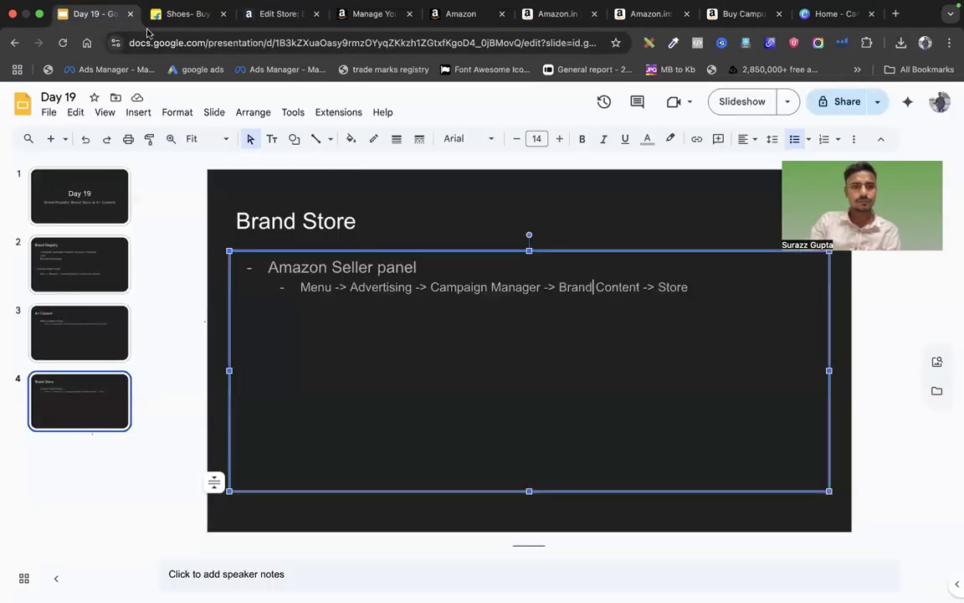